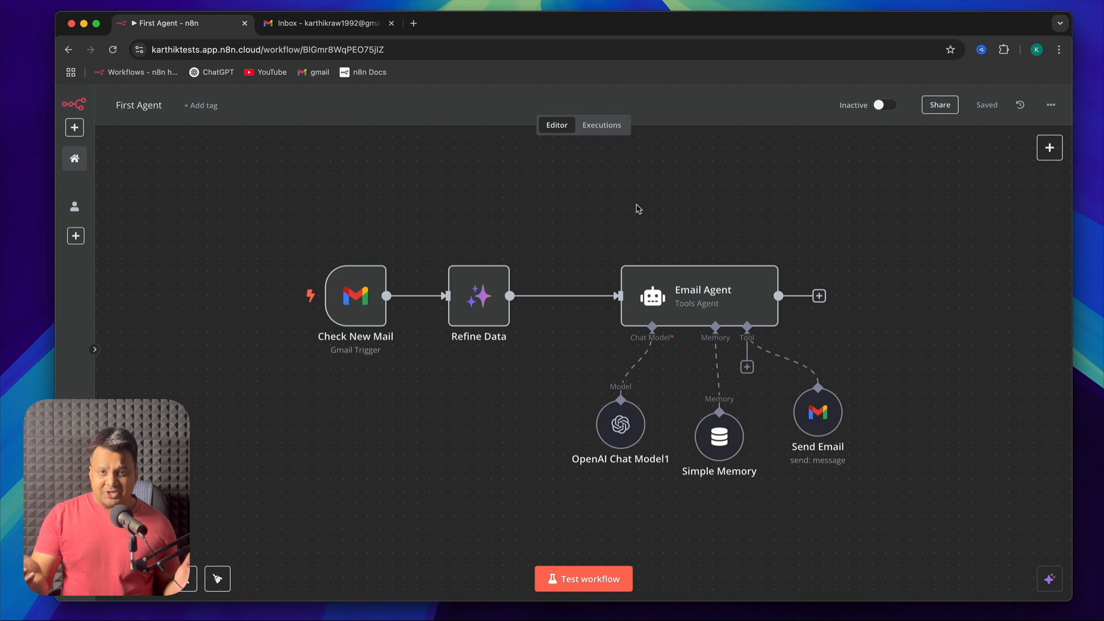
Switch to Gmail, read the Sponsorship Opportunity email, and return to the inbox
{"action": "left_click", "coordinate": [328, 26]}
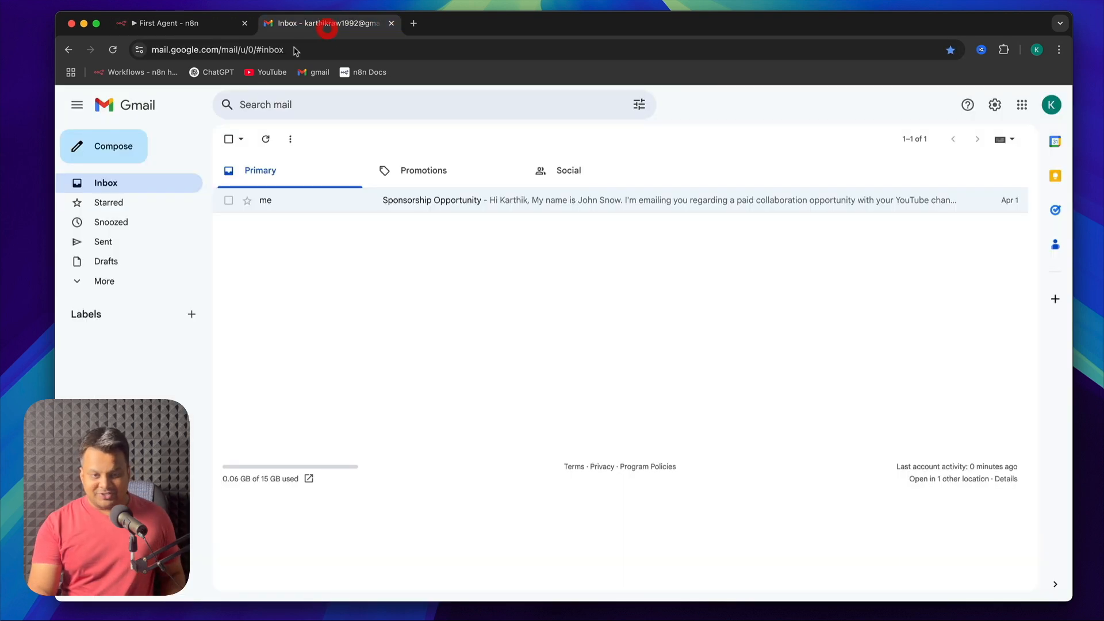
{"action": "left_click", "coordinate": [335, 287]}
{"action": "left_click", "coordinate": [474, 211]}
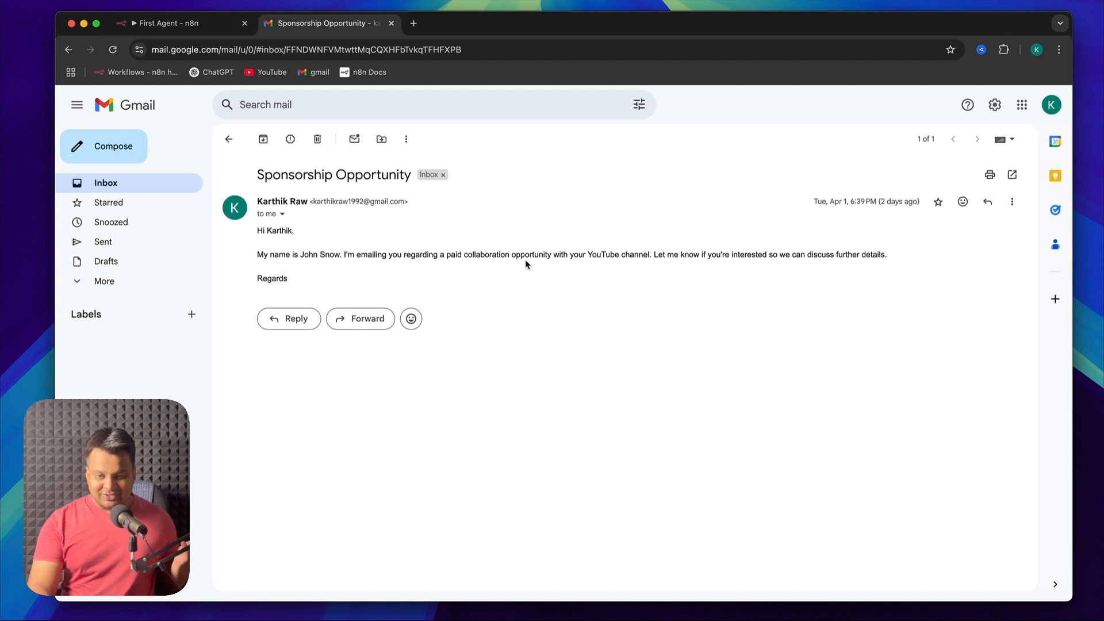
{"action": "left_click", "coordinate": [229, 139]}
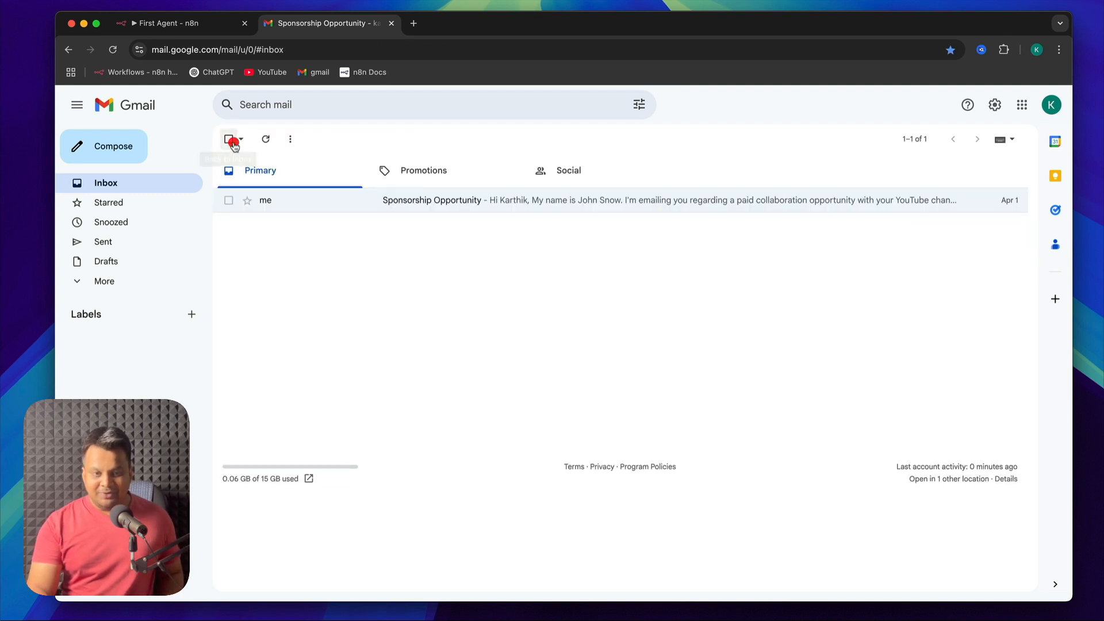
Return to n8n and run a test of the First Agent workflow
{"action": "left_click", "coordinate": [190, 25]}
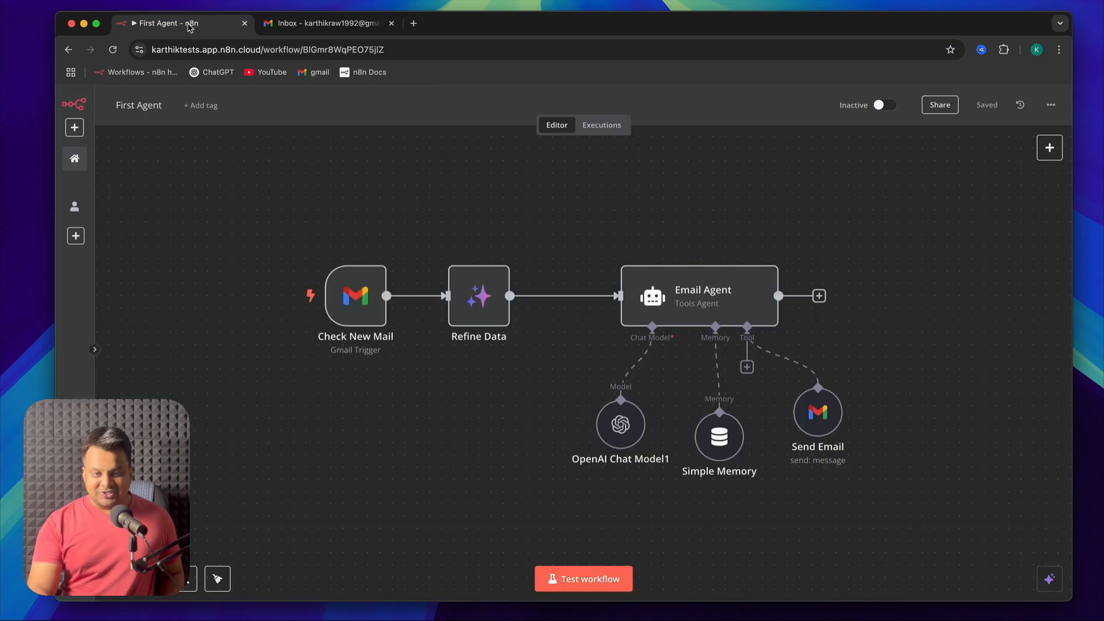
{"action": "left_click", "coordinate": [578, 581]}
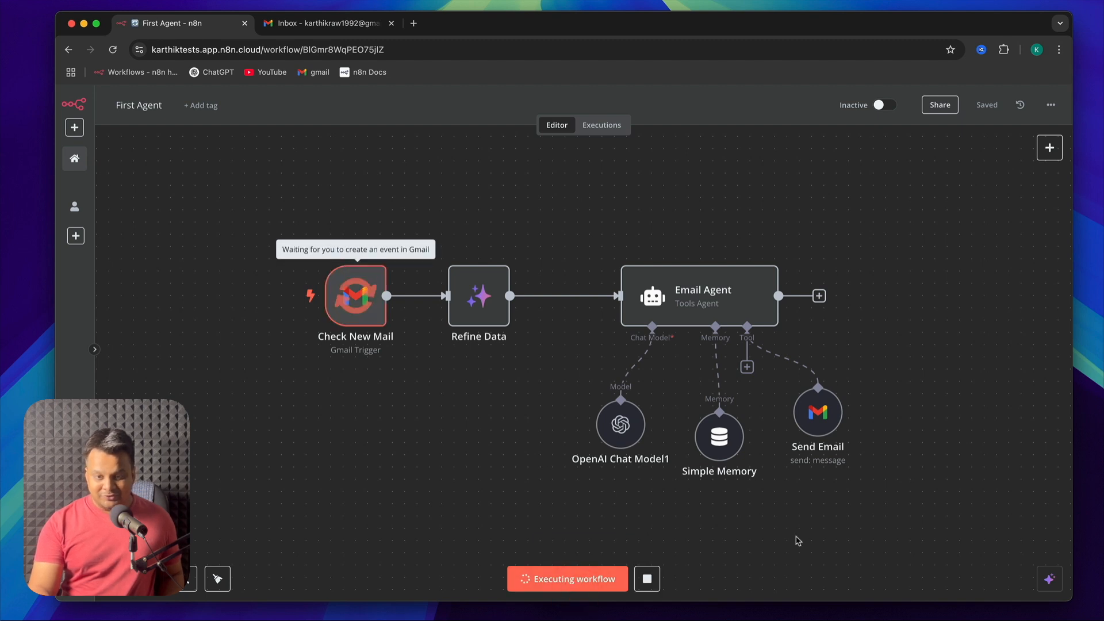
Refresh the Gmail inbox and read the "Re: Sponsorship Opportunity" reply, highlighting its body text
{"action": "left_click", "coordinate": [322, 23]}
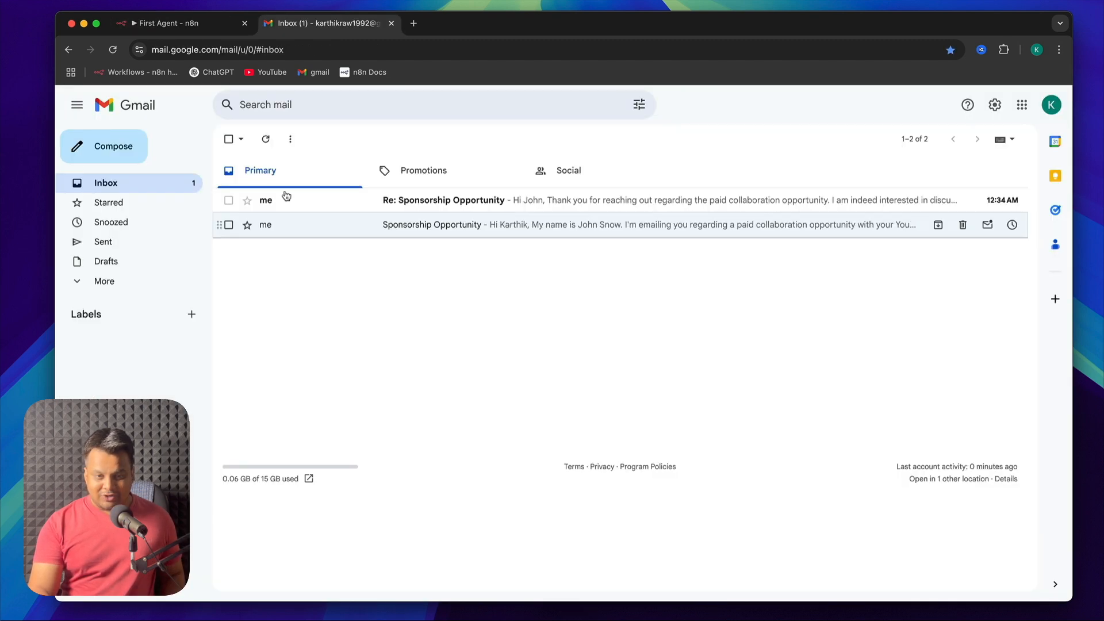
{"action": "left_click", "coordinate": [266, 140]}
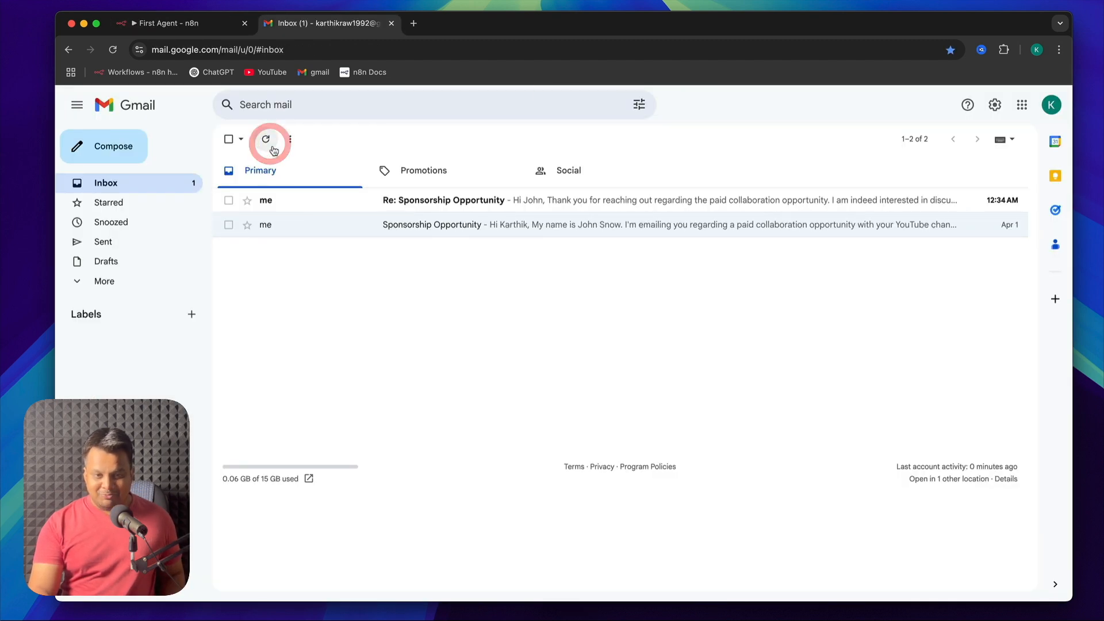
{"action": "left_click", "coordinate": [477, 202]}
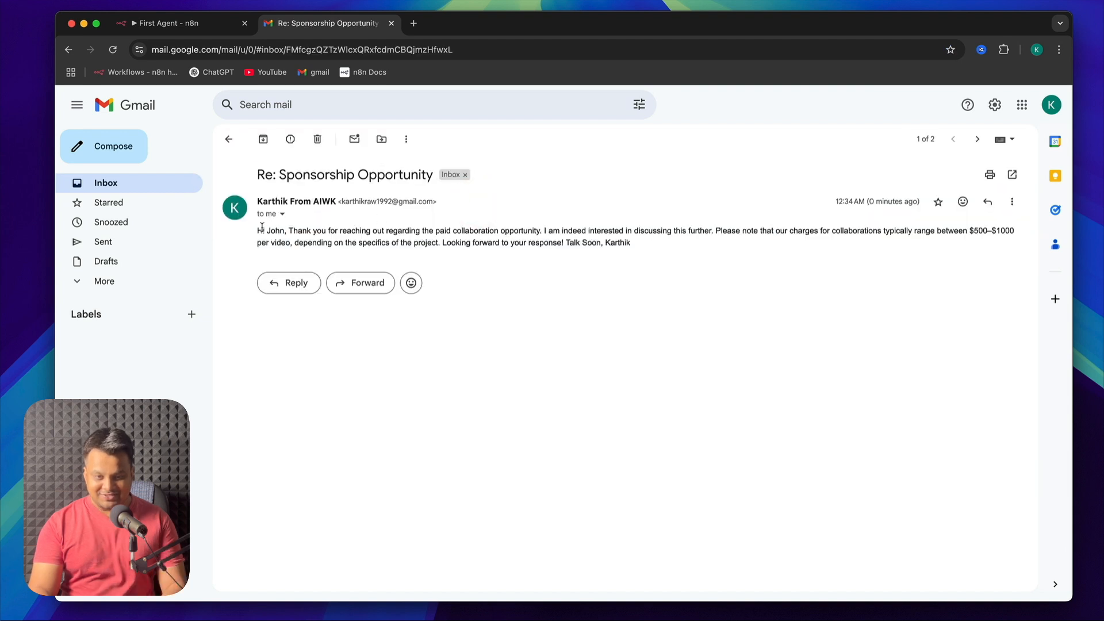
{"action": "left_click_drag", "start_coordinate": [257, 230], "coordinate": [645, 255]}
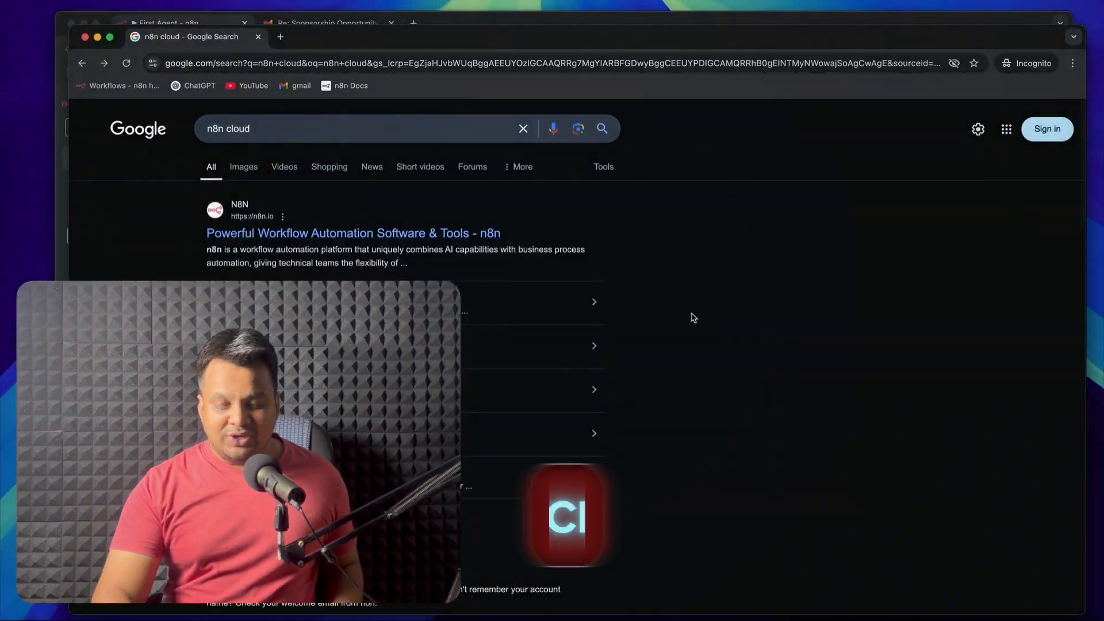
Open n8n.cloud from the Google results, view its registration form, and minimize that browser window
{"action": "scroll", "coordinate": [693, 315], "scroll_direction": "down", "scroll_amount": 3}
{"action": "left_click", "coordinate": [233, 429]}
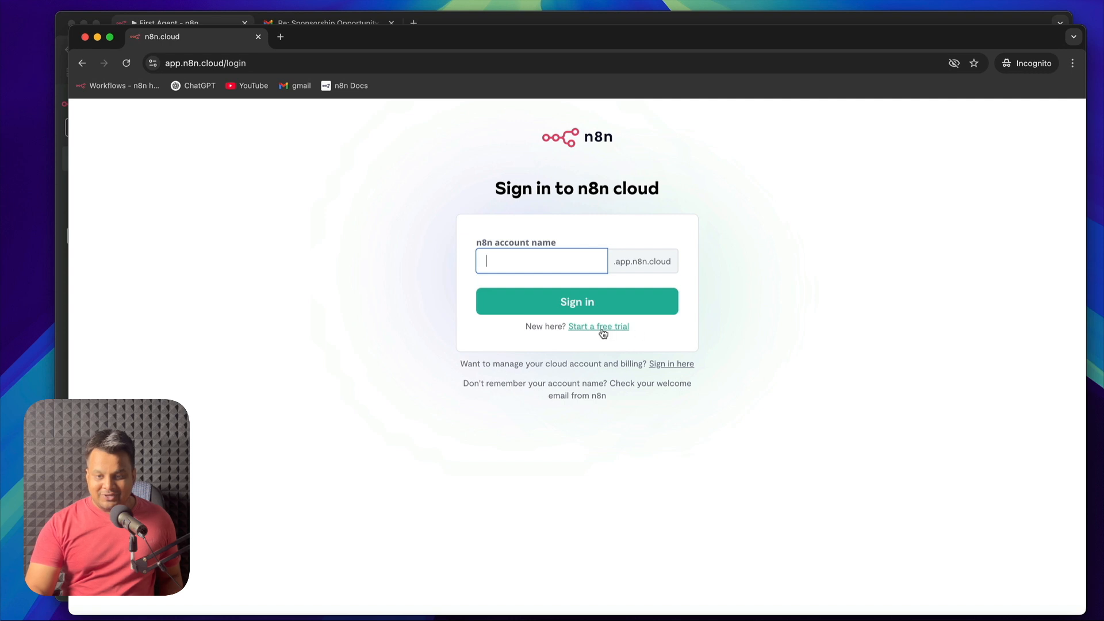
{"action": "left_click", "coordinate": [600, 326]}
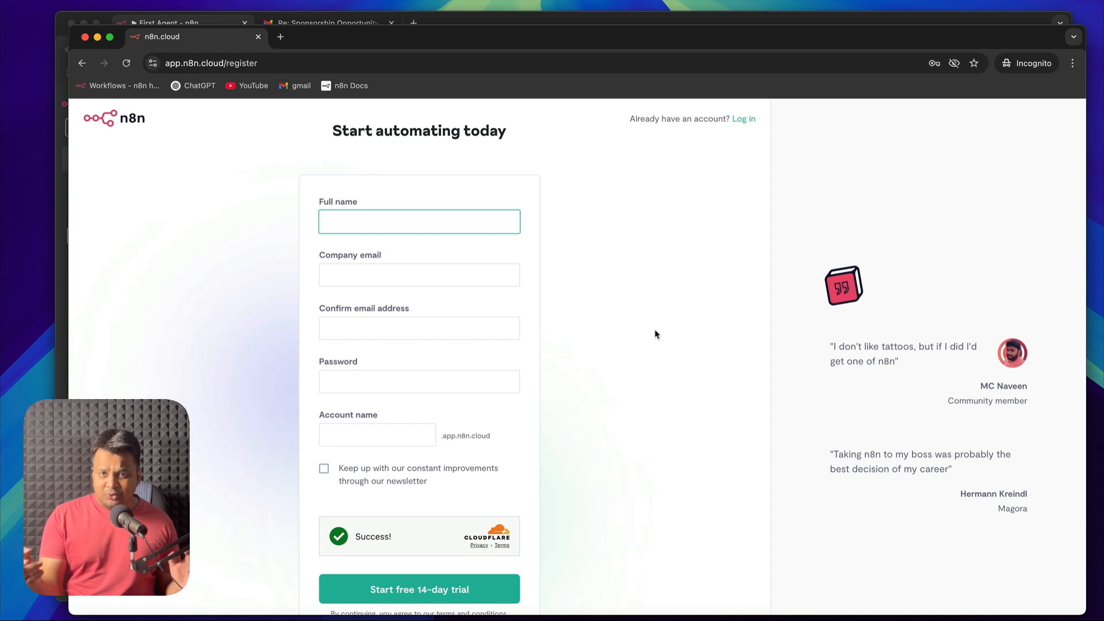
{"action": "left_click", "coordinate": [655, 333]}
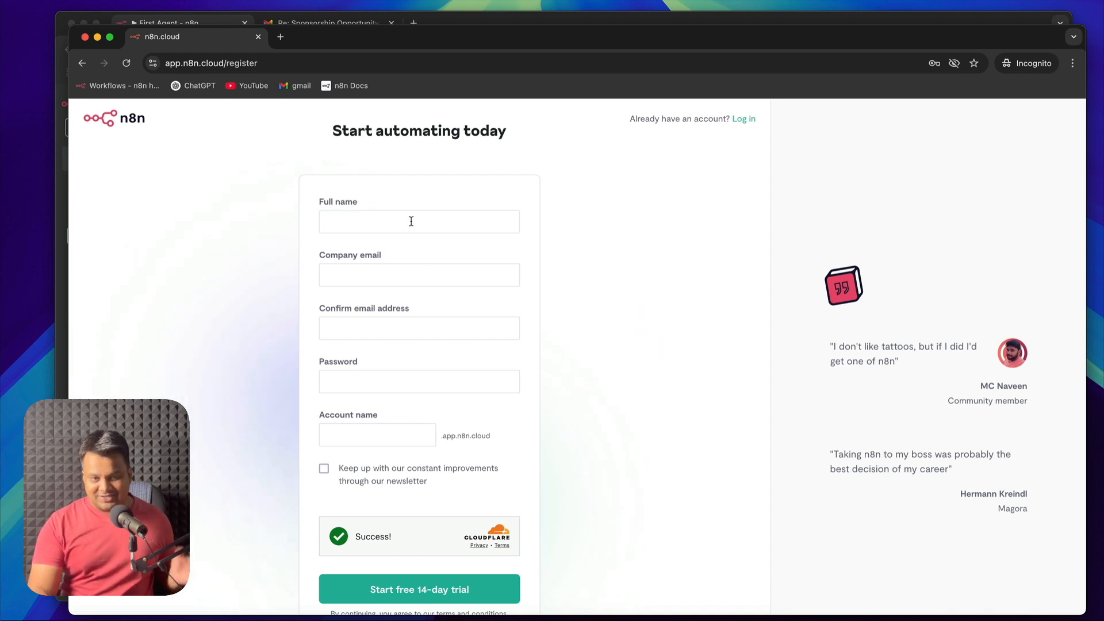
{"action": "left_click", "coordinate": [97, 37]}
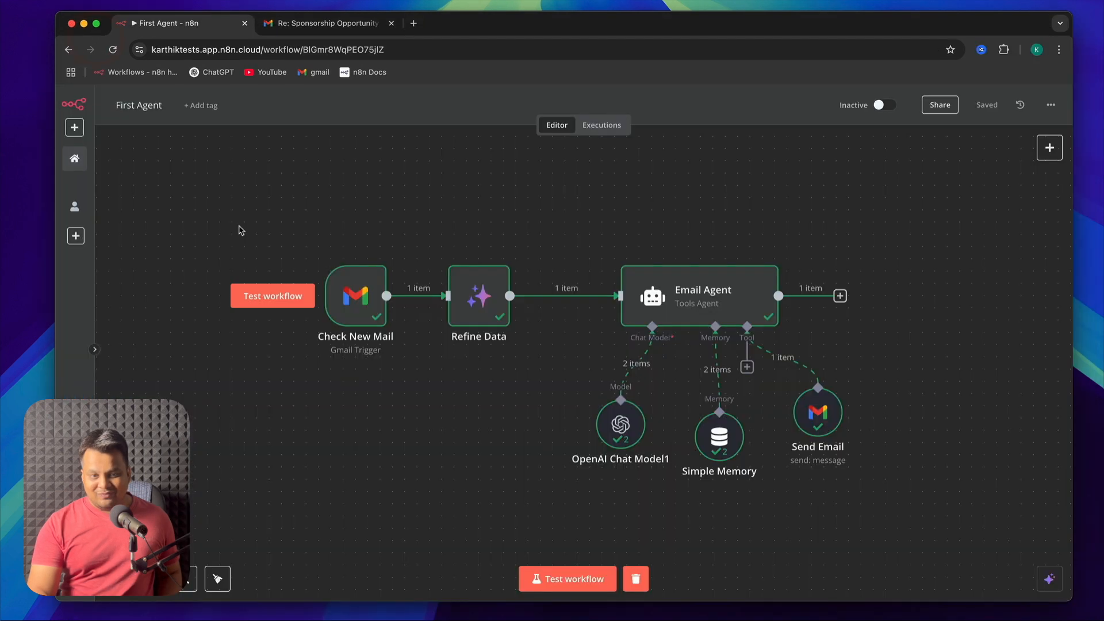
Create a new workflow from the n8n overview and name it "Simple Email Agent"
{"action": "left_click", "coordinate": [74, 159]}
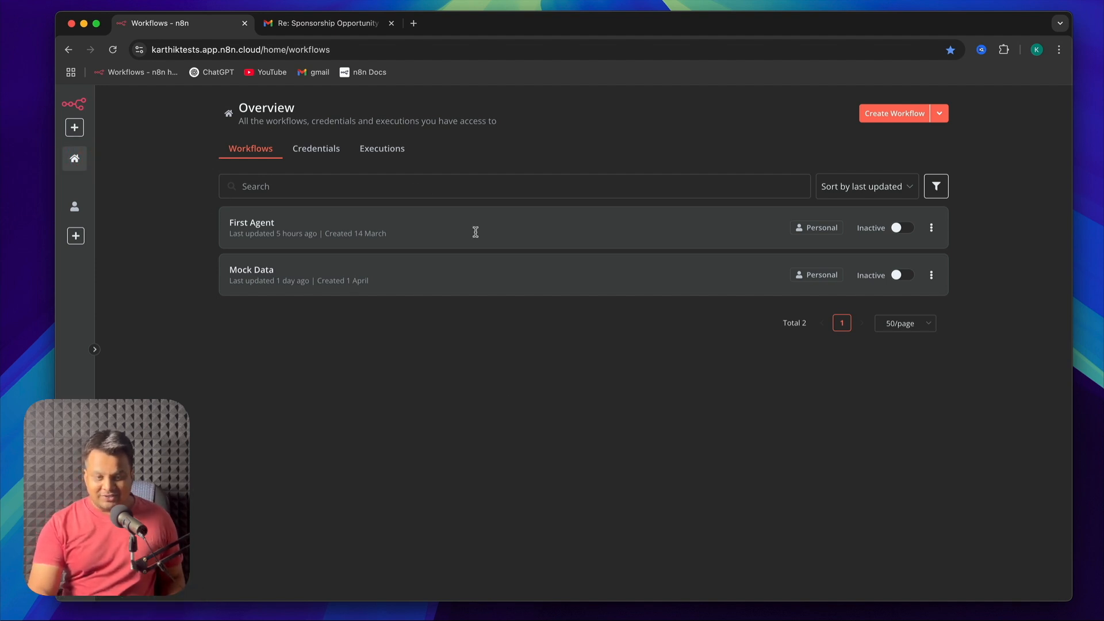
{"action": "left_click", "coordinate": [885, 113]}
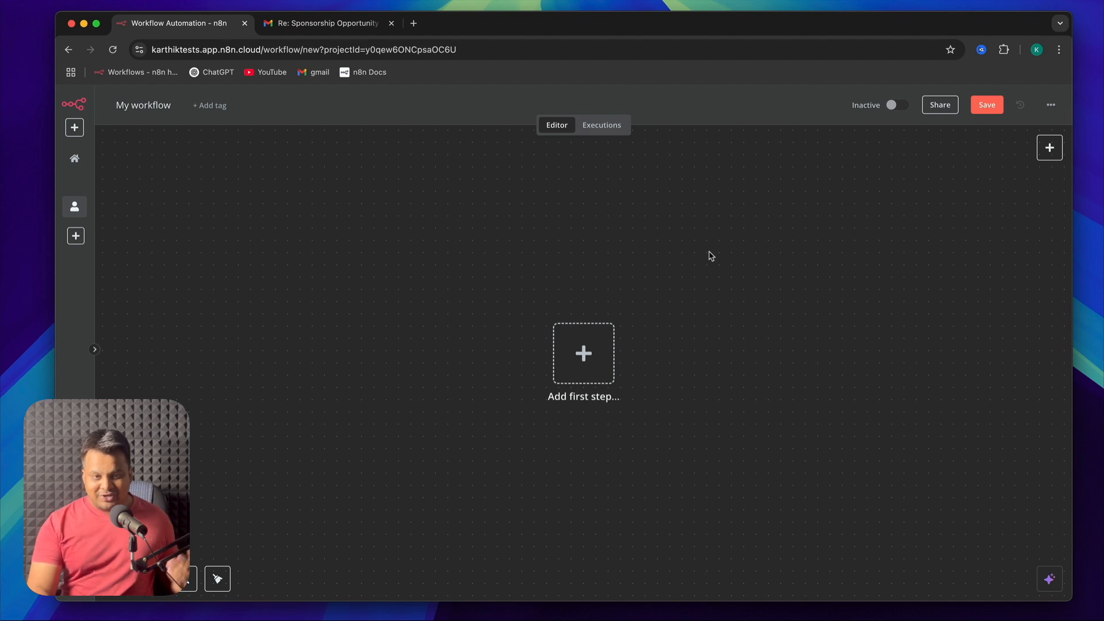
{"action": "left_click", "coordinate": [146, 107]}
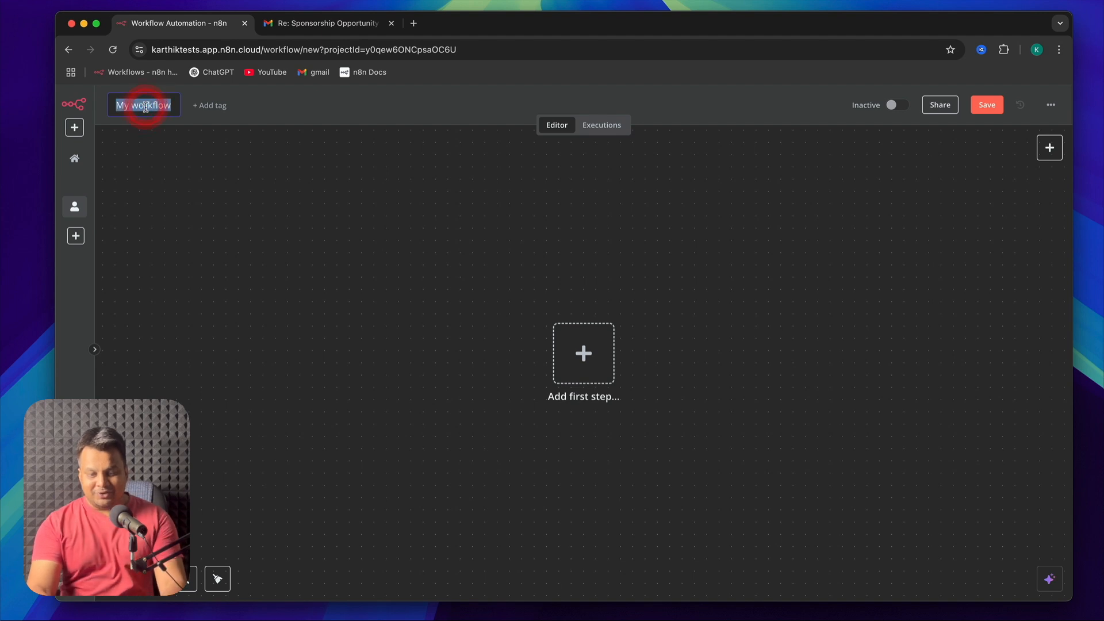
{"action": "type", "text": "Simp"}
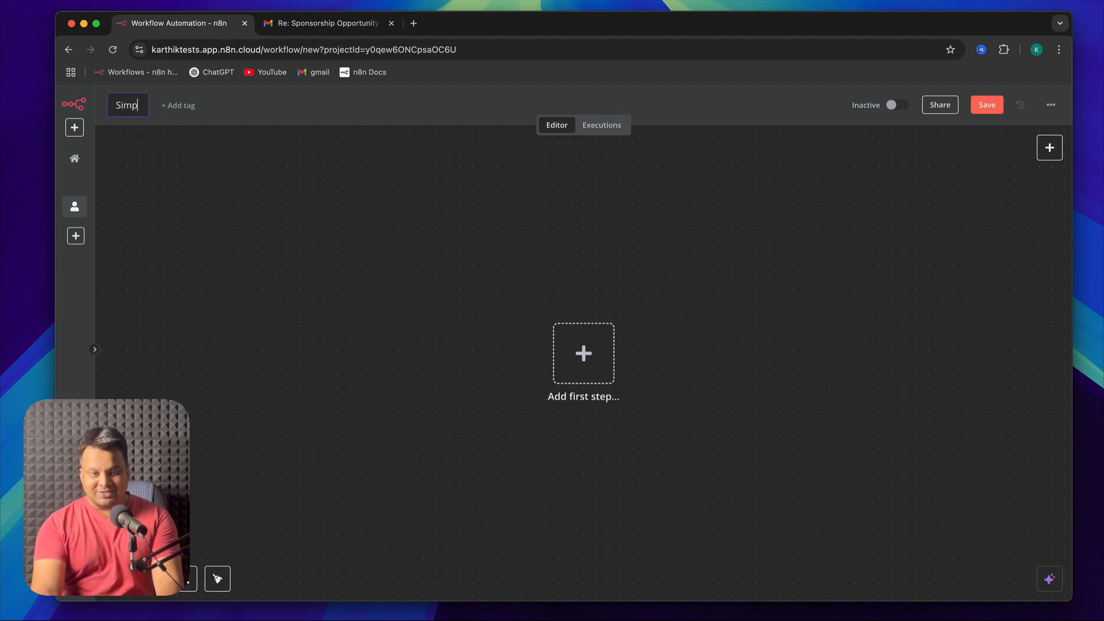
{"action": "type", "text": "le Email"}
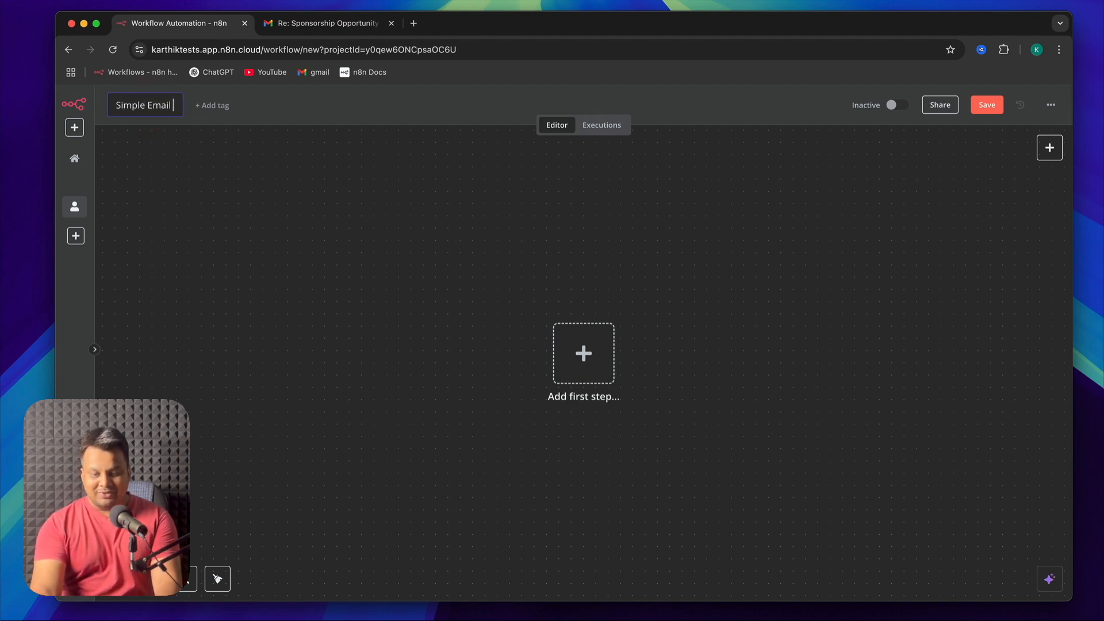
{"action": "type", "text": " Agent"}
{"action": "left_click", "coordinate": [176, 220]}
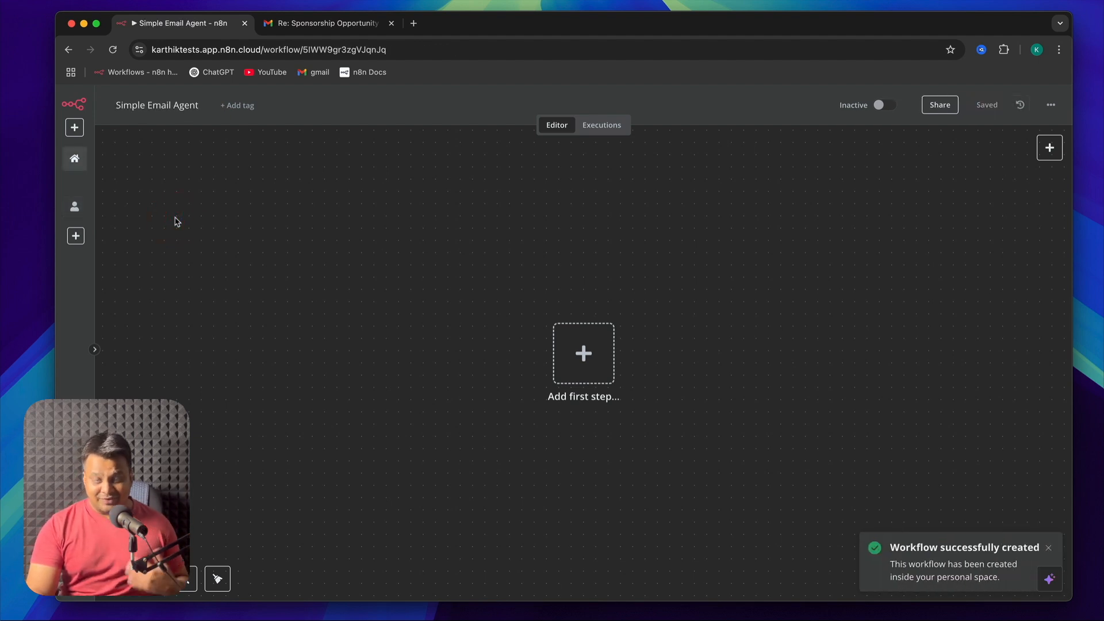
Tag the workflow with the existing tags email and openai plus a newly created tag "starting"
{"action": "left_click", "coordinate": [249, 112]}
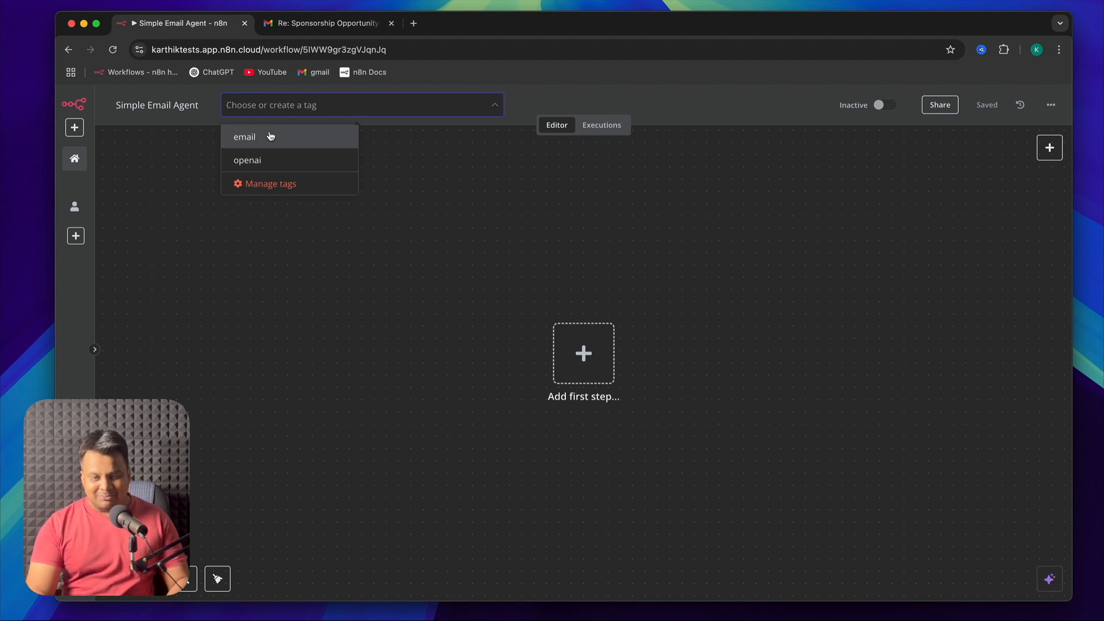
{"action": "left_click", "coordinate": [270, 136]}
{"action": "left_click", "coordinate": [276, 161]}
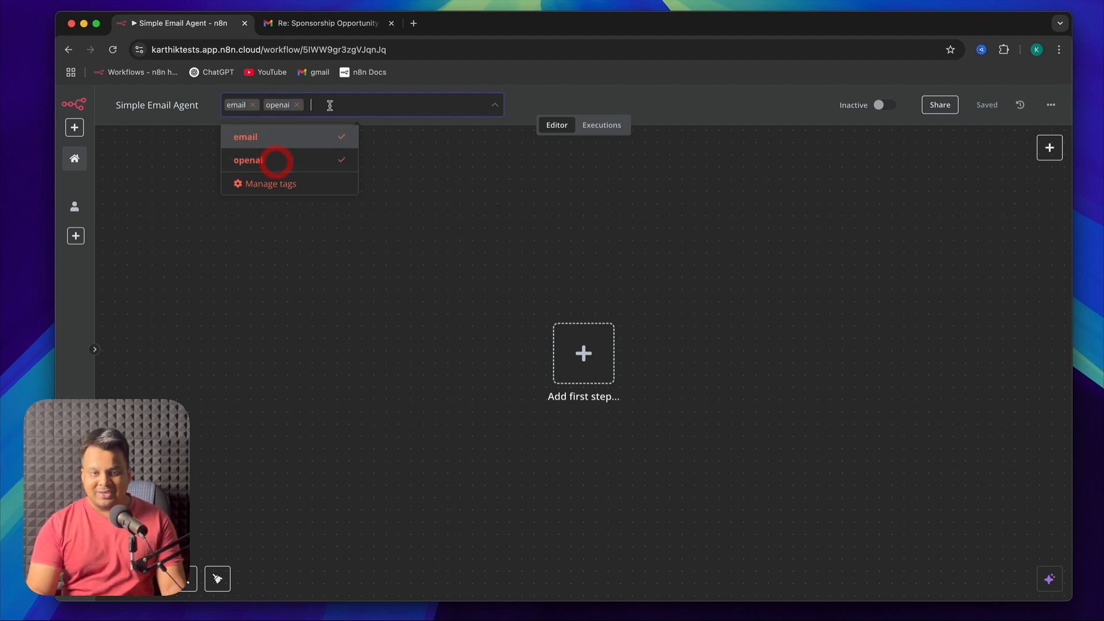
{"action": "type", "text": "startib"}
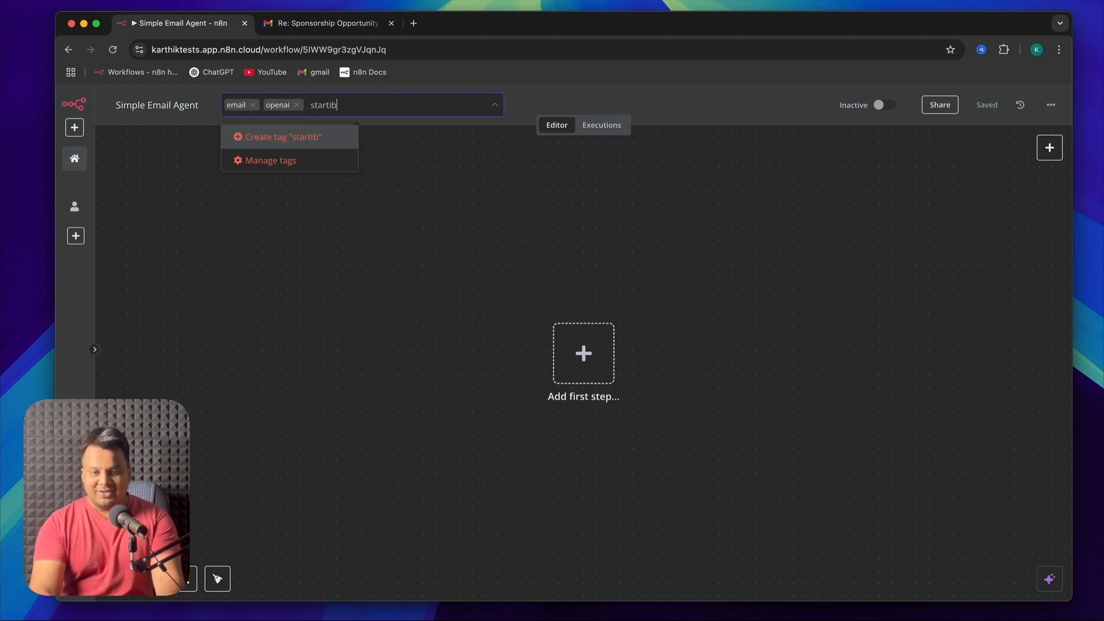
{"action": "type", "text": "g"}
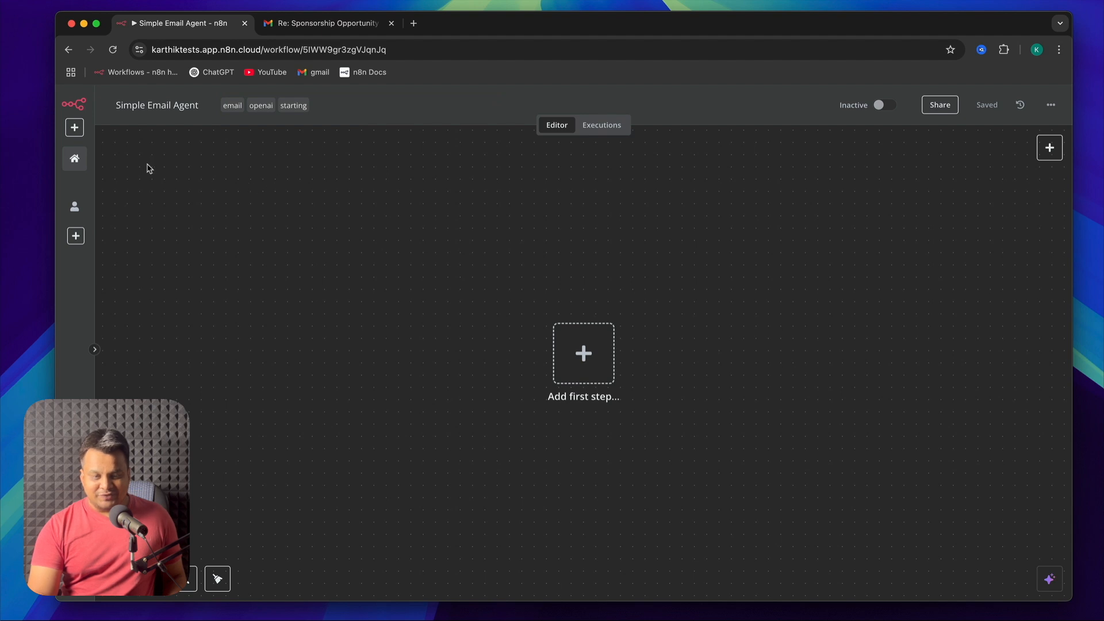
Go to the workflow overview and filter the list by the email tag
{"action": "left_click", "coordinate": [76, 159]}
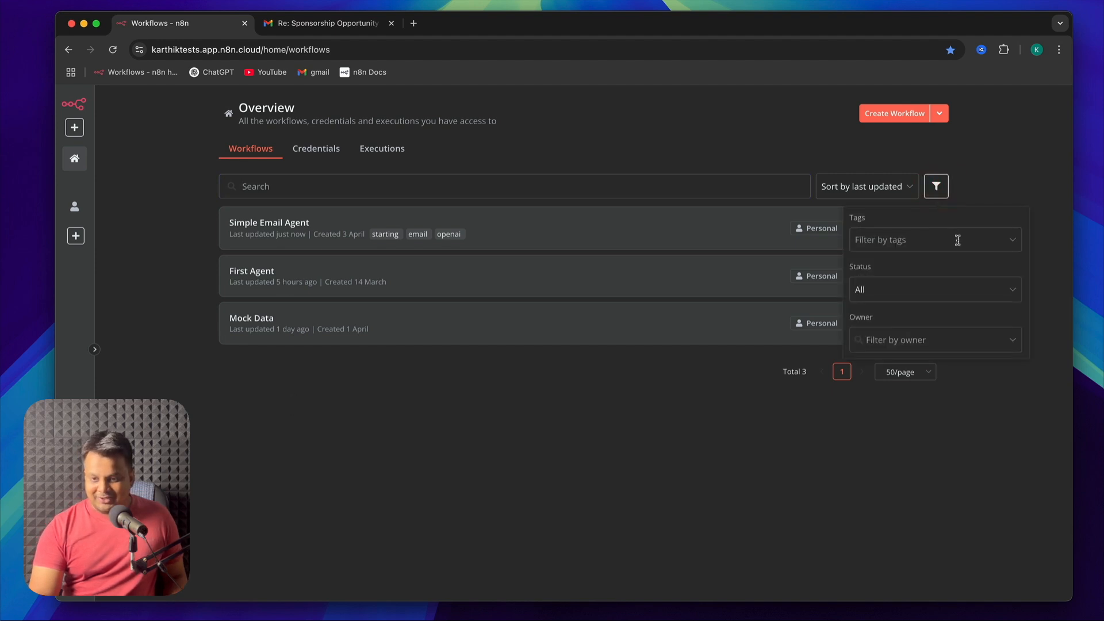
{"action": "left_click", "coordinate": [956, 240]}
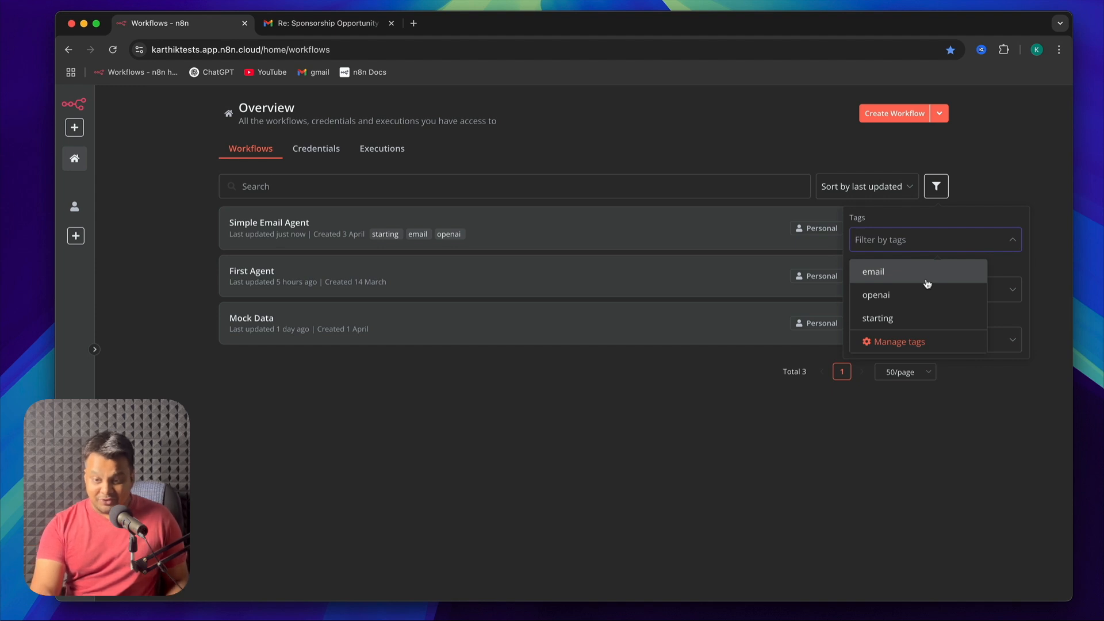
{"action": "left_click", "coordinate": [927, 284]}
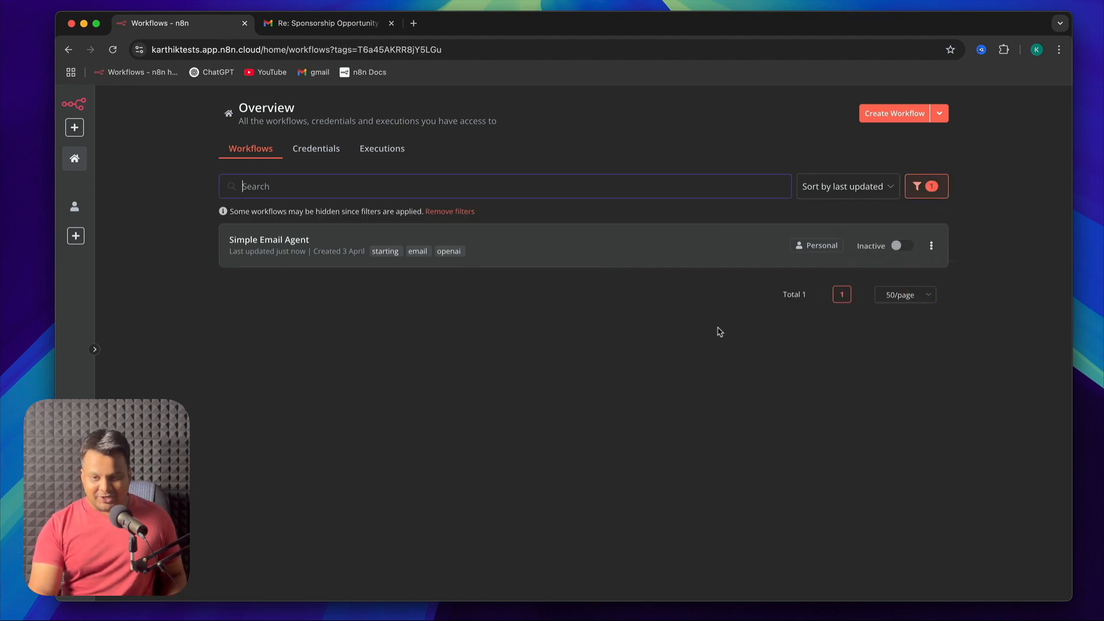
Remove the email tag from the workflow filters and close the filter options
{"action": "left_click", "coordinate": [930, 193]}
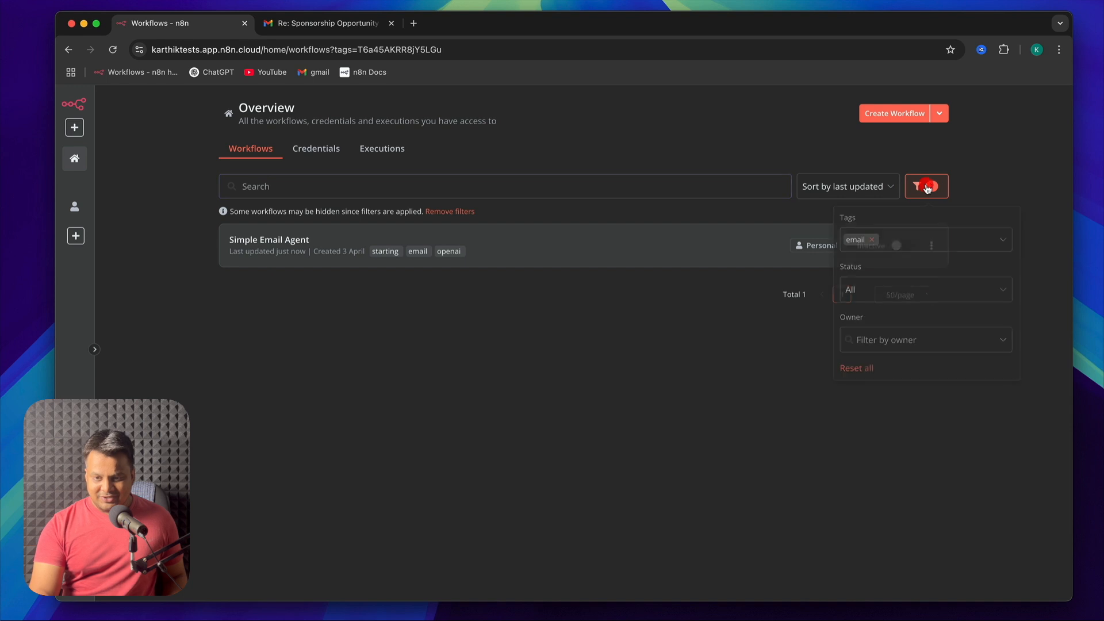
{"action": "left_click", "coordinate": [871, 240]}
{"action": "left_click", "coordinate": [627, 406]}
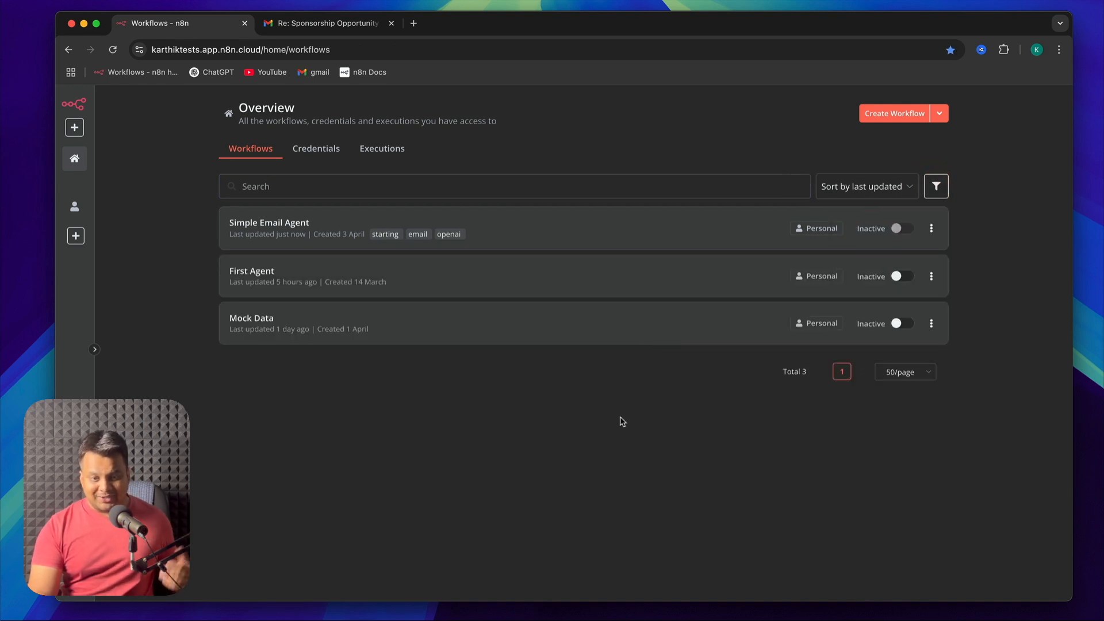
Open the Simple Email Agent workflow, view its sharing options, and close them without adding users
{"action": "left_click", "coordinate": [288, 234]}
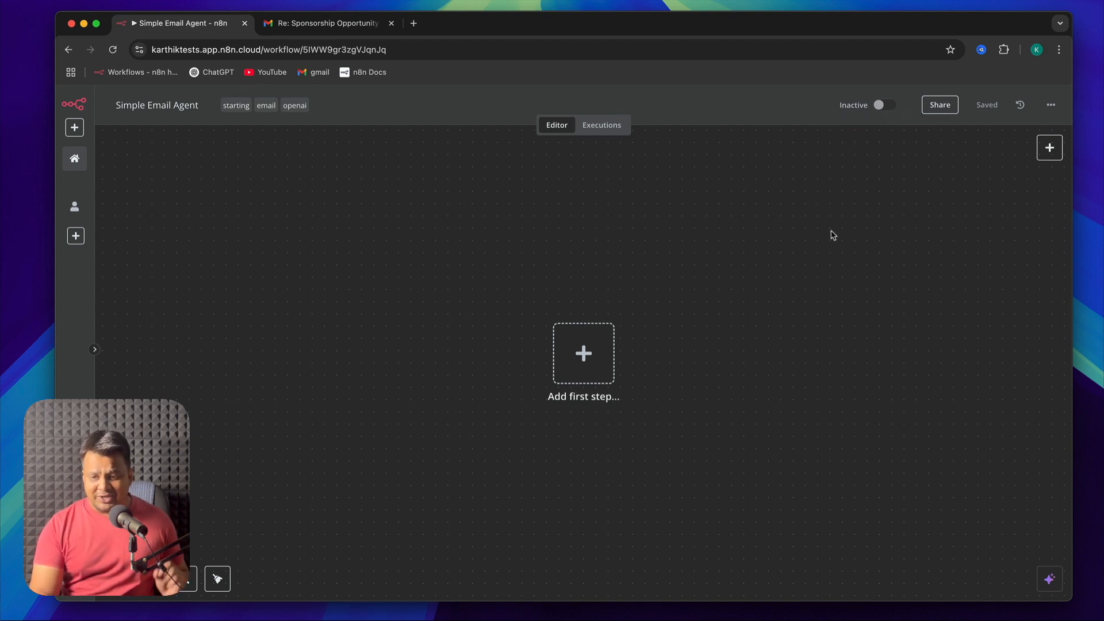
{"action": "left_click", "coordinate": [938, 109]}
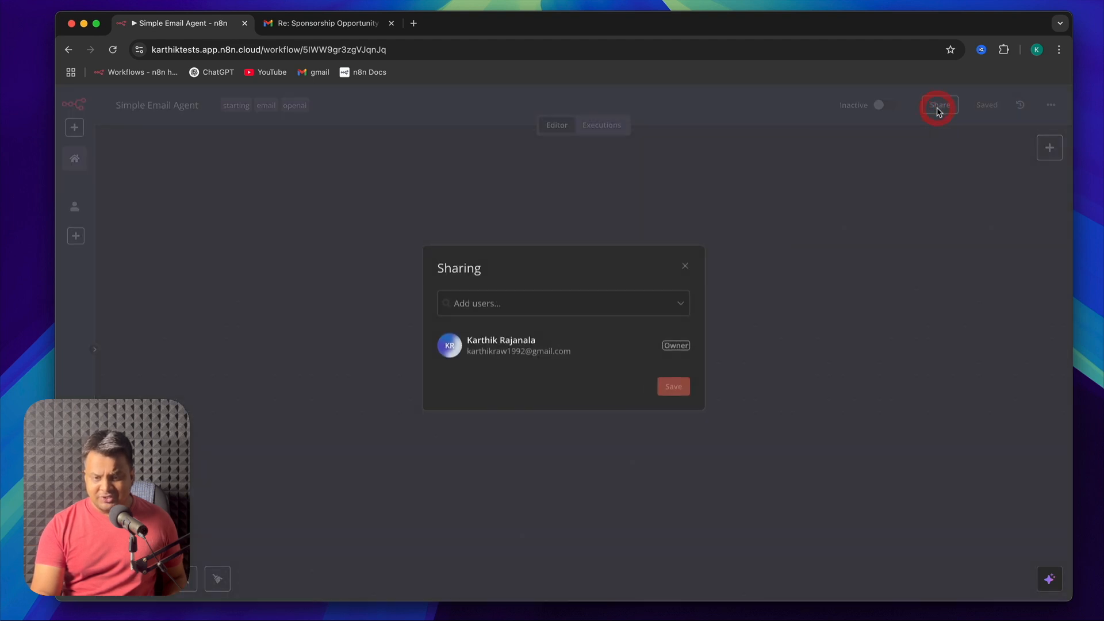
{"action": "left_click", "coordinate": [686, 267]}
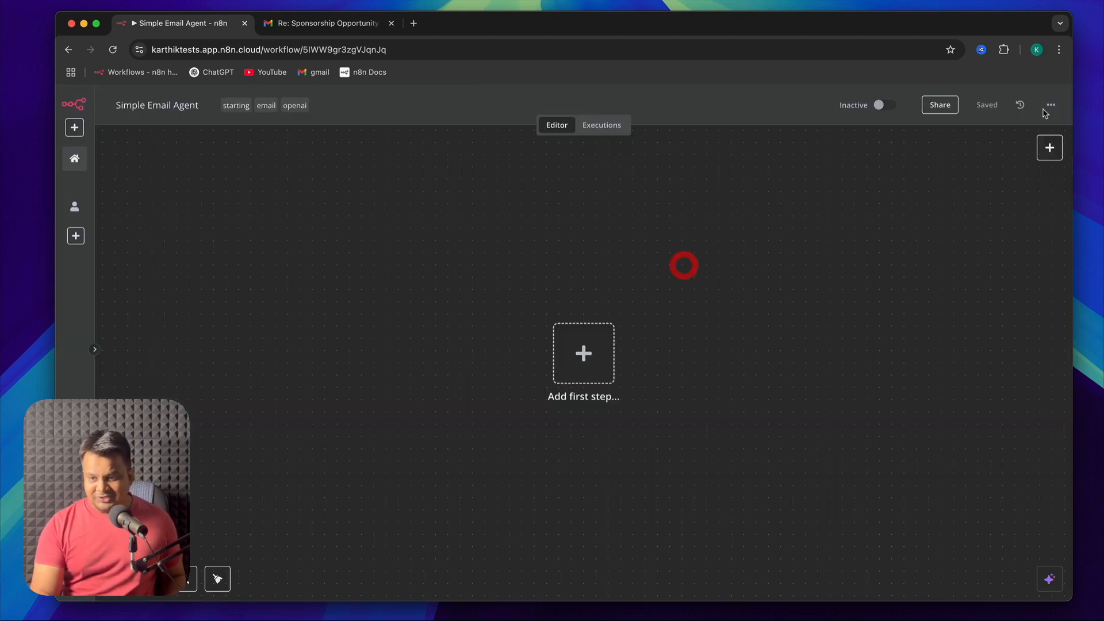
Open the workflow settings for Simple Email Agent
{"action": "double_click", "coordinate": [985, 105]}
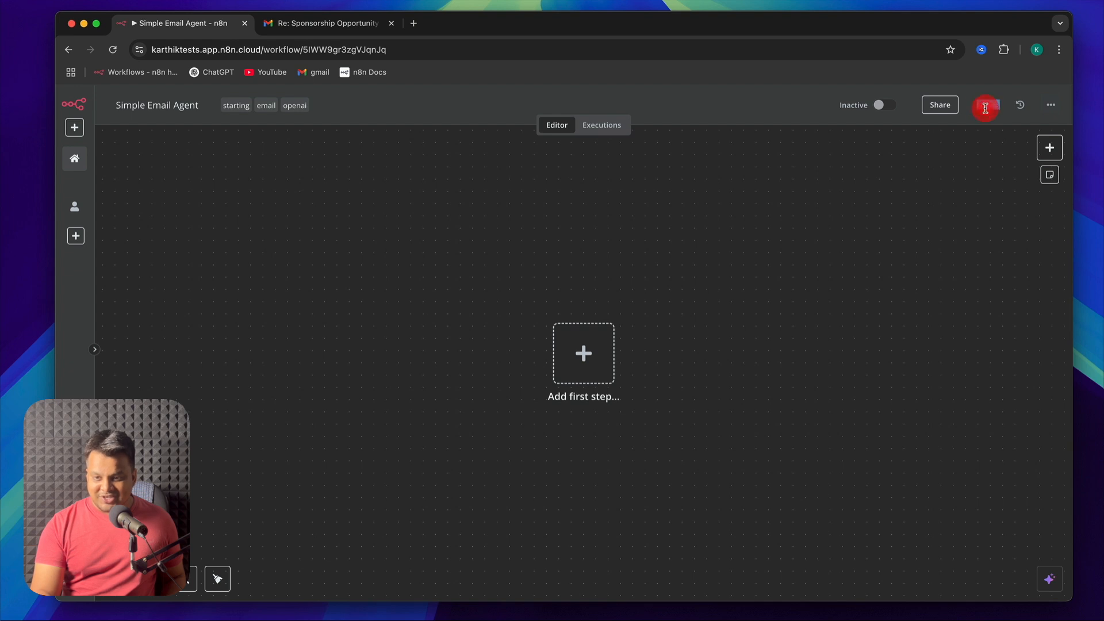
{"action": "left_click", "coordinate": [1020, 107]}
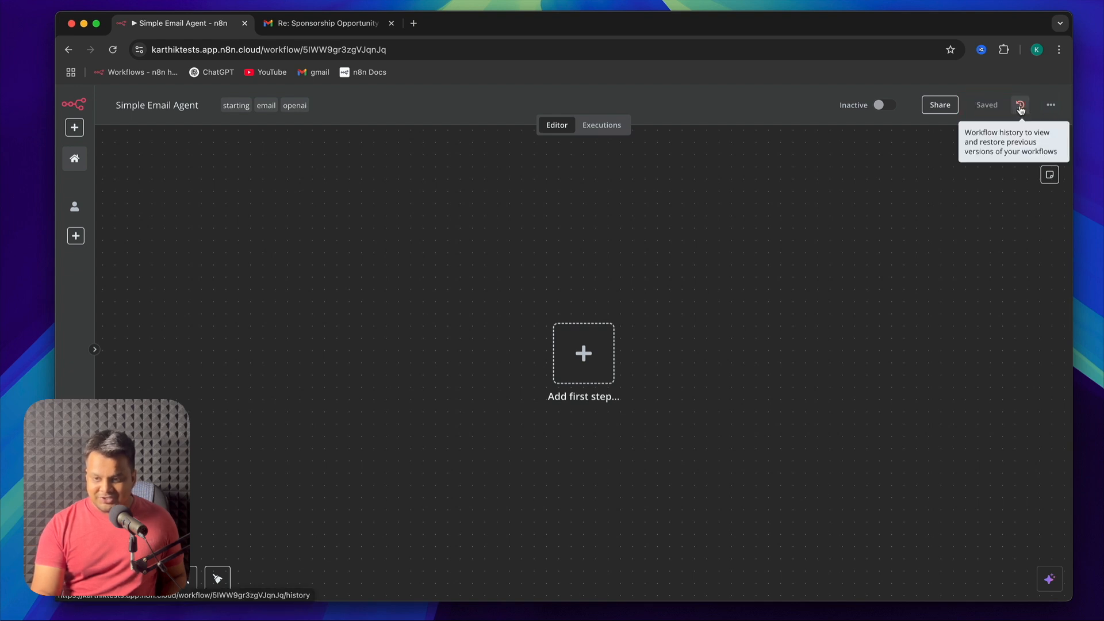
{"action": "left_click", "coordinate": [1050, 110]}
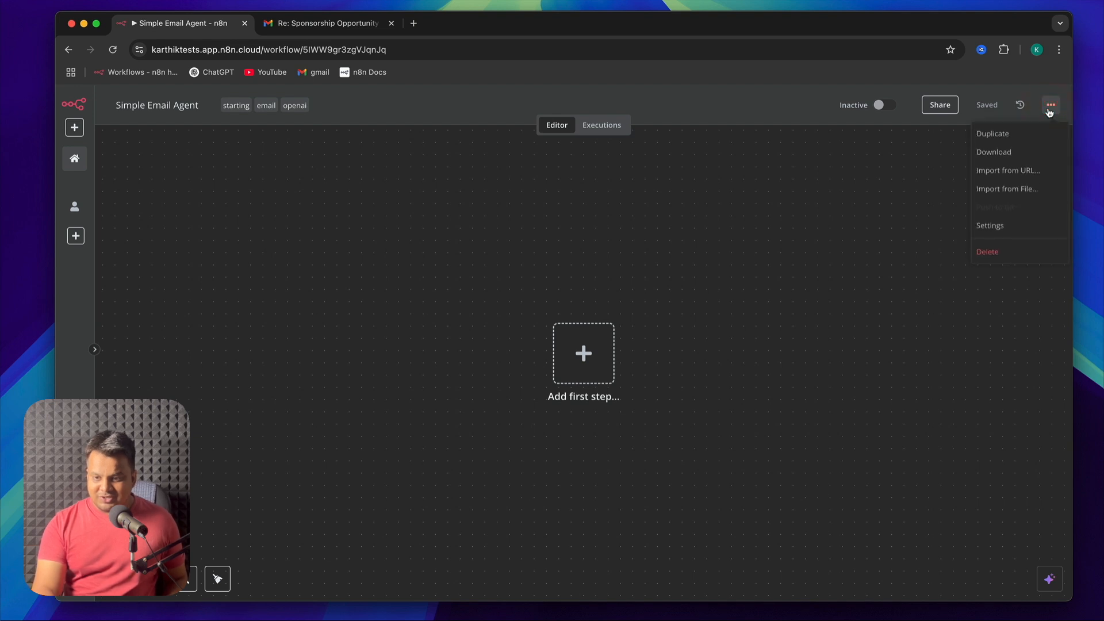
{"action": "left_click", "coordinate": [1001, 228]}
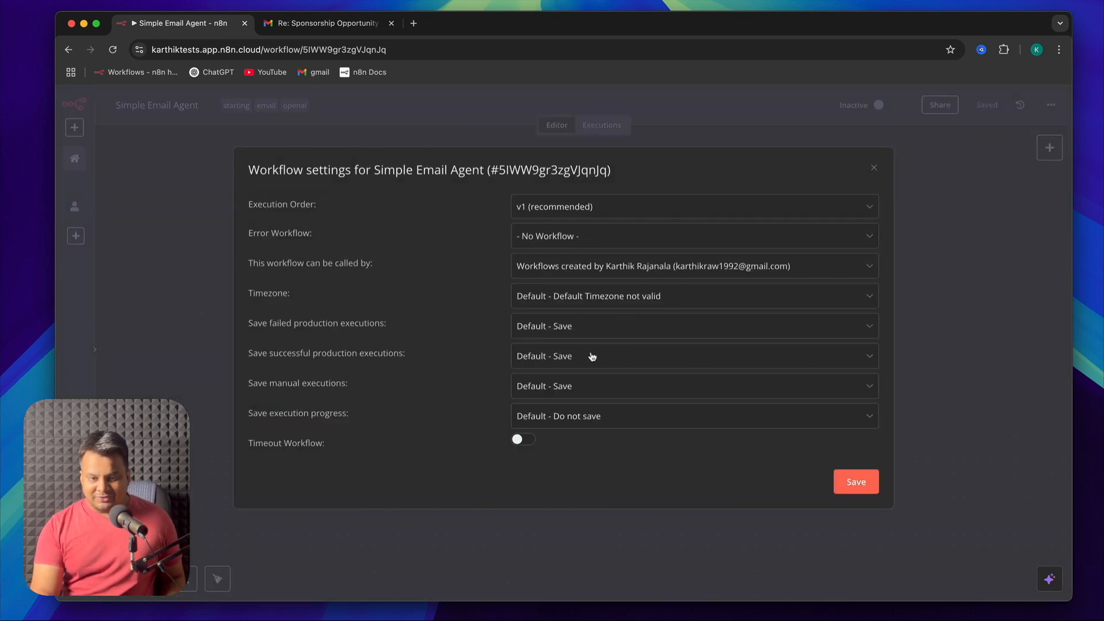
Set the workflow's timezone to Asia/Kolkata and save the workflow settings
{"action": "left_click", "coordinate": [635, 305]}
{"action": "type", "text": "asia"}
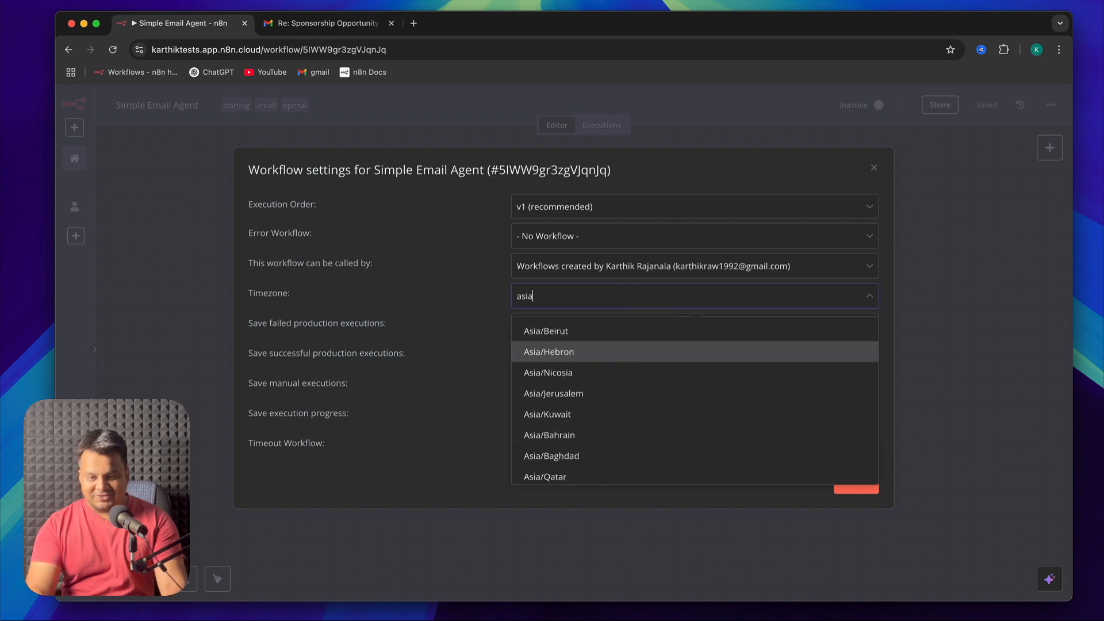
{"action": "scroll", "coordinate": [614, 404], "scroll_direction": "down", "scroll_amount": 8}
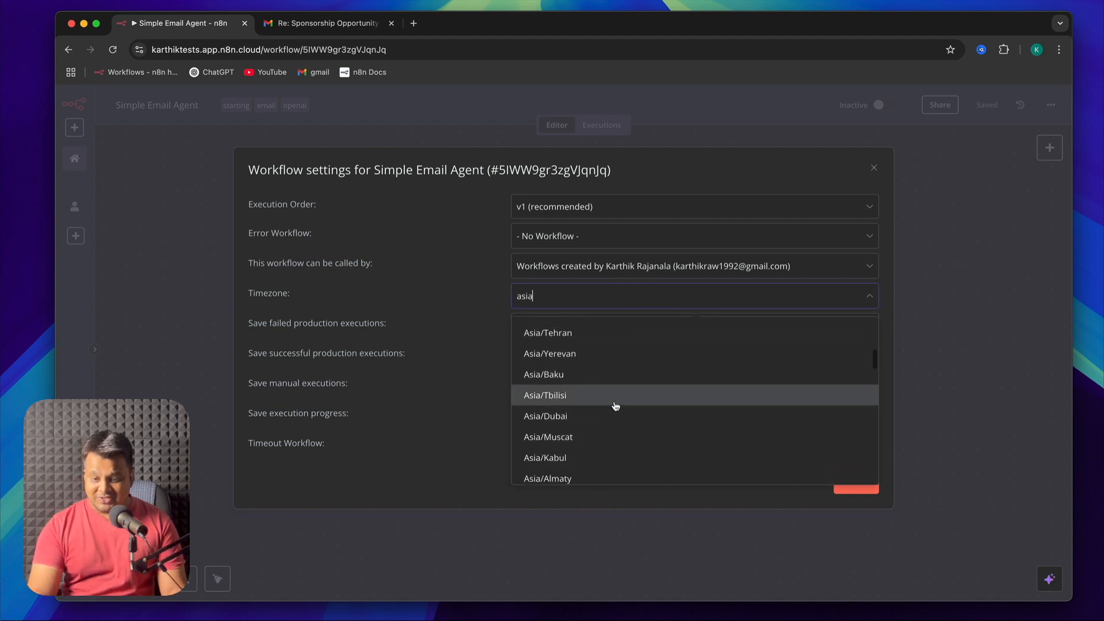
{"action": "scroll", "coordinate": [615, 405], "scroll_direction": "down", "scroll_amount": 4}
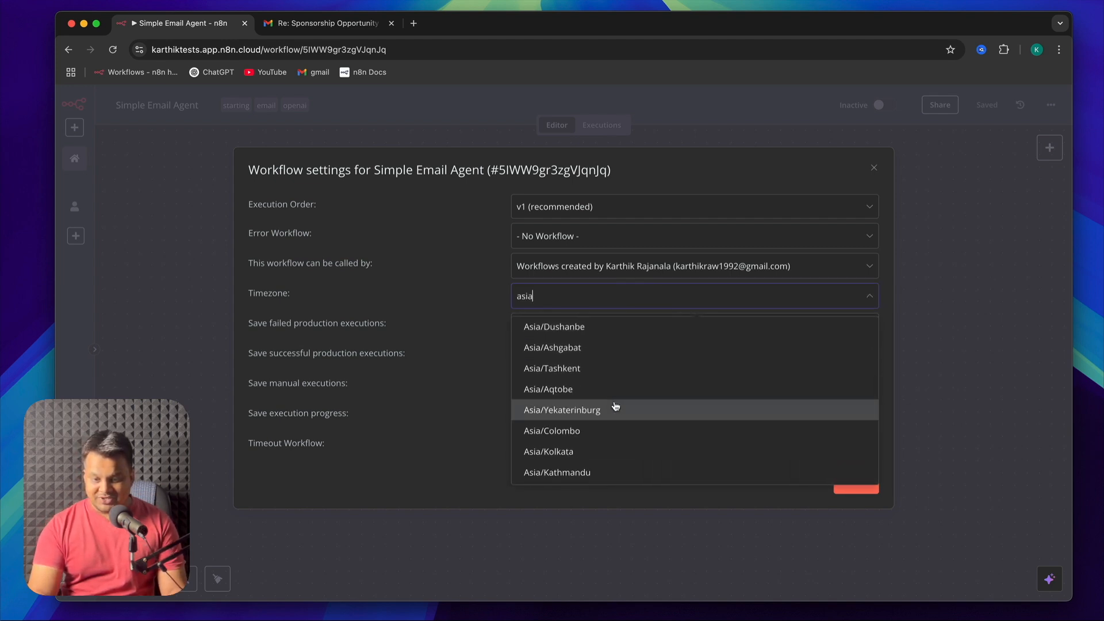
{"action": "scroll", "coordinate": [615, 406], "scroll_direction": "down", "scroll_amount": 2}
{"action": "left_click", "coordinate": [601, 419]}
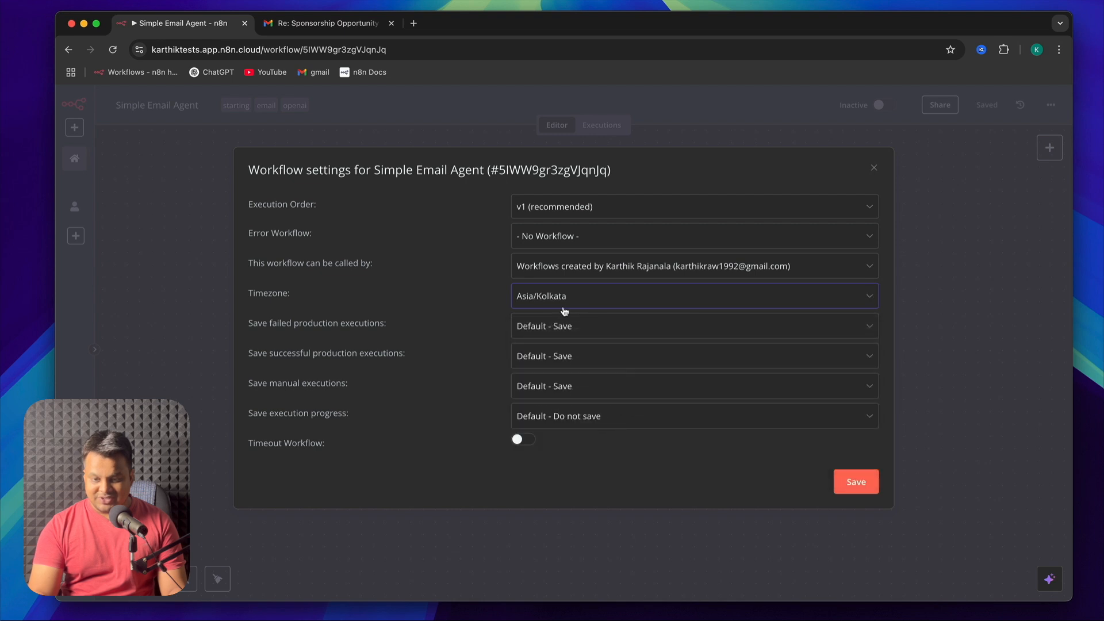
{"action": "left_click", "coordinate": [856, 484]}
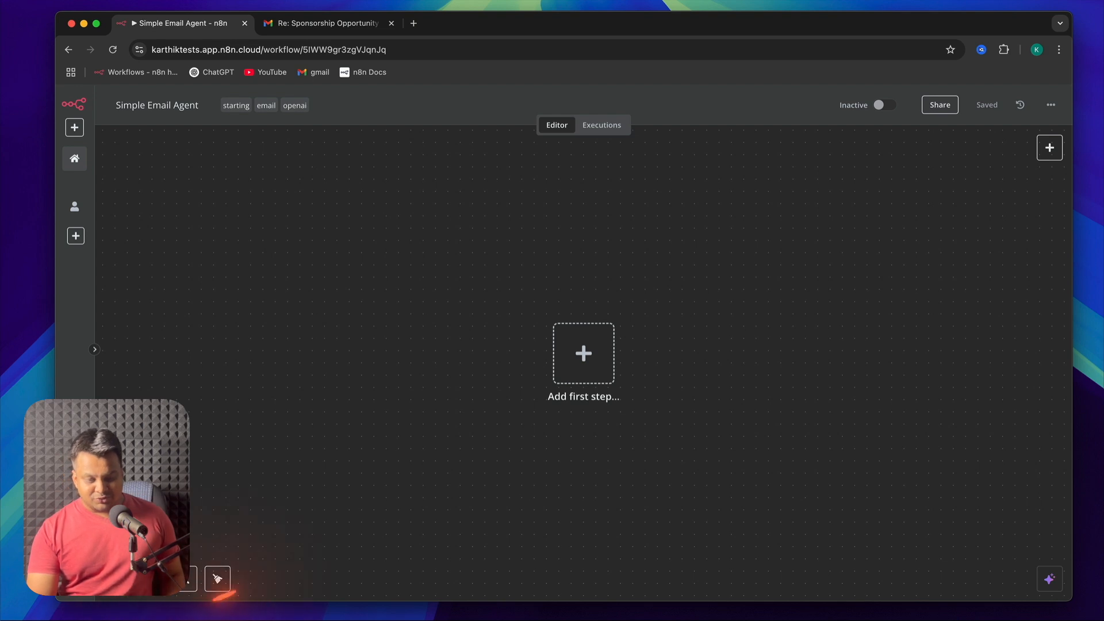
{"action": "key", "text": "plus"}
{"action": "key", "text": "plus"}
{"action": "key", "text": "plus"}
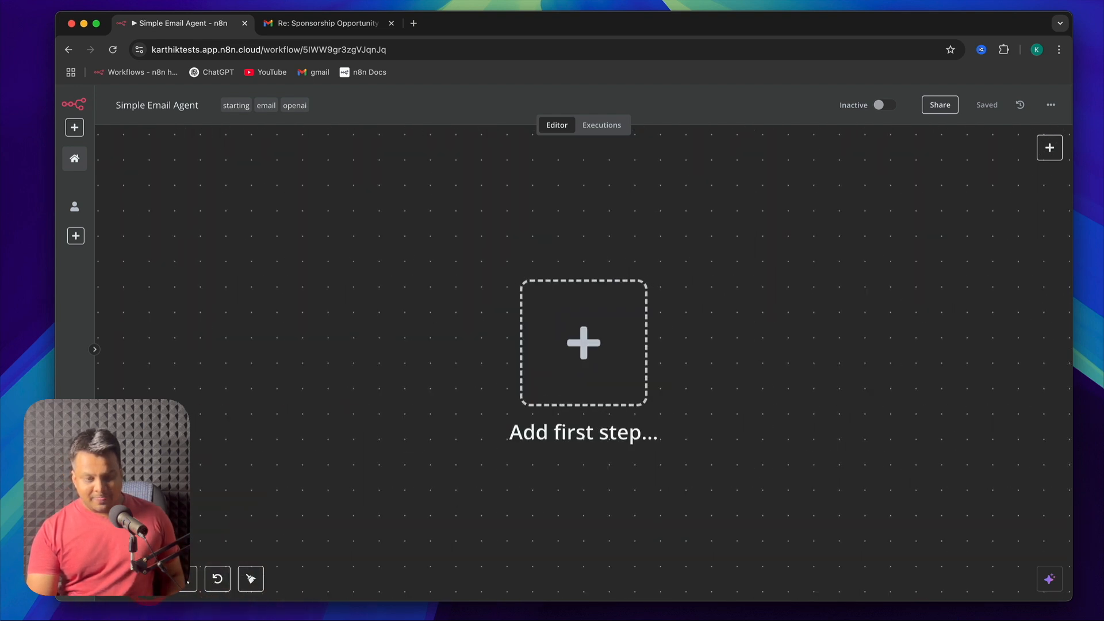
{"action": "key", "text": "0"}
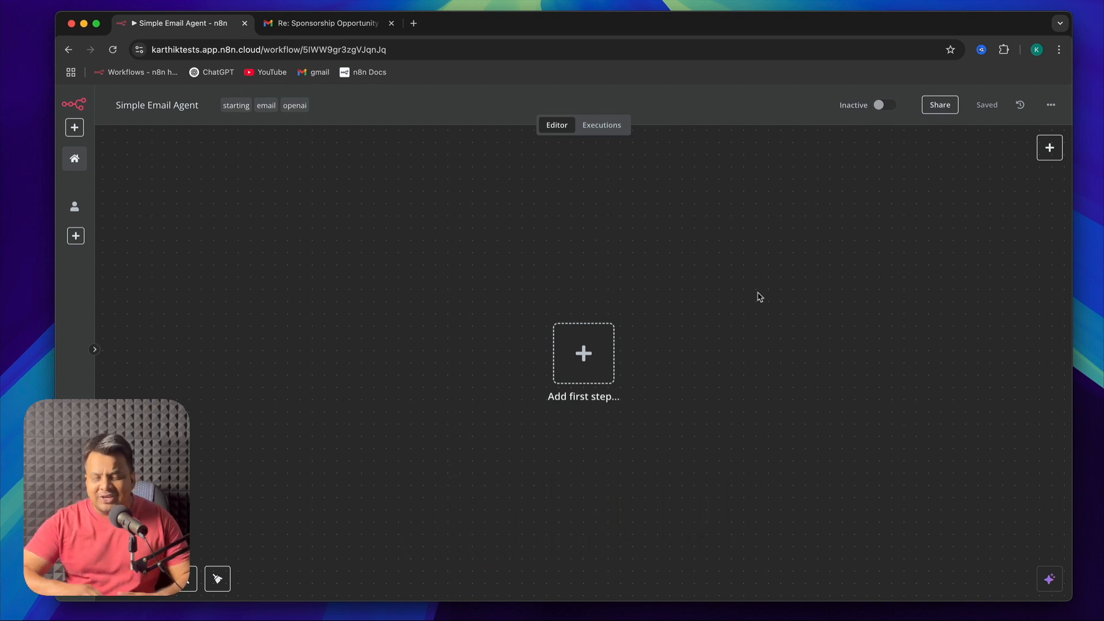
{"action": "left_click", "coordinate": [701, 348]}
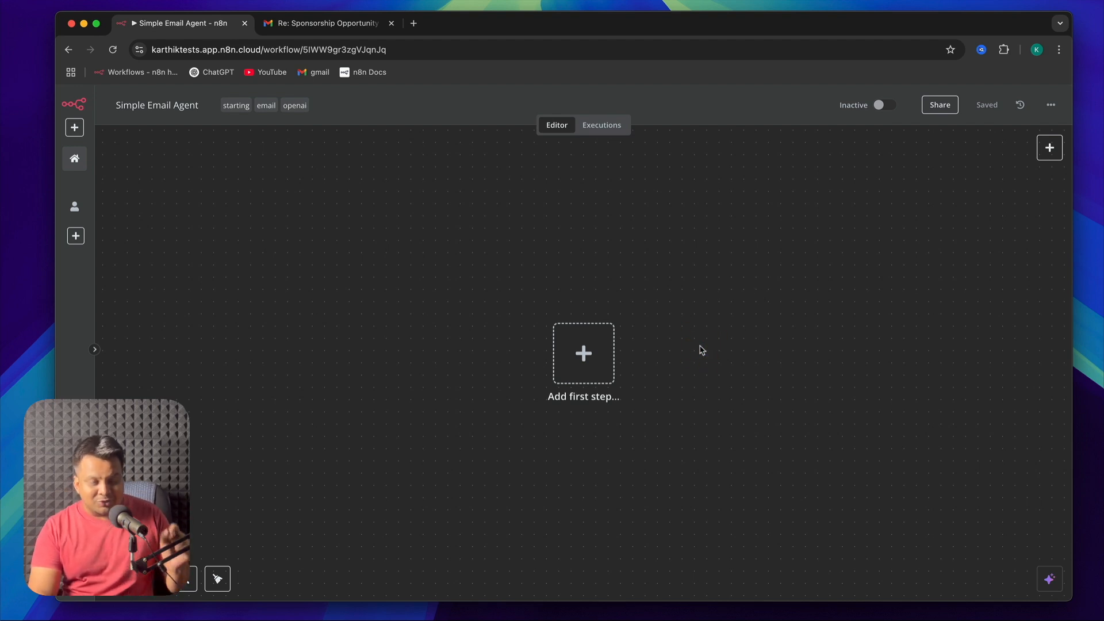
Add a manual trigger as the workflow's first step, view its parameters, and return to the canvas
{"action": "left_click", "coordinate": [583, 352]}
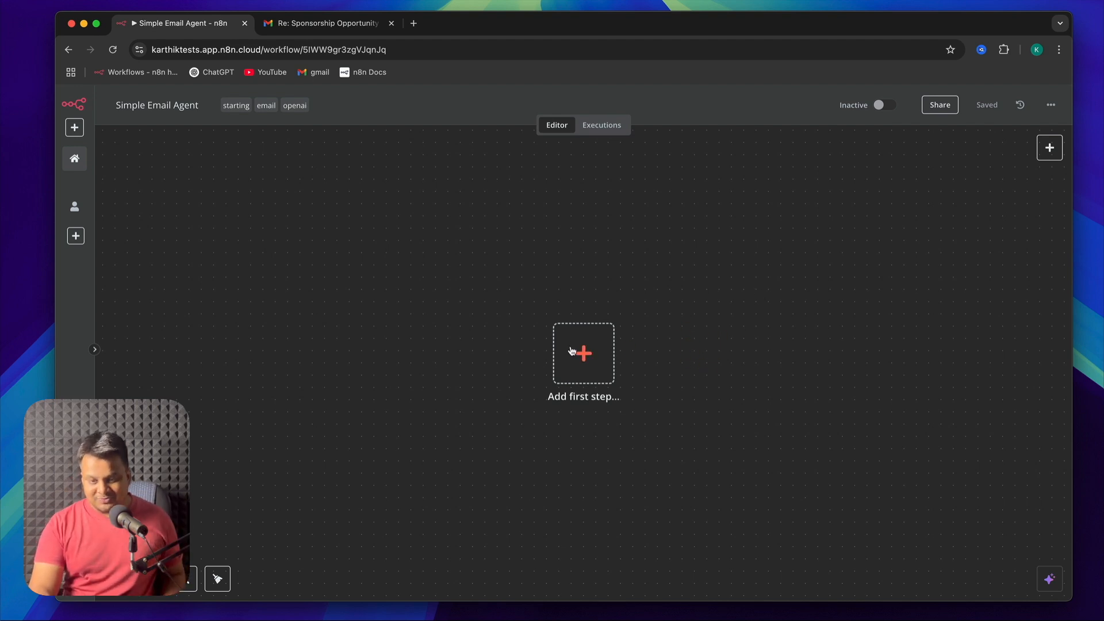
{"action": "left_click", "coordinate": [584, 351]}
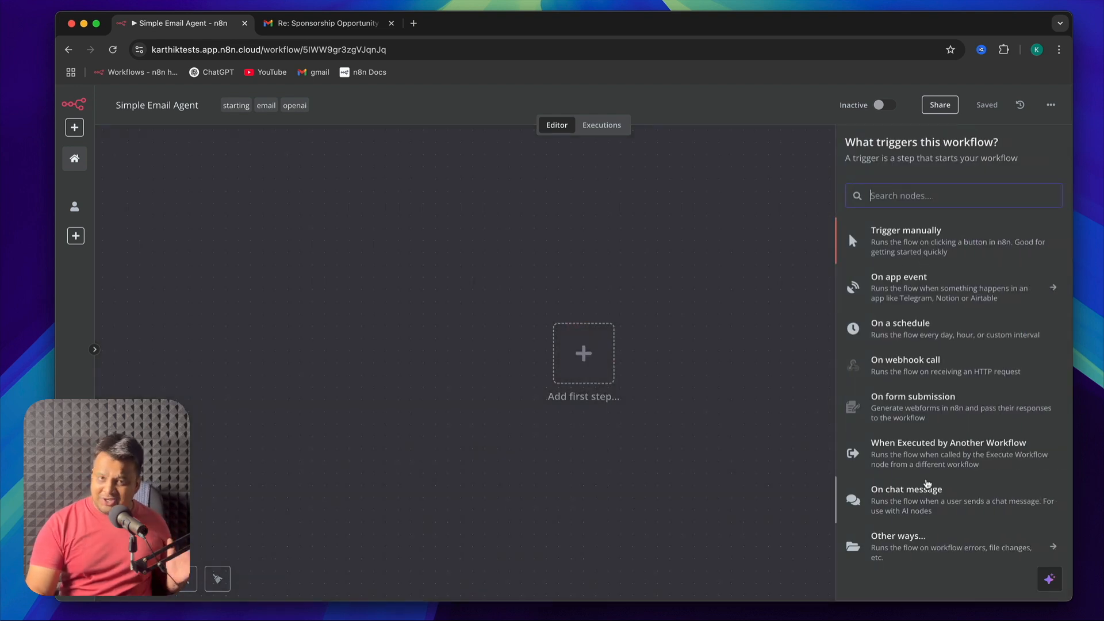
{"action": "left_click", "coordinate": [926, 241]}
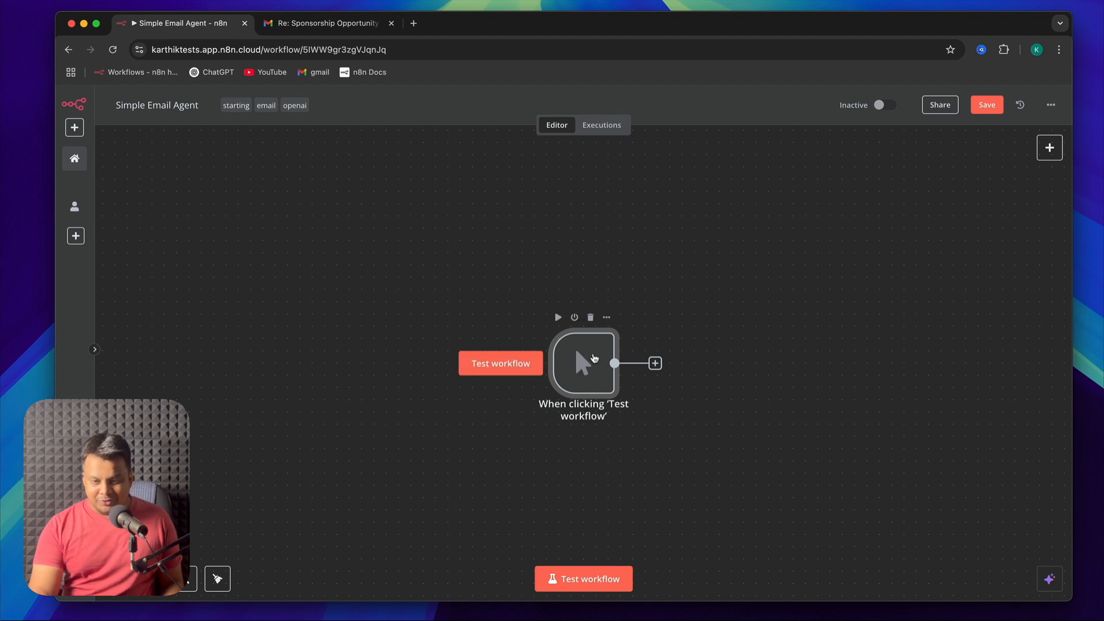
{"action": "double_click", "coordinate": [593, 362]}
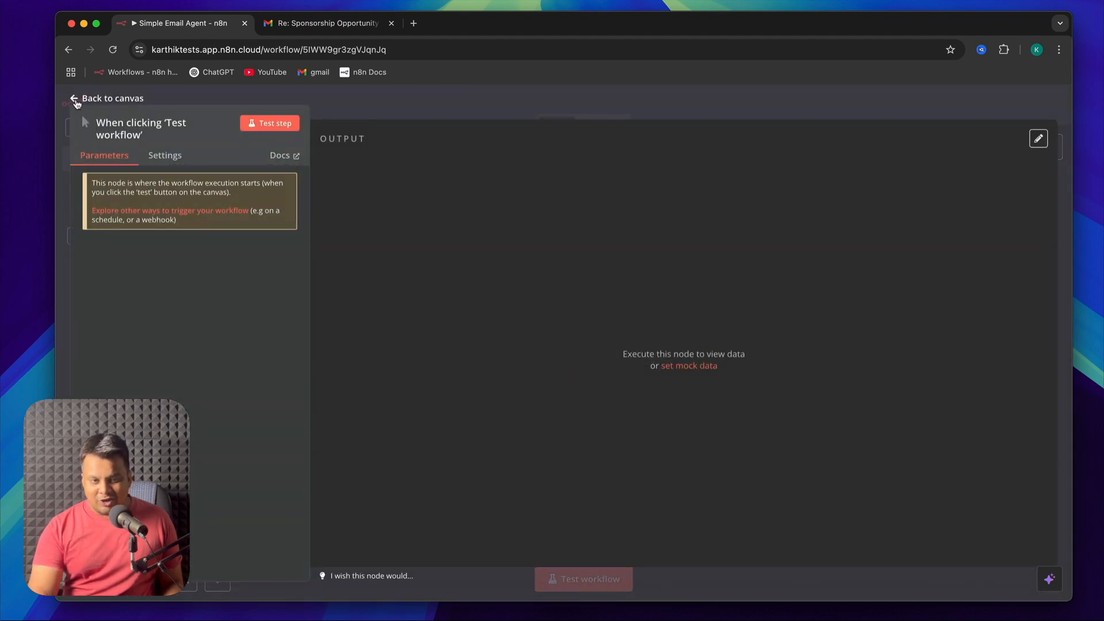
{"action": "left_click", "coordinate": [75, 100]}
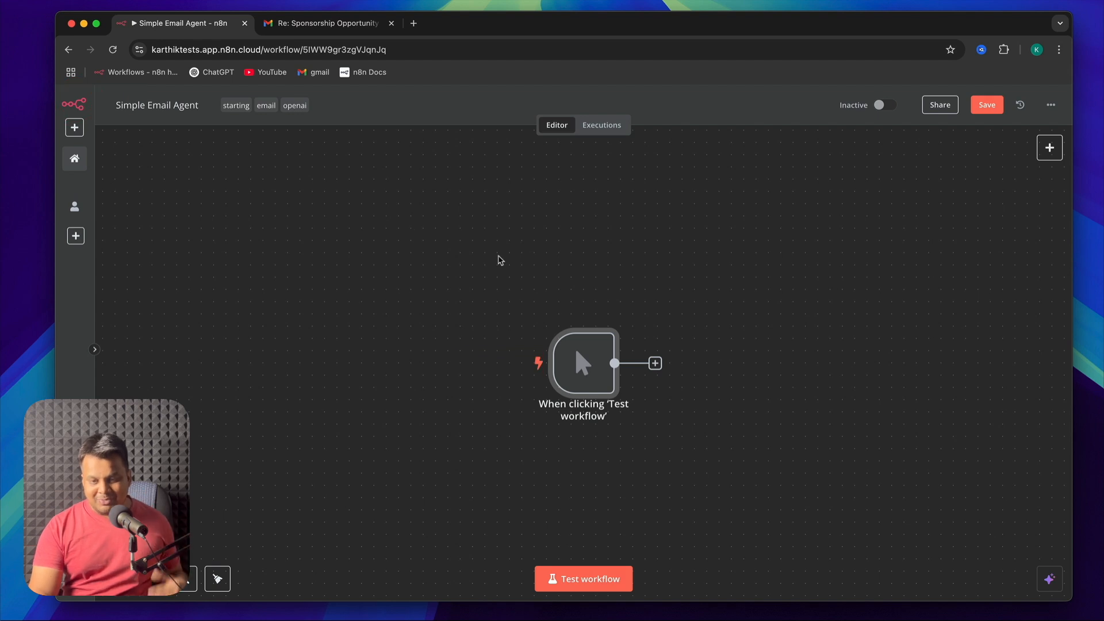
Deactivate the manual trigger node and activate it again
{"action": "mouse_move", "coordinate": [585, 361]}
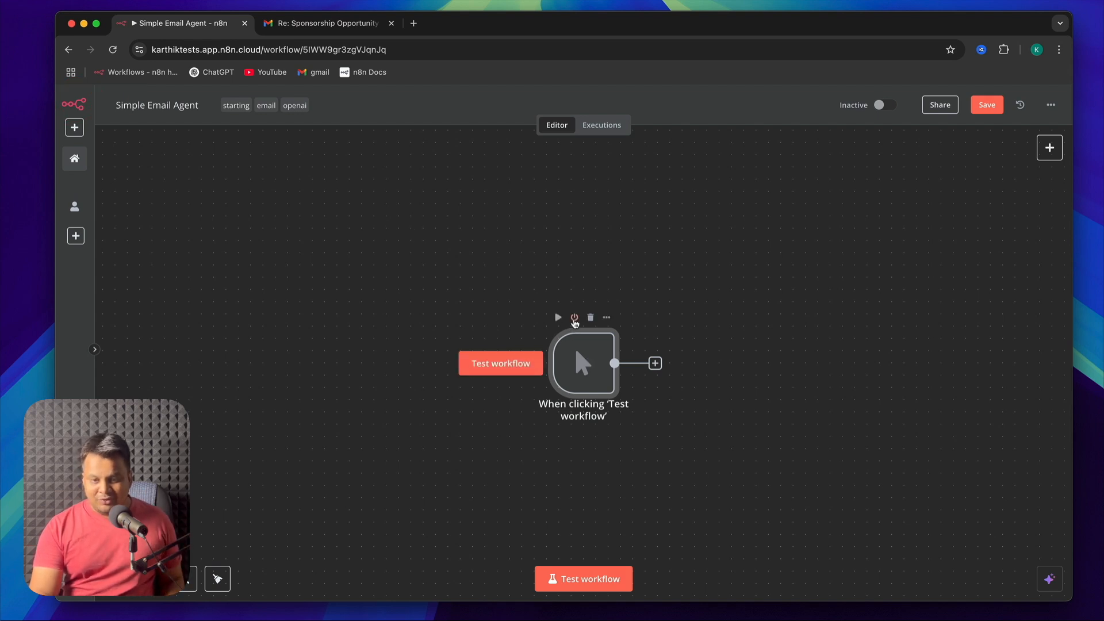
{"action": "left_click", "coordinate": [574, 318]}
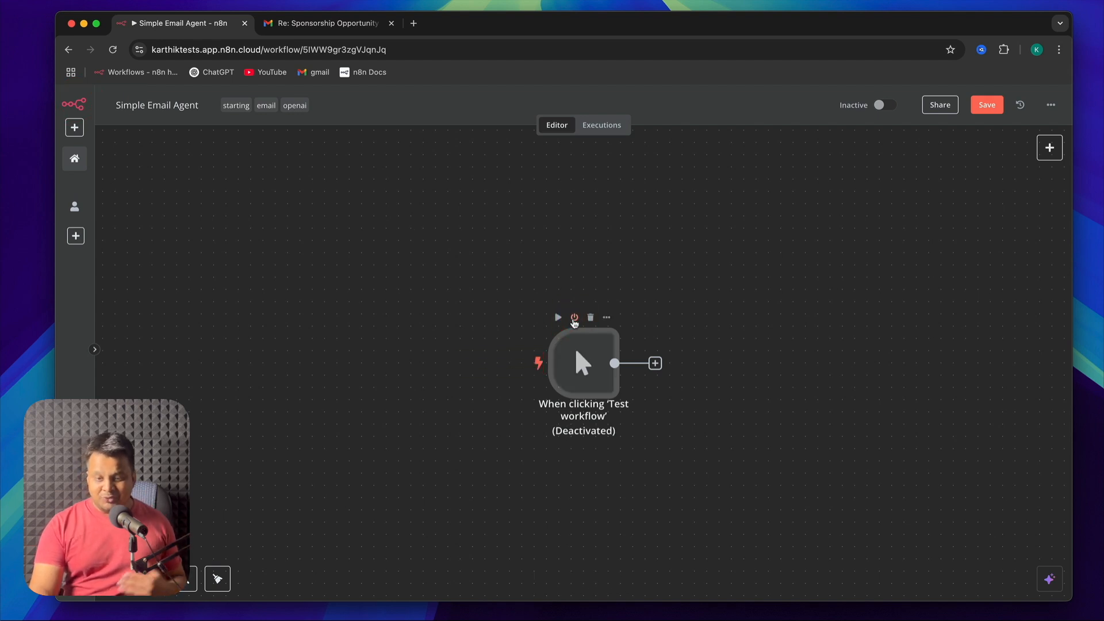
{"action": "left_click", "coordinate": [575, 318]}
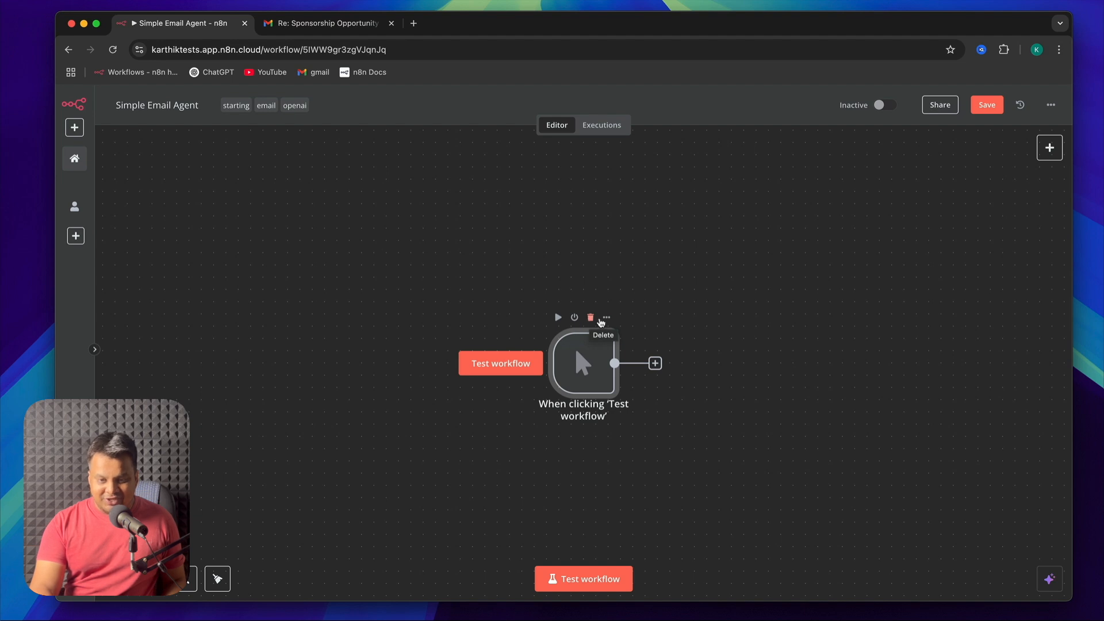
Open the rename dialog for the manual trigger, cancel it, and delete the node
{"action": "left_click", "coordinate": [607, 318]}
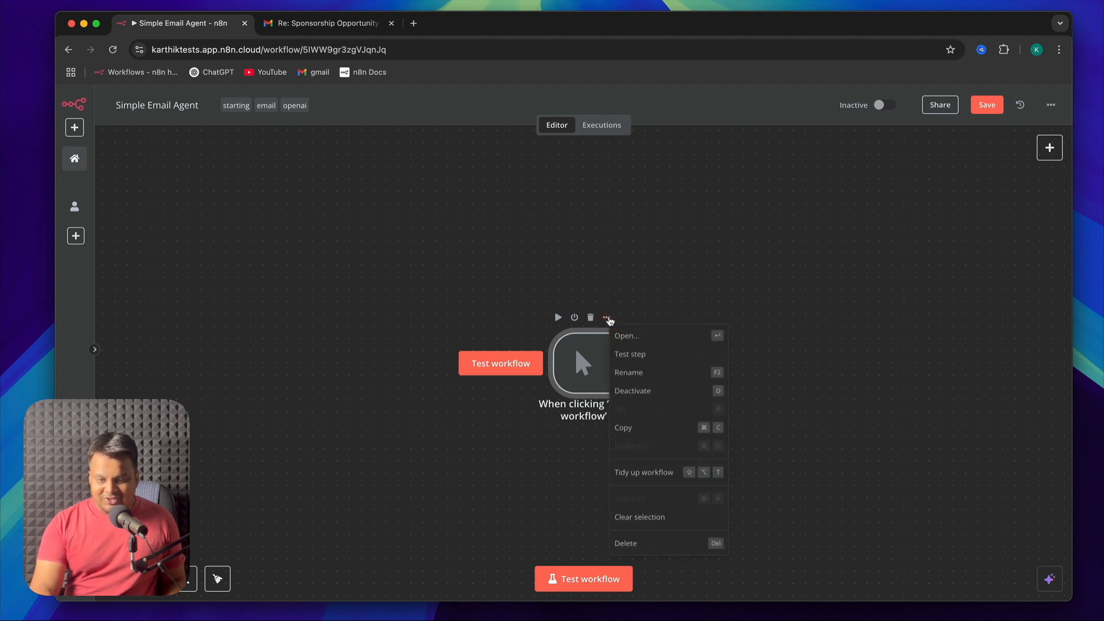
{"action": "left_click", "coordinate": [636, 373]}
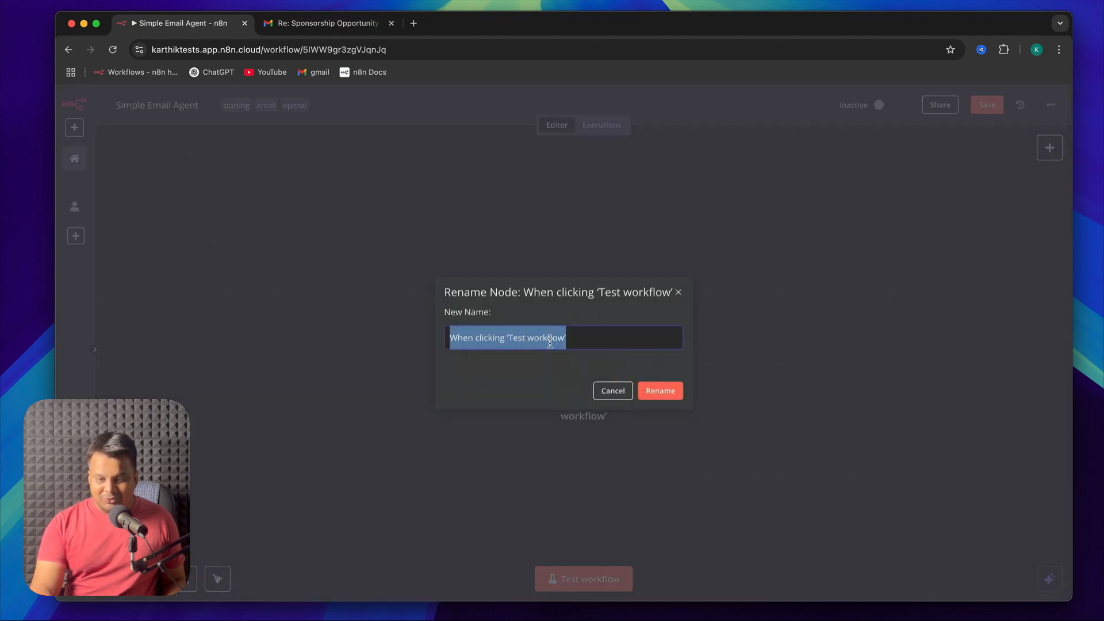
{"action": "left_click", "coordinate": [611, 391]}
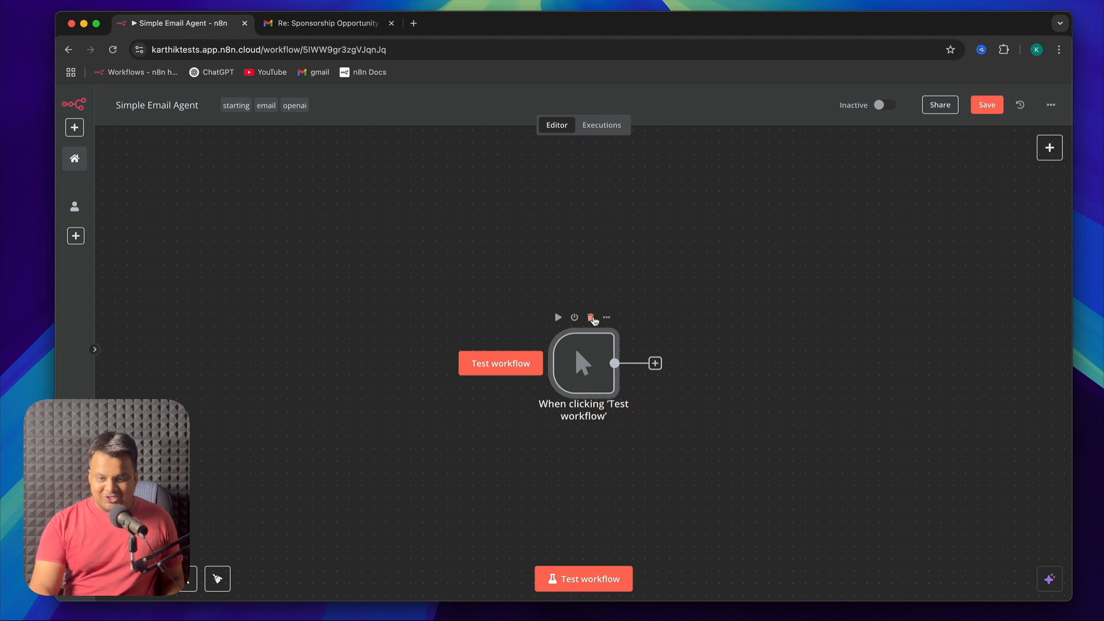
{"action": "left_click", "coordinate": [592, 318]}
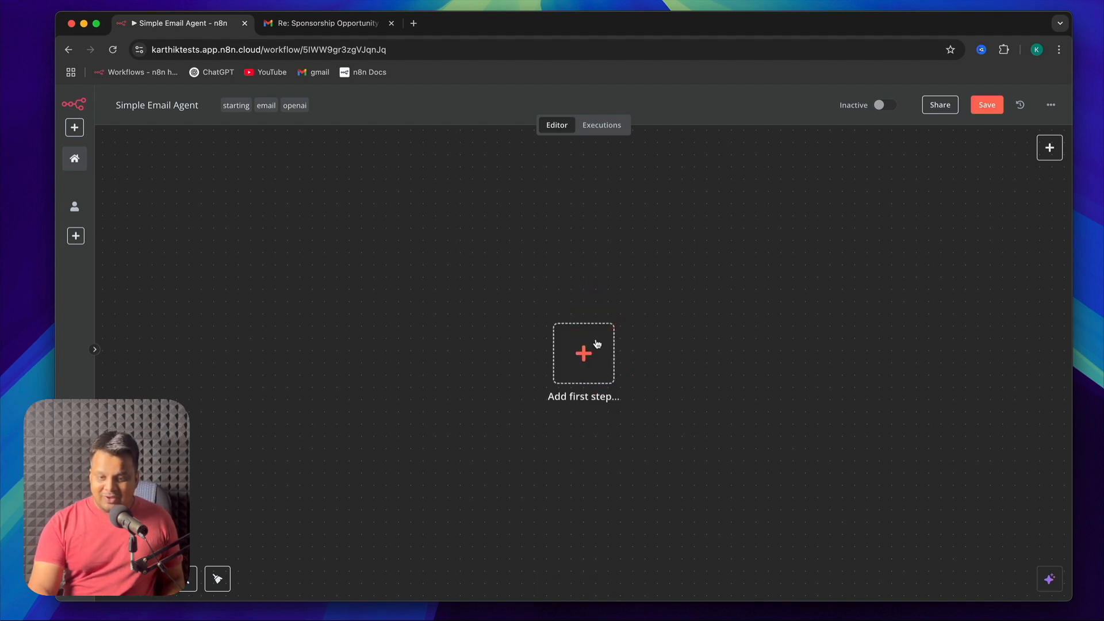
Add Gmail's On message received trigger as the workflow's first step and return to the canvas
{"action": "left_click", "coordinate": [592, 346]}
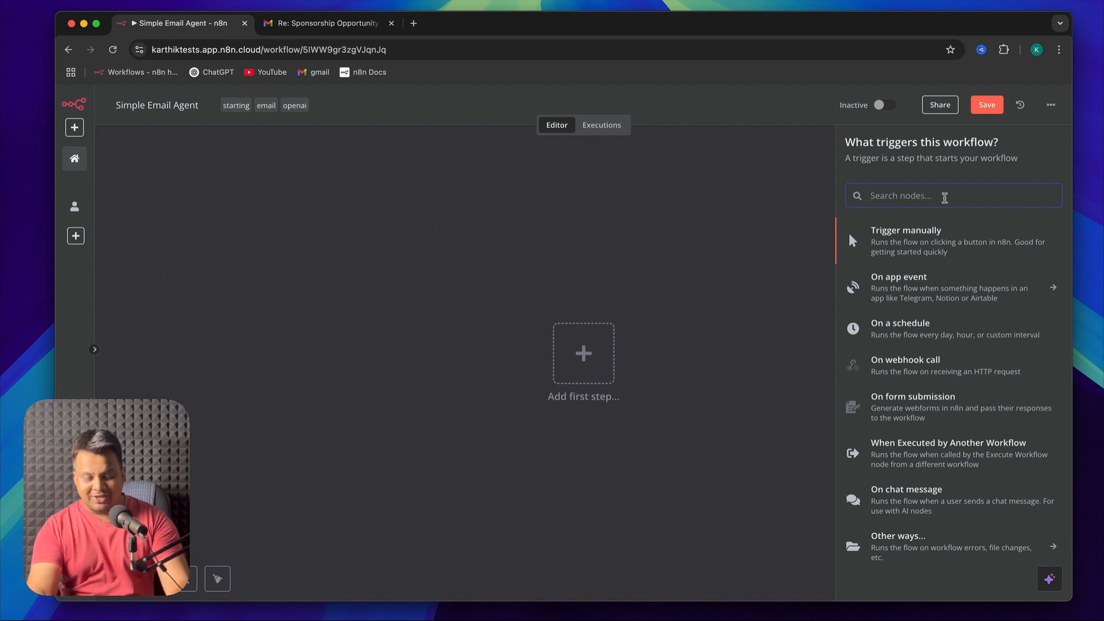
{"action": "type", "text": "gmail"}
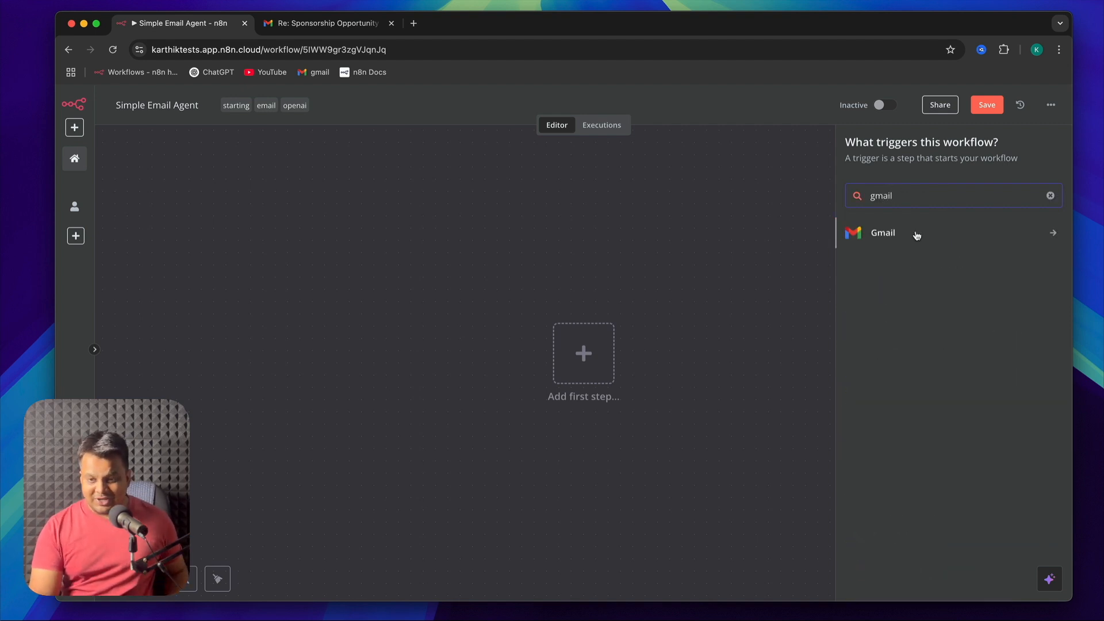
{"action": "left_click", "coordinate": [917, 236]}
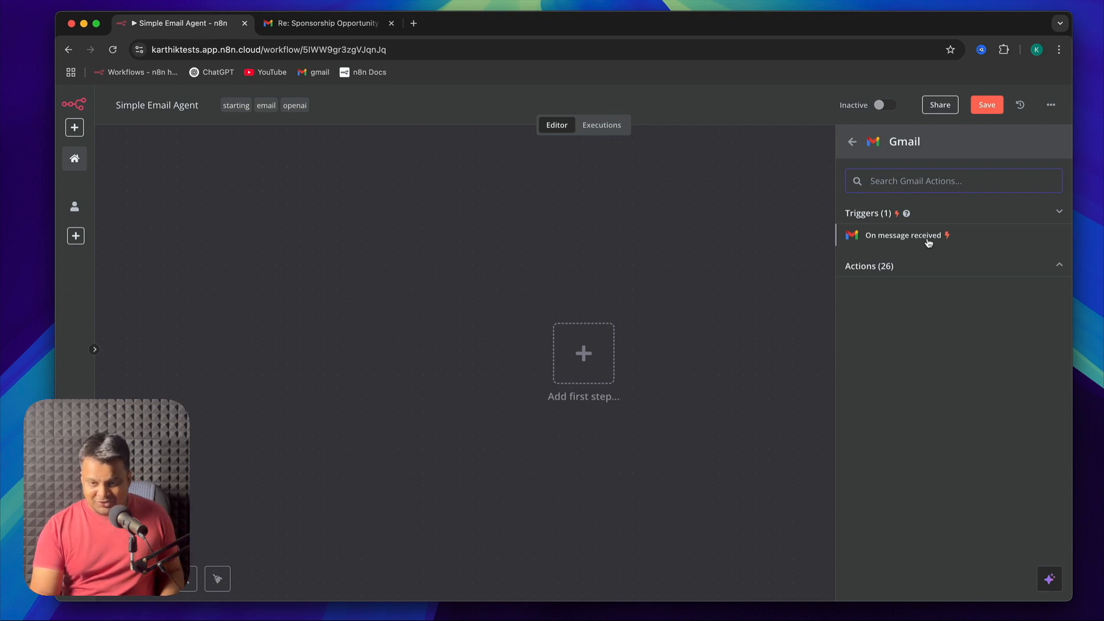
{"action": "left_click", "coordinate": [928, 243]}
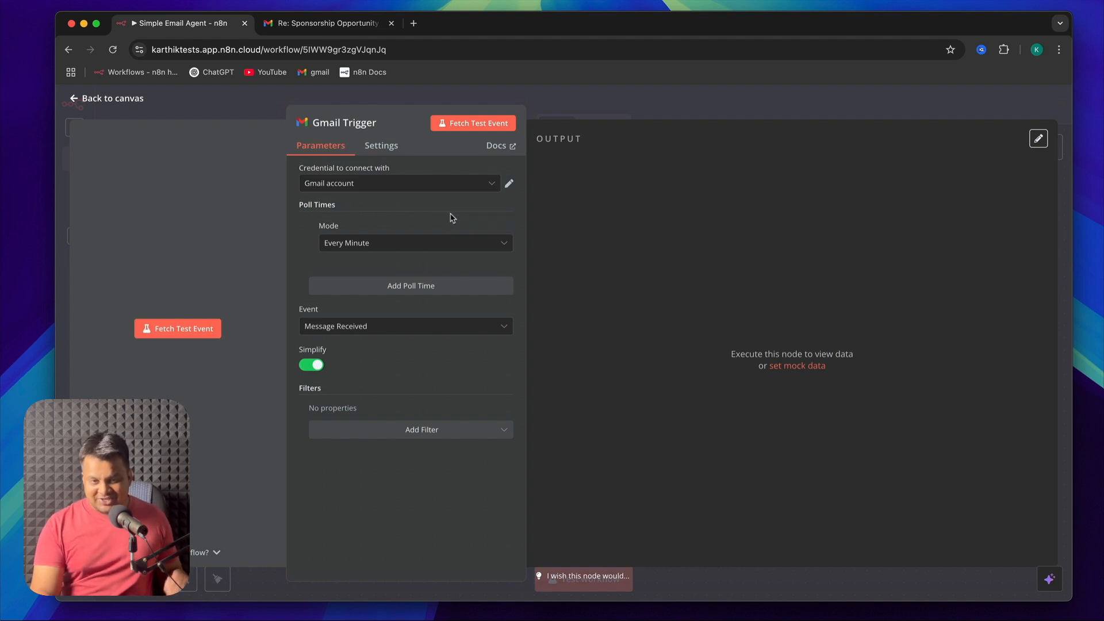
{"action": "left_click", "coordinate": [106, 103]}
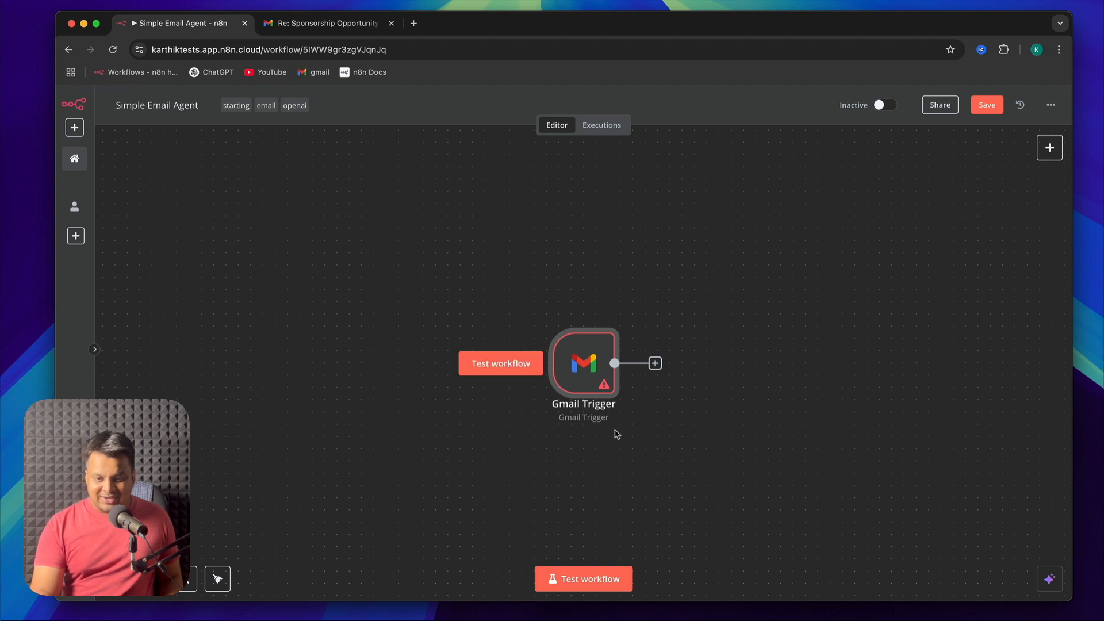
Create a new Gmail OAuth2 credential for the Gmail Trigger and choose the Google account for signing in
{"action": "mouse_move", "coordinate": [605, 388]}
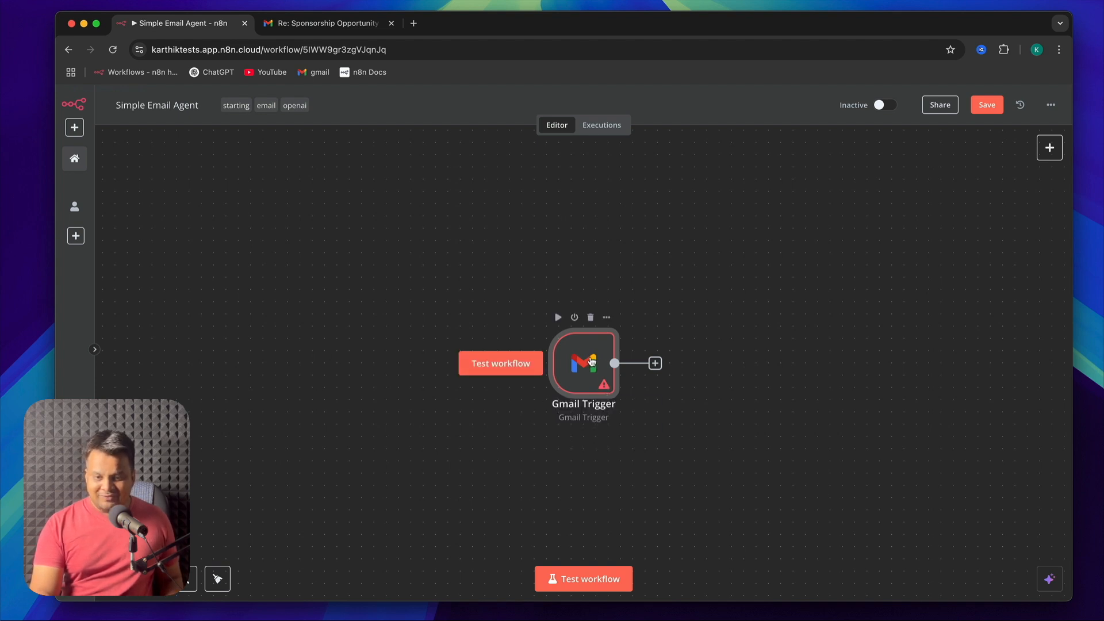
{"action": "double_click", "coordinate": [592, 361]}
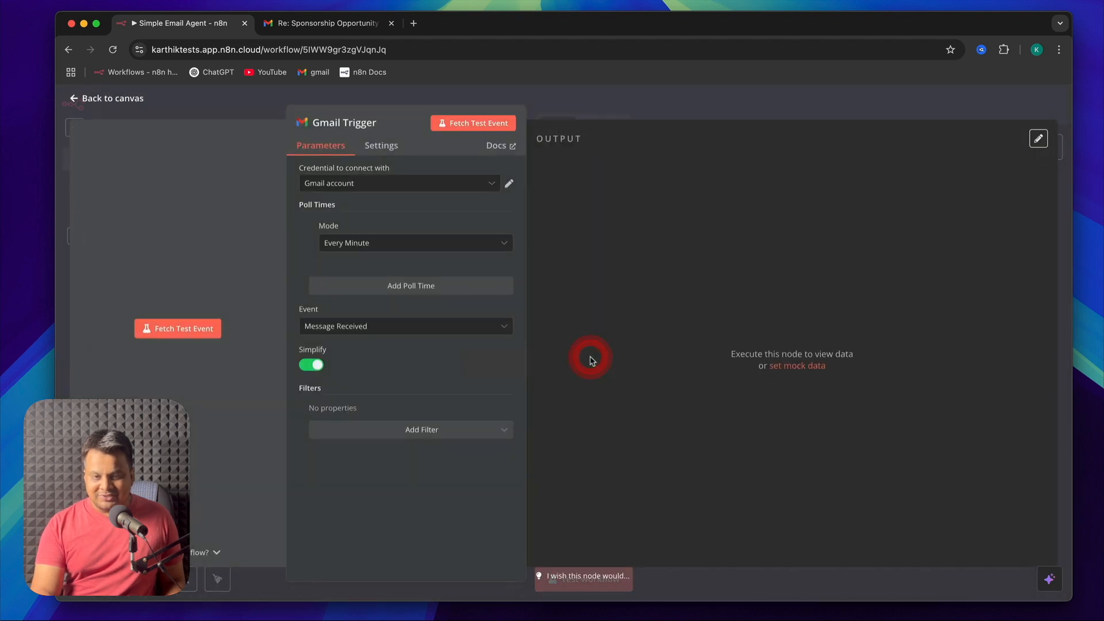
{"action": "left_click", "coordinate": [389, 185]}
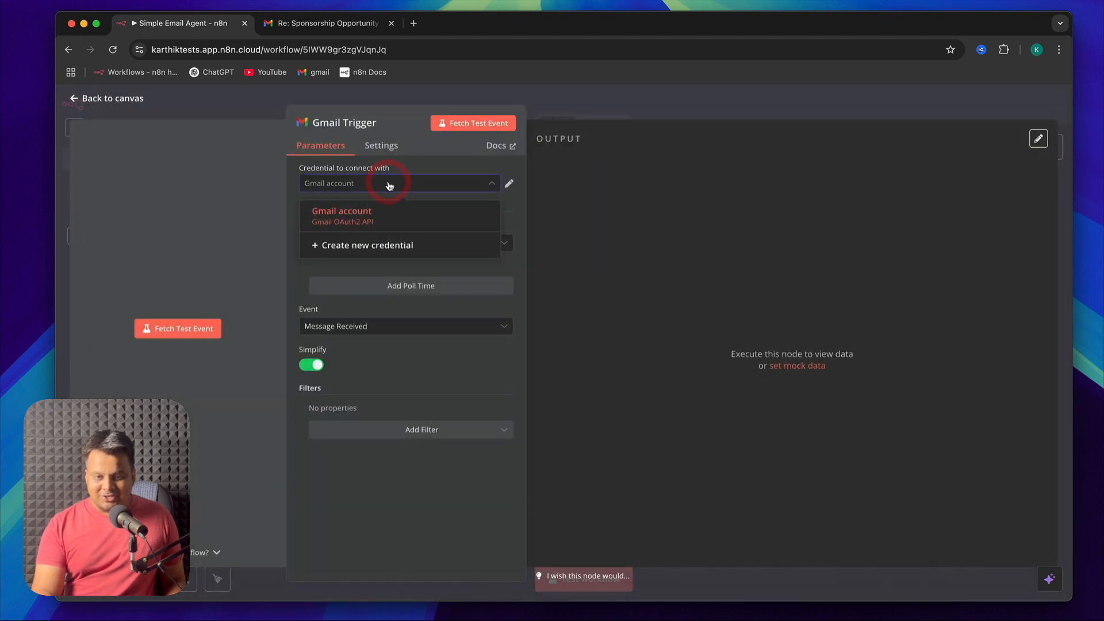
{"action": "left_click", "coordinate": [370, 247]}
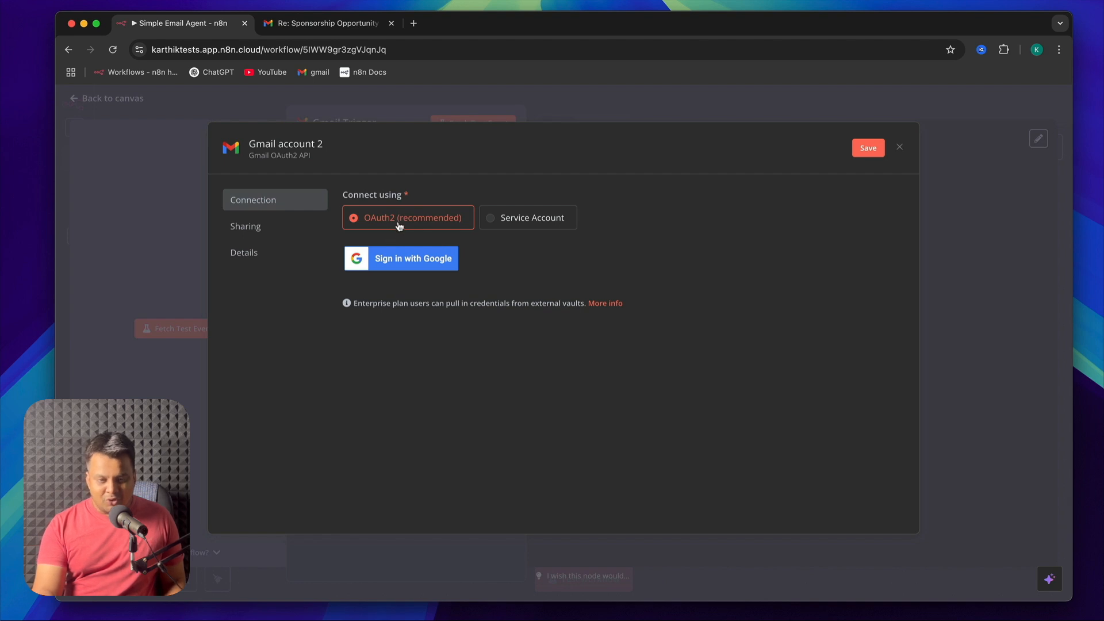
{"action": "left_click", "coordinate": [420, 270]}
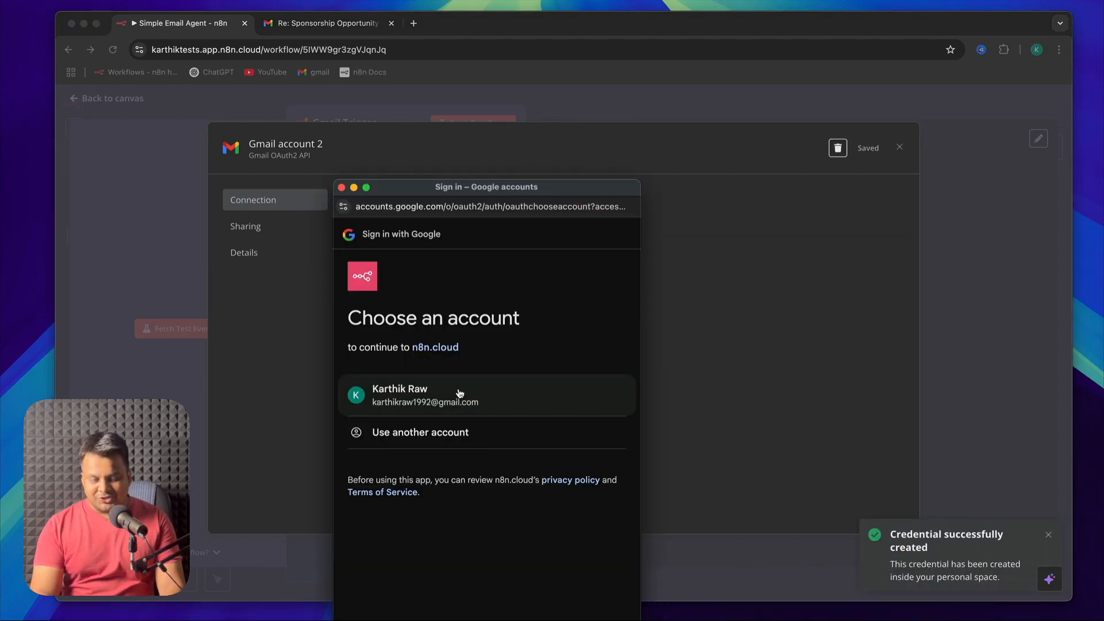
{"action": "left_click", "coordinate": [457, 394]}
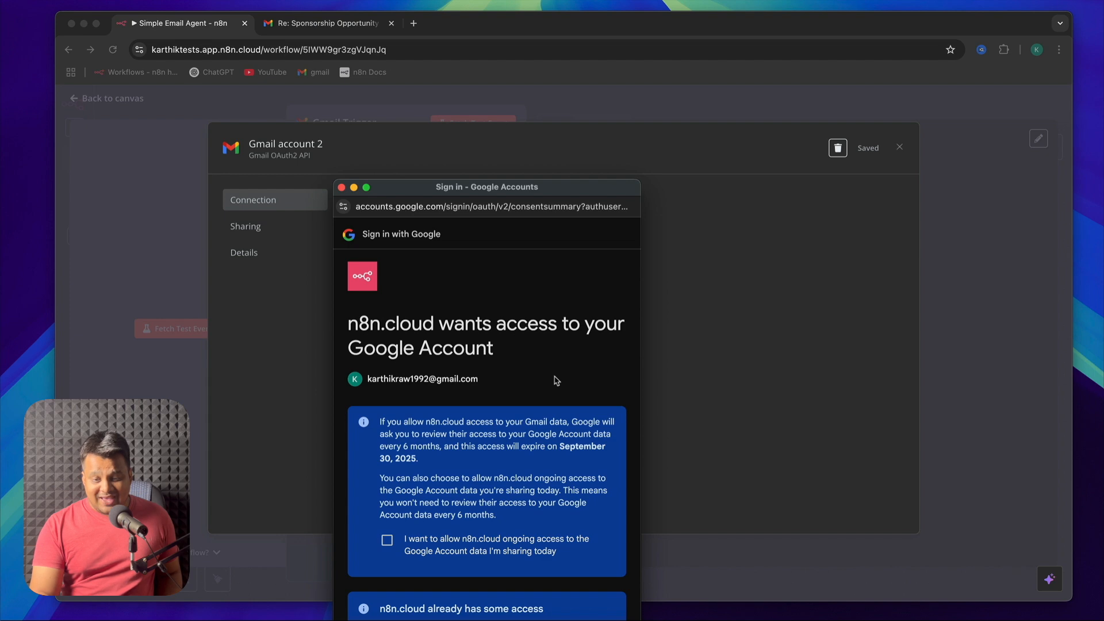
Grant n8n.cloud ongoing access to the Google account data, complete the authorization, and return to the canvas
{"action": "left_click", "coordinate": [387, 540]}
{"action": "left_click_drag", "start_coordinate": [579, 187], "coordinate": [585, 56]}
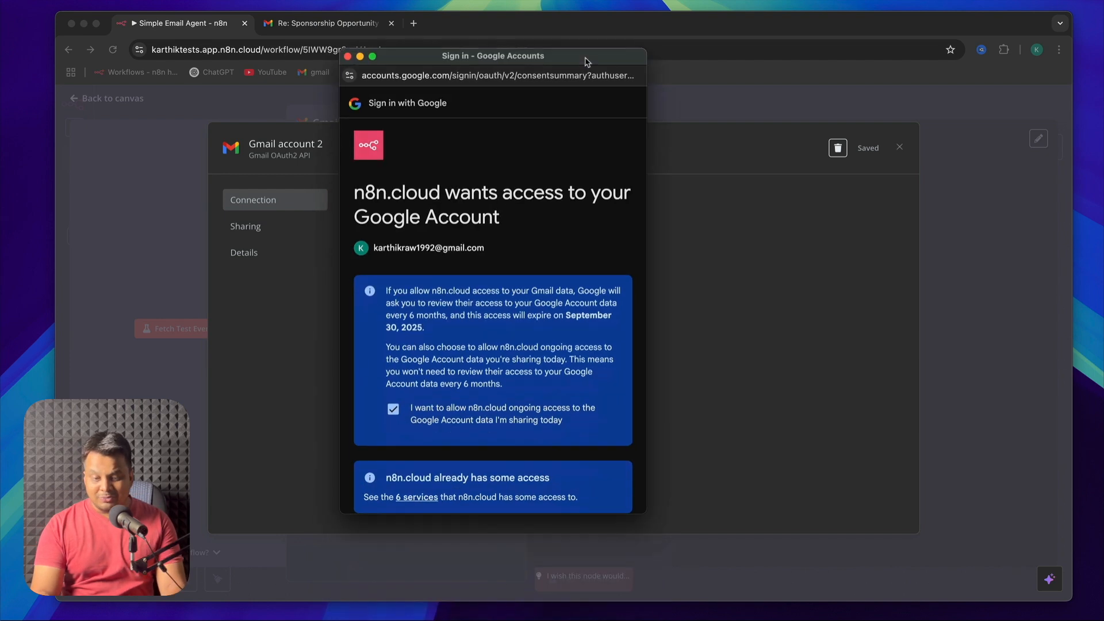
{"action": "scroll", "coordinate": [537, 415], "scroll_direction": "down", "scroll_amount": 5}
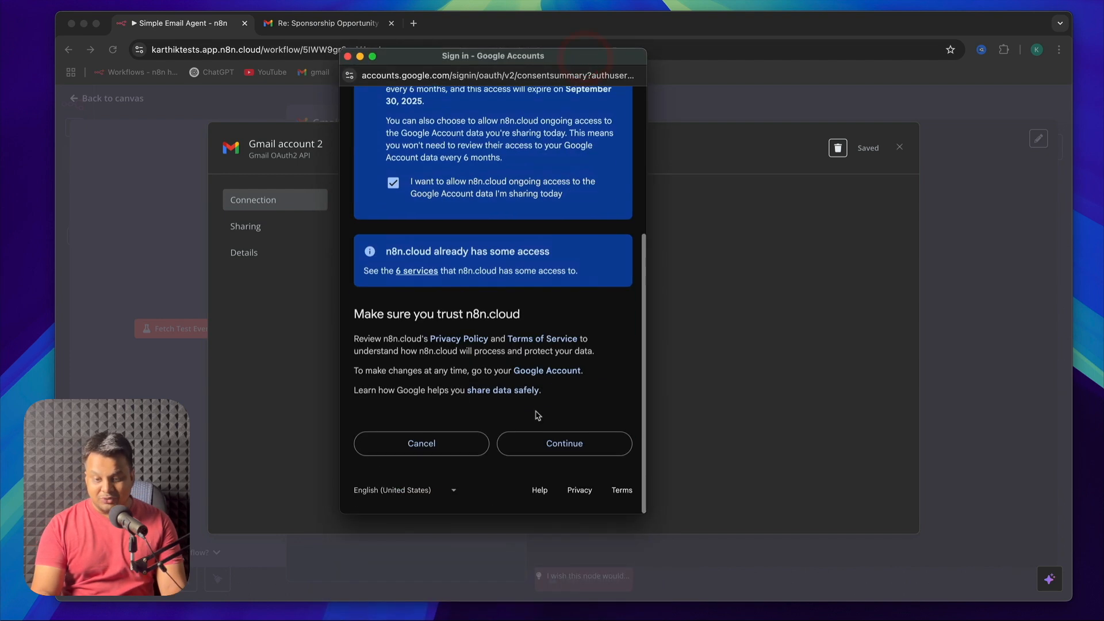
{"action": "left_click", "coordinate": [595, 450]}
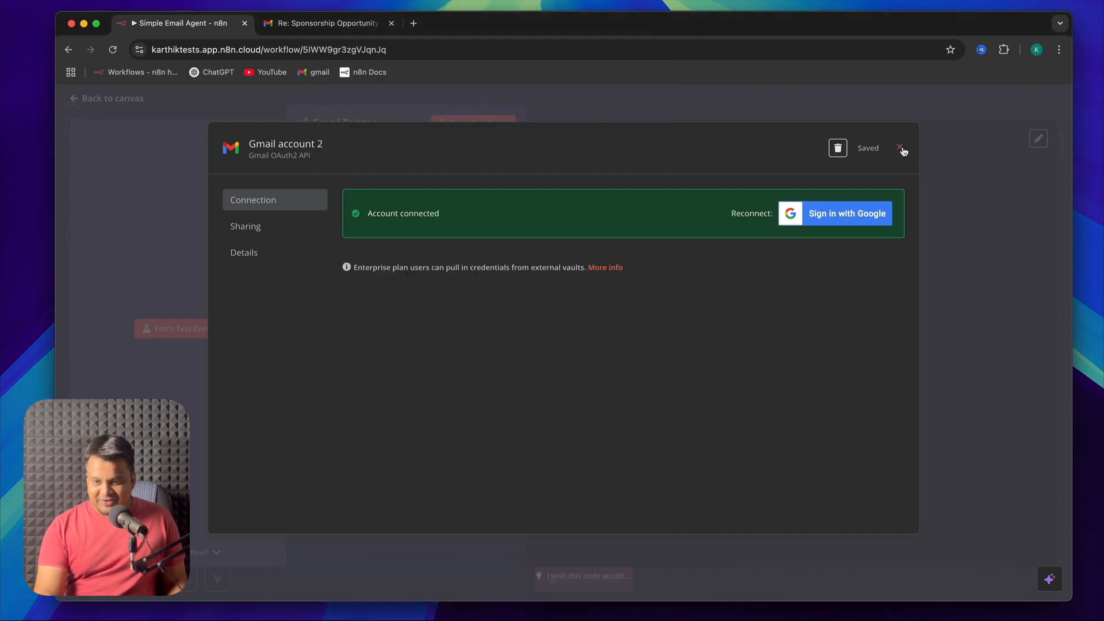
{"action": "left_click", "coordinate": [899, 147]}
{"action": "left_click", "coordinate": [331, 281]}
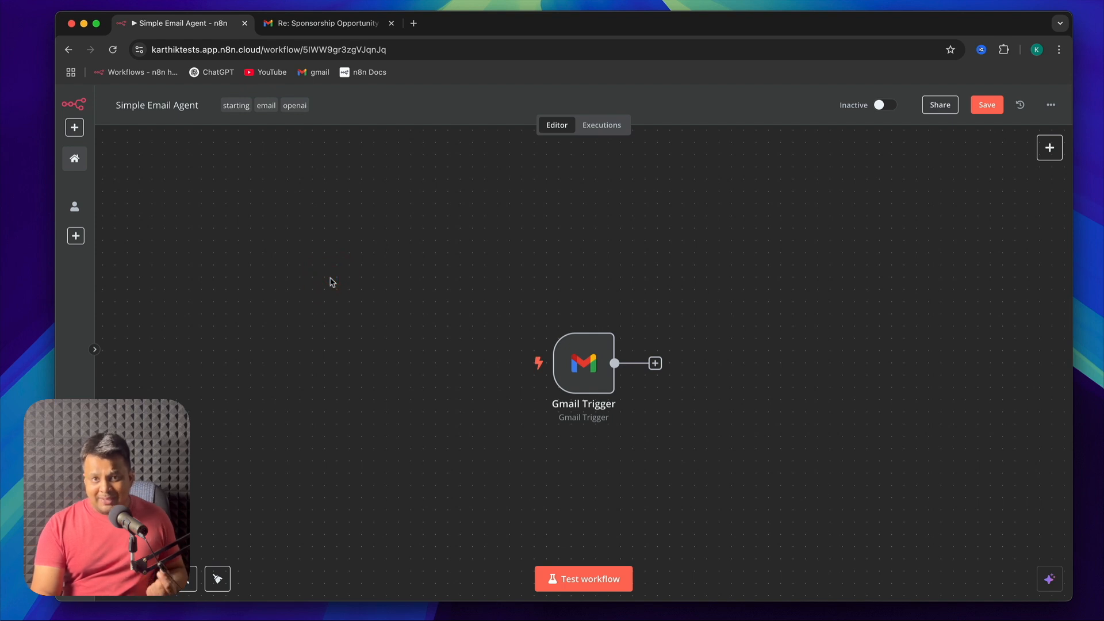
Save the Simple Email Agent workflow with its new Gmail Trigger
{"action": "left_click", "coordinate": [332, 281]}
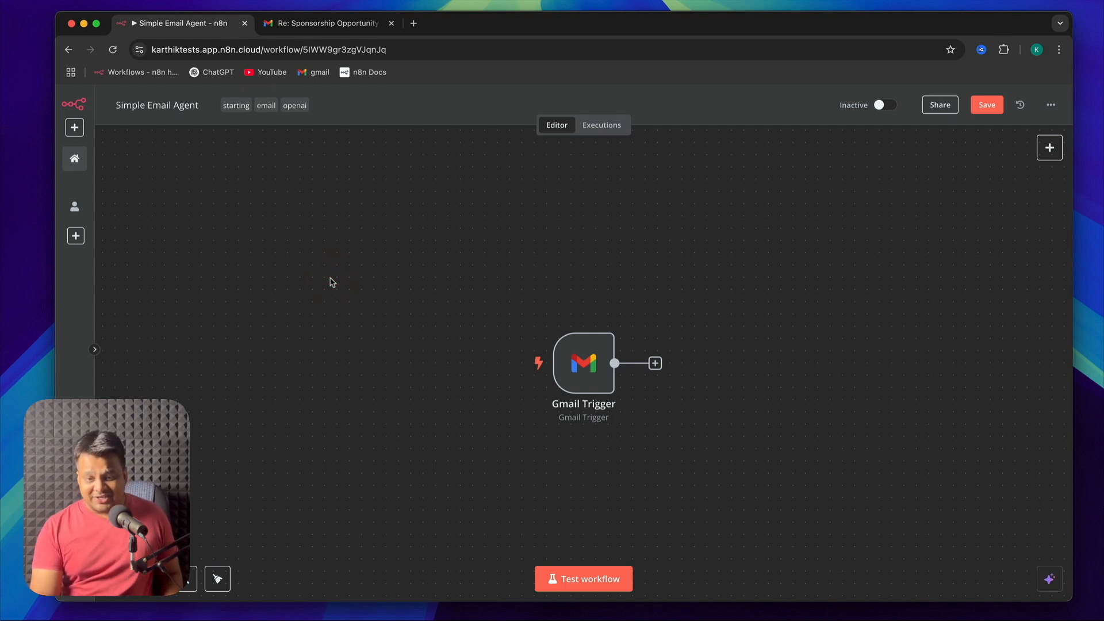
{"action": "left_click", "coordinate": [331, 277]}
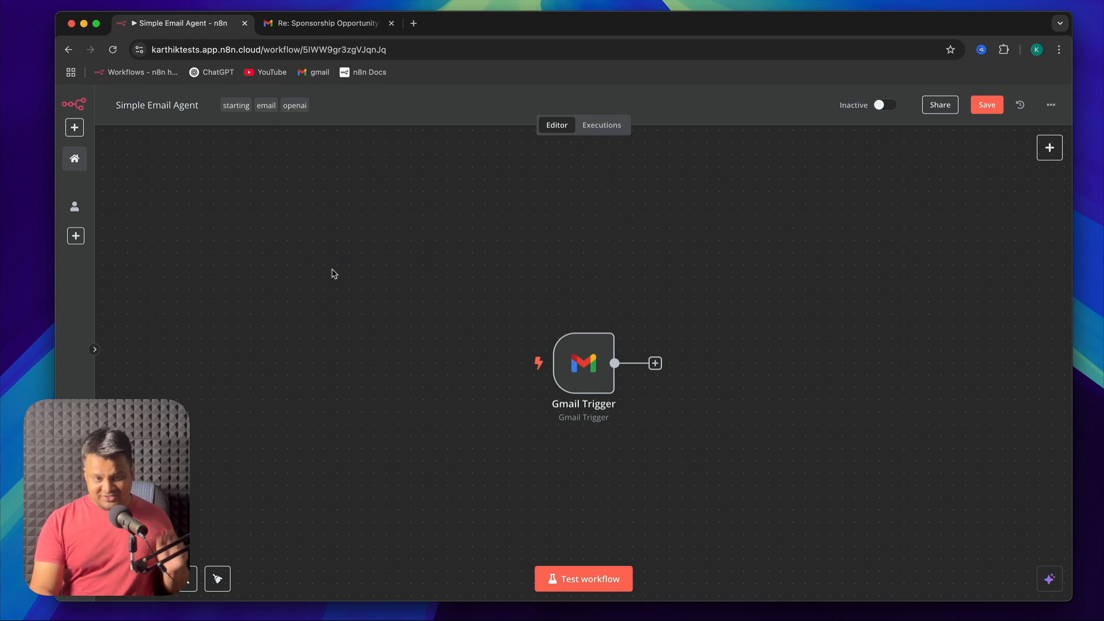
{"action": "left_click", "coordinate": [986, 105]}
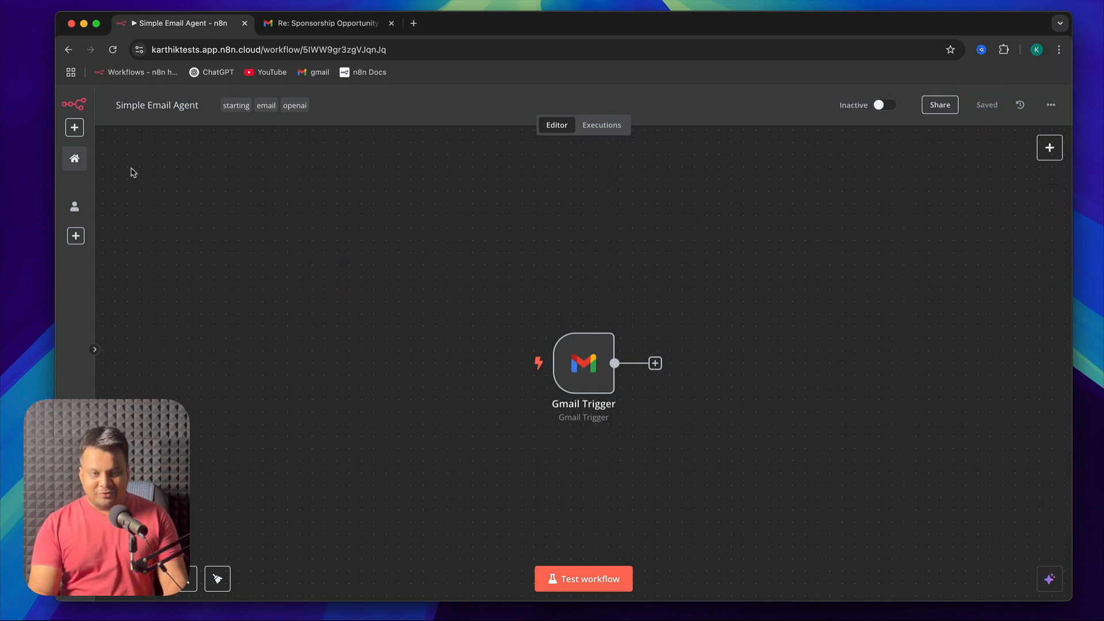
Delete the older "Gmail account" credential from the overview's credentials list, keeping "Gmail account 2"
{"action": "left_click", "coordinate": [75, 159]}
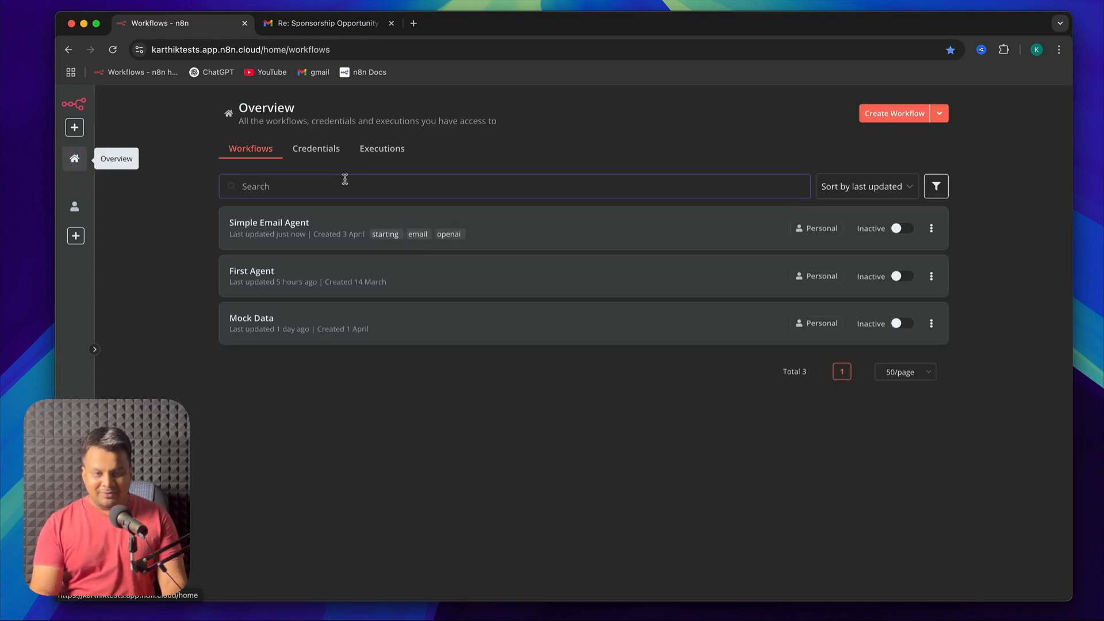
{"action": "left_click", "coordinate": [320, 151]}
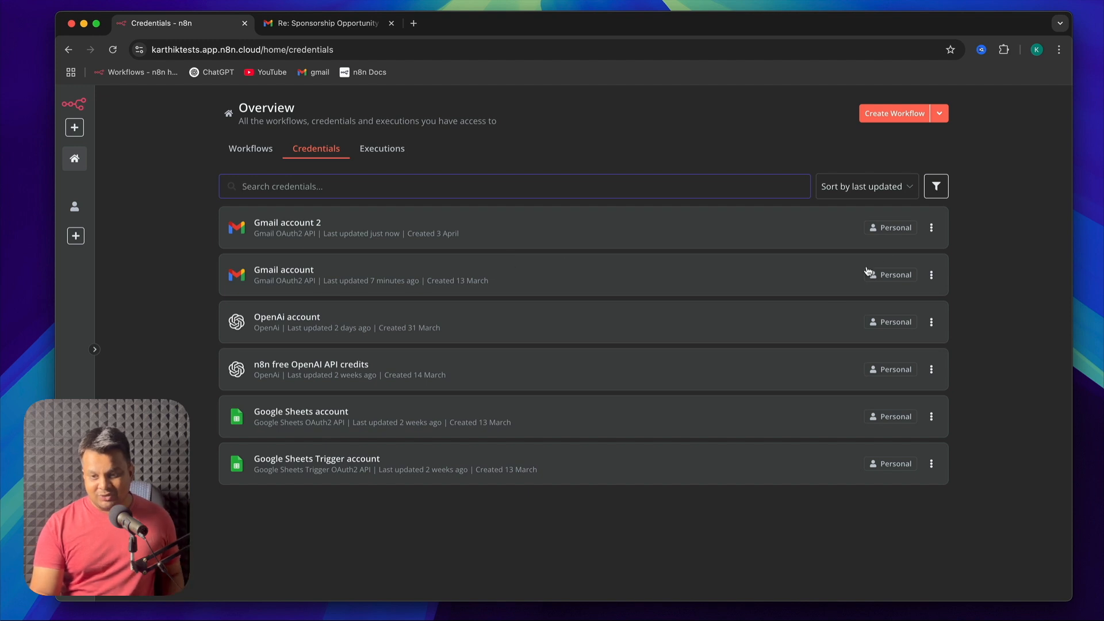
{"action": "left_click", "coordinate": [931, 275]}
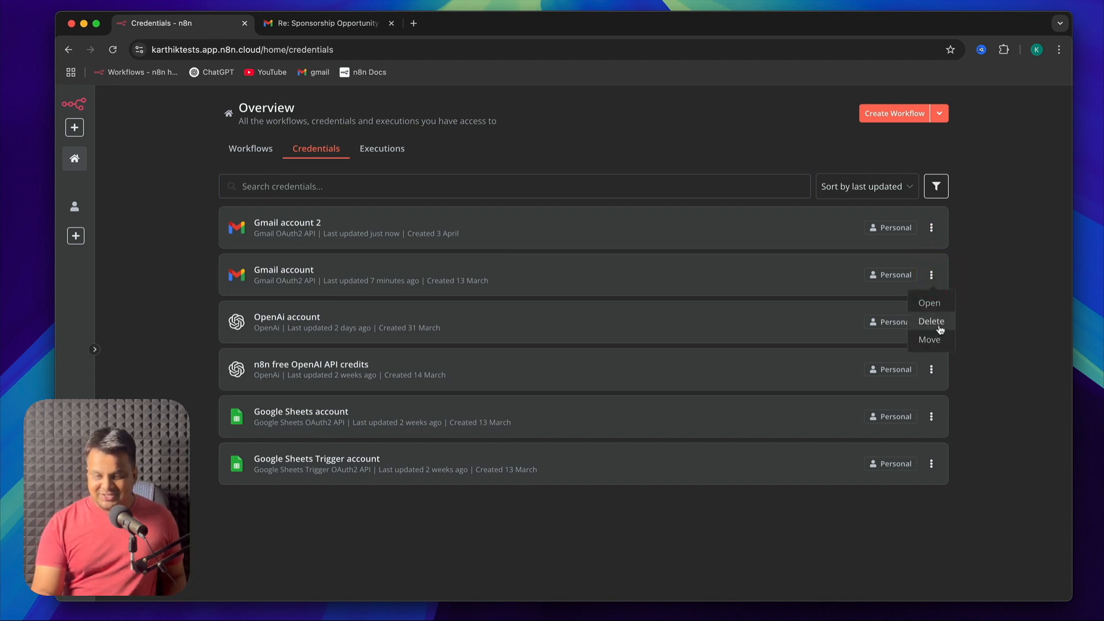
{"action": "left_click", "coordinate": [931, 321]}
{"action": "left_click", "coordinate": [655, 375]}
Reopen the Simple Email Agent workflow and select "Gmail account 2" as the Gmail Trigger's credential
{"action": "left_click", "coordinate": [259, 148]}
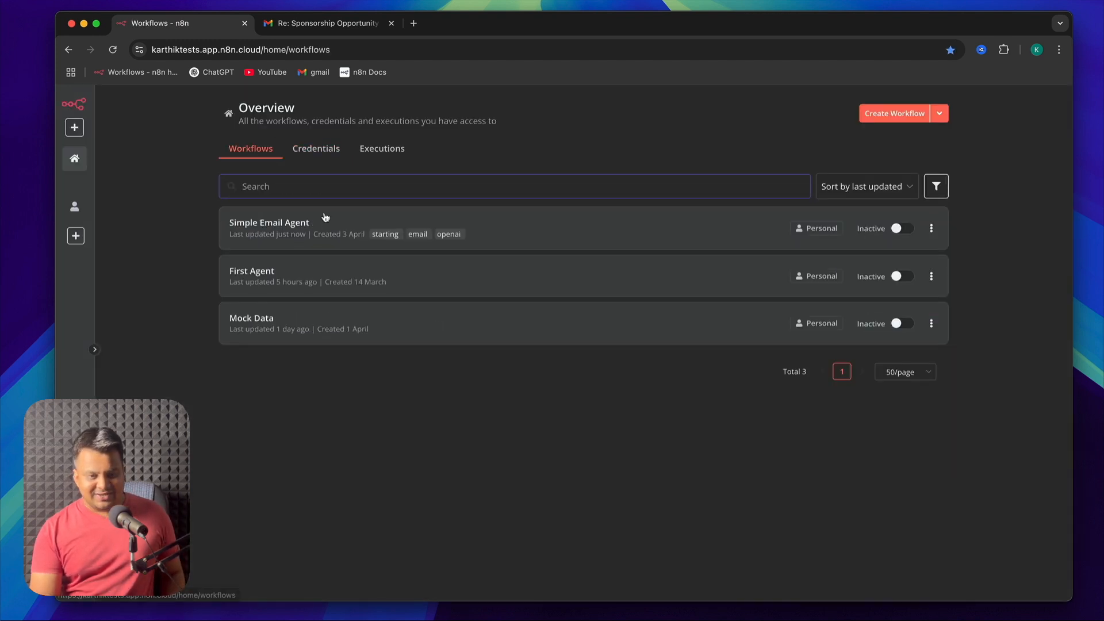
{"action": "left_click", "coordinate": [296, 228]}
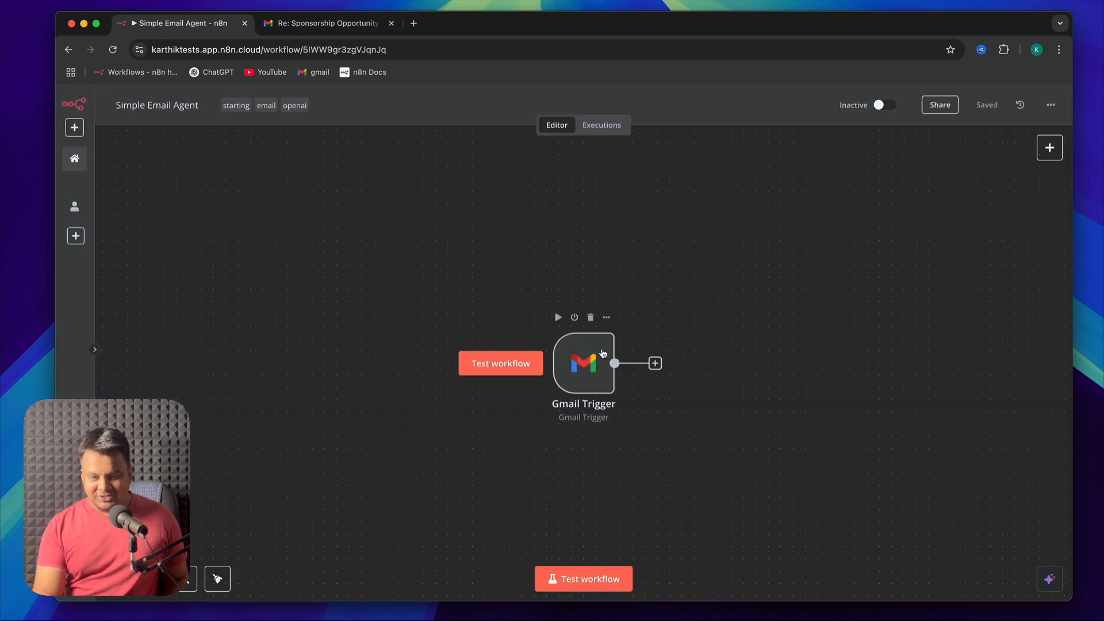
{"action": "double_click", "coordinate": [583, 363]}
{"action": "left_click", "coordinate": [415, 184]}
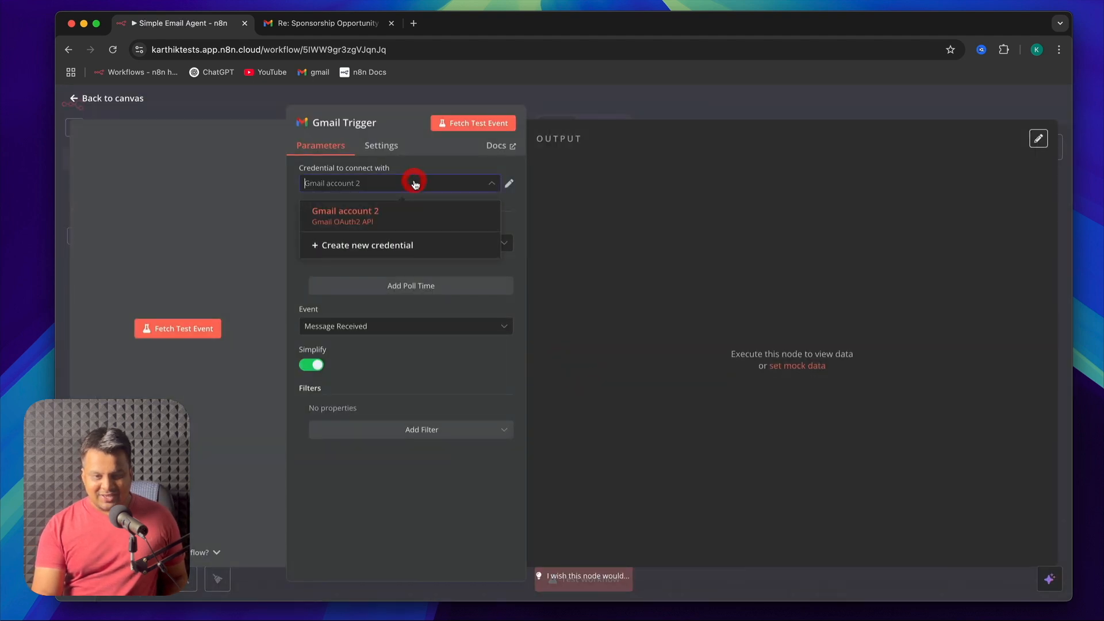
{"action": "left_click", "coordinate": [387, 220]}
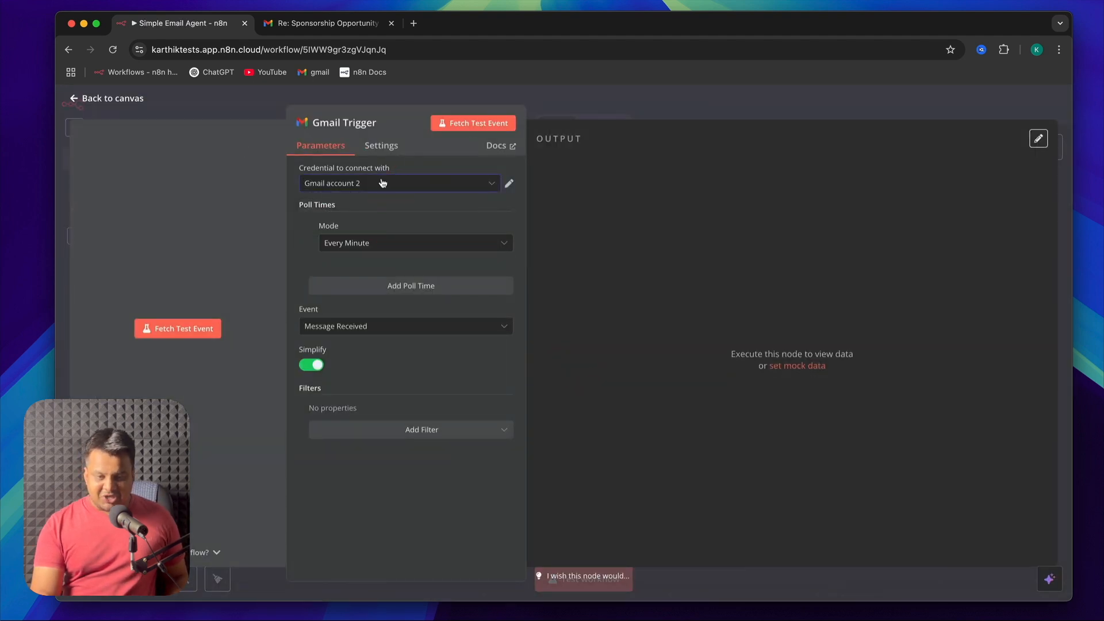
Set the Gmail Trigger's poll mode to Every Minute and its event to Message Received
{"action": "left_click", "coordinate": [401, 247]}
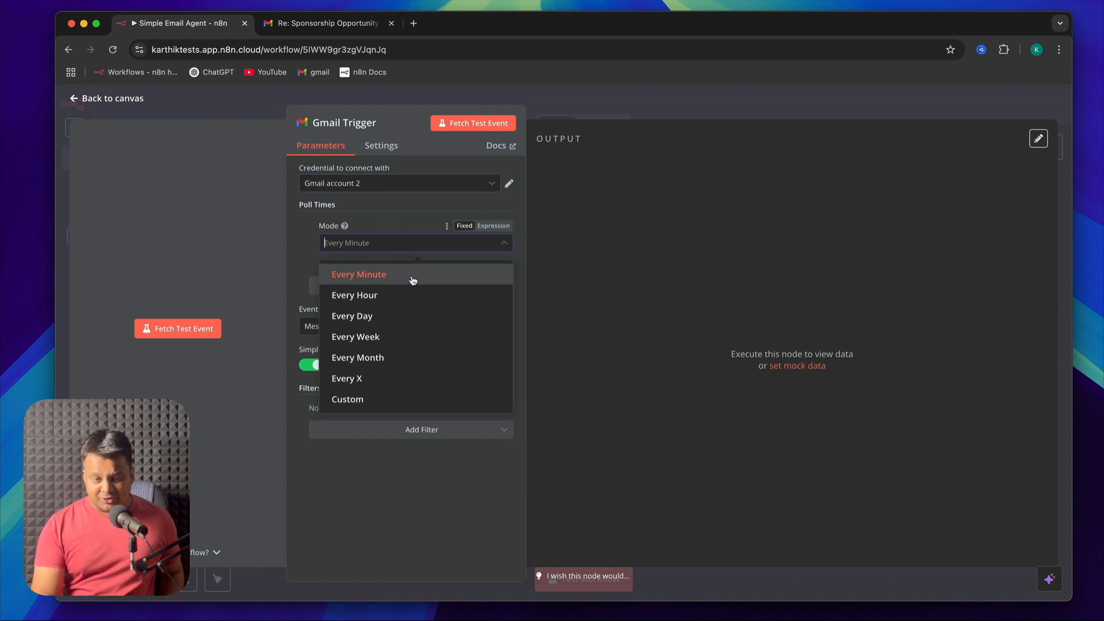
{"action": "left_click", "coordinate": [412, 286]}
{"action": "left_click", "coordinate": [402, 245]}
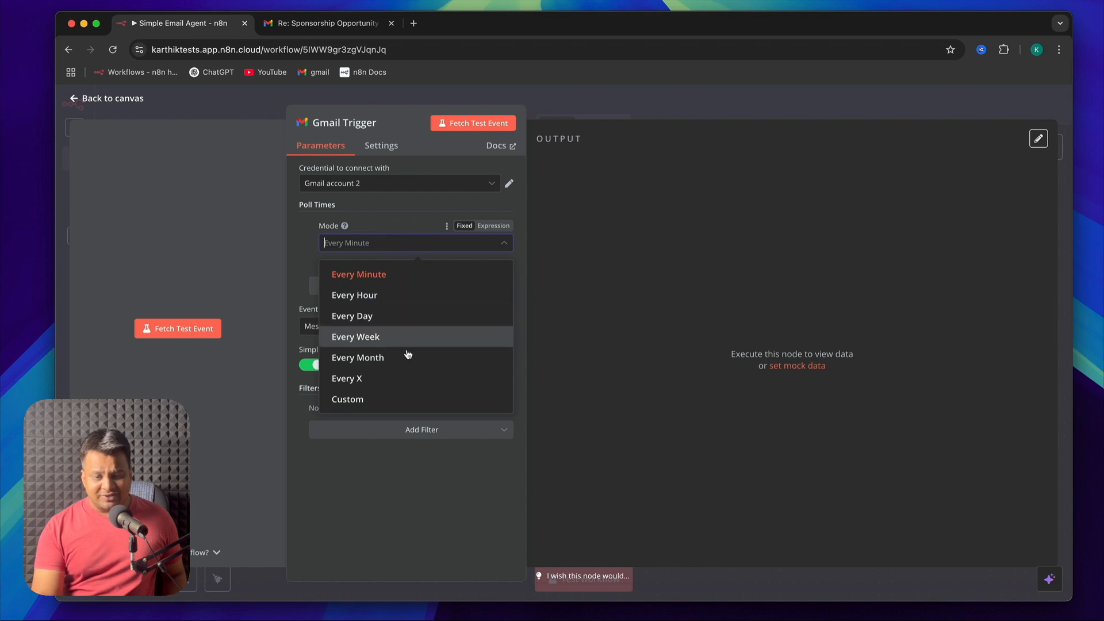
{"action": "left_click", "coordinate": [414, 227]}
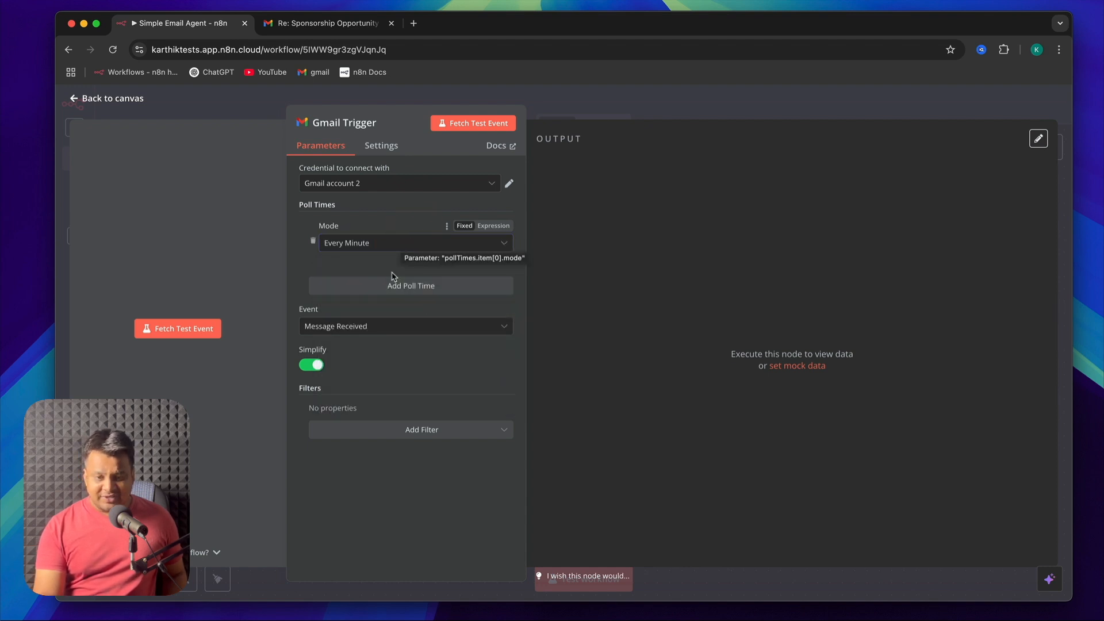
{"action": "left_click", "coordinate": [402, 327]}
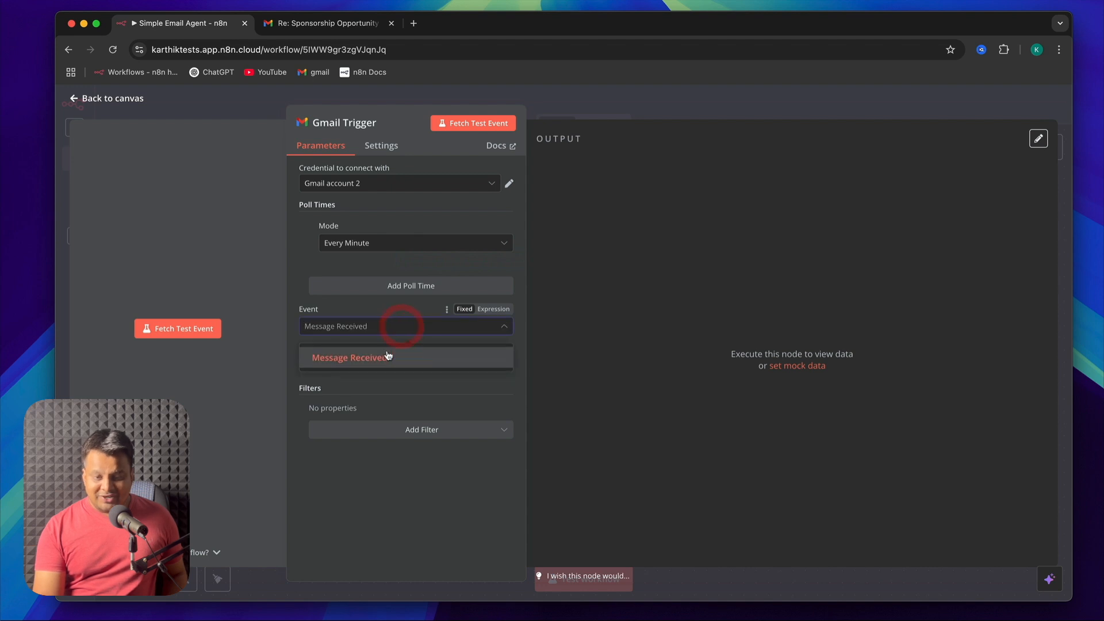
{"action": "left_click", "coordinate": [386, 355]}
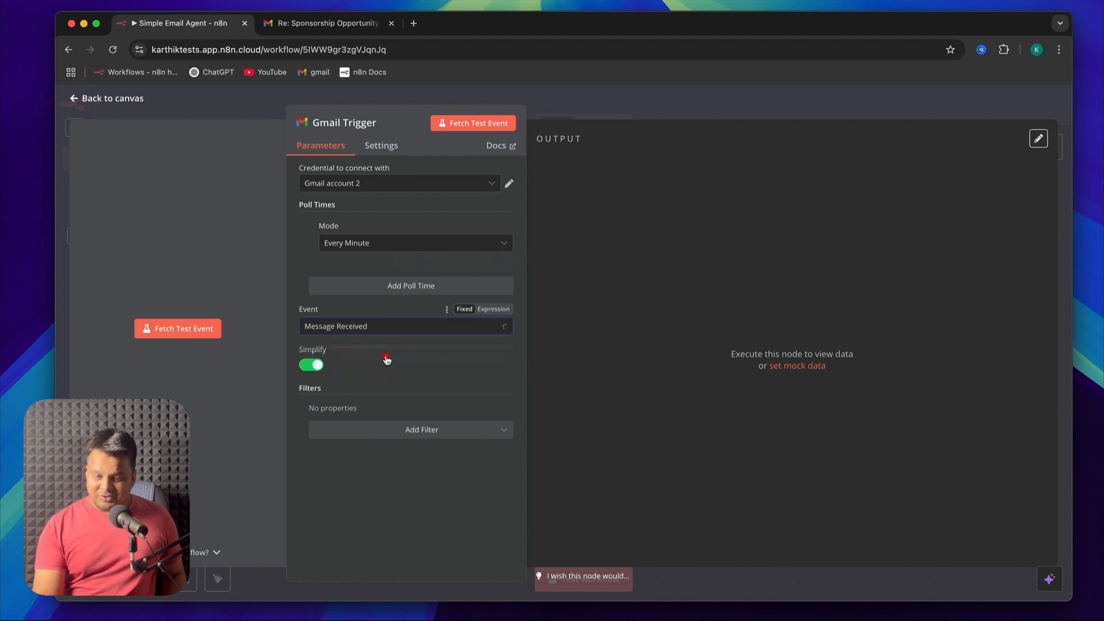
Turn off Simplify in the Gmail Trigger, fetch a test event and check its output
{"action": "left_click", "coordinate": [315, 369]}
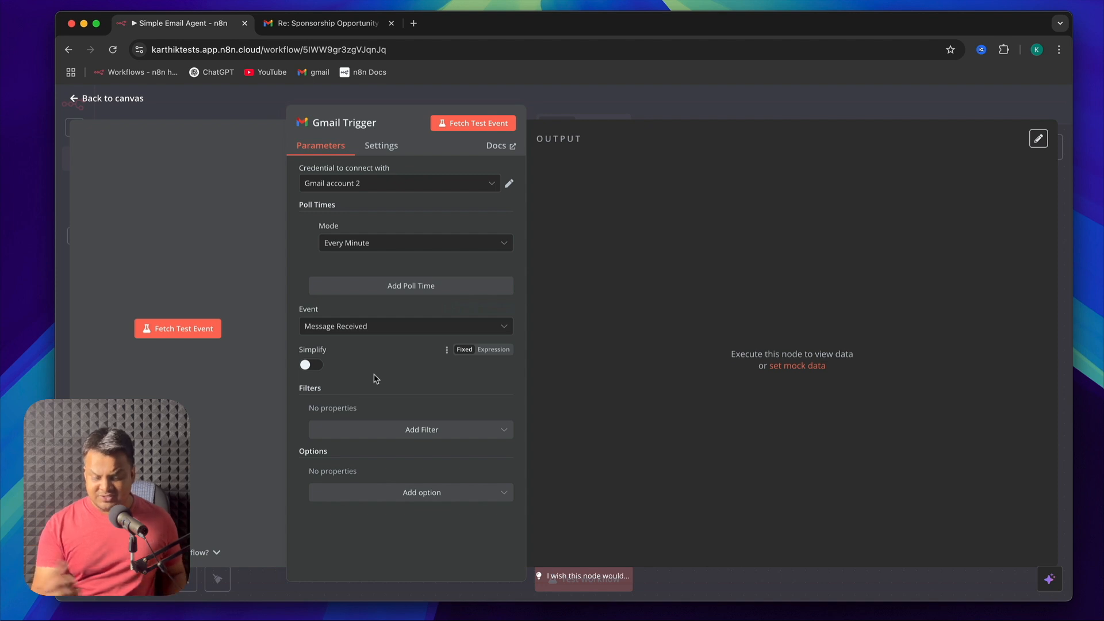
{"action": "left_click", "coordinate": [471, 124]}
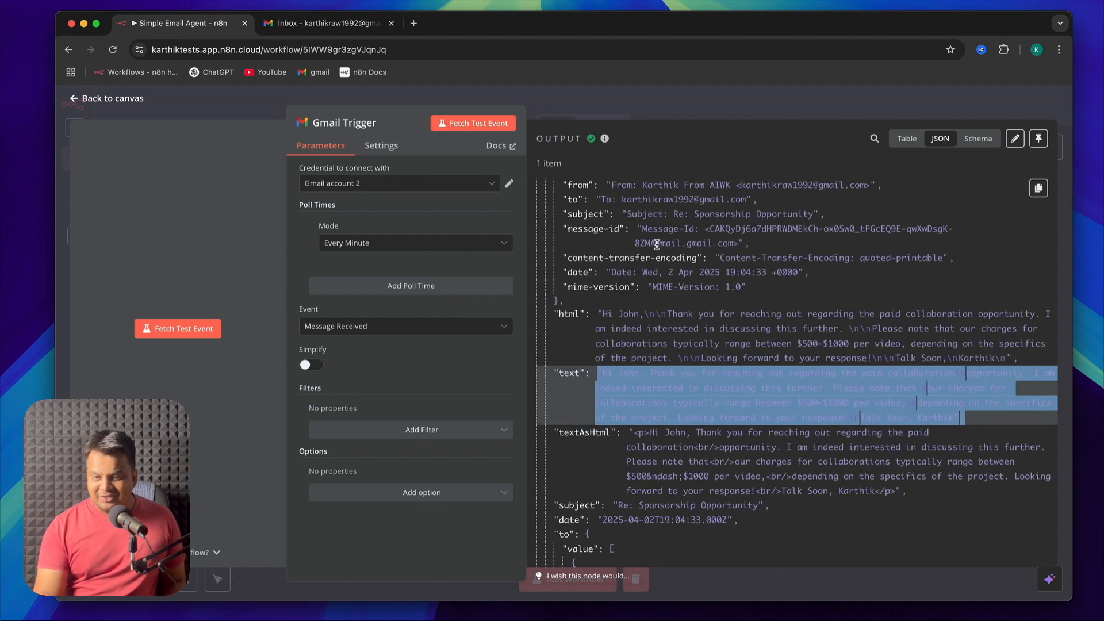
{"action": "scroll", "coordinate": [656, 241], "scroll_direction": "down", "scroll_amount": 3}
{"action": "scroll", "coordinate": [656, 242], "scroll_direction": "down", "scroll_amount": 5}
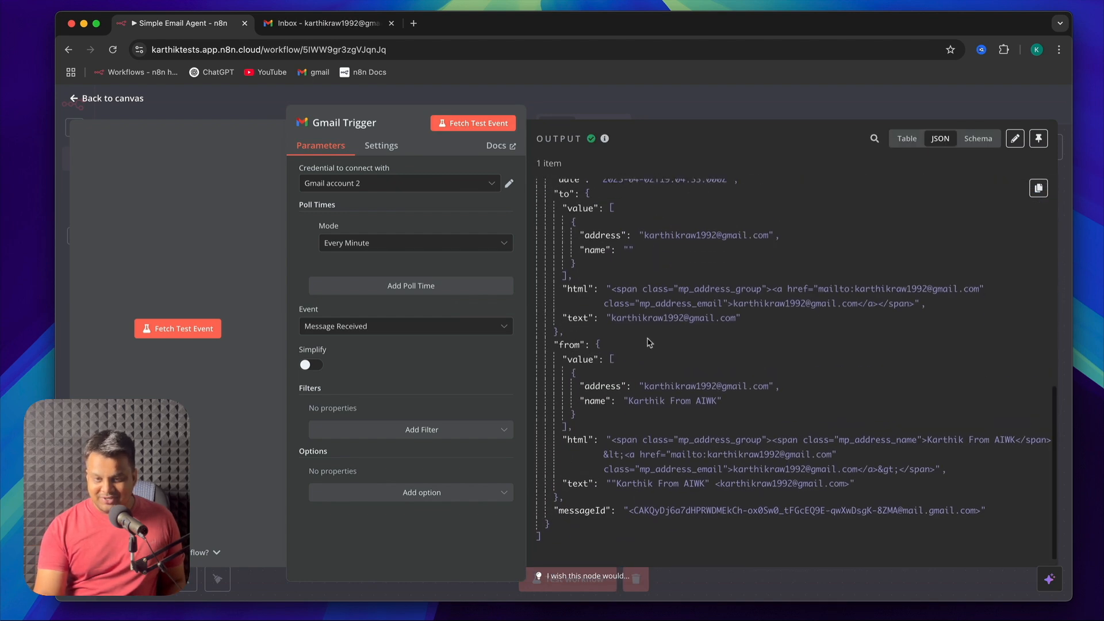
{"action": "scroll", "coordinate": [585, 209], "scroll_direction": "up", "scroll_amount": 10}
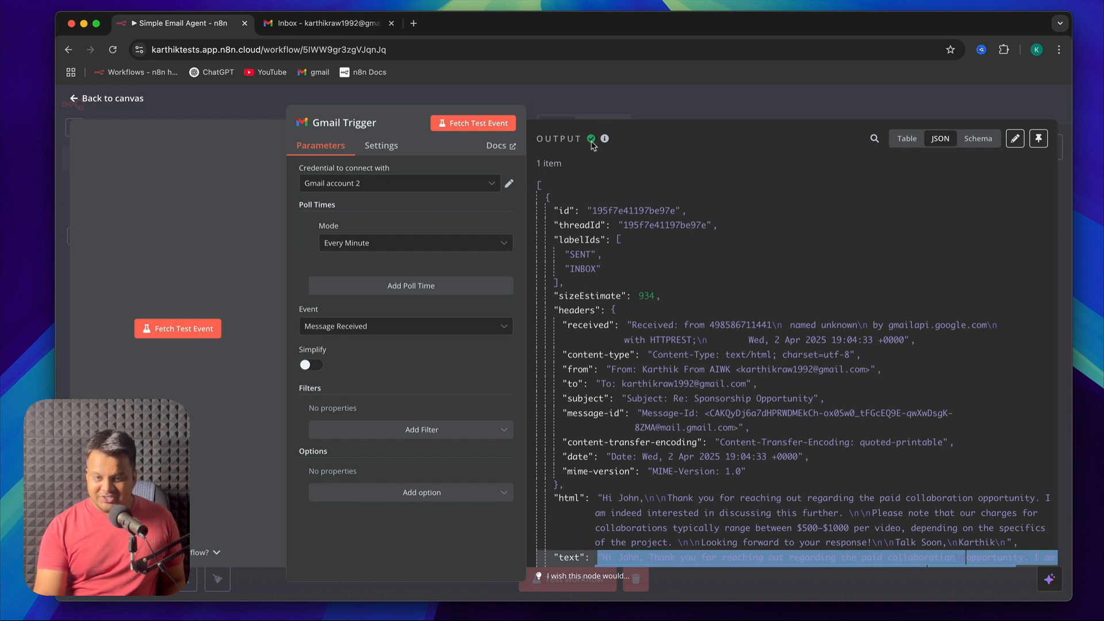
{"action": "mouse_move", "coordinate": [606, 142]}
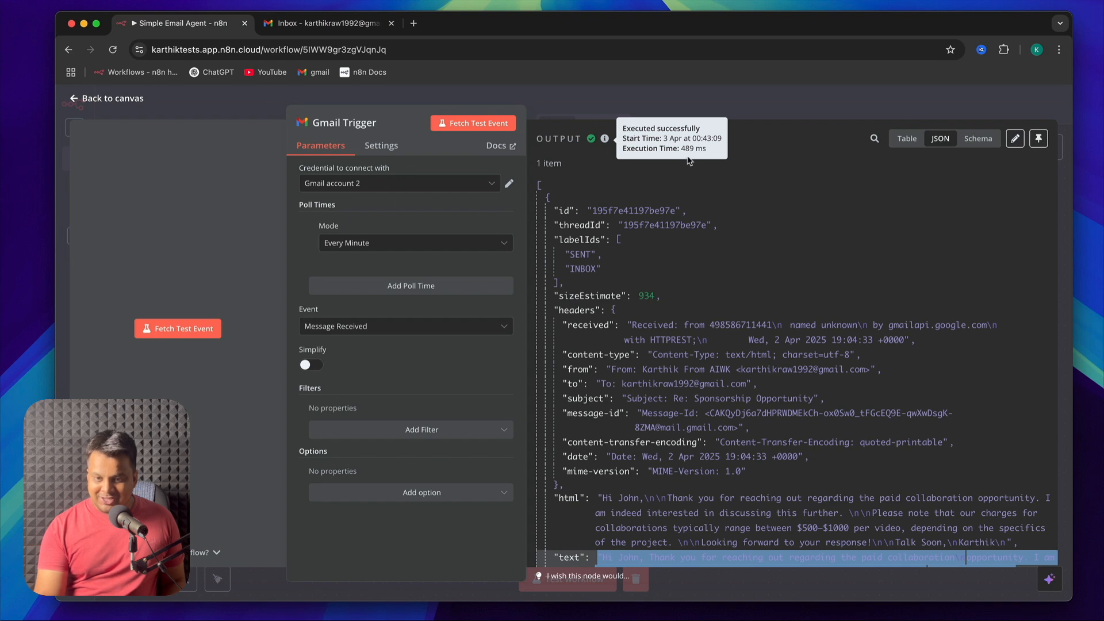
Reopen the Gmail Trigger and examine the fetched email's JSON output, including the id, threadId and labelIds fields
{"action": "left_click", "coordinate": [109, 99]}
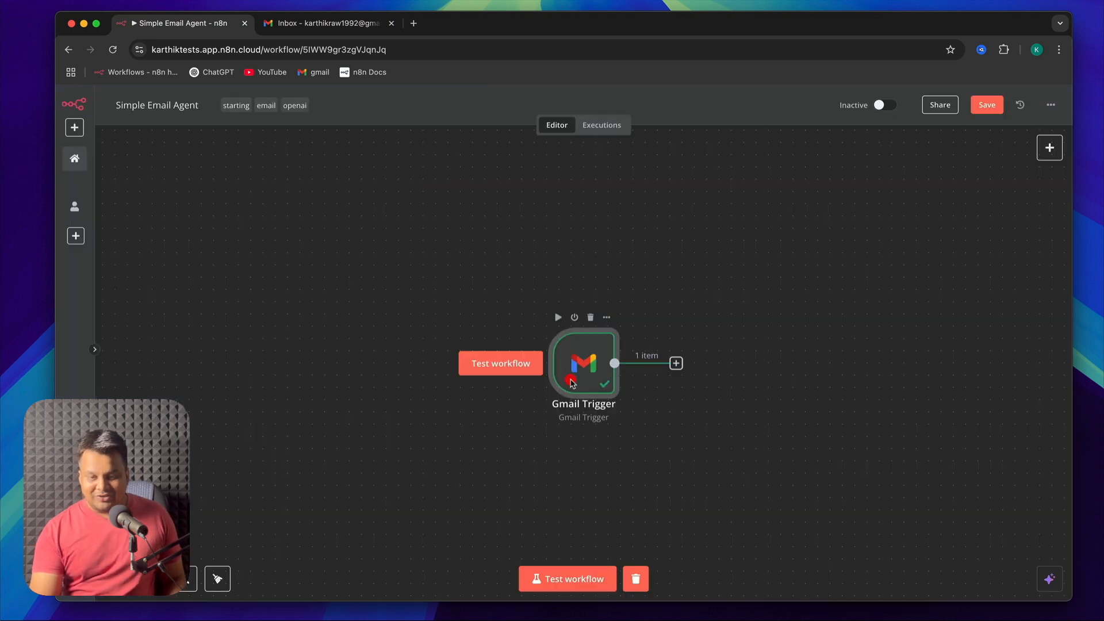
{"action": "double_click", "coordinate": [570, 380]}
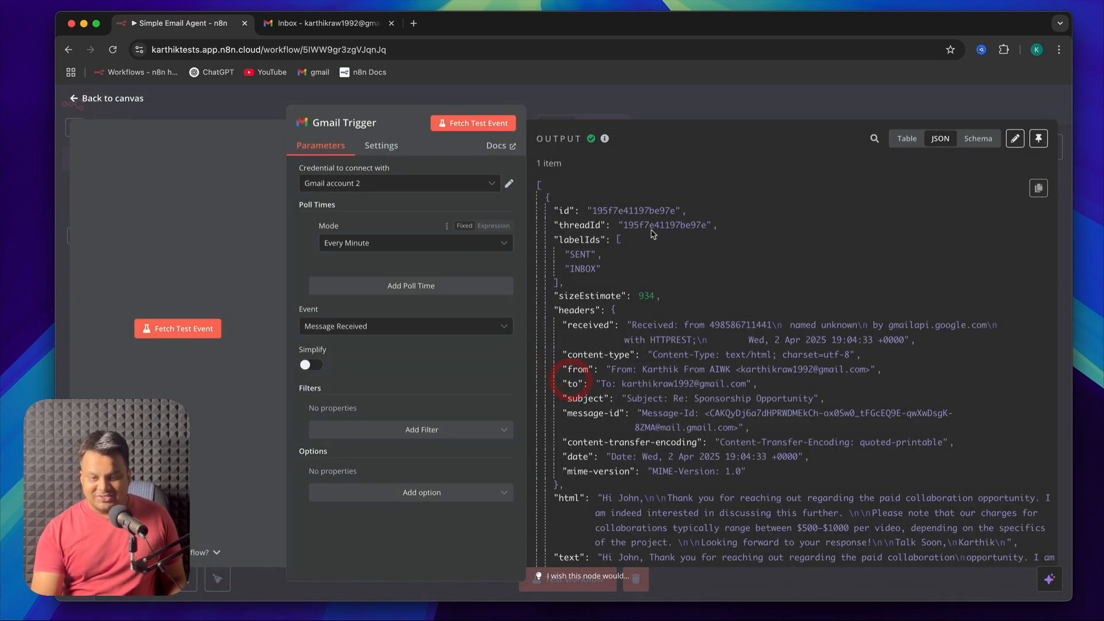
{"action": "scroll", "coordinate": [675, 354], "scroll_direction": "down", "scroll_amount": 5}
{"action": "scroll", "coordinate": [674, 355], "scroll_direction": "up", "scroll_amount": 5}
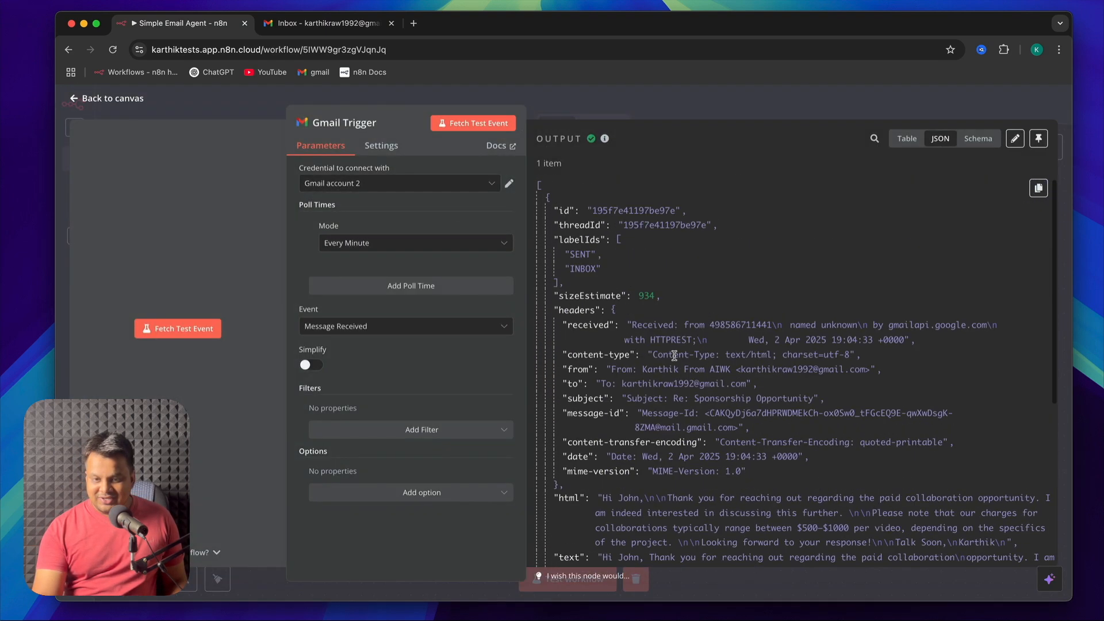
{"action": "scroll", "coordinate": [607, 463], "scroll_direction": "down", "scroll_amount": 6}
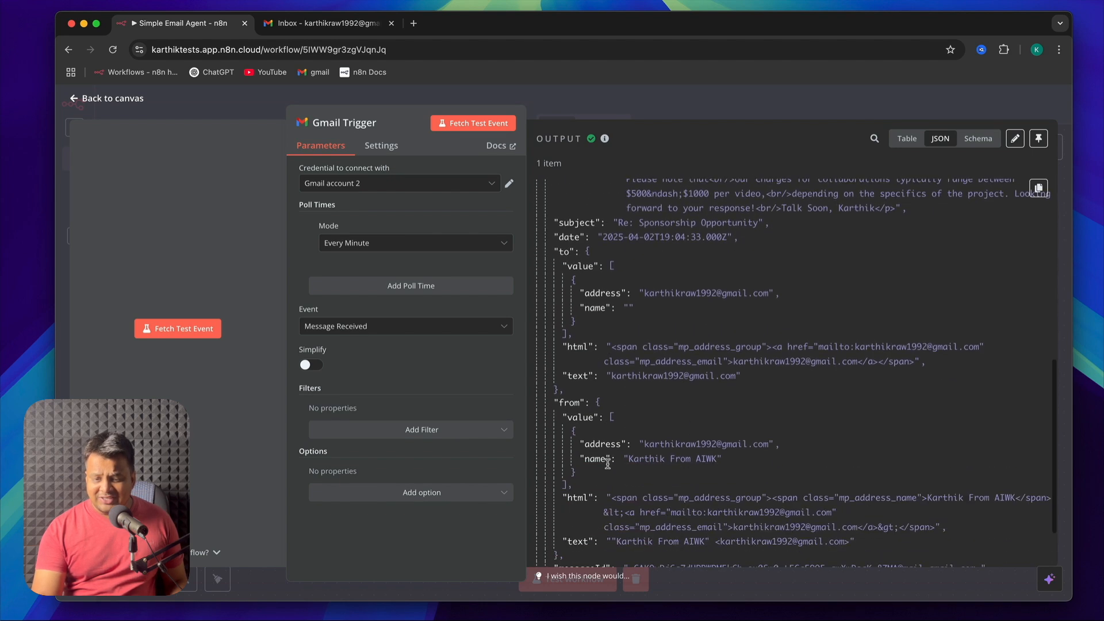
{"action": "scroll", "coordinate": [608, 464], "scroll_direction": "down", "scroll_amount": 3}
{"action": "scroll", "coordinate": [608, 466], "scroll_direction": "up", "scroll_amount": 10}
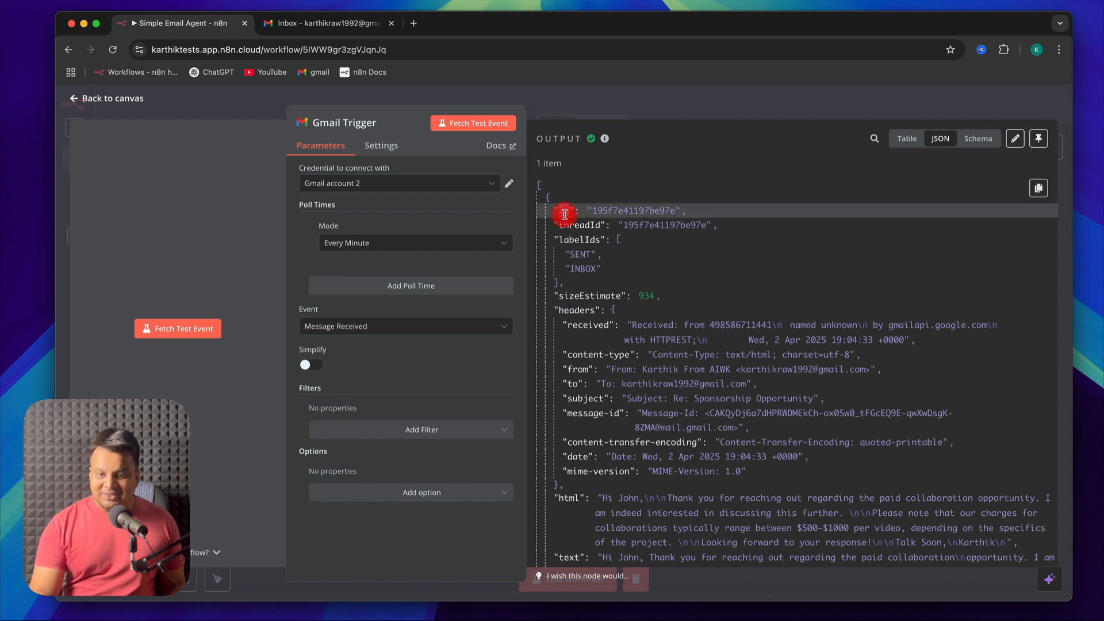
{"action": "double_click", "coordinate": [638, 210]}
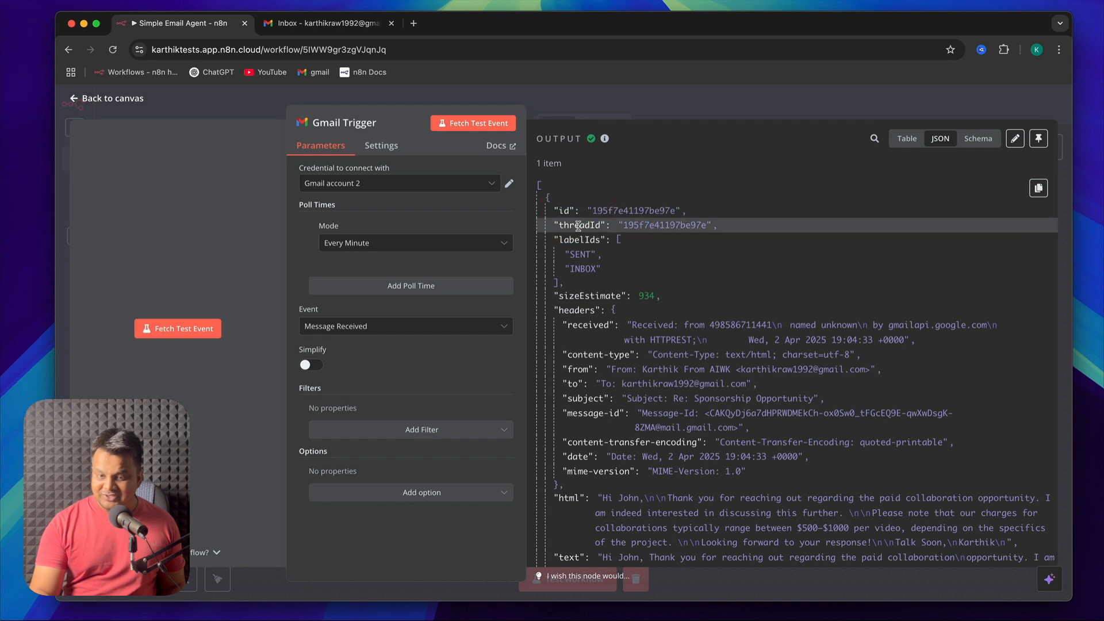
{"action": "double_click", "coordinate": [664, 225]}
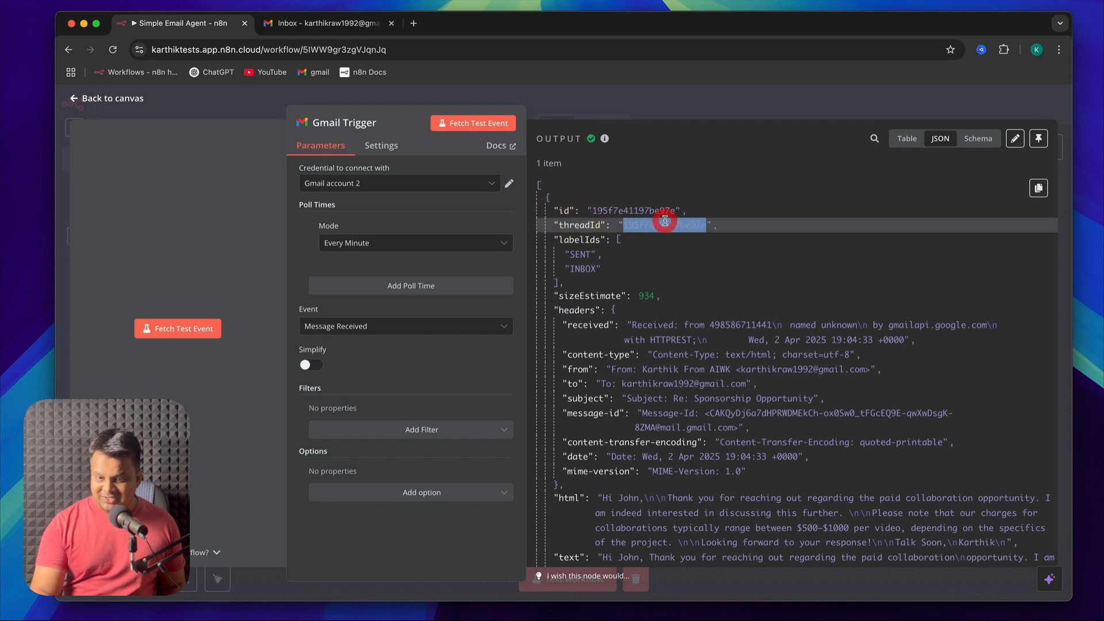
{"action": "double_click", "coordinate": [579, 239]}
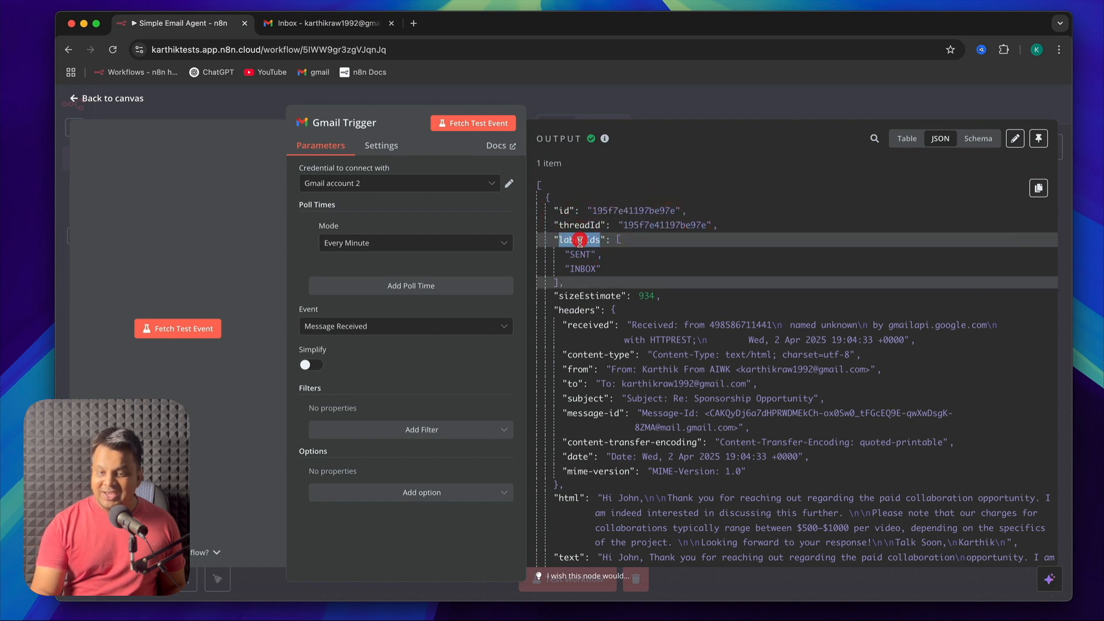
{"action": "double_click", "coordinate": [582, 267]}
{"action": "double_click", "coordinate": [580, 240]}
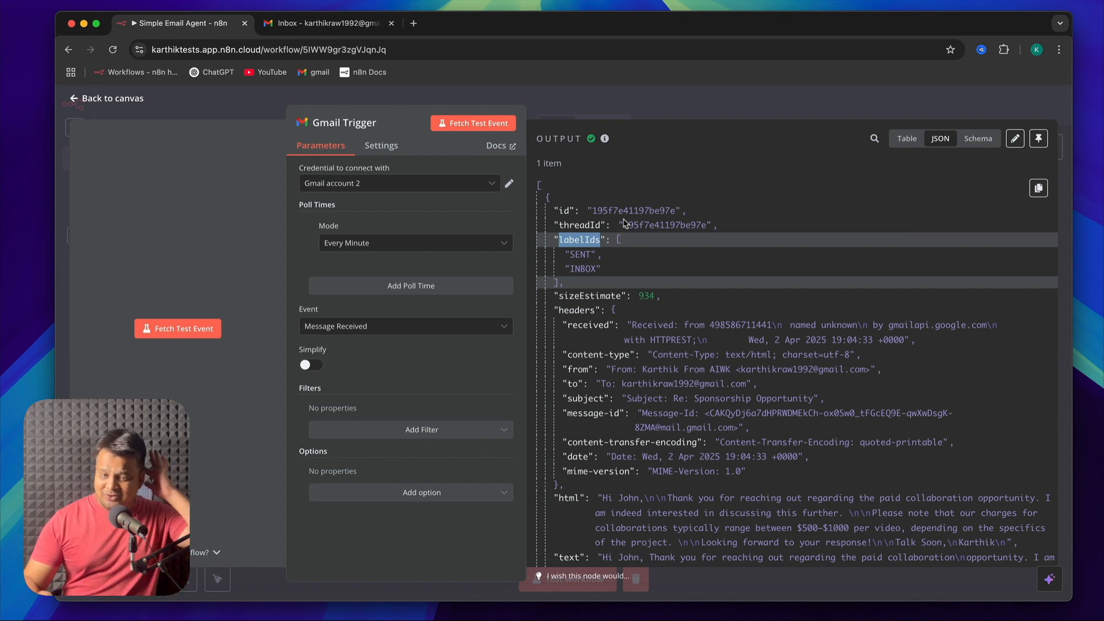
Return to the canvas and add an AI Transform data transformation node after the Gmail Trigger
{"action": "left_click", "coordinate": [86, 98]}
{"action": "left_click", "coordinate": [400, 271]}
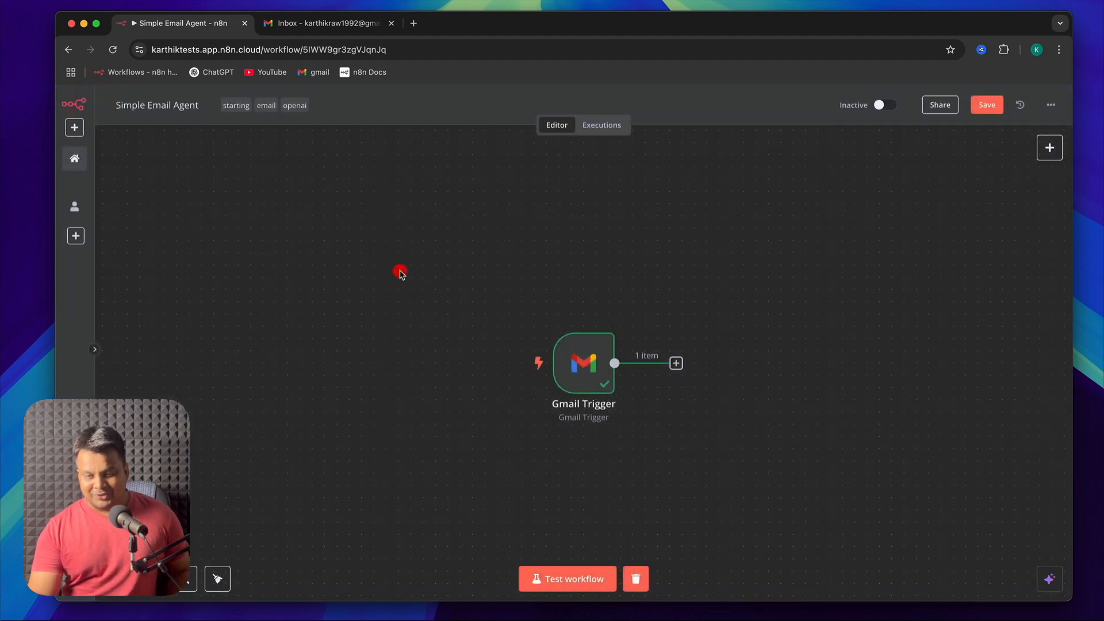
{"action": "left_click", "coordinate": [677, 364]}
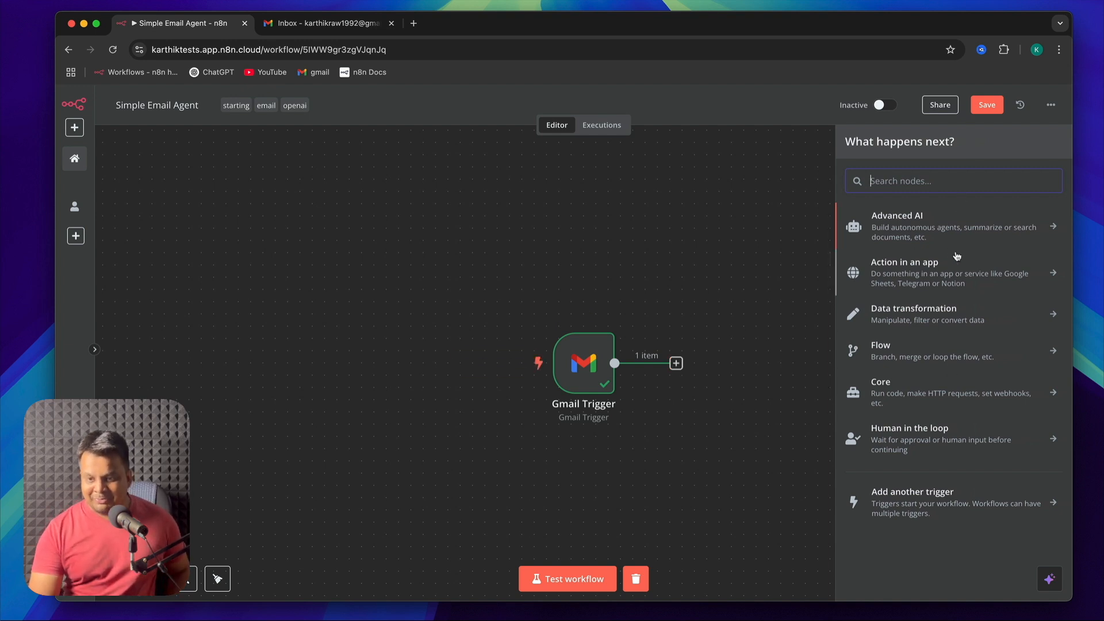
{"action": "left_click", "coordinate": [964, 318]}
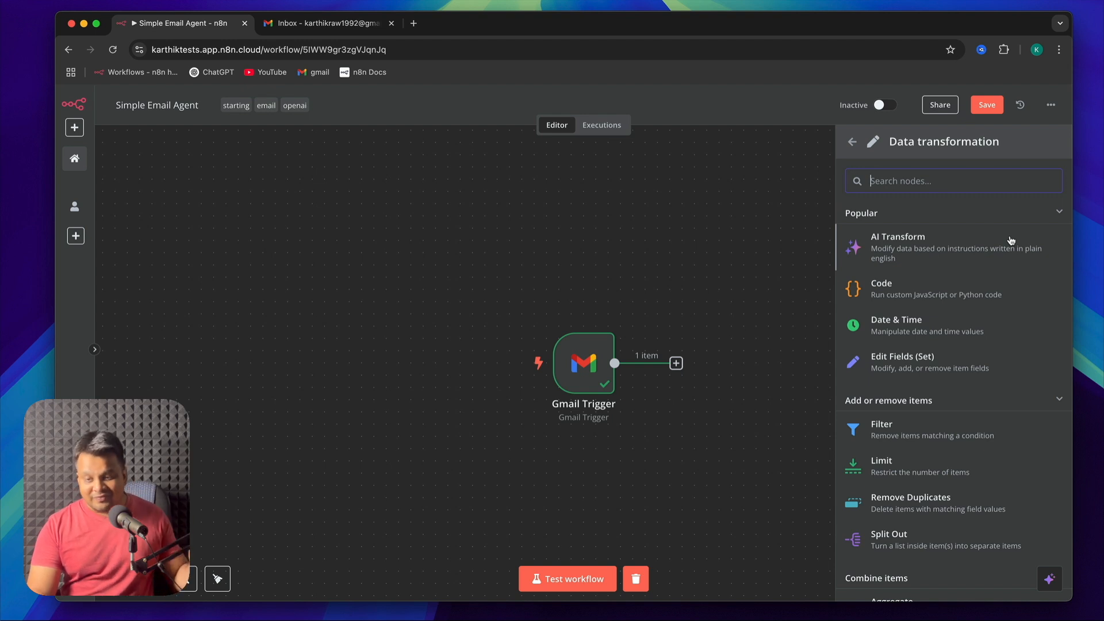
{"action": "left_click", "coordinate": [961, 244]}
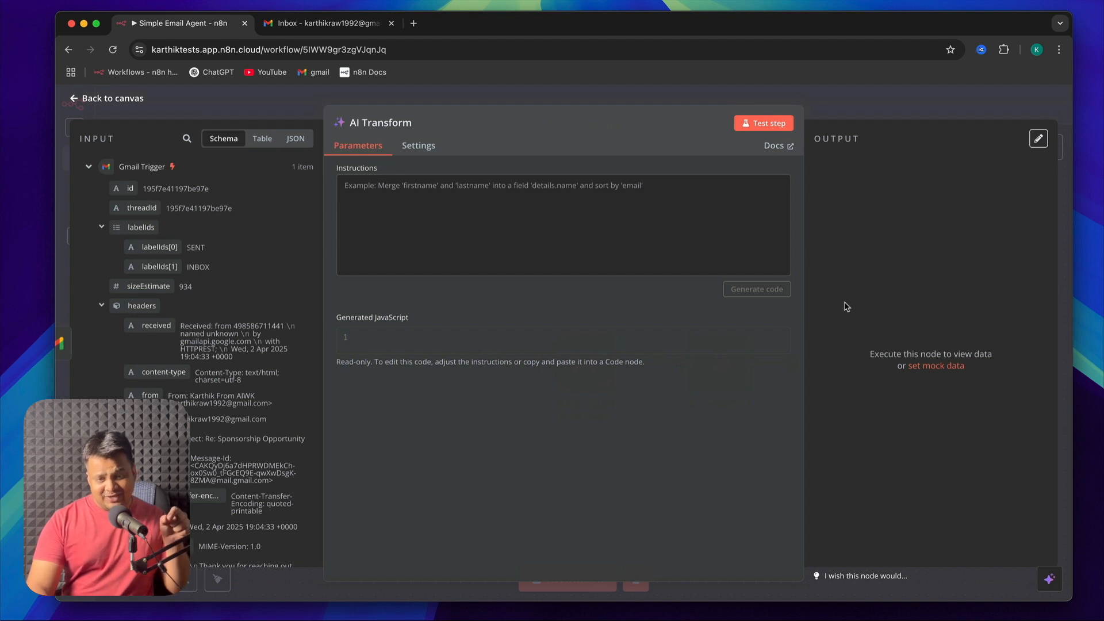
Instruct the AI Transform node to output just the sender's name, sender's email address, subject of the email and content of the email
{"action": "left_click", "coordinate": [456, 209]}
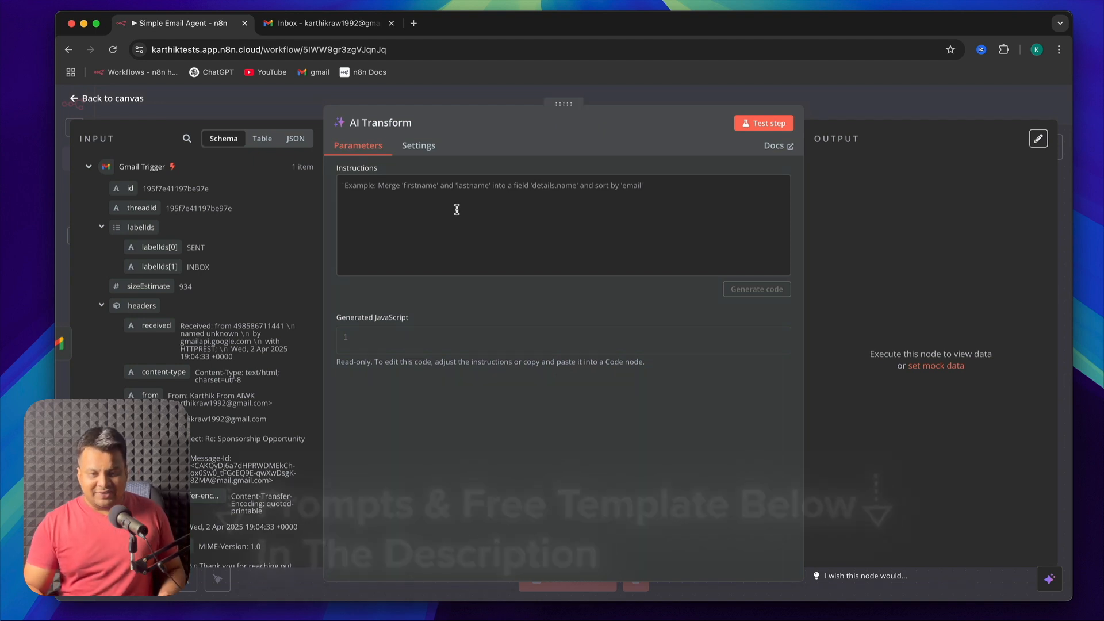
{"action": "type", "text": "Just output the f"}
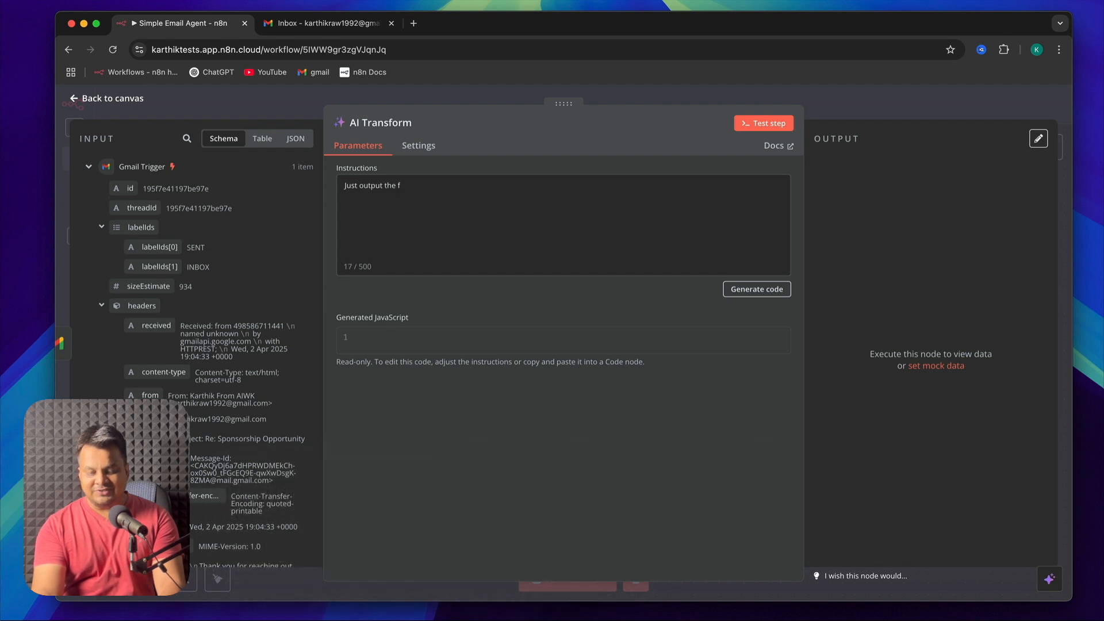
{"action": "type", "text": "illowing fields"}
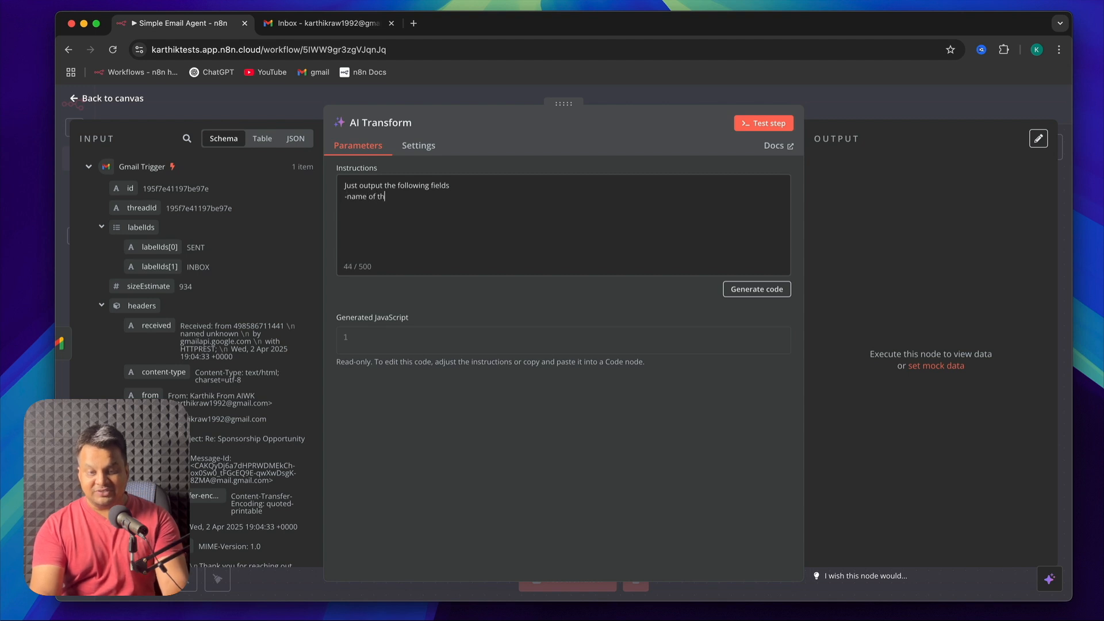
{"action": "type", "text": "ender"}
{"action": "key", "text": "Return"}
{"action": "type", "text": "-email addr"}
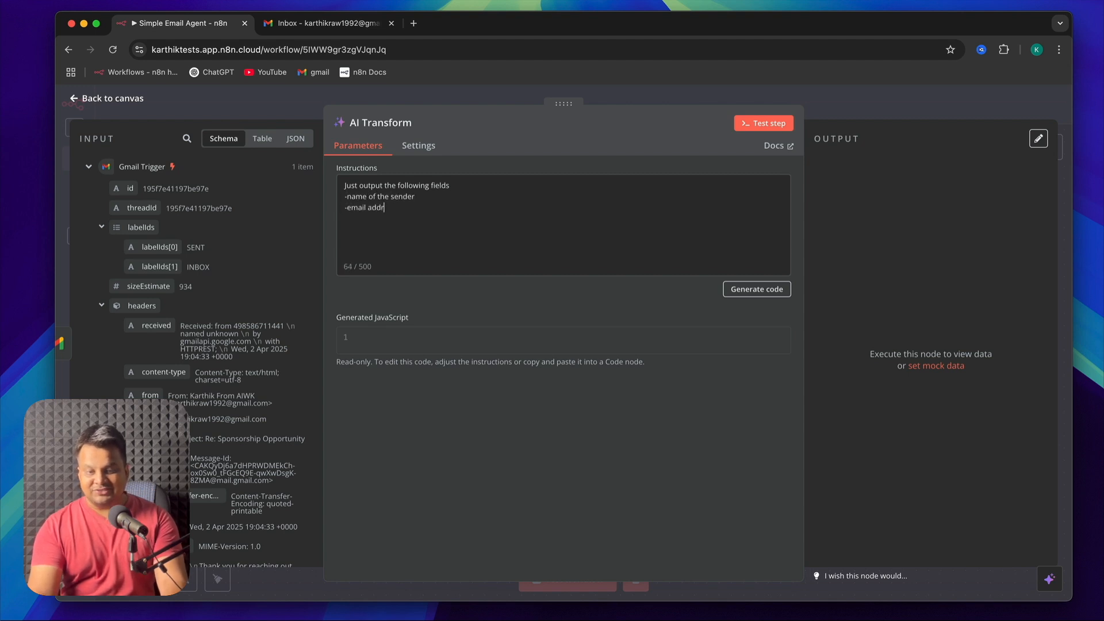
{"action": "type", "text": "ess of the sender"}
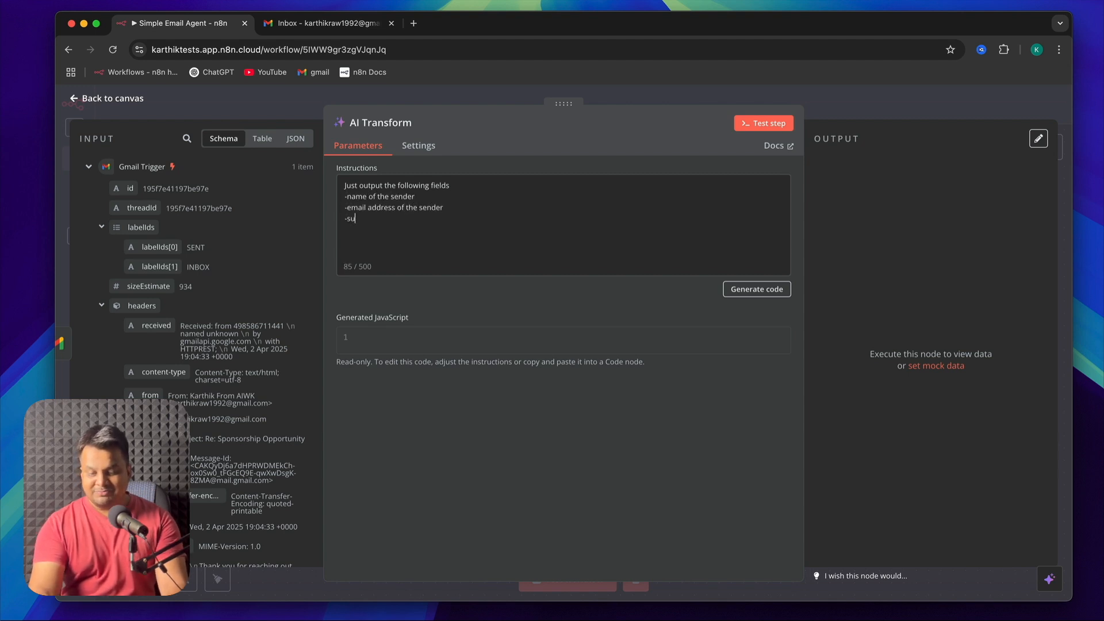
{"action": "type", "text": "email"}
{"action": "key", "text": "Return"}
{"action": "type", "text": "-"}
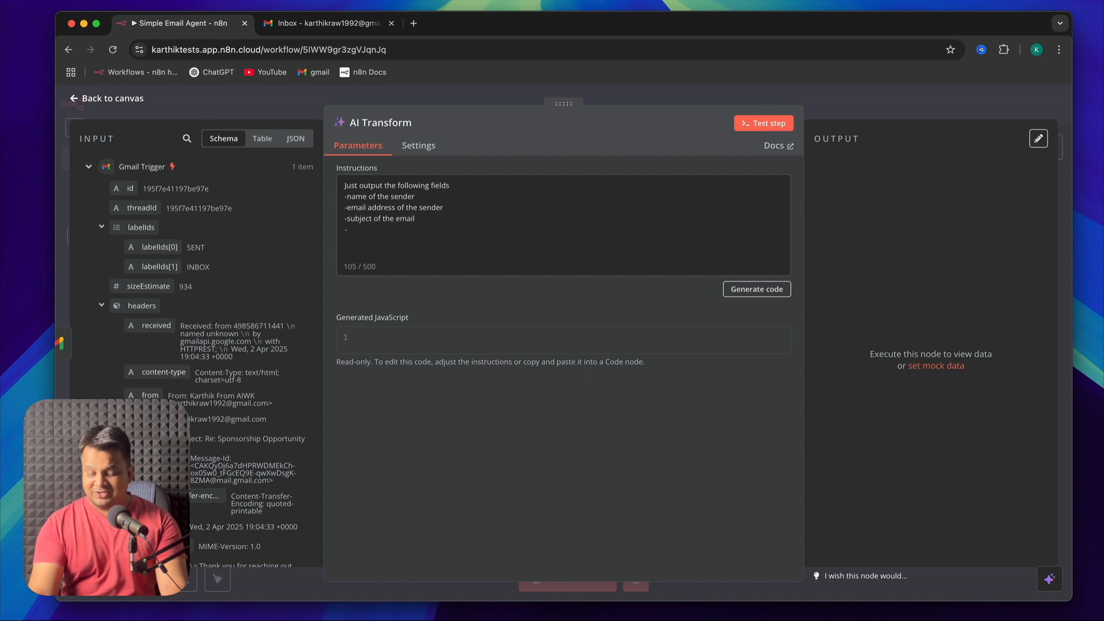
{"action": "type", "text": "content of the email"}
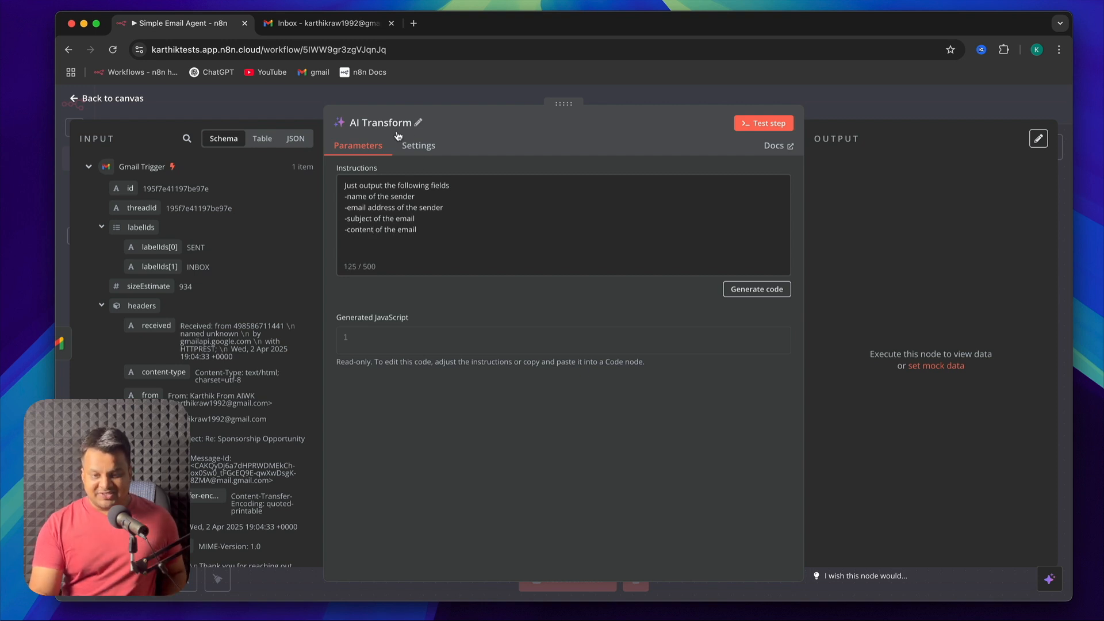
Generate the AI Transform node's JavaScript from the instructions and test the step
{"action": "left_click", "coordinate": [772, 291]}
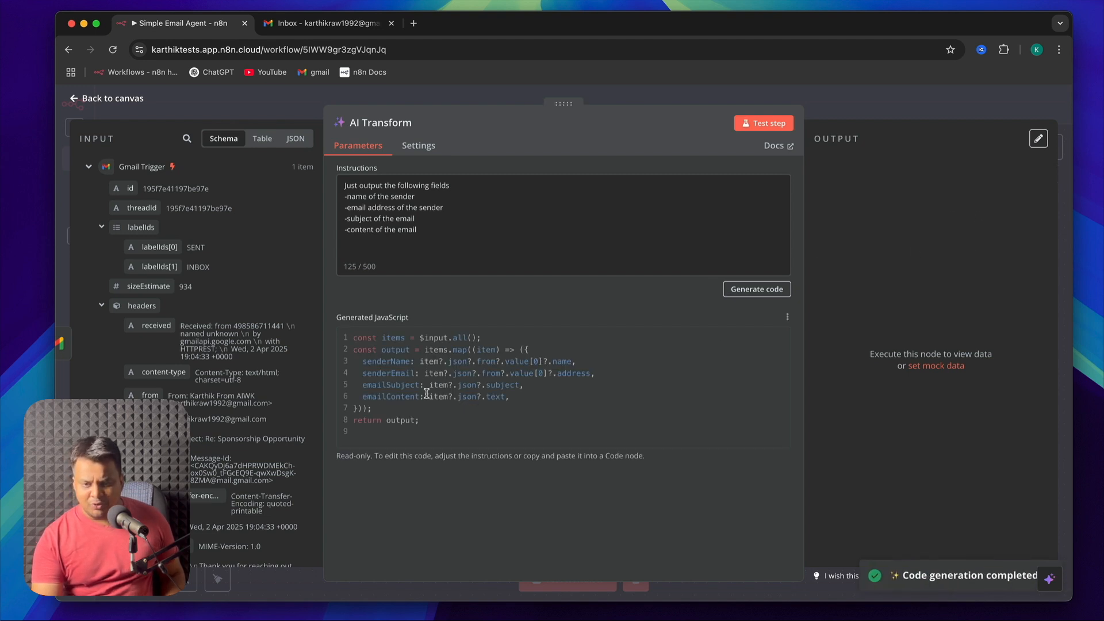
{"action": "left_click", "coordinate": [753, 126]}
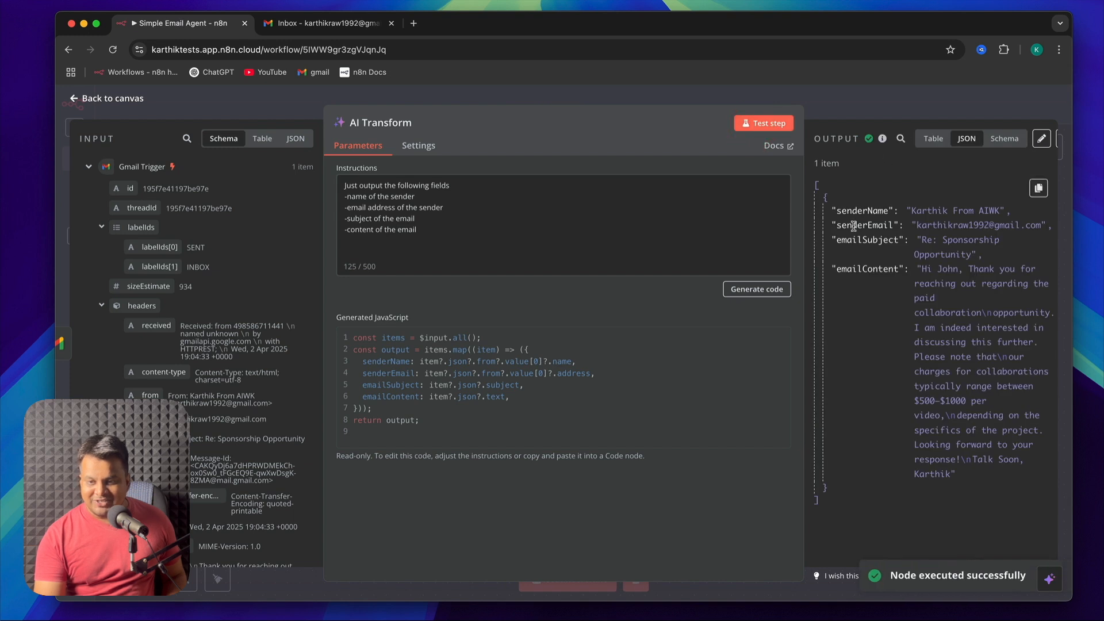
{"action": "double_click", "coordinate": [861, 211]}
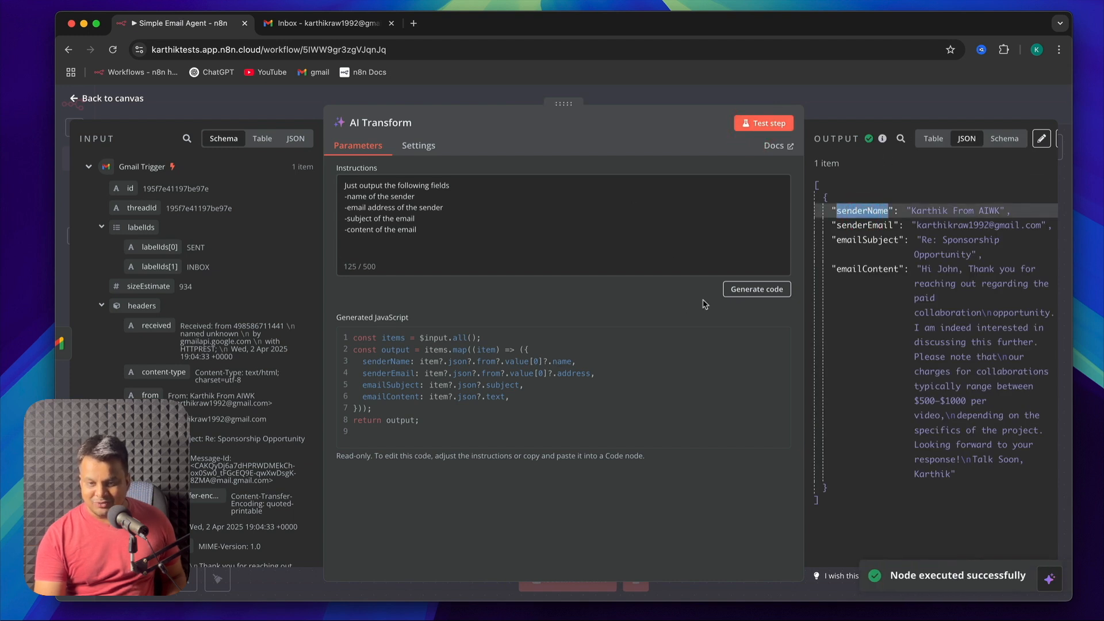
Compare the Gmail Trigger's input schema with the senderName, senderEmail, emailSubject and emailContent fields in the output, and review the instructions
{"action": "left_click", "coordinate": [492, 217]}
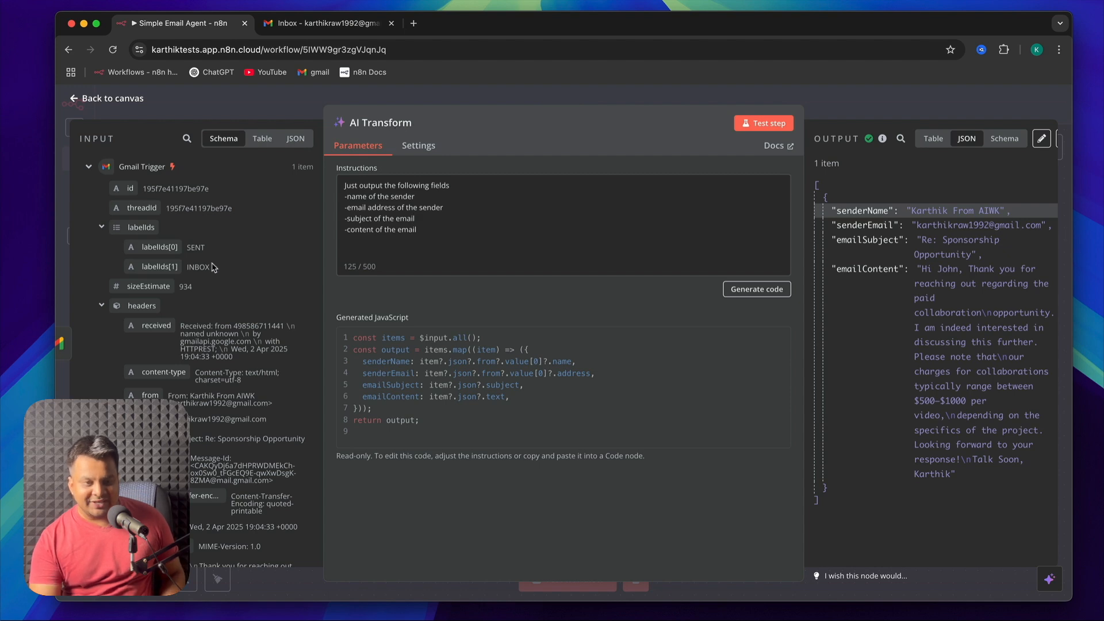
{"action": "scroll", "coordinate": [213, 267], "scroll_direction": "down", "scroll_amount": 2}
{"action": "scroll", "coordinate": [213, 267], "scroll_direction": "up", "scroll_amount": 2}
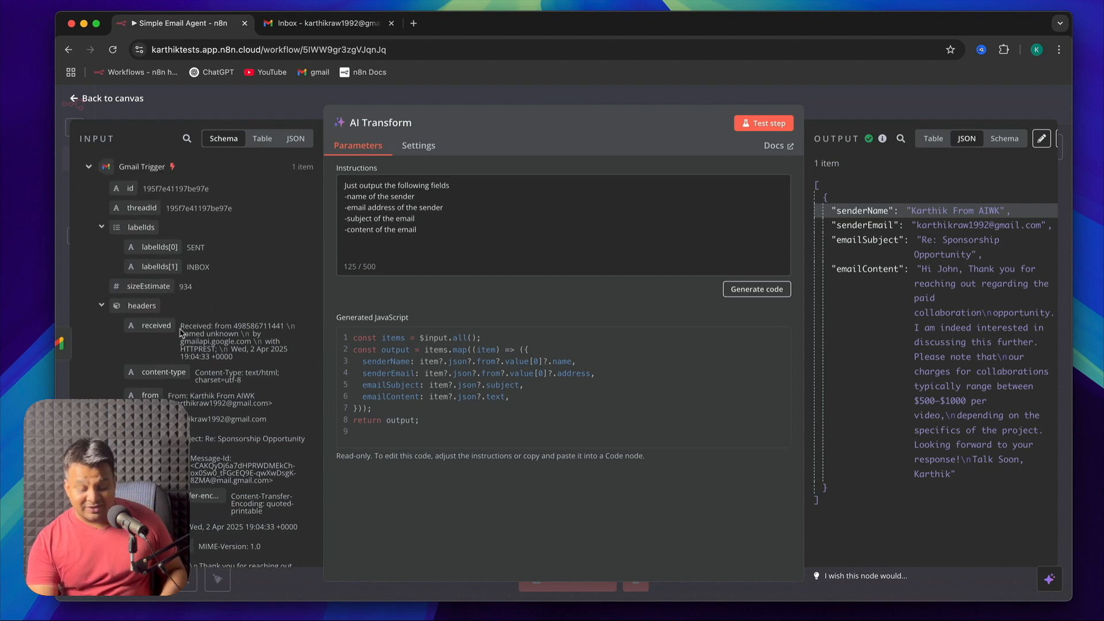
{"action": "scroll", "coordinate": [183, 351], "scroll_direction": "down", "scroll_amount": 5}
{"action": "scroll", "coordinate": [183, 350], "scroll_direction": "down", "scroll_amount": 5}
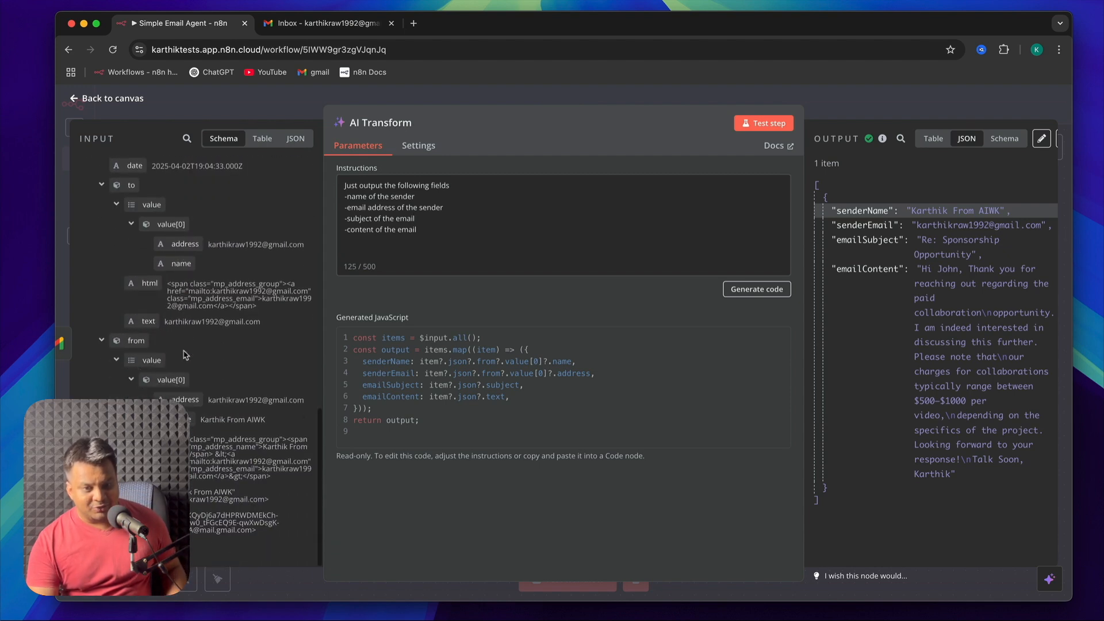
{"action": "double_click", "coordinate": [864, 211]}
{"action": "double_click", "coordinate": [869, 225]}
{"action": "double_click", "coordinate": [871, 239]}
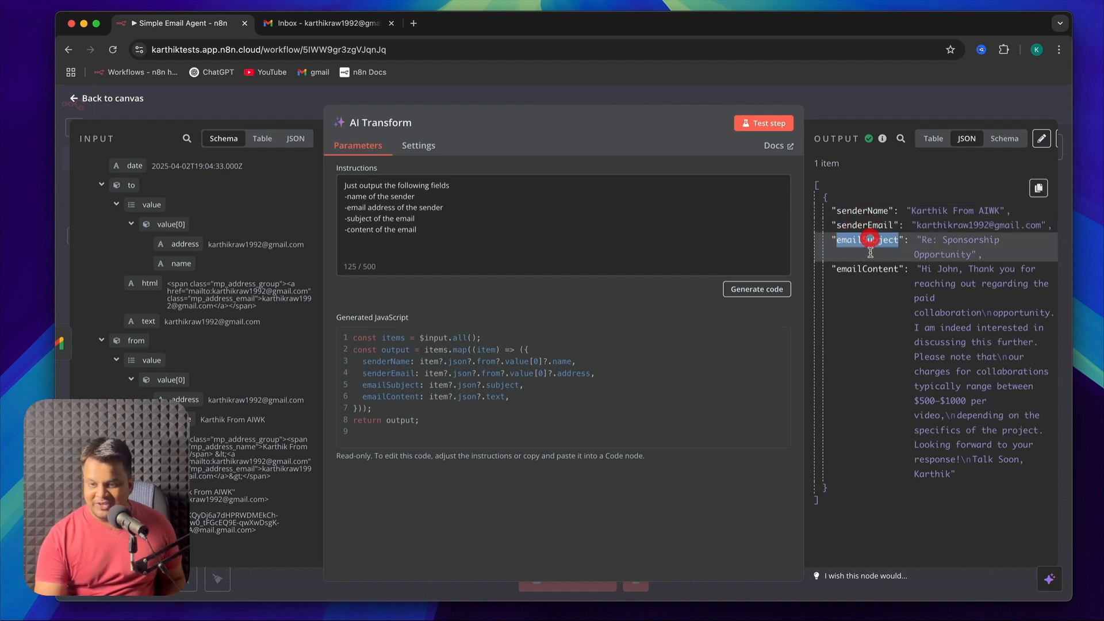
{"action": "double_click", "coordinate": [875, 210]}
{"action": "double_click", "coordinate": [869, 225]}
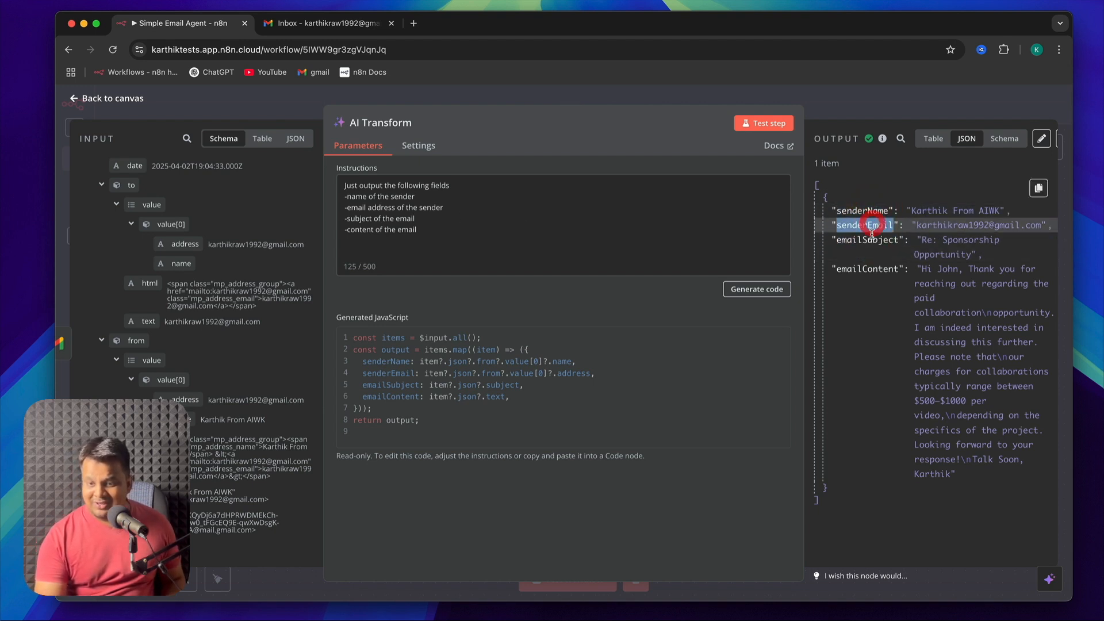
{"action": "double_click", "coordinate": [871, 240]}
{"action": "left_click", "coordinate": [871, 276]}
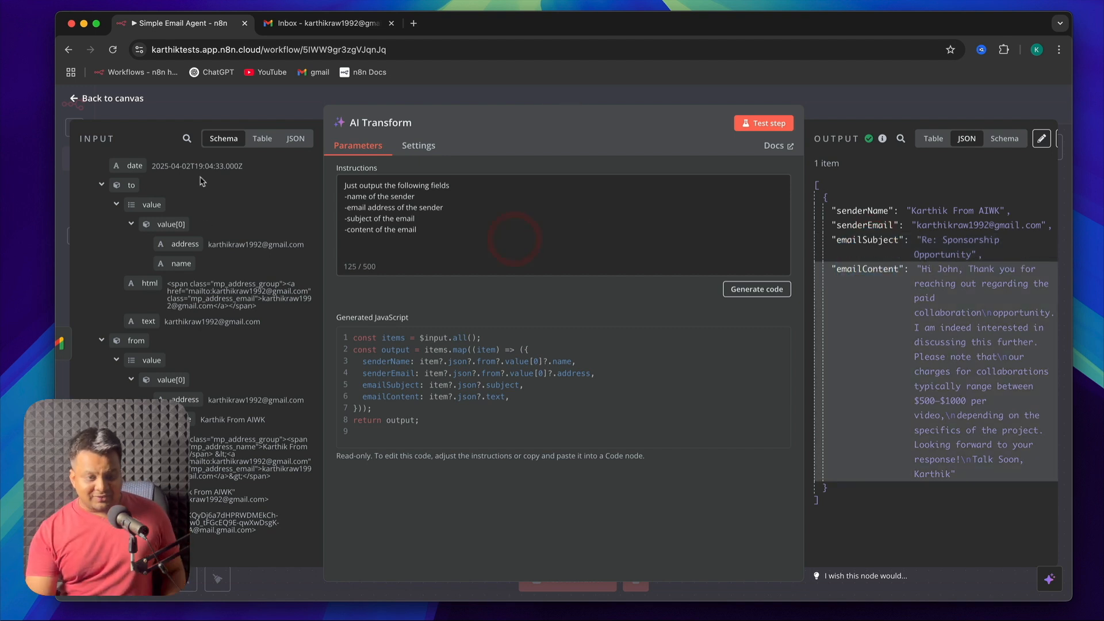
{"action": "scroll", "coordinate": [198, 265], "scroll_direction": "up", "scroll_amount": 10}
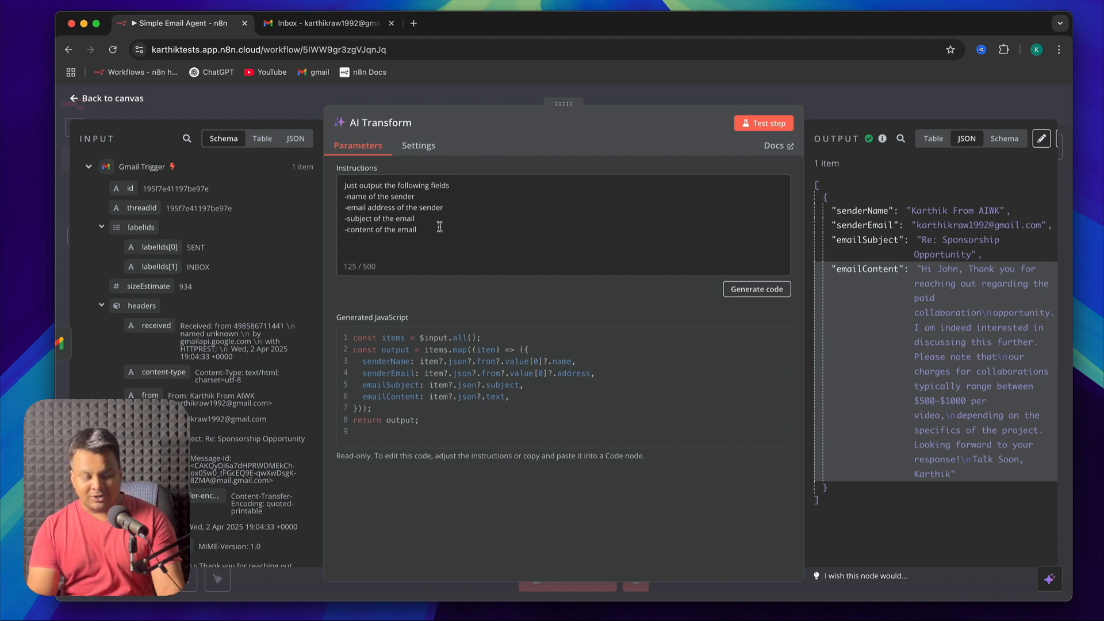
{"action": "key", "text": "super+a"}
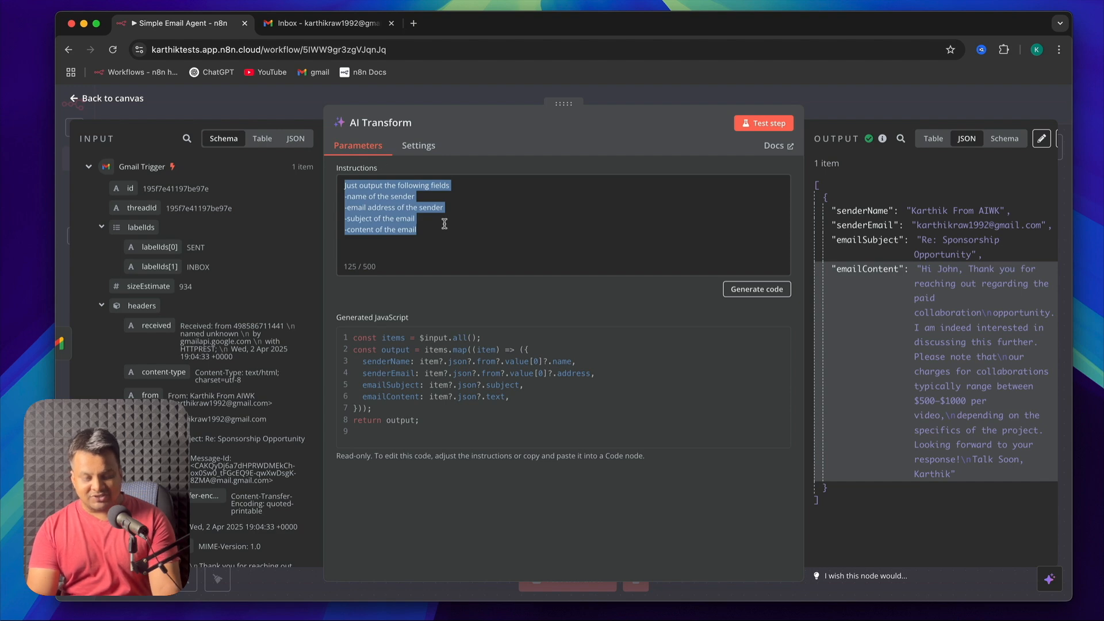
Return to the canvas, detach the AI Transform node from the Gmail Trigger, placing it above the trigger, and deactivate it
{"action": "left_click", "coordinate": [108, 100]}
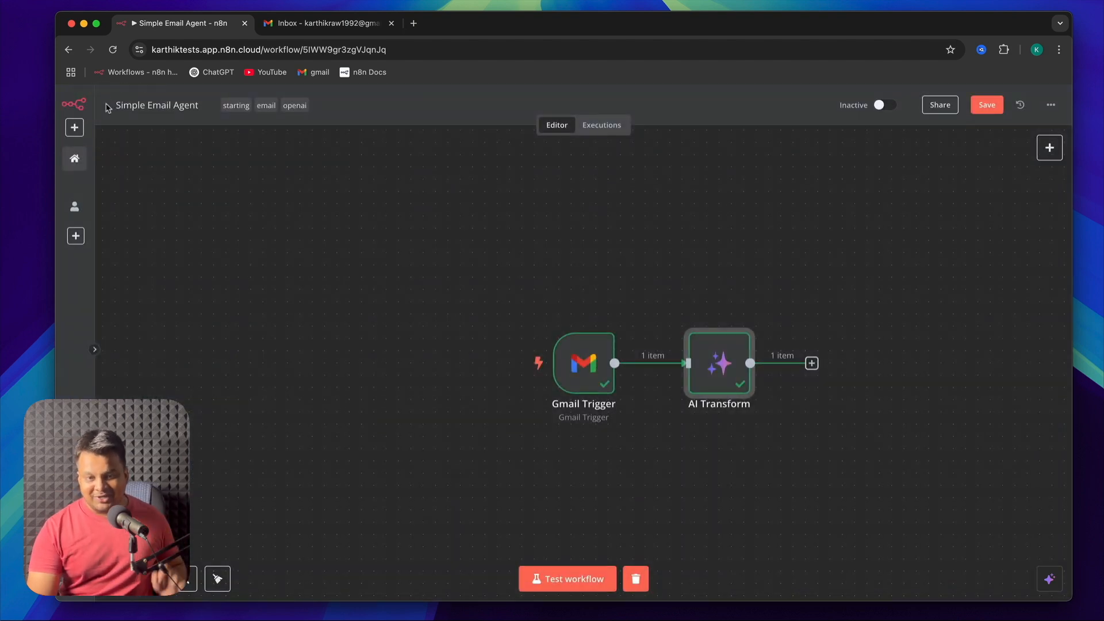
{"action": "left_click", "coordinate": [737, 467]}
{"action": "left_click", "coordinate": [716, 376]}
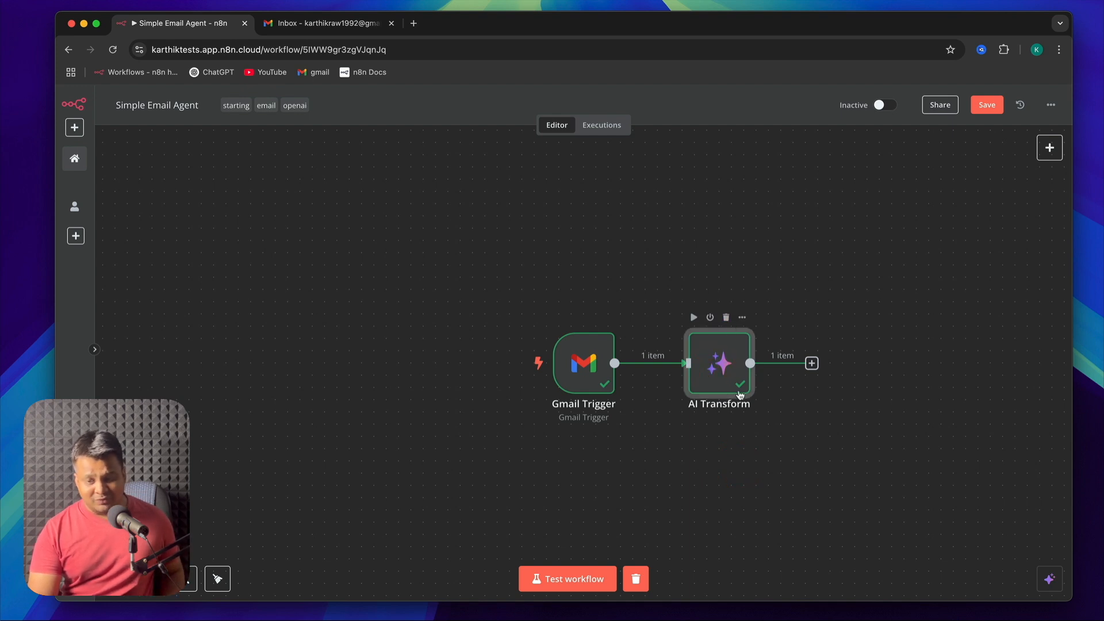
{"action": "mouse_move", "coordinate": [662, 365]}
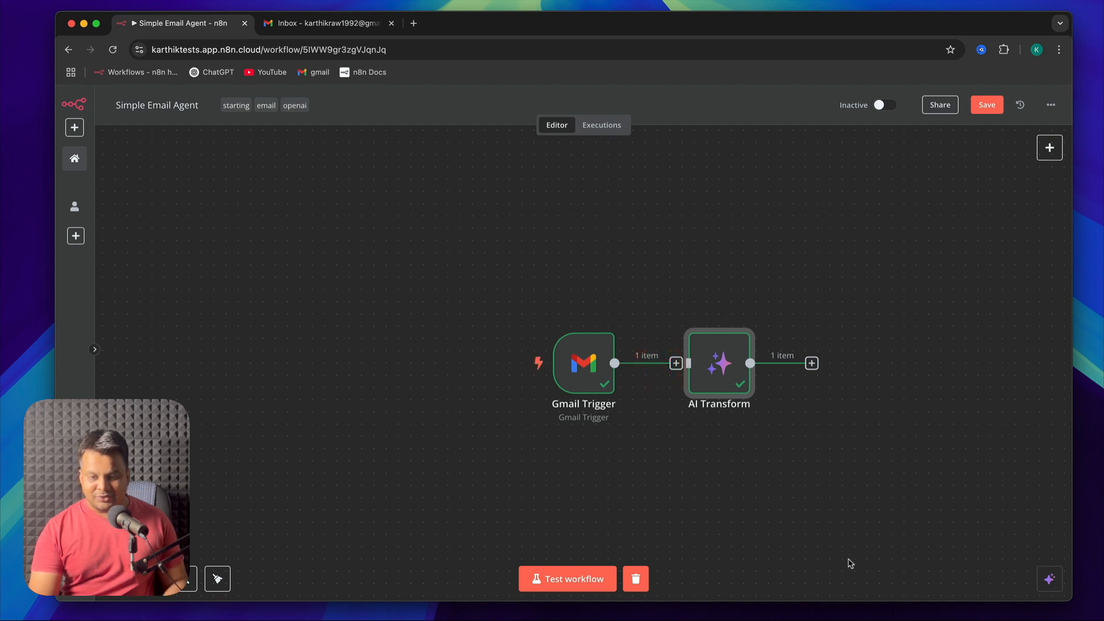
{"action": "left_click_drag", "start_coordinate": [718, 356], "coordinate": [534, 209]}
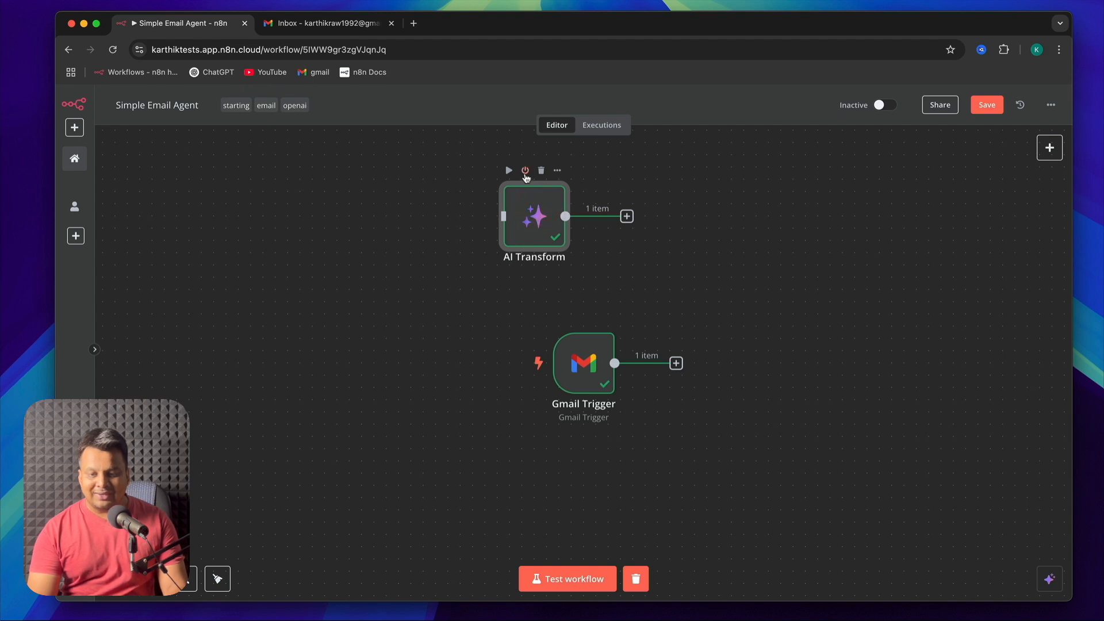
{"action": "left_click", "coordinate": [525, 171]}
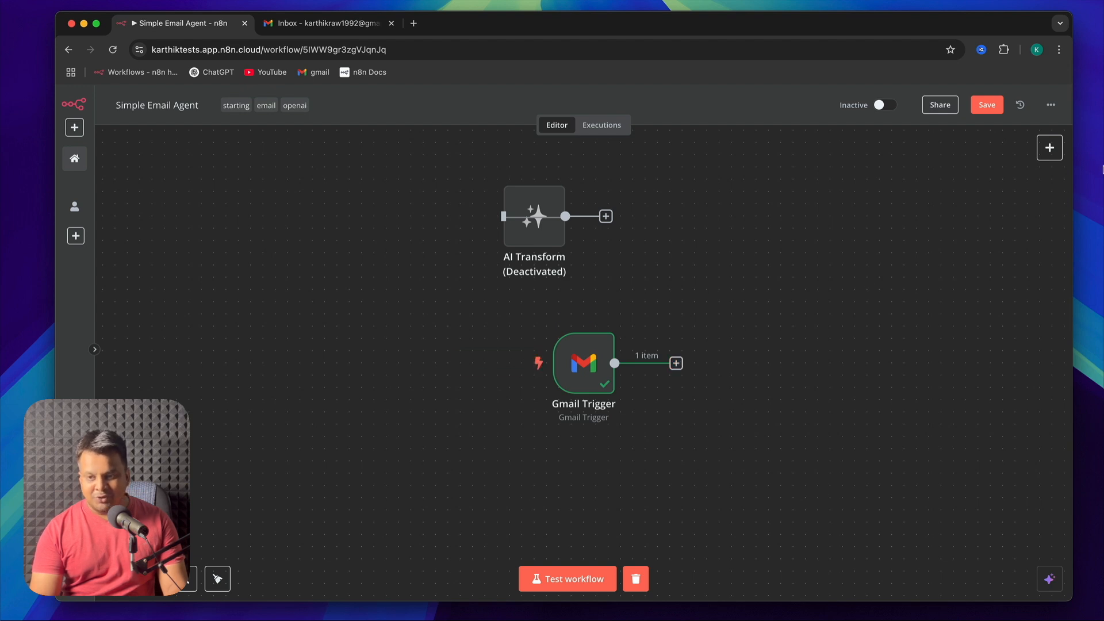
Add a Code data transformation node fed by the Gmail Trigger and tidy up the workflow layout
{"action": "left_click", "coordinate": [1049, 150]}
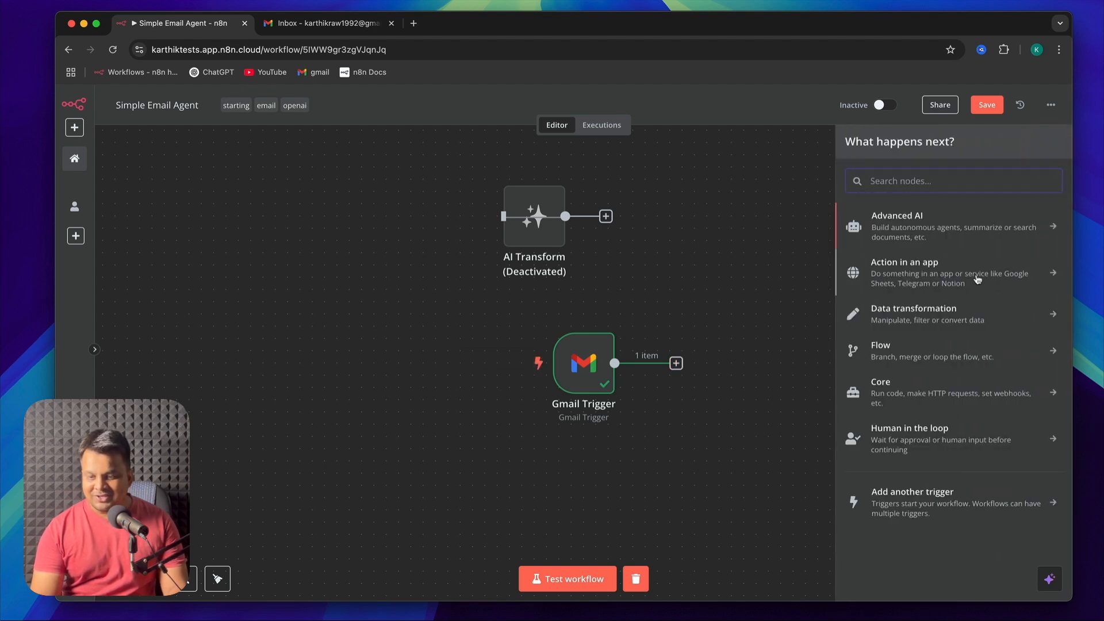
{"action": "left_click", "coordinate": [988, 315]}
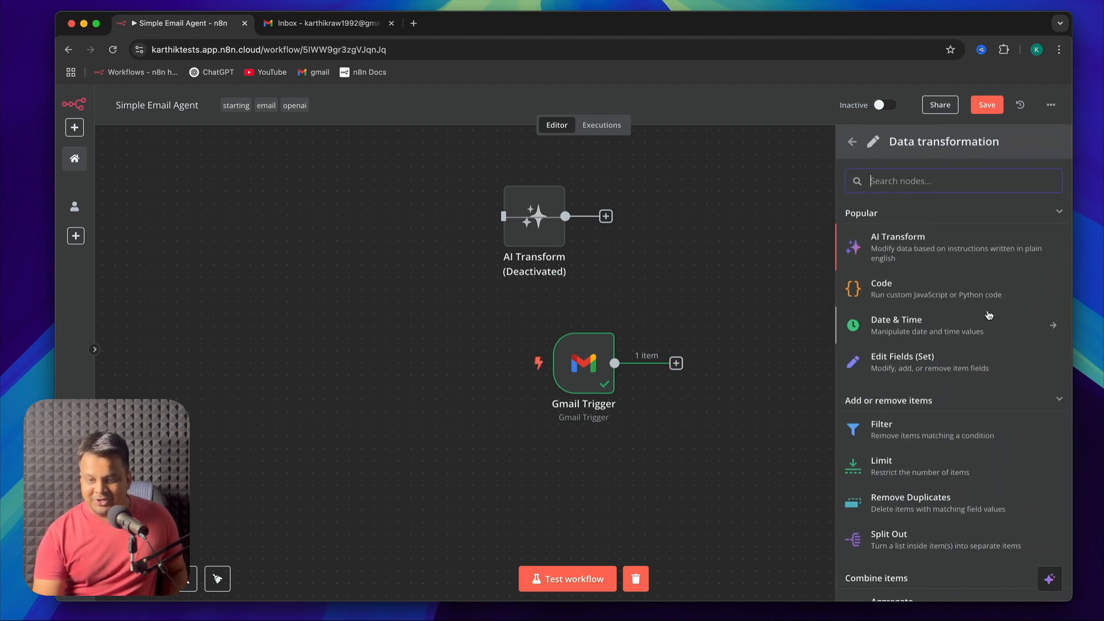
{"action": "left_click", "coordinate": [926, 289]}
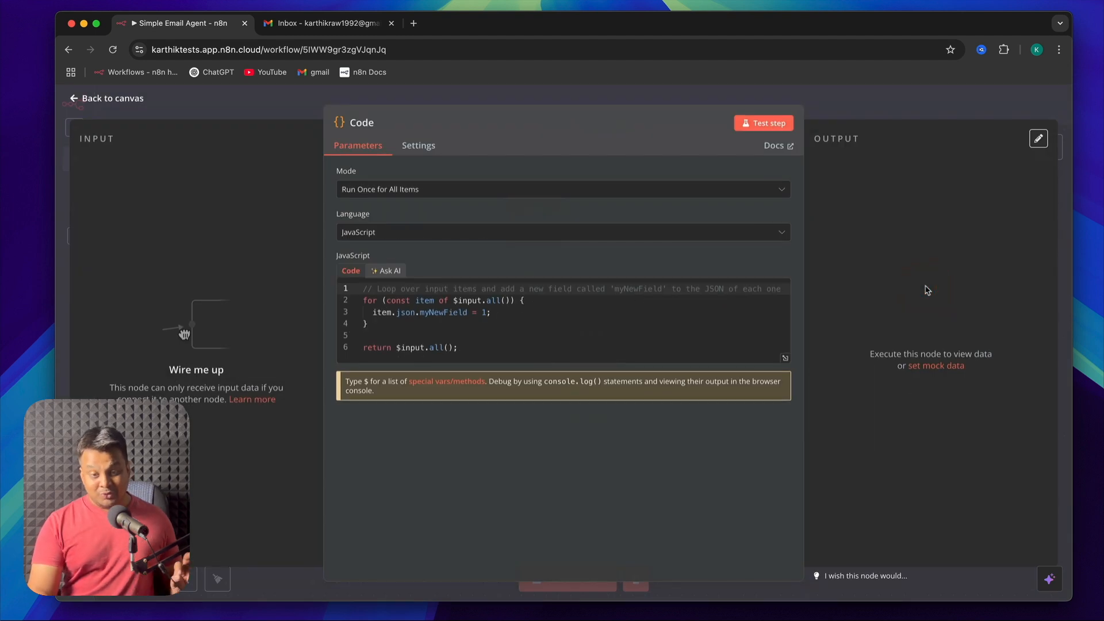
{"action": "left_click", "coordinate": [86, 100]}
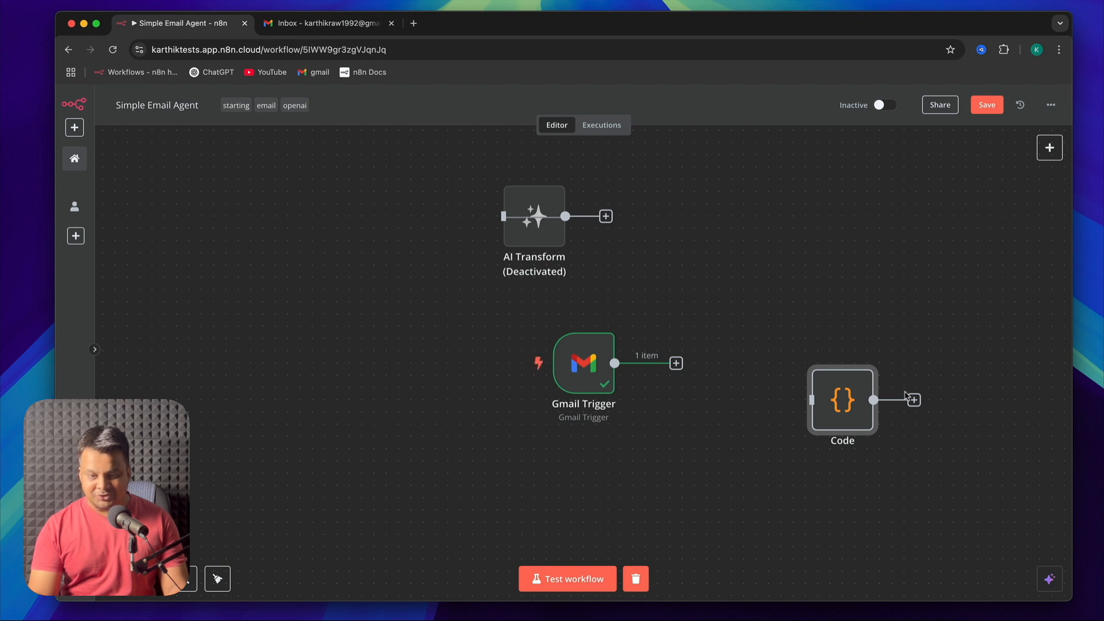
{"action": "left_click_drag", "start_coordinate": [614, 364], "coordinate": [811, 396]}
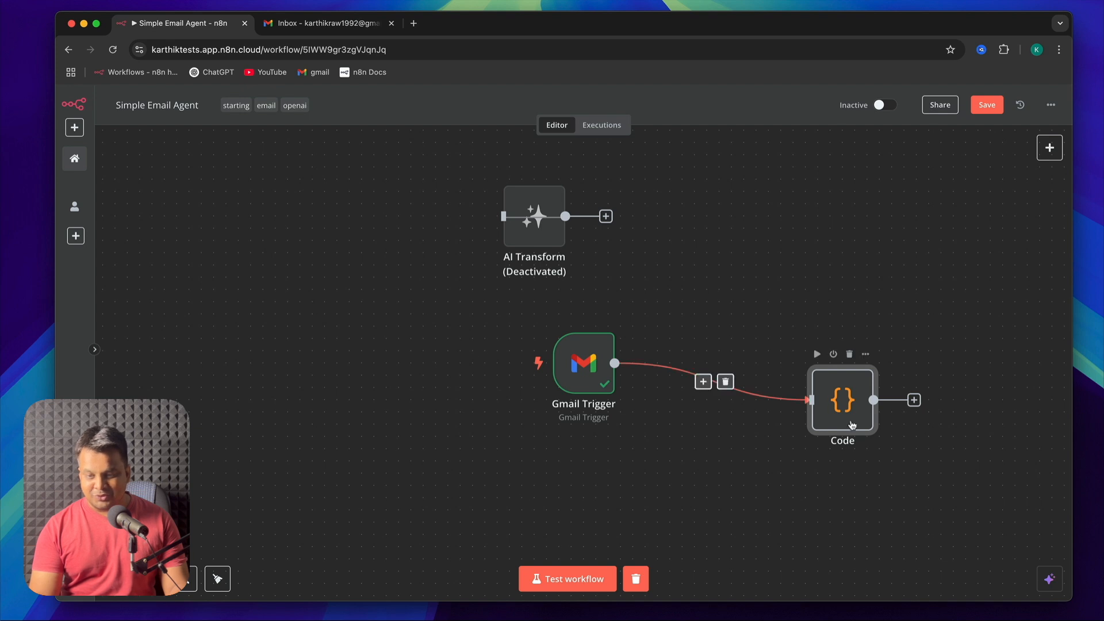
{"action": "left_click", "coordinate": [219, 581]}
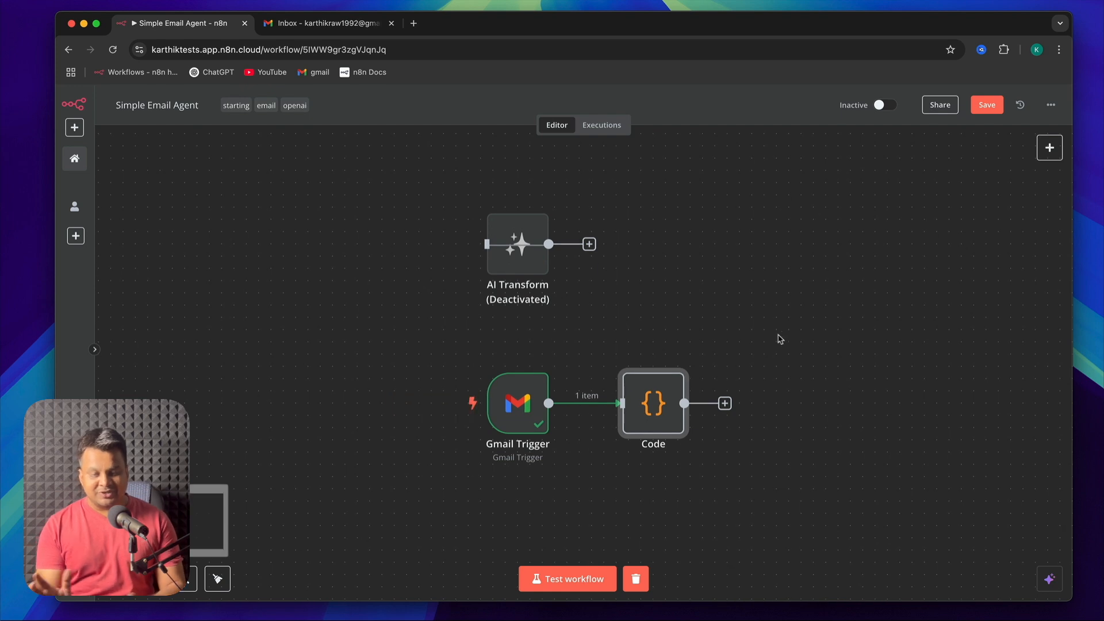
Rename the Gmail Trigger node as "New email" and return to the canvas
{"action": "double_click", "coordinate": [517, 403]}
{"action": "left_click", "coordinate": [371, 123]}
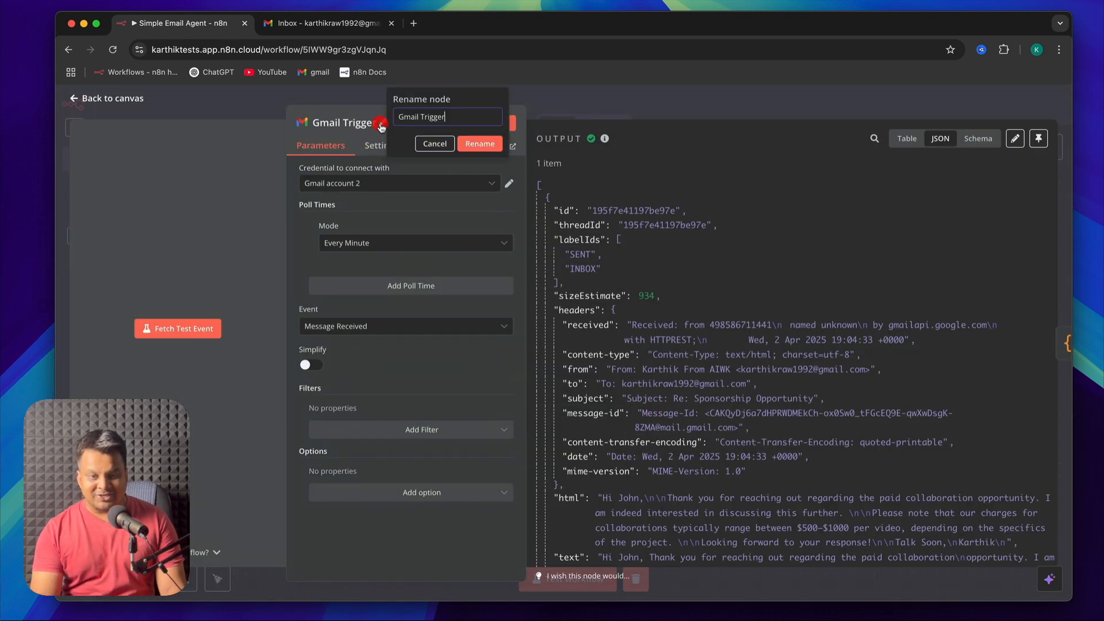
{"action": "double_click", "coordinate": [452, 120]}
{"action": "triple_click", "coordinate": [453, 121]}
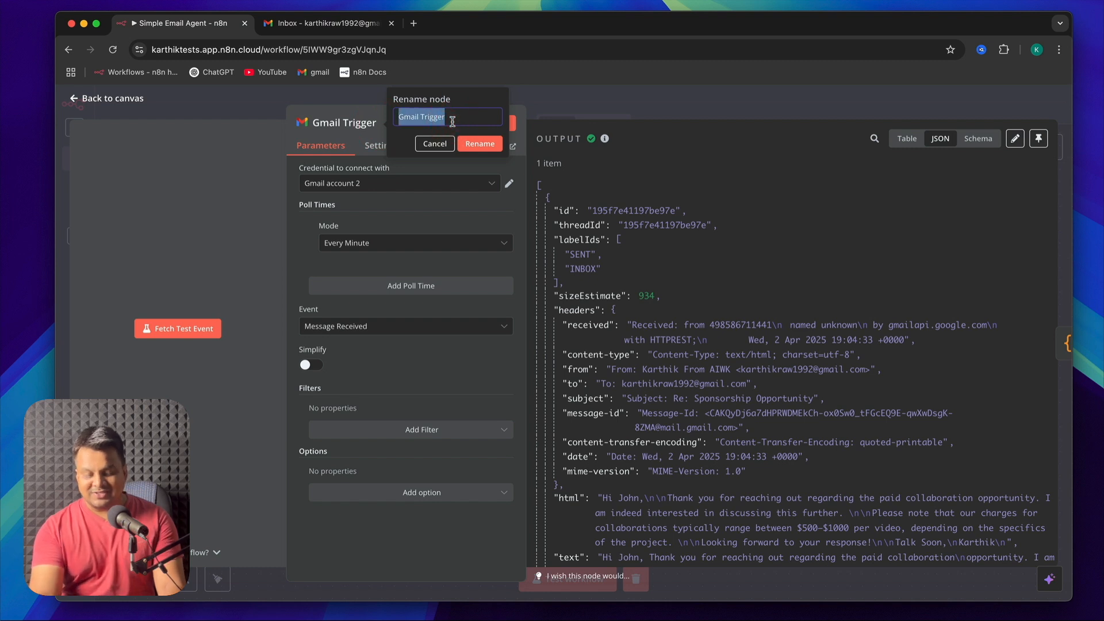
{"action": "type", "text": "New"}
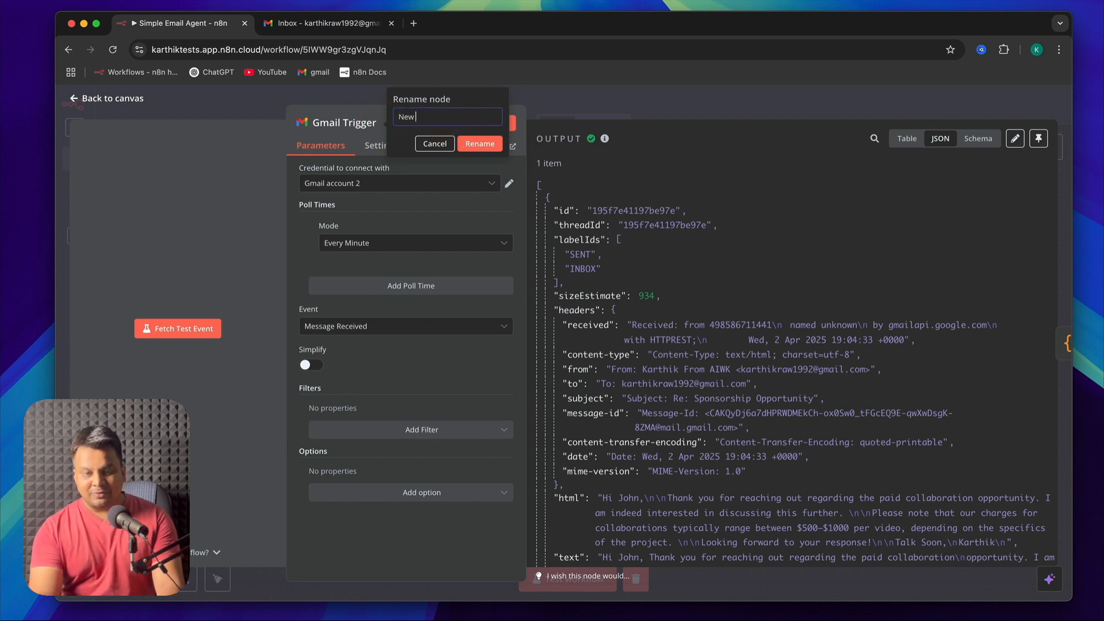
{"action": "type", "text": " email"}
{"action": "left_click", "coordinate": [482, 142]}
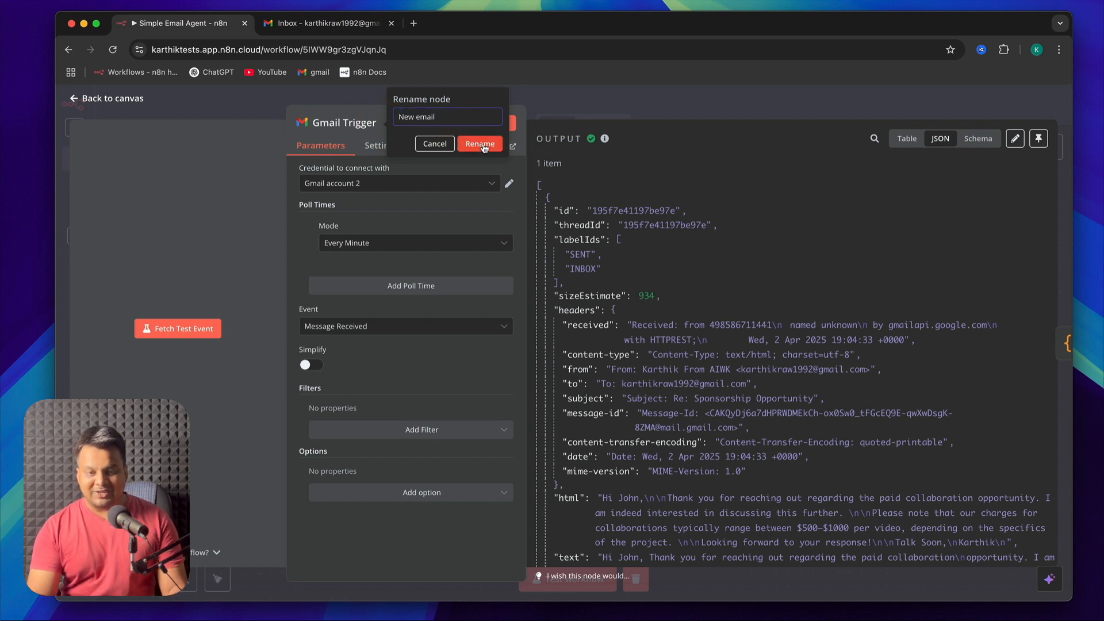
{"action": "left_click", "coordinate": [78, 99]}
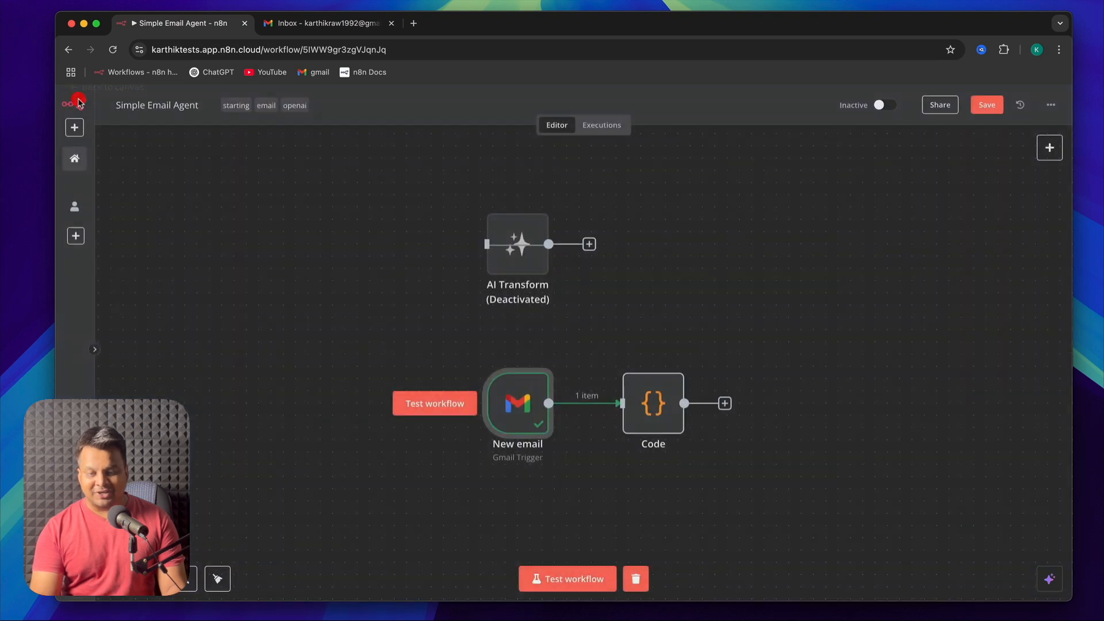
Rename the Code node as "Refine data" and return to the canvas
{"action": "double_click", "coordinate": [652, 394]}
{"action": "left_click", "coordinate": [361, 122]}
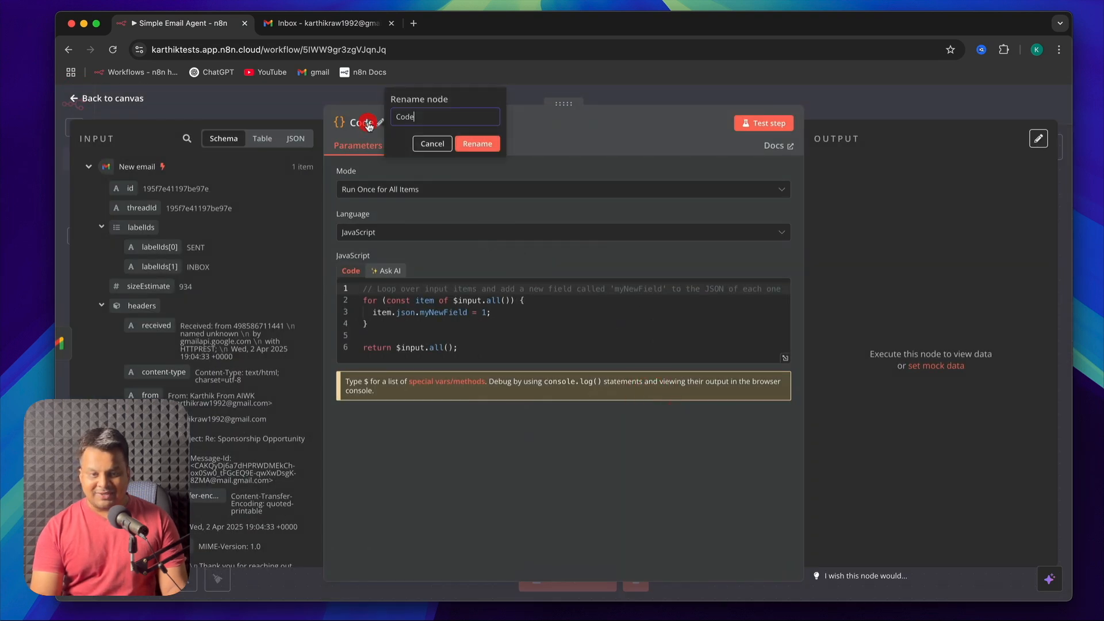
{"action": "double_click", "coordinate": [420, 119]}
{"action": "type", "text": "Refi"}
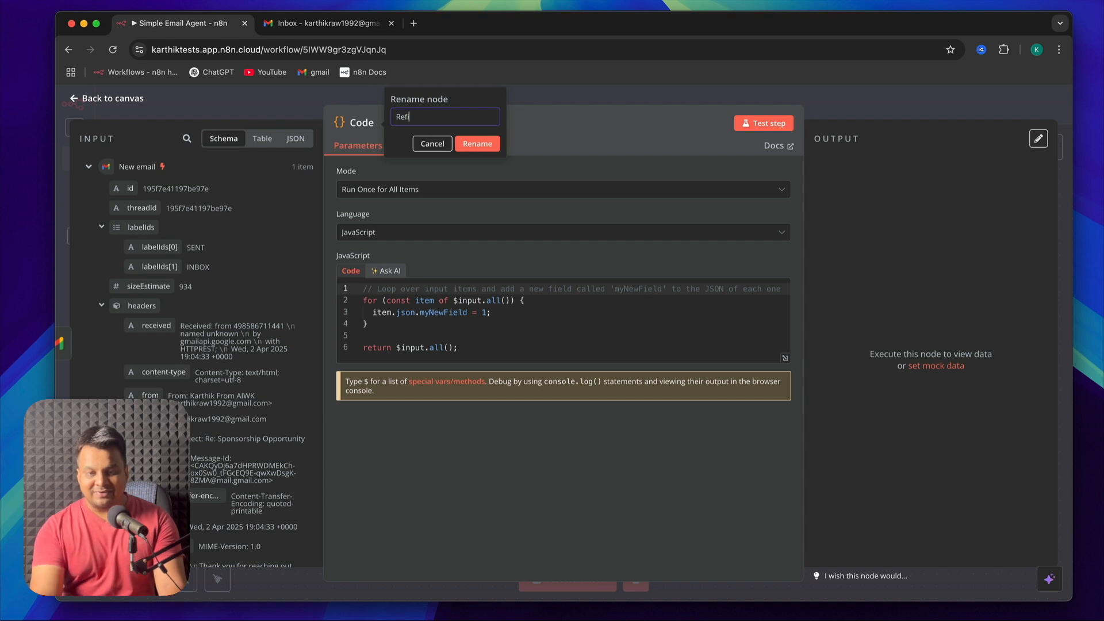
{"action": "type", "text": "ne data"}
{"action": "left_click", "coordinate": [476, 143]}
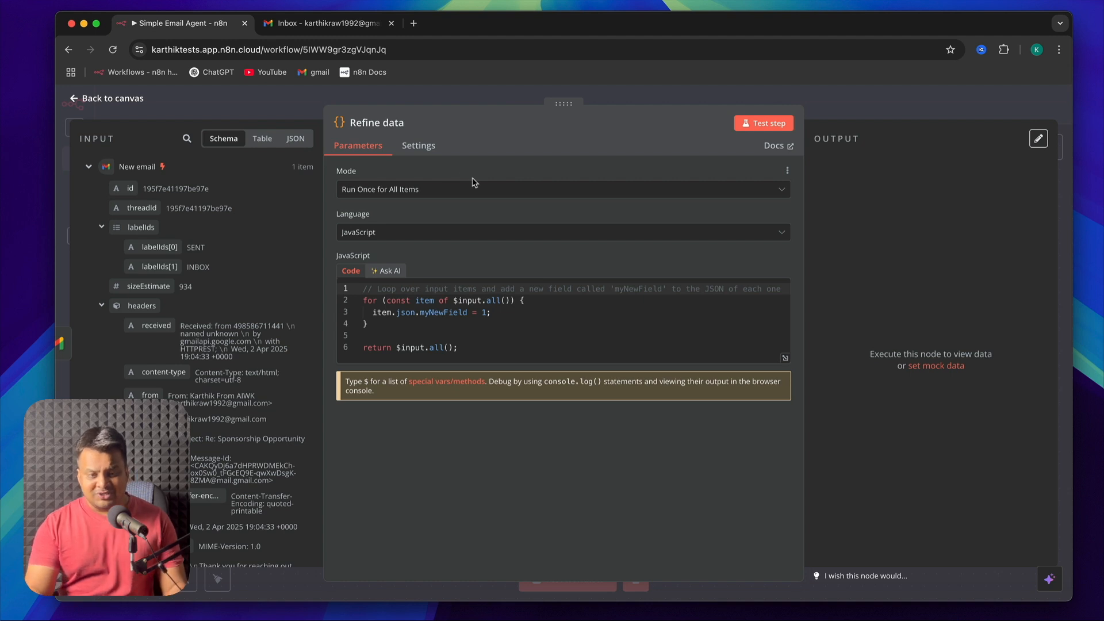
{"action": "key", "text": "Escape"}
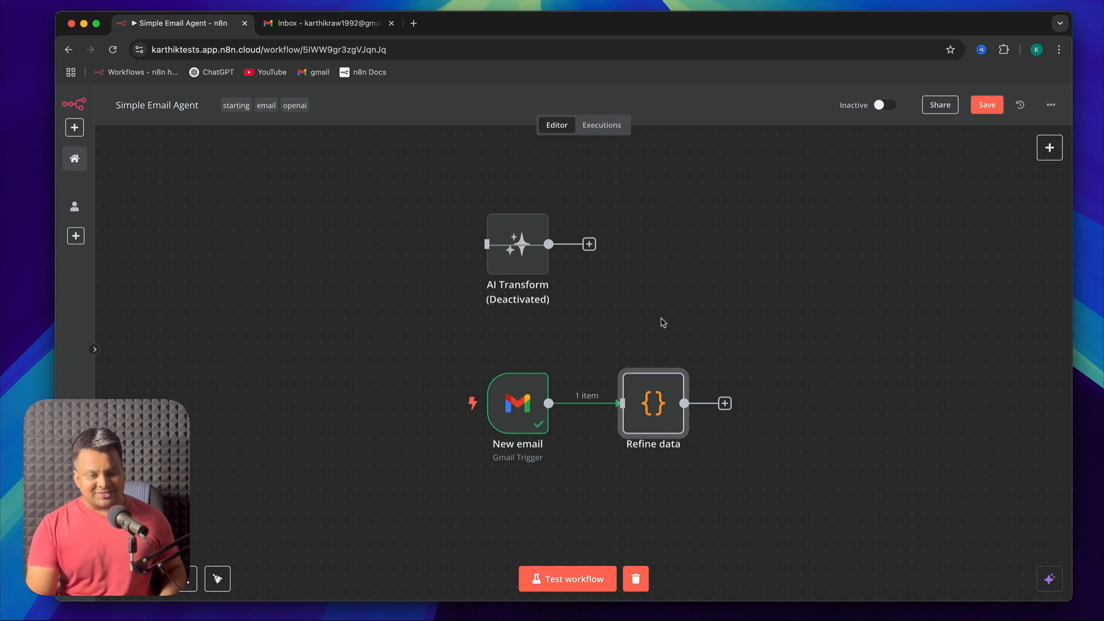
Open the Refine data node and set its mode to Run Once for Each Item, keeping JavaScript as the language
{"action": "double_click", "coordinate": [664, 429]}
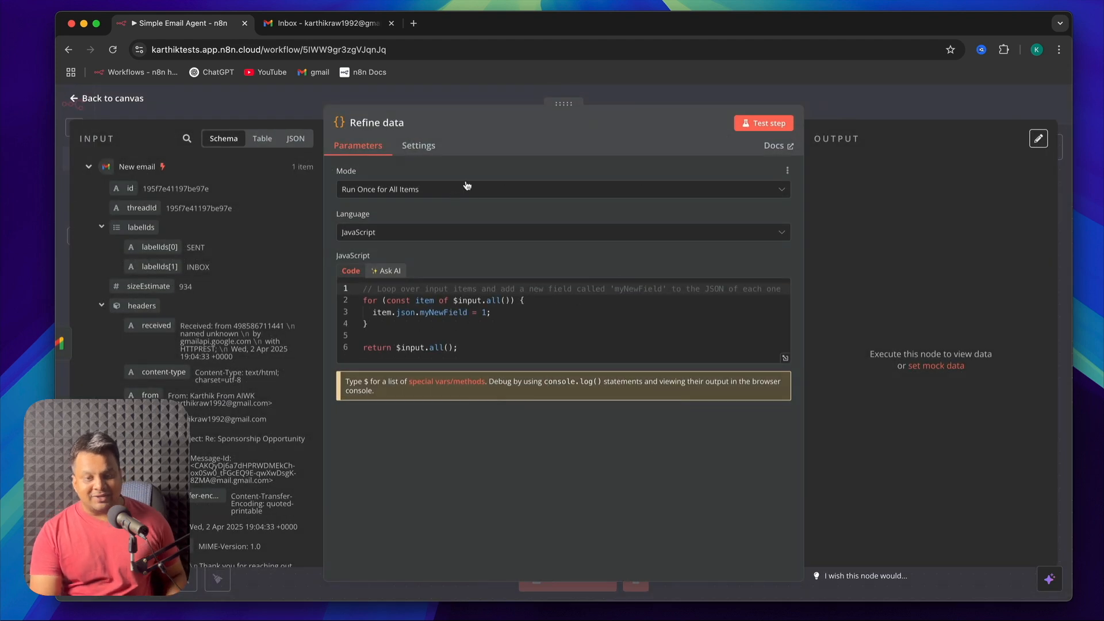
{"action": "left_click", "coordinate": [483, 194]}
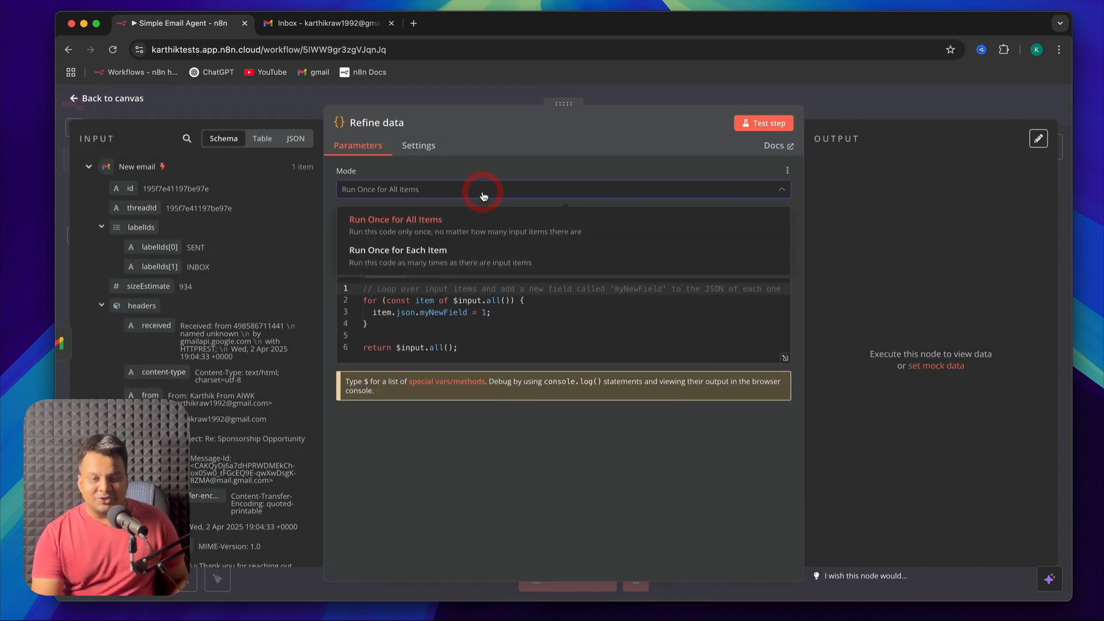
{"action": "left_click", "coordinate": [434, 254]}
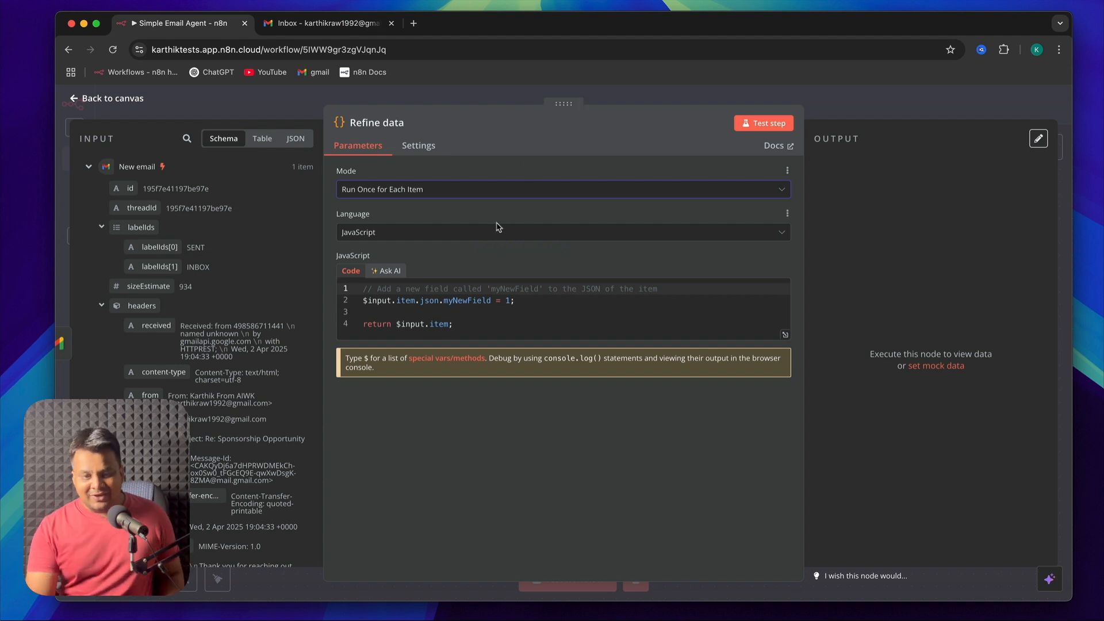
{"action": "left_click", "coordinate": [414, 233]}
{"action": "left_click", "coordinate": [403, 258]}
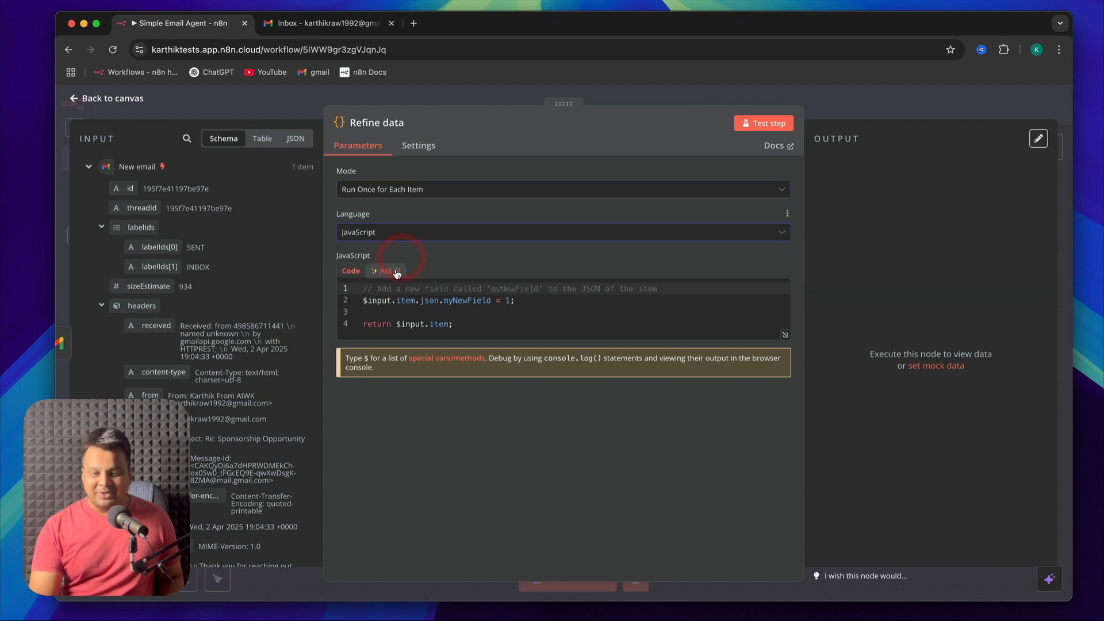
Paste the "Just output the following fields" request for AI code generation, try rewording its opening, and clear it
{"action": "left_click", "coordinate": [396, 272]}
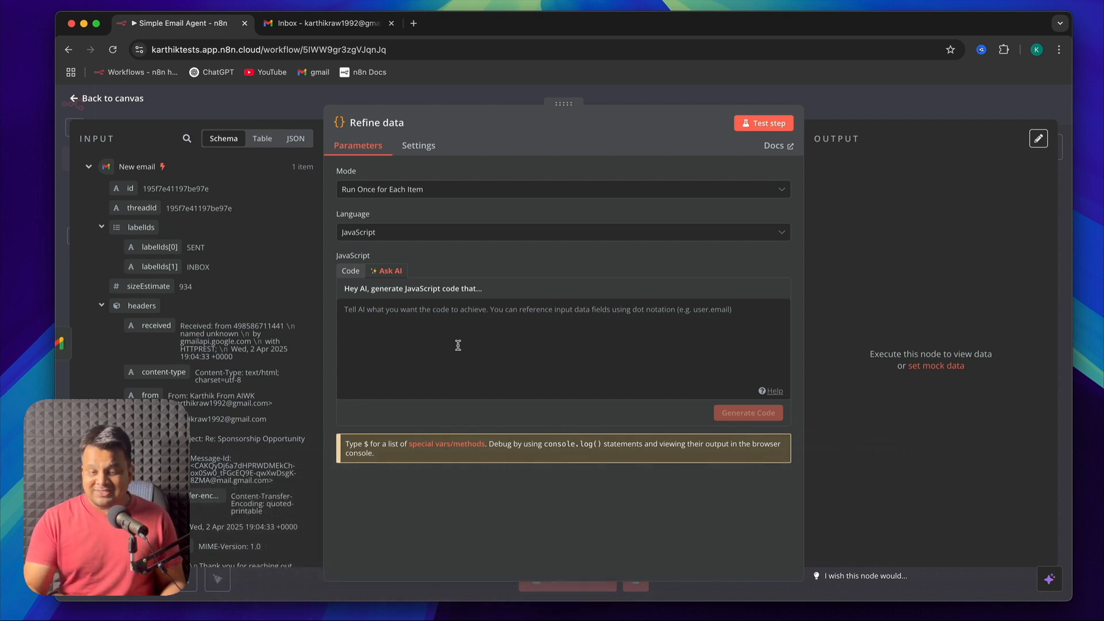
{"action": "left_click", "coordinate": [458, 345]}
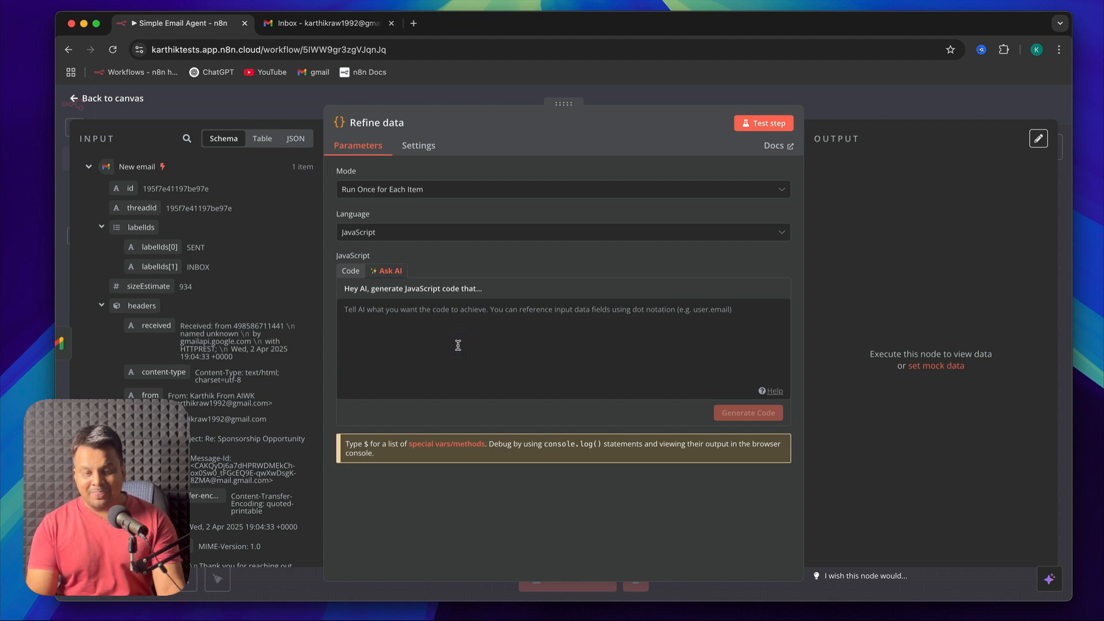
{"action": "type", "text": "Just output the following fields -name of the sender -email address of the sender -subject of the email -content of the email"}
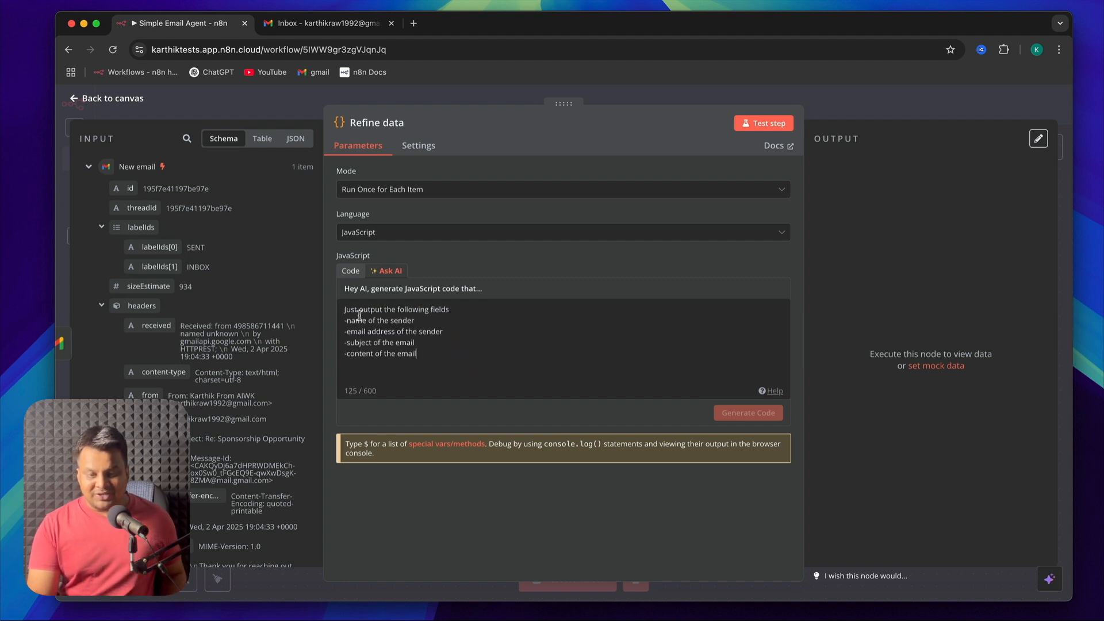
{"action": "double_click", "coordinate": [396, 308]}
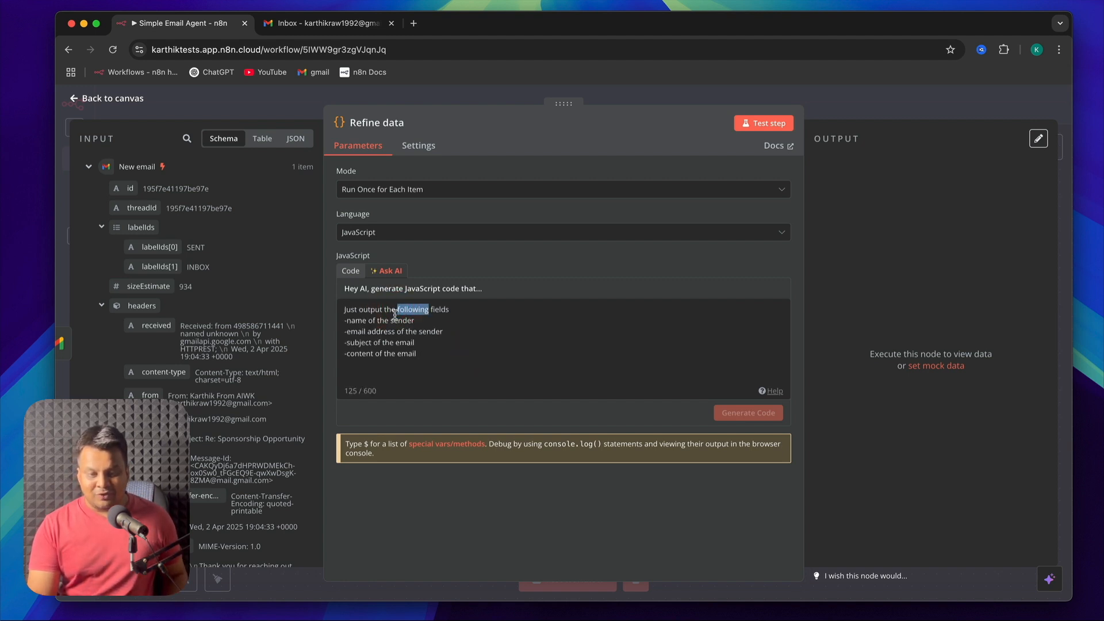
{"action": "double_click", "coordinate": [370, 310]}
{"action": "type", "text": "Fil"}
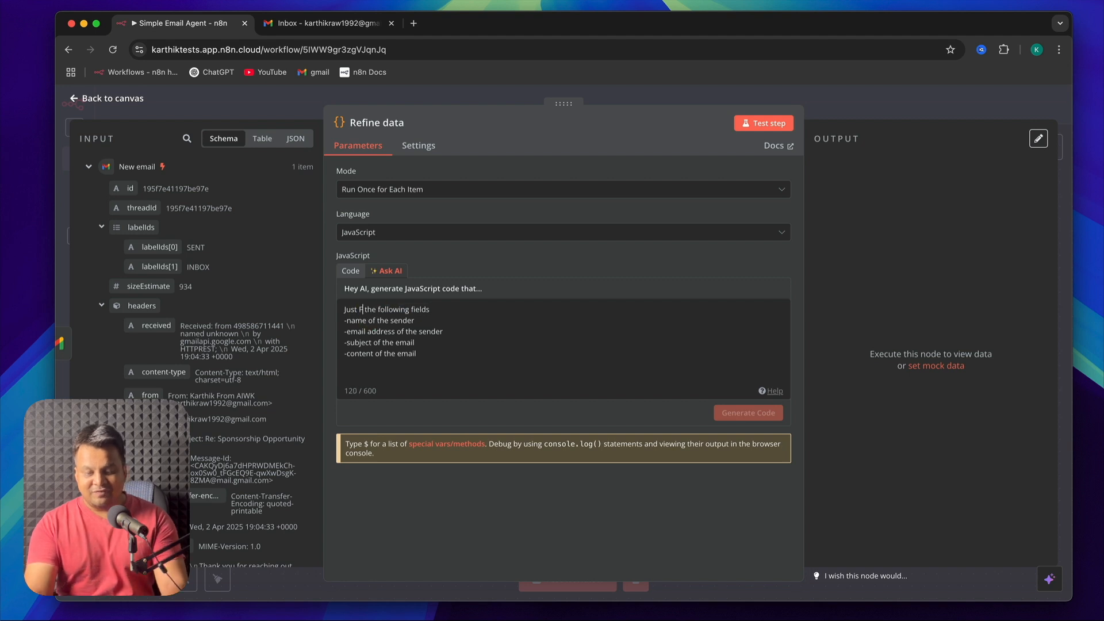
{"action": "type", "text": "ter"}
{"action": "key", "text": "super+a"}
{"action": "key", "text": "BackSpace"}
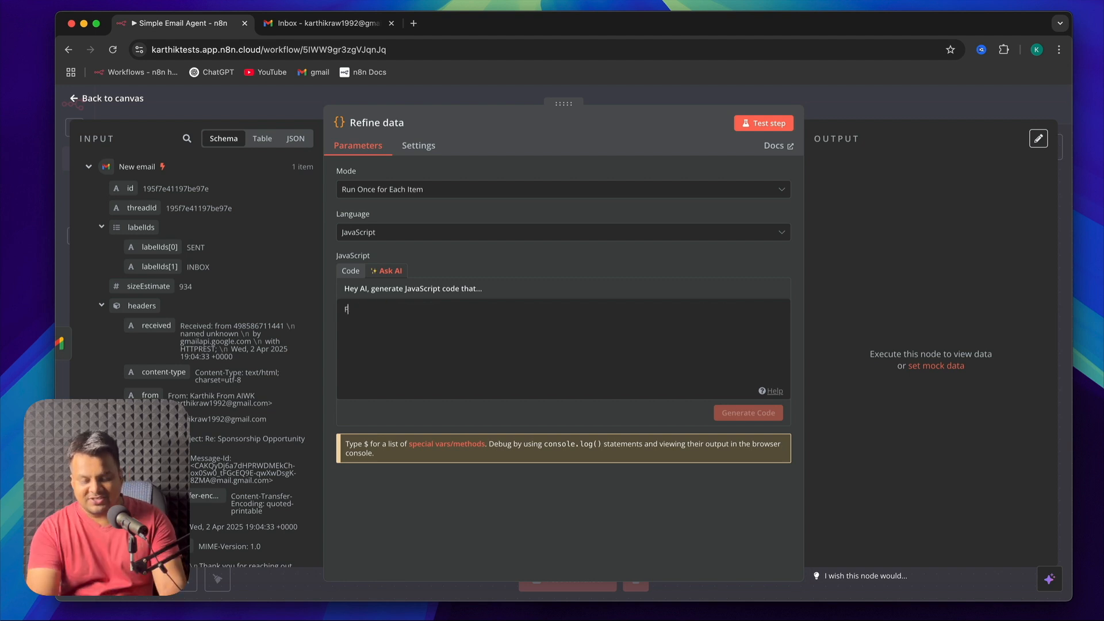
Write the AI code request "Filter out the following fields" with name of the sender, email address of the sender, subject and content of the email
{"action": "type", "text": "Filter out the following fields"}
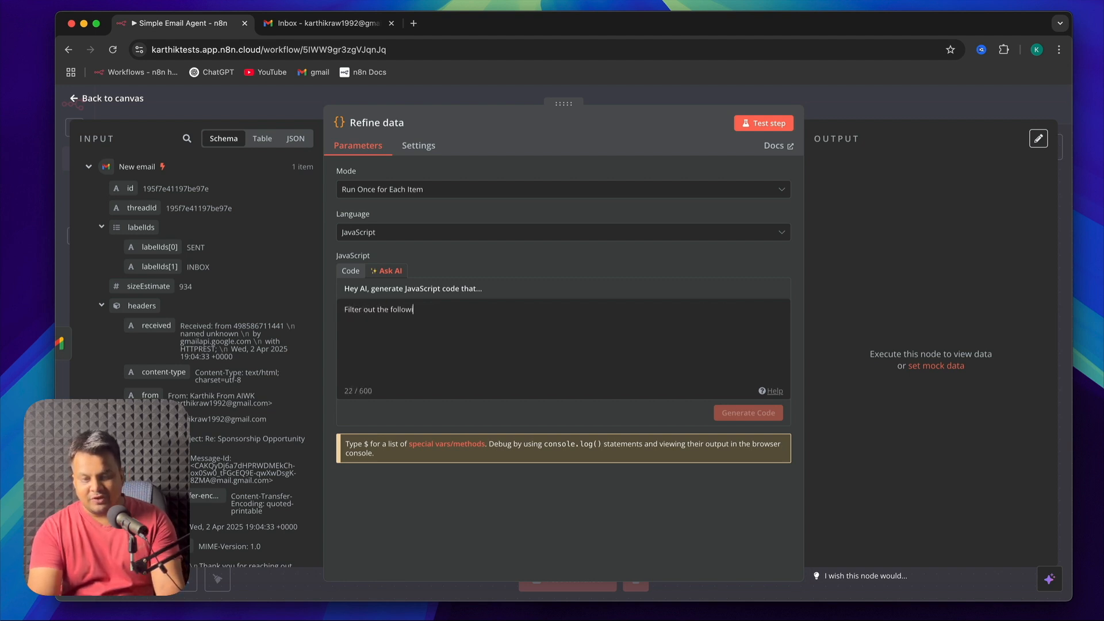
{"action": "key", "text": "Return"}
{"action": "type", "text": "-name of the sender -email address of the sender -subject -content of the email"}
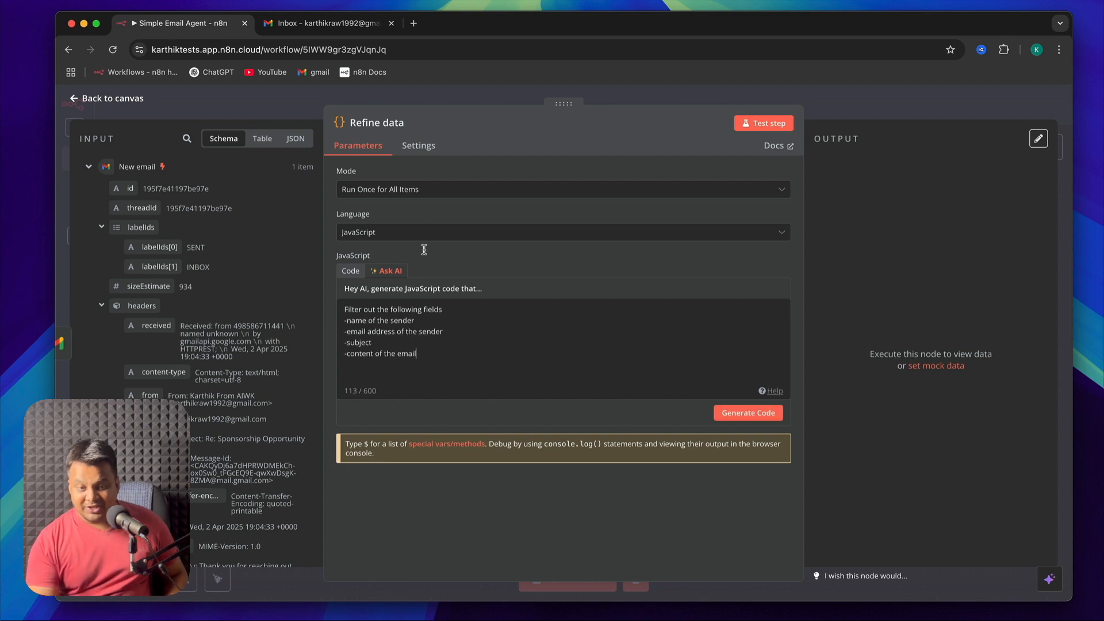
Set the Refine data node's mode to Run Once for All Items
{"action": "left_click", "coordinate": [425, 190]}
{"action": "left_click", "coordinate": [426, 225]}
{"action": "left_click", "coordinate": [414, 190]}
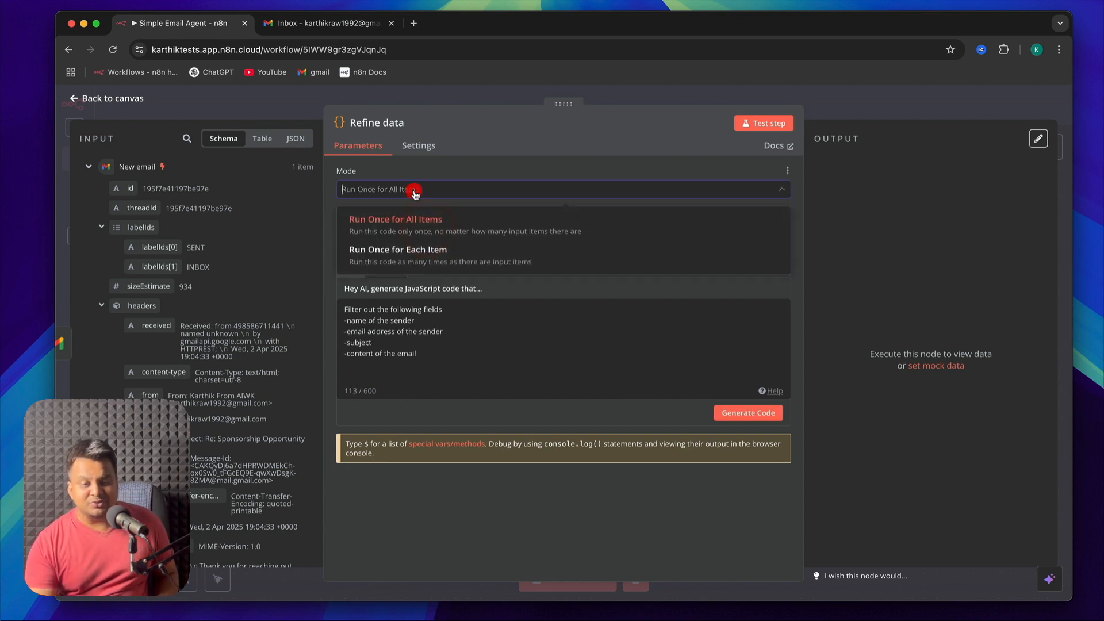
{"action": "left_click", "coordinate": [415, 221]}
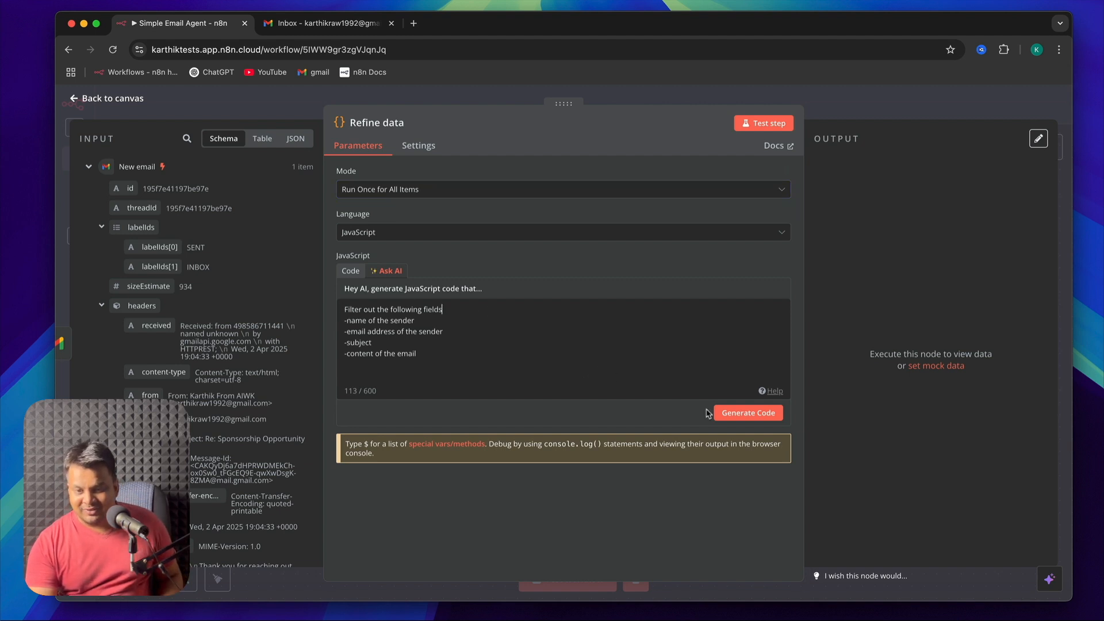
Generate the JavaScript code from the AI request, replacing the current code, and test the node
{"action": "left_click", "coordinate": [725, 414]}
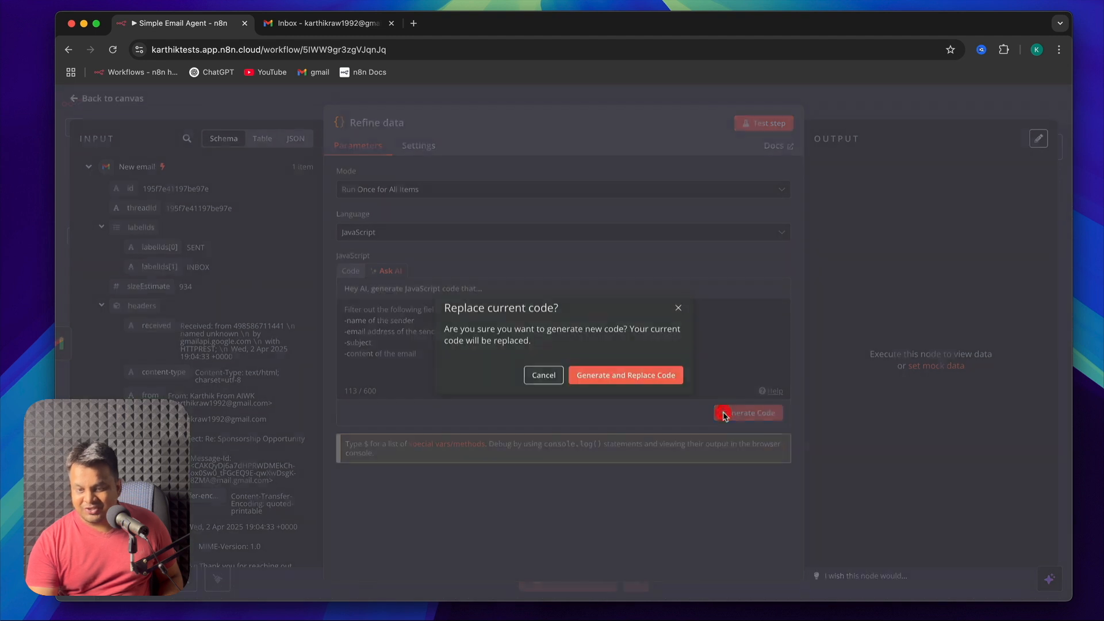
{"action": "left_click", "coordinate": [661, 379]}
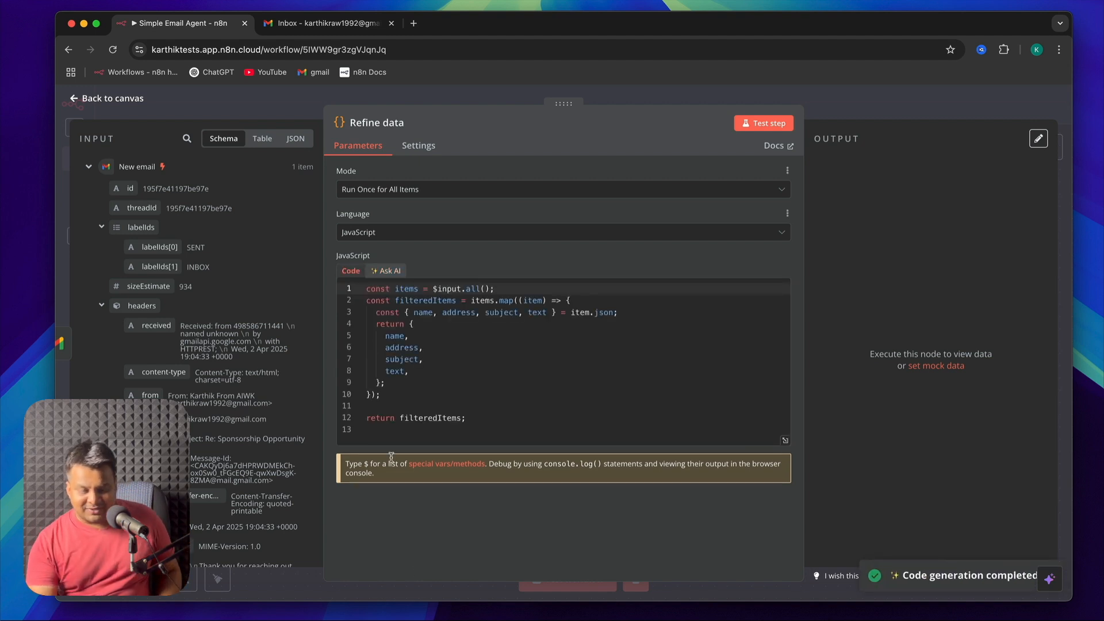
{"action": "left_click", "coordinate": [467, 370]}
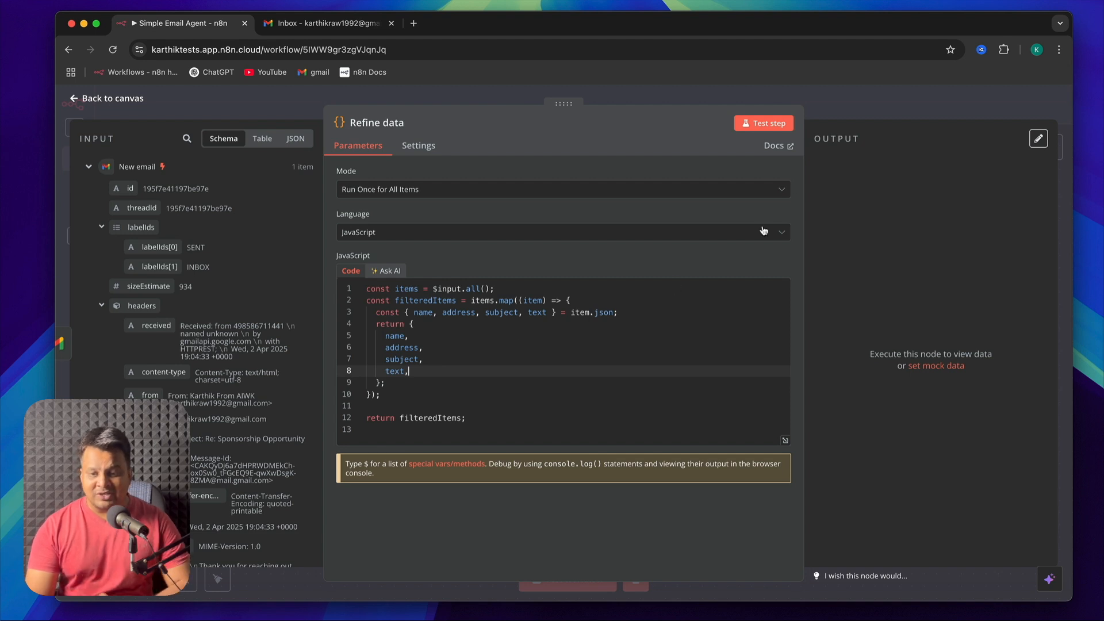
{"action": "left_click", "coordinate": [754, 124]}
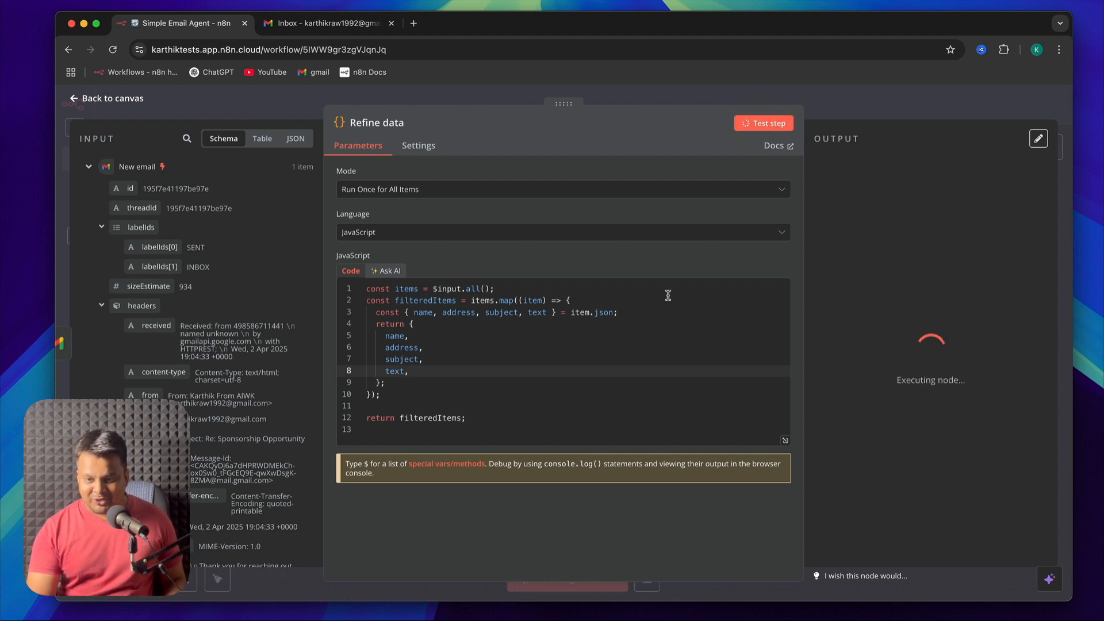
Regenerate the code from the same "Filter out the following fields" request, replacing the current code
{"action": "left_click", "coordinate": [399, 272]}
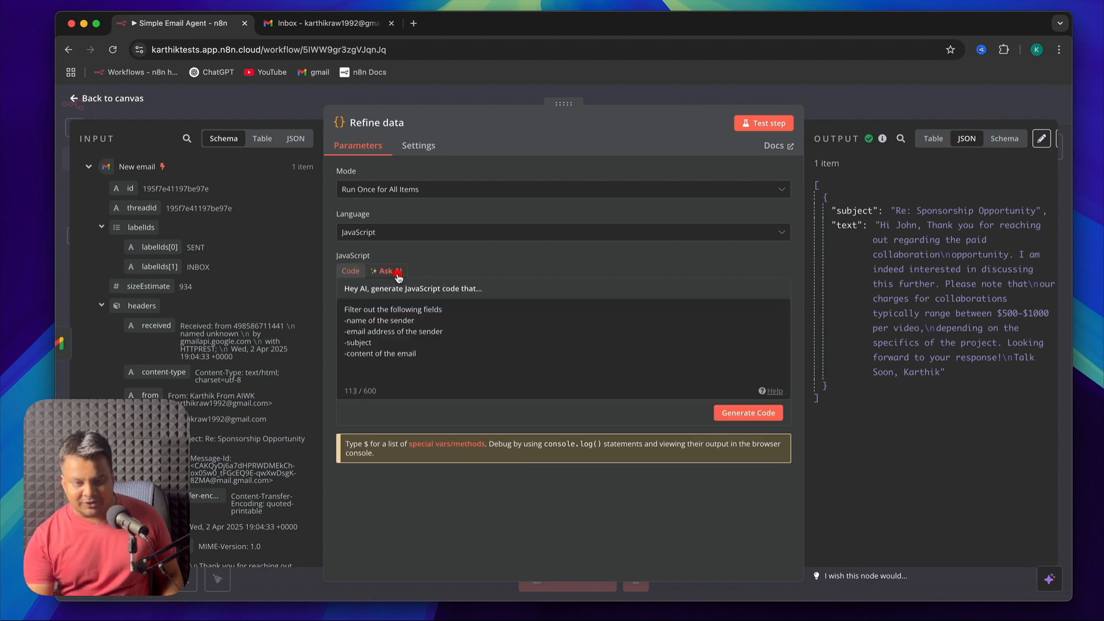
{"action": "left_click", "coordinate": [742, 414]}
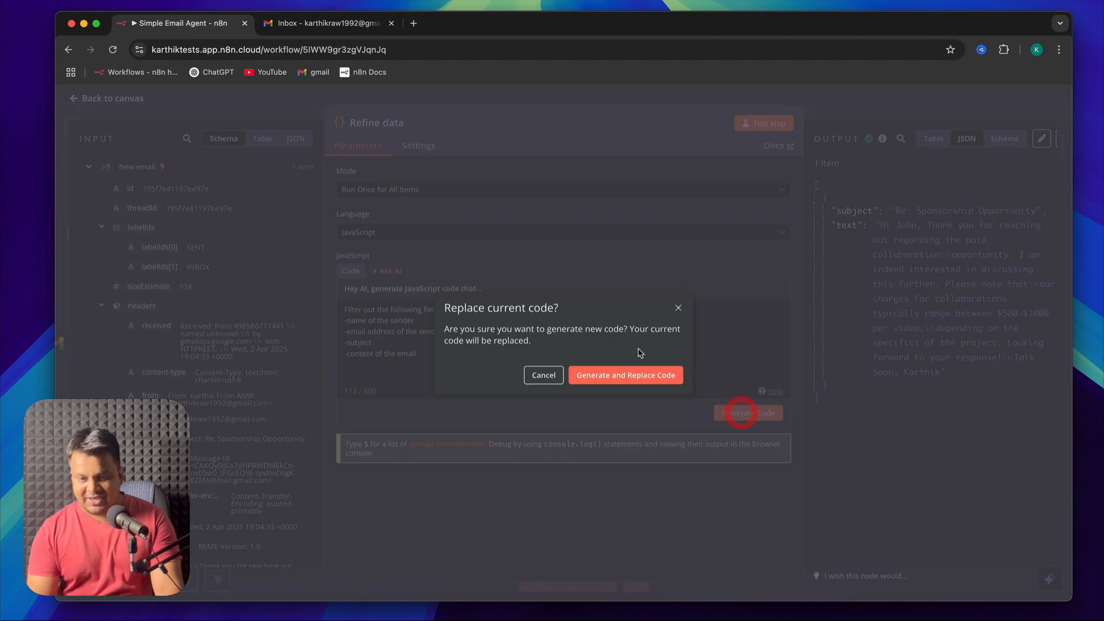
{"action": "left_click", "coordinate": [626, 375]}
Extend the request's first line with "from previous node" and generate replacement code from it
{"action": "type", "text": "ro"}
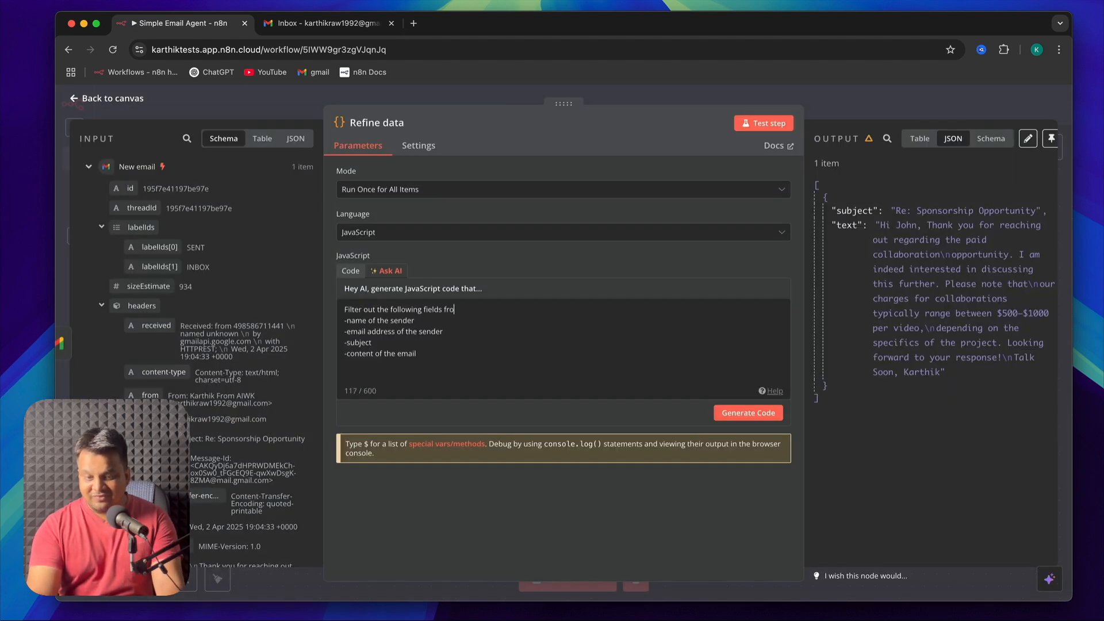
{"action": "type", "text": "m previous node"}
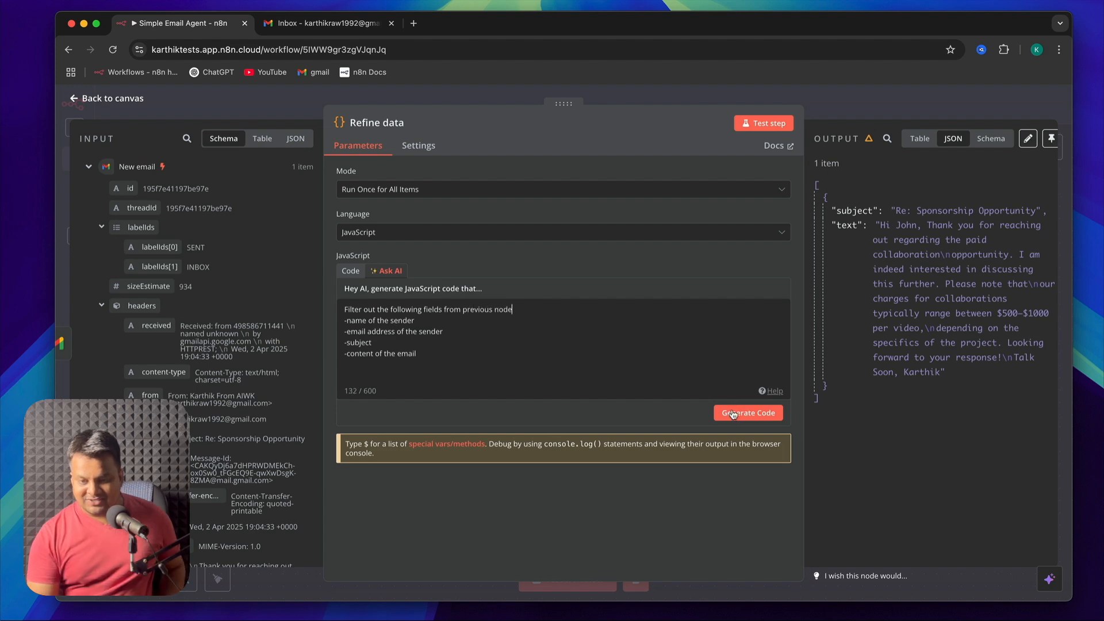
{"action": "left_click", "coordinate": [733, 413]}
{"action": "left_click", "coordinate": [612, 376]}
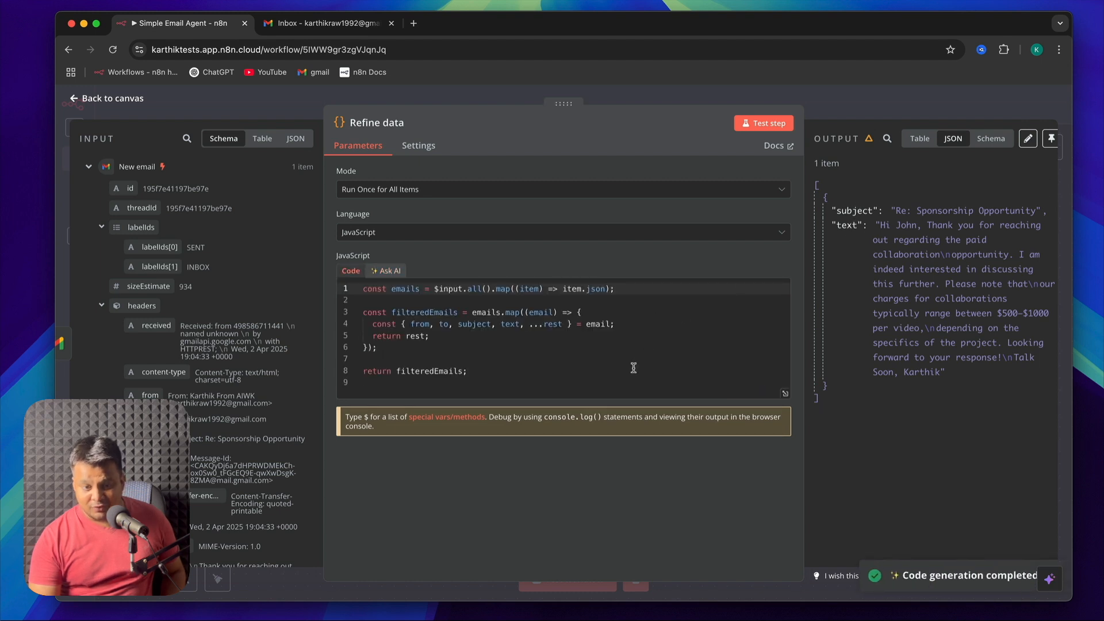
Test the node and regenerate its code from the request "Extract the following fields from gmail node"
{"action": "left_click", "coordinate": [601, 382]}
{"action": "left_click", "coordinate": [763, 123]}
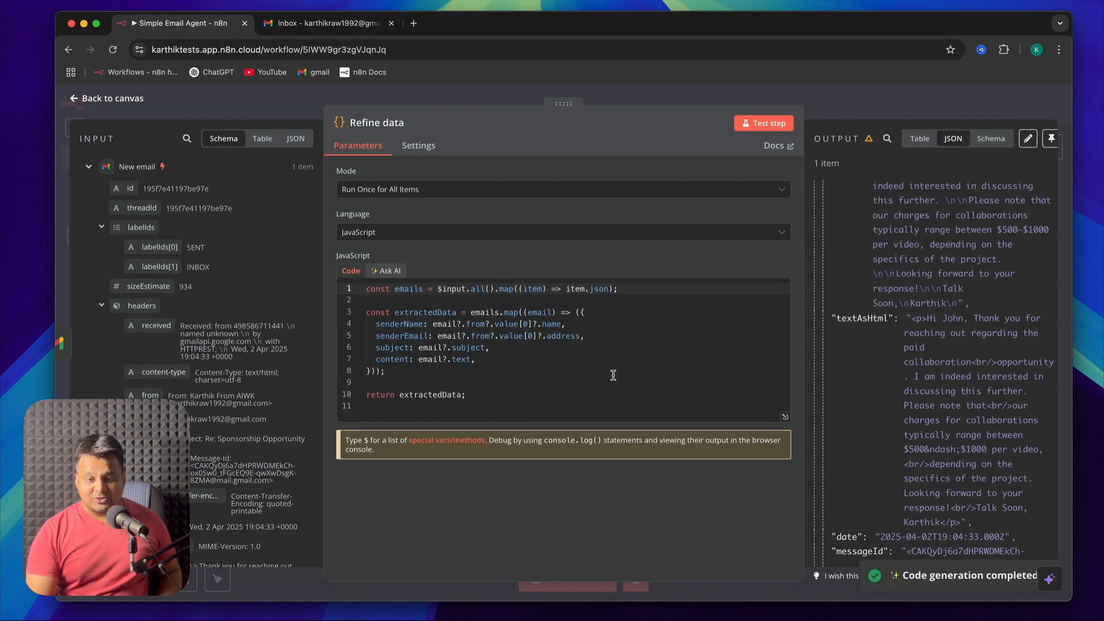
Review the AI code request line by line, from the extraction instruction through the sender name, email address, subject and content fields
{"action": "left_click", "coordinate": [395, 269]}
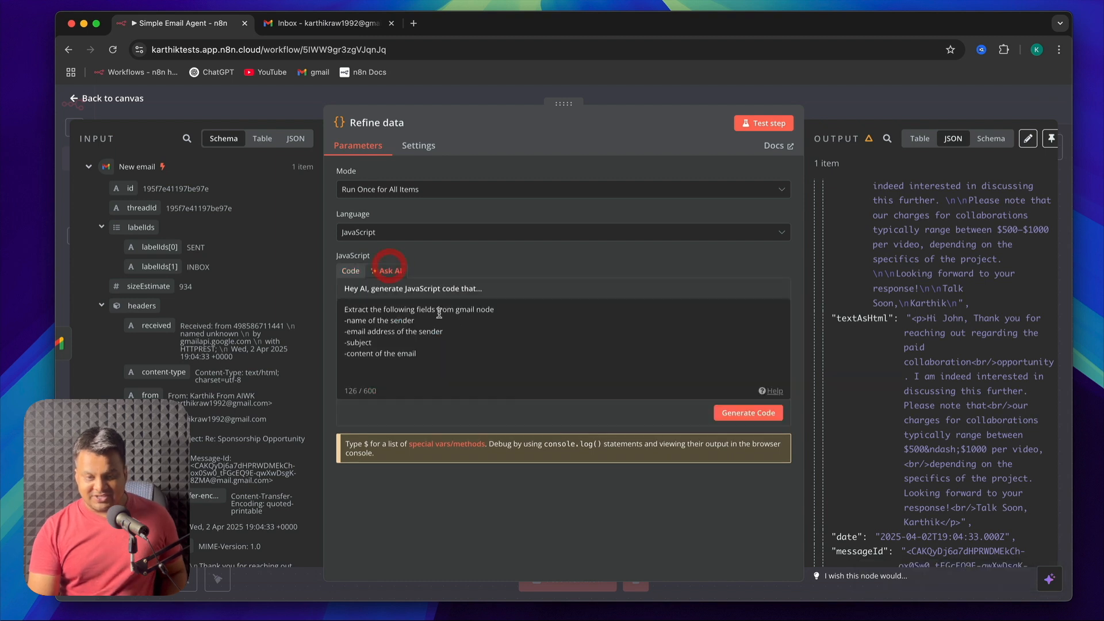
{"action": "triple_click", "coordinate": [357, 309]}
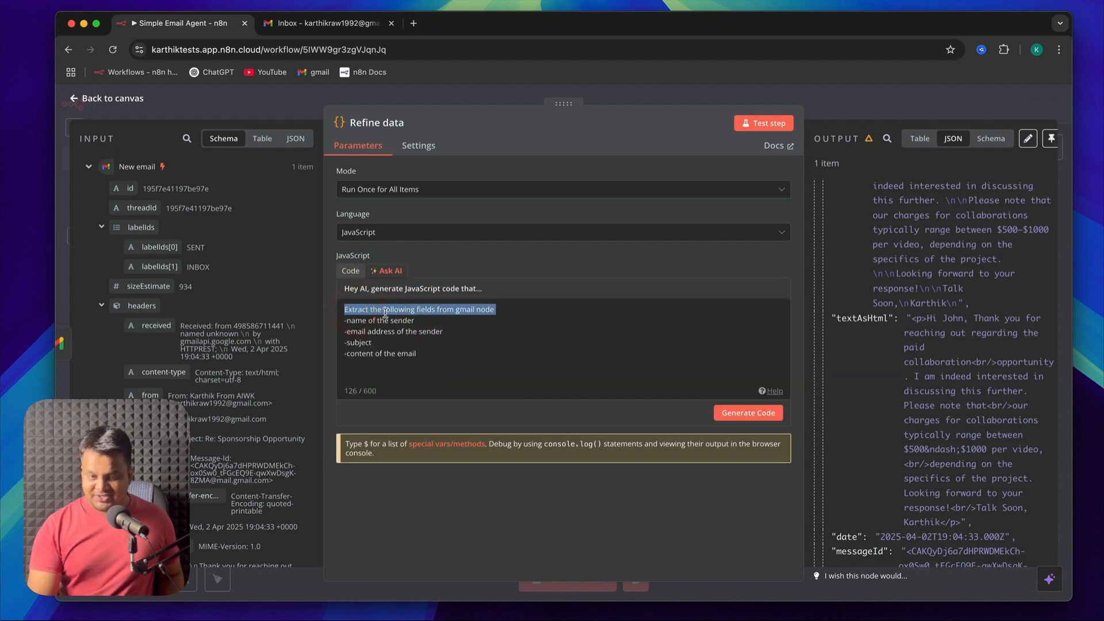
{"action": "triple_click", "coordinate": [386, 312]}
{"action": "double_click", "coordinate": [437, 311]}
{"action": "left_click", "coordinate": [437, 310]}
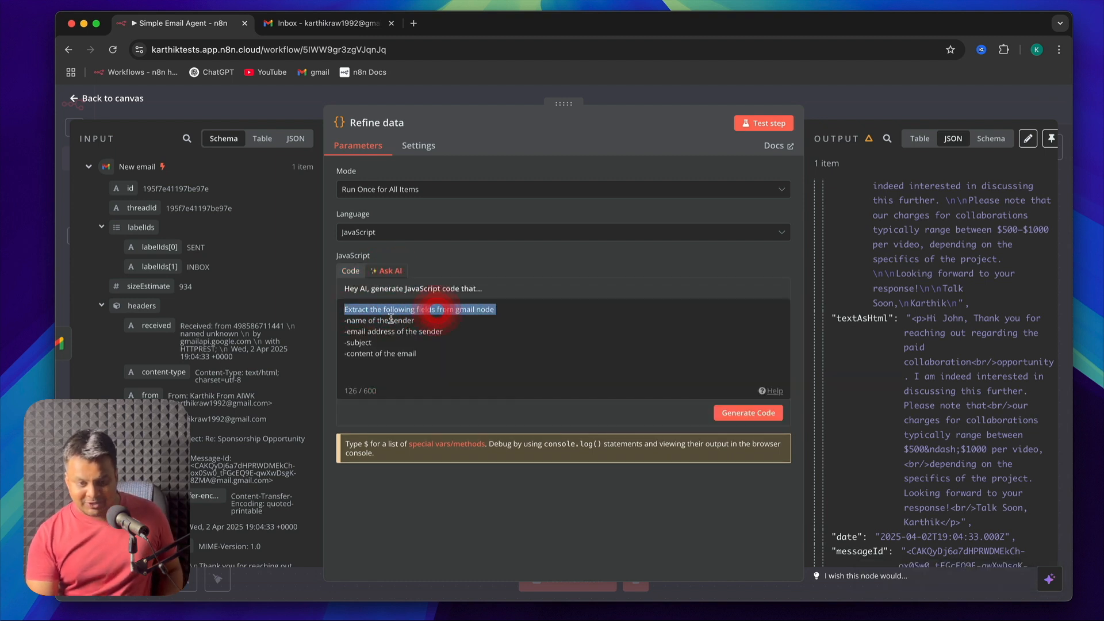
{"action": "triple_click", "coordinate": [371, 321]}
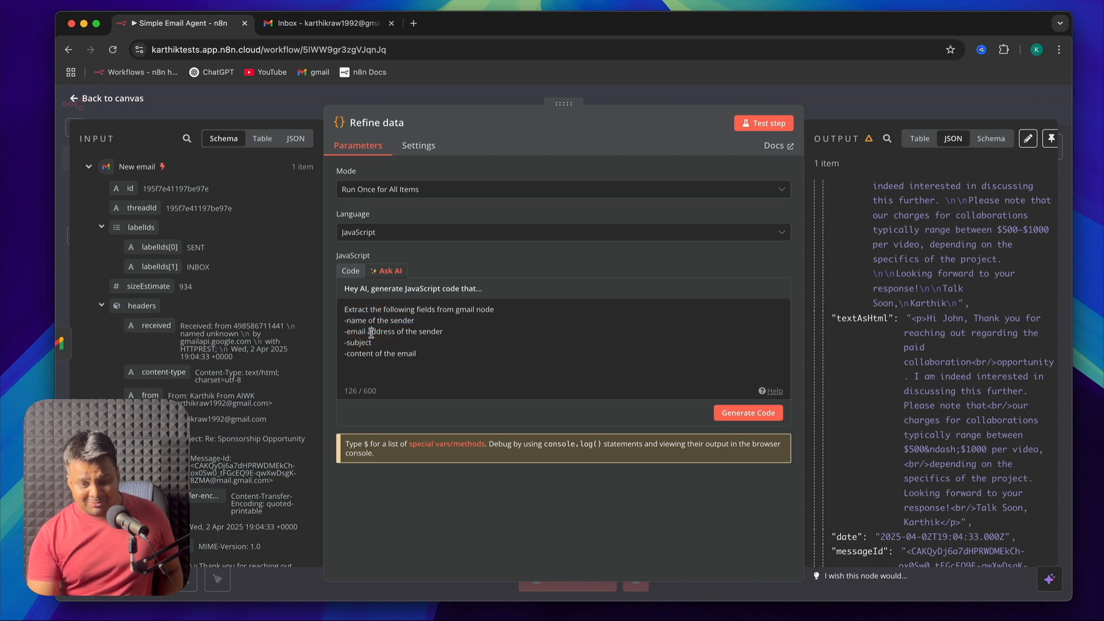
{"action": "triple_click", "coordinate": [371, 331]}
{"action": "triple_click", "coordinate": [356, 343]}
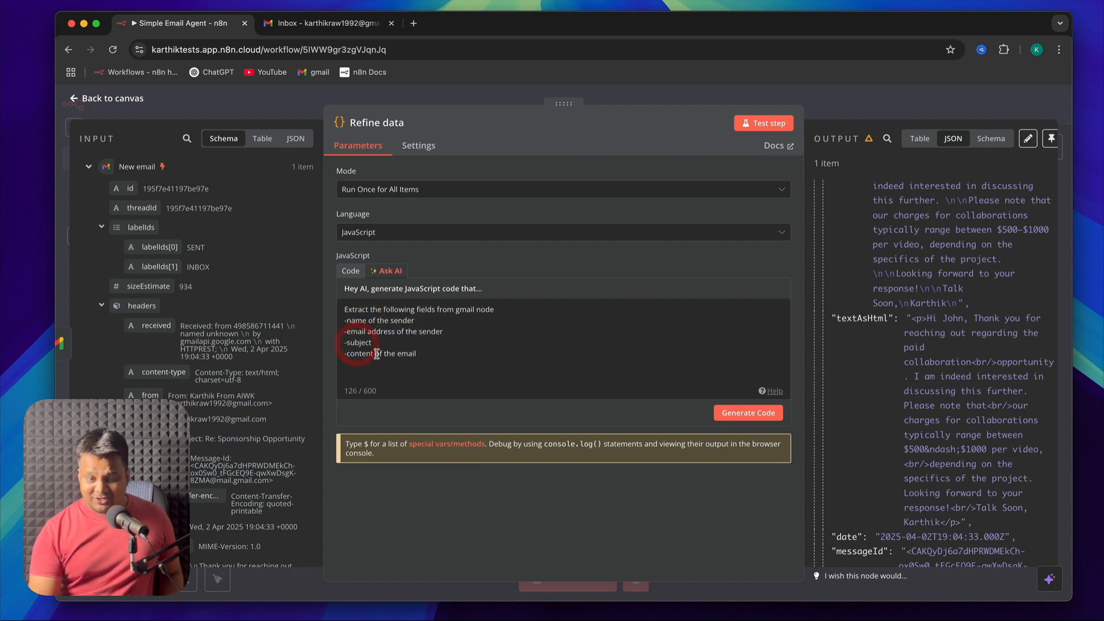
{"action": "triple_click", "coordinate": [377, 354]}
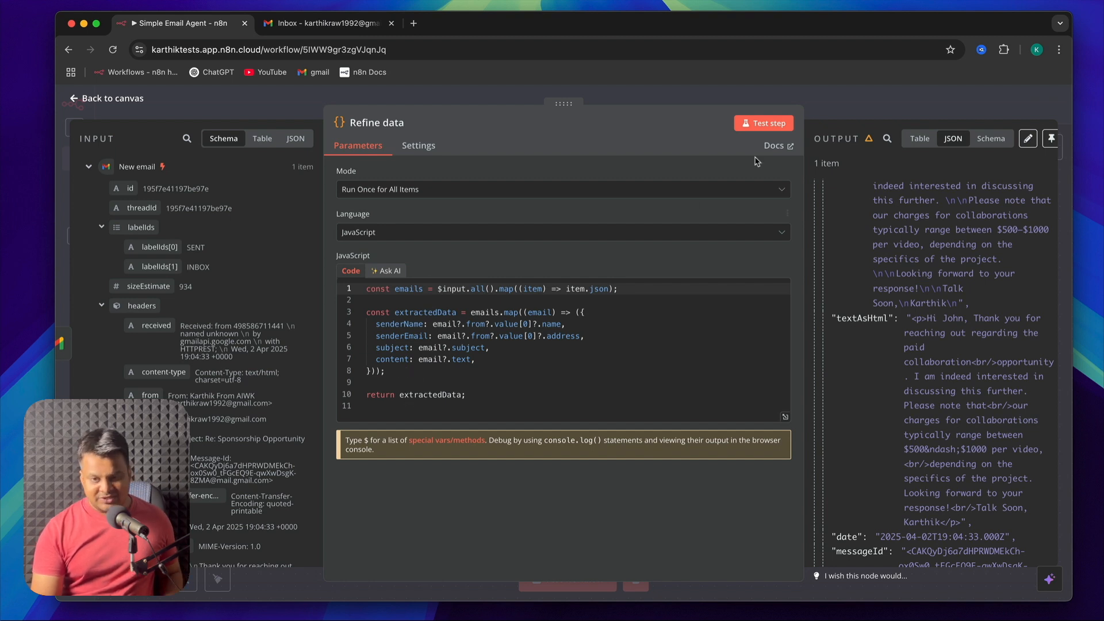
Test the Refine data node with the code that extracts senderName, senderEmail, subject and content
{"action": "left_click", "coordinate": [755, 129]}
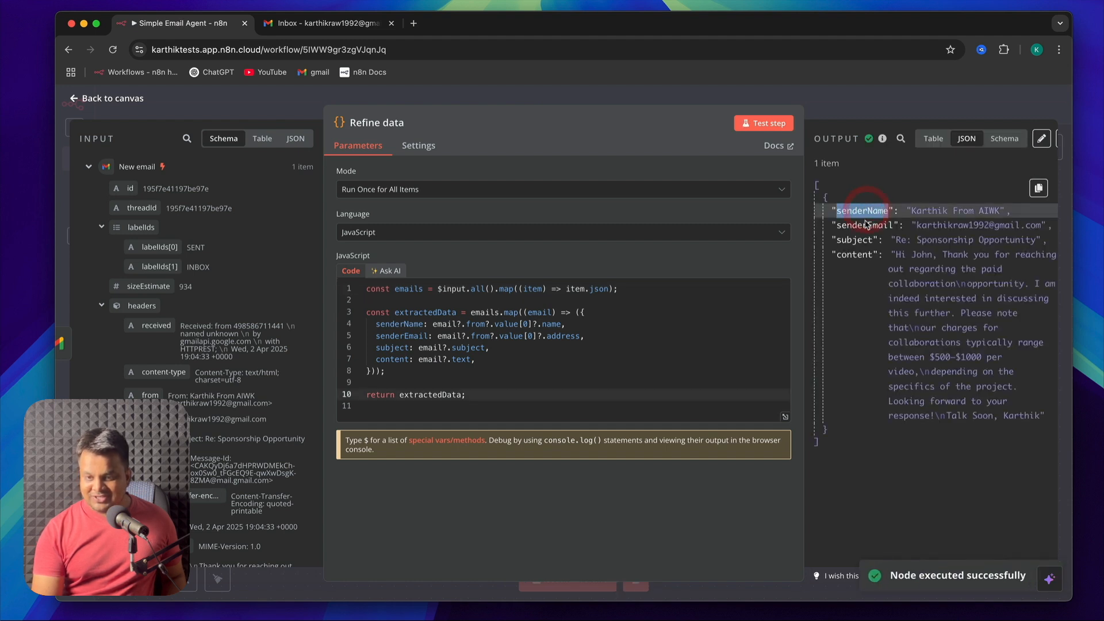
Compare the Refine data output fields, including subject and content, with the full email data received from the New email node
{"action": "double_click", "coordinate": [854, 241]}
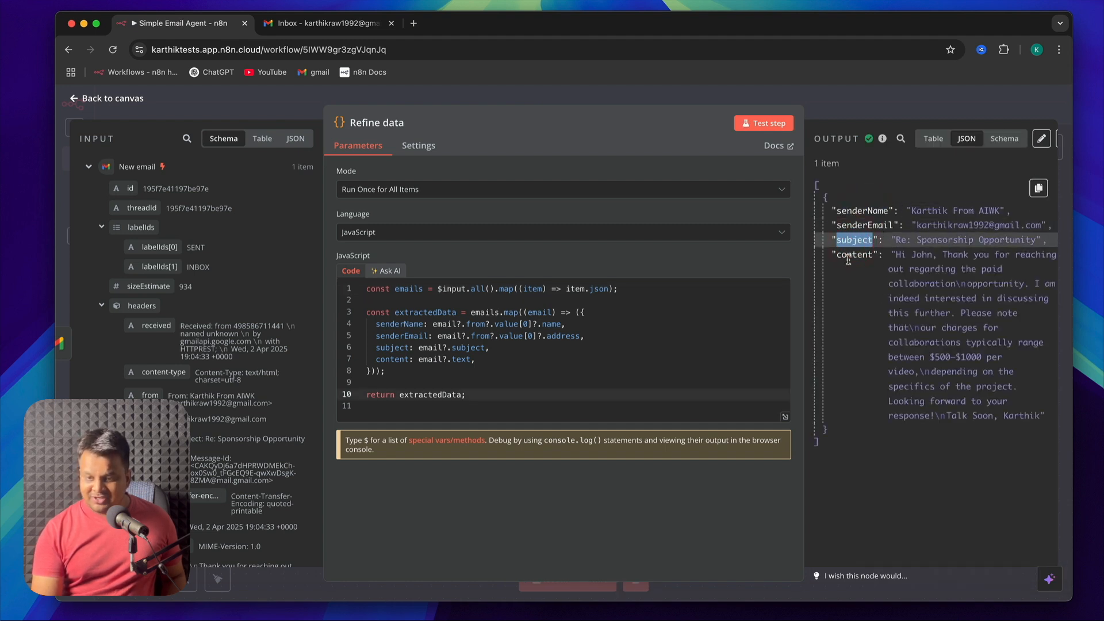
{"action": "double_click", "coordinate": [854, 255]}
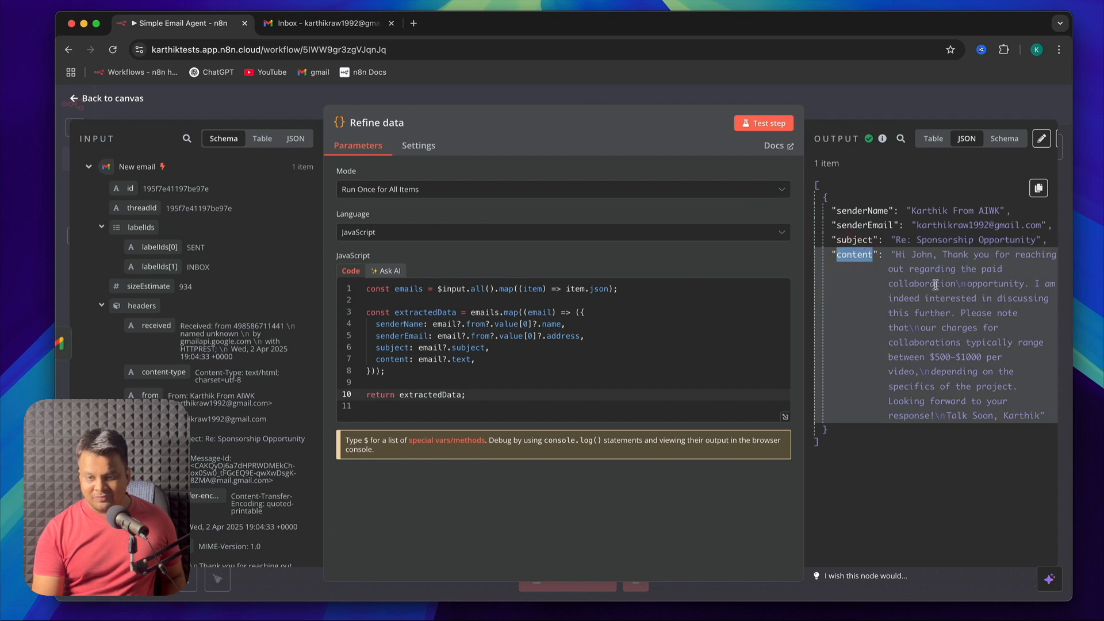
{"action": "scroll", "coordinate": [193, 299], "scroll_direction": "down", "scroll_amount": 10}
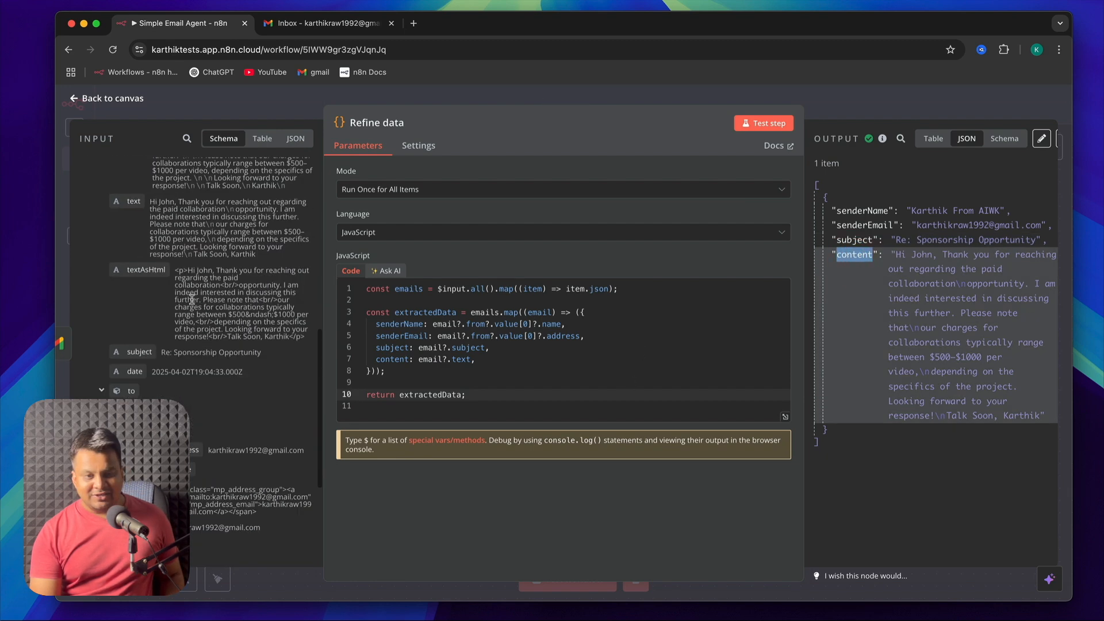
{"action": "scroll", "coordinate": [192, 299], "scroll_direction": "up", "scroll_amount": 10}
{"action": "scroll", "coordinate": [177, 339], "scroll_direction": "down", "scroll_amount": 10}
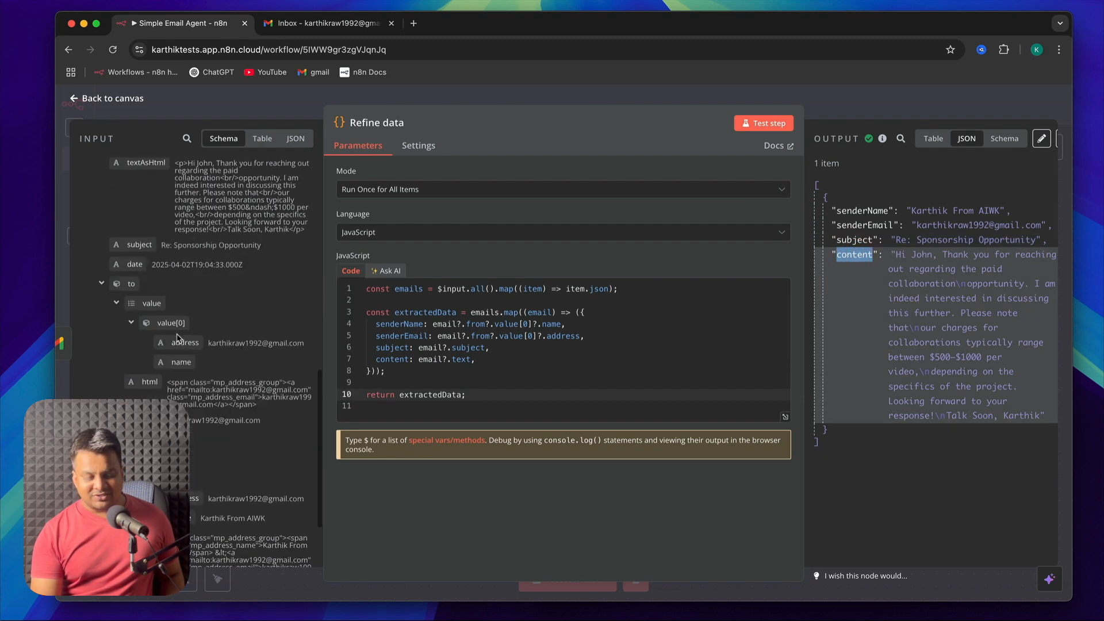
{"action": "scroll", "coordinate": [178, 338], "scroll_direction": "up", "scroll_amount": 10}
{"action": "left_click", "coordinate": [296, 138]}
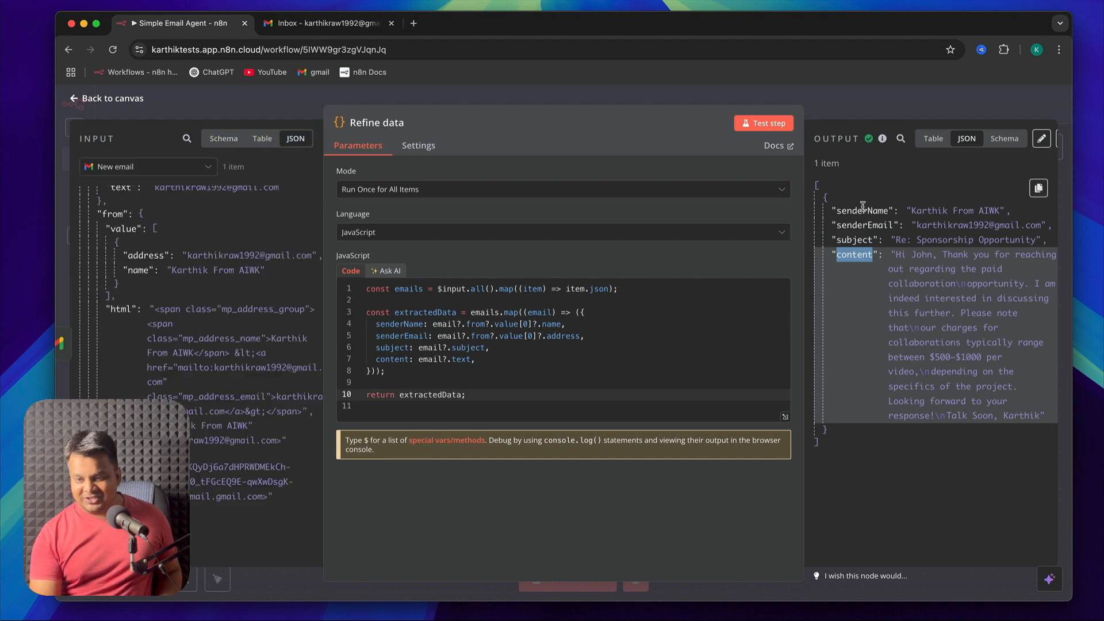
{"action": "left_click", "coordinate": [75, 104]}
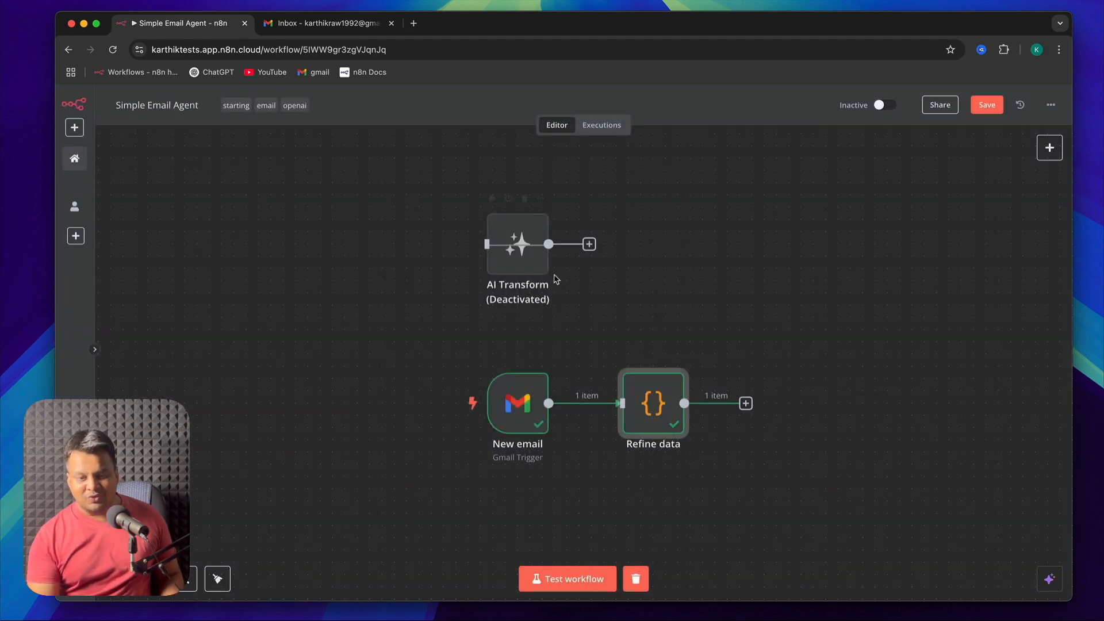
{"action": "left_click", "coordinate": [771, 304]}
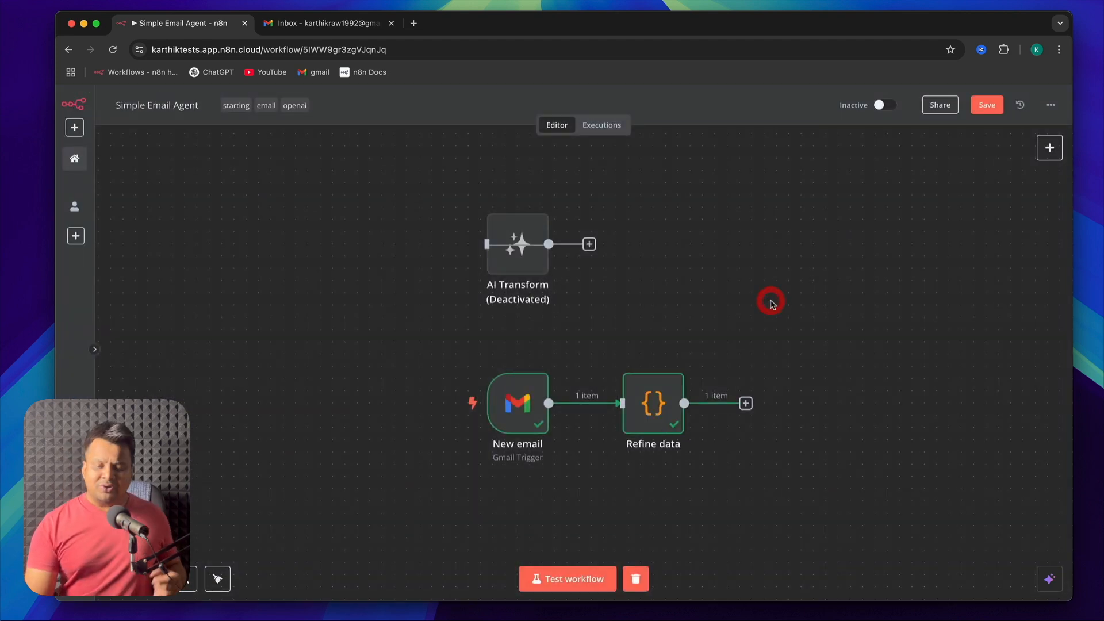
{"action": "left_click", "coordinate": [1050, 147]}
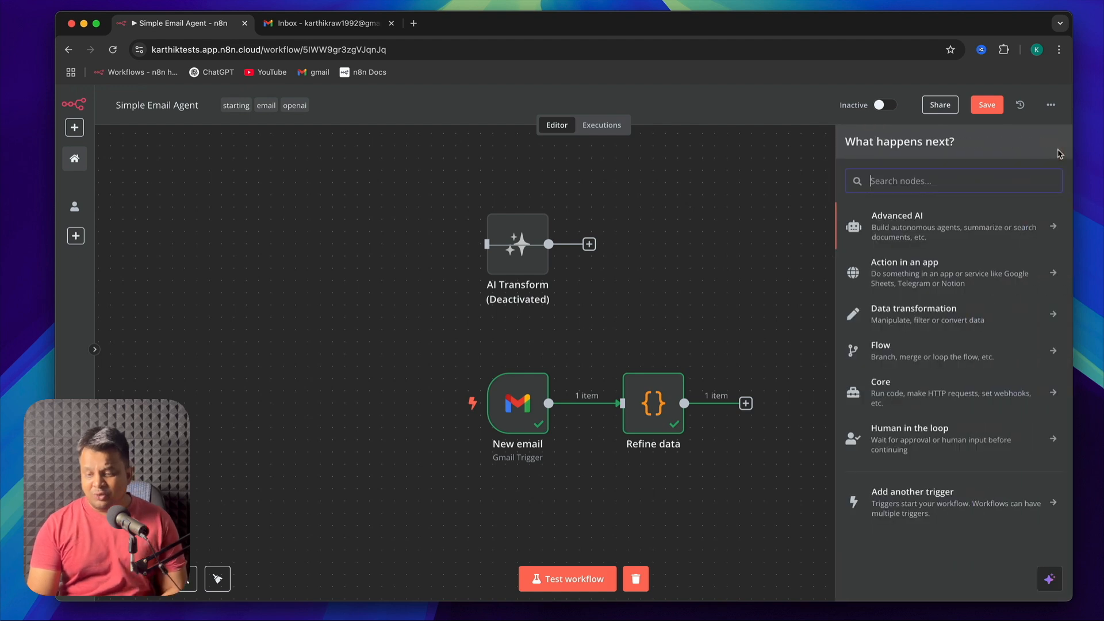
{"action": "left_click", "coordinate": [1020, 323]}
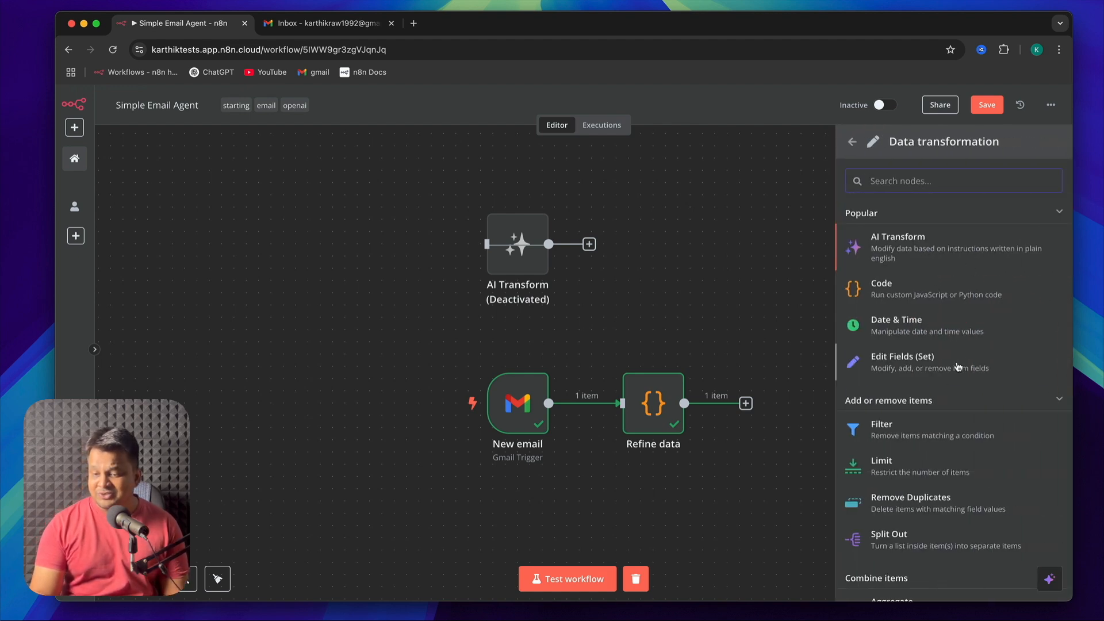
{"action": "left_click", "coordinate": [852, 144]}
{"action": "left_click", "coordinate": [756, 157]}
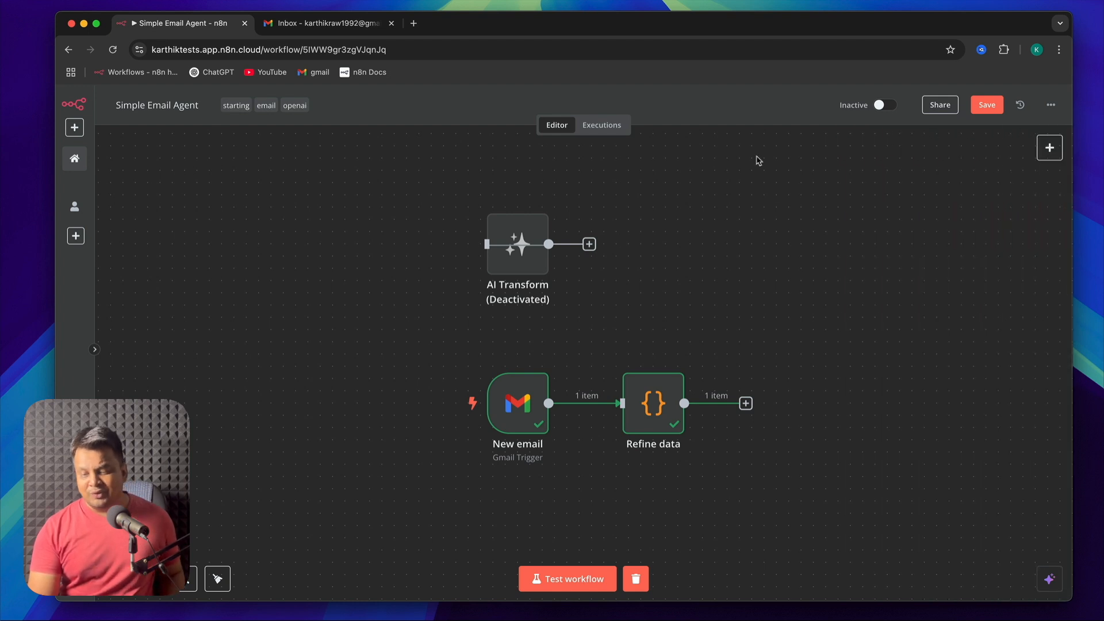
Add an AI Agent node after the Refine data node and return to the canvas
{"action": "scroll", "coordinate": [804, 250], "scroll_direction": "right", "scroll_amount": 1}
{"action": "scroll", "coordinate": [804, 250], "scroll_direction": "down", "scroll_amount": 1}
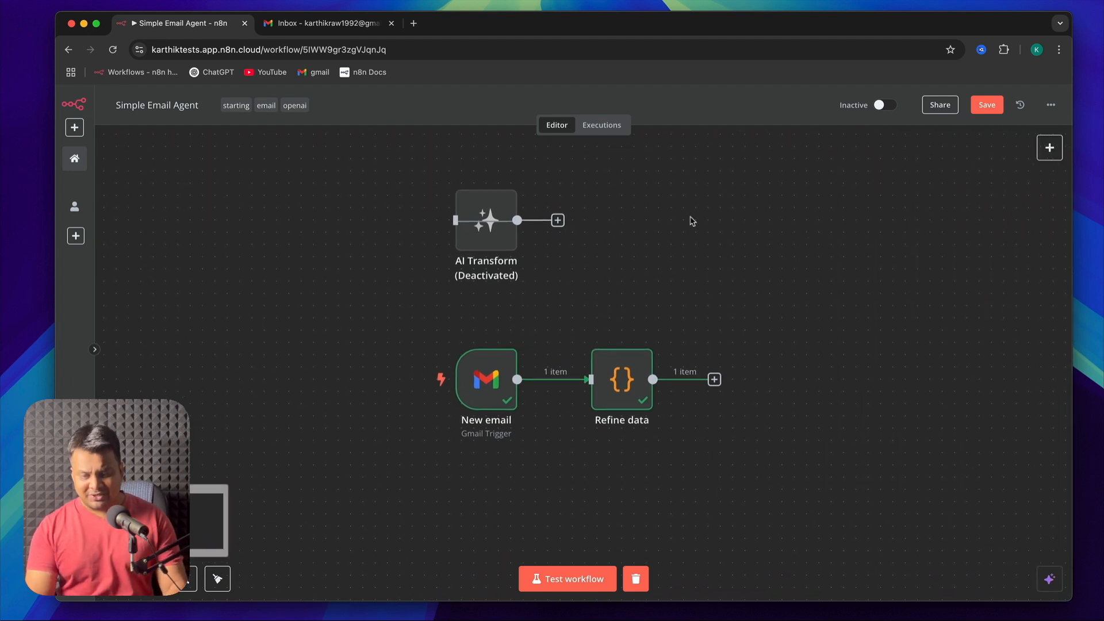
{"action": "left_click", "coordinate": [715, 380]}
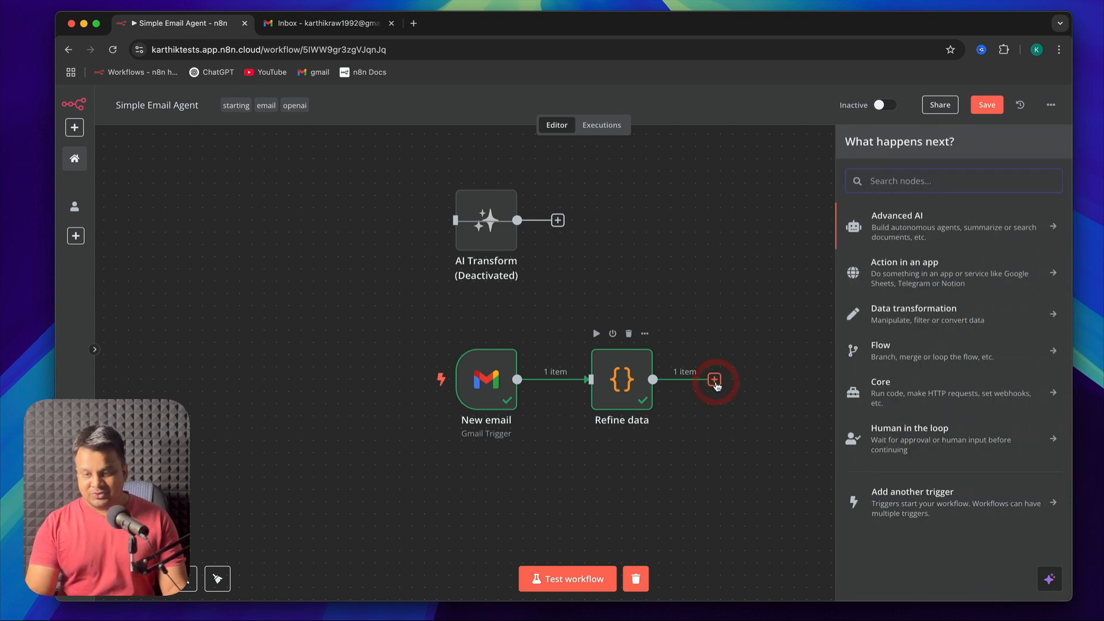
{"action": "left_click", "coordinate": [1033, 230]}
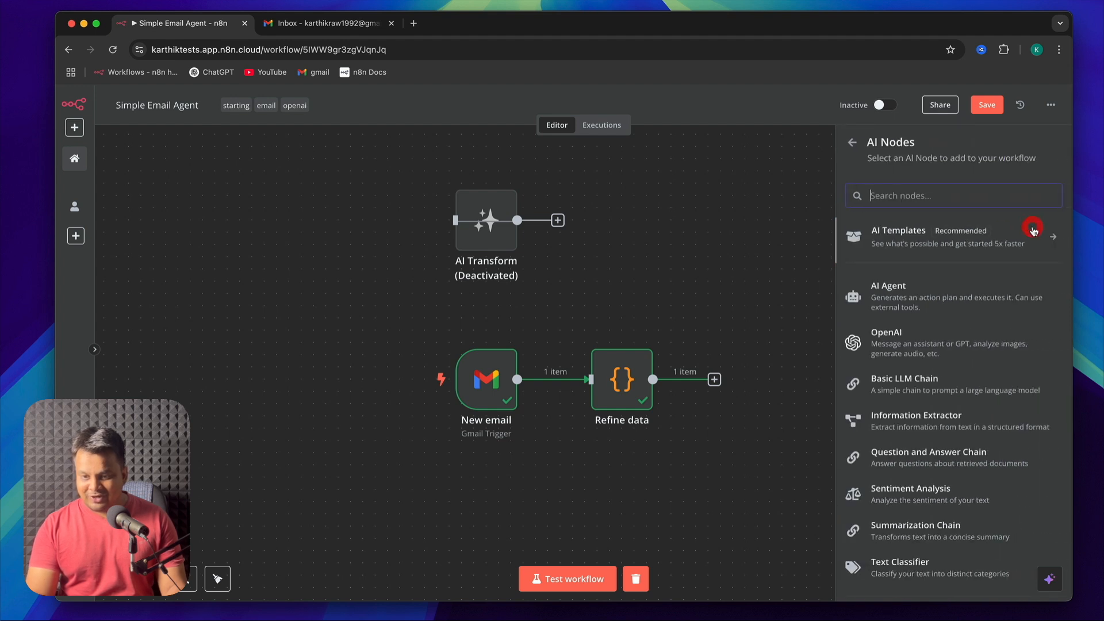
{"action": "scroll", "coordinate": [978, 319], "scroll_direction": "down", "scroll_amount": 1}
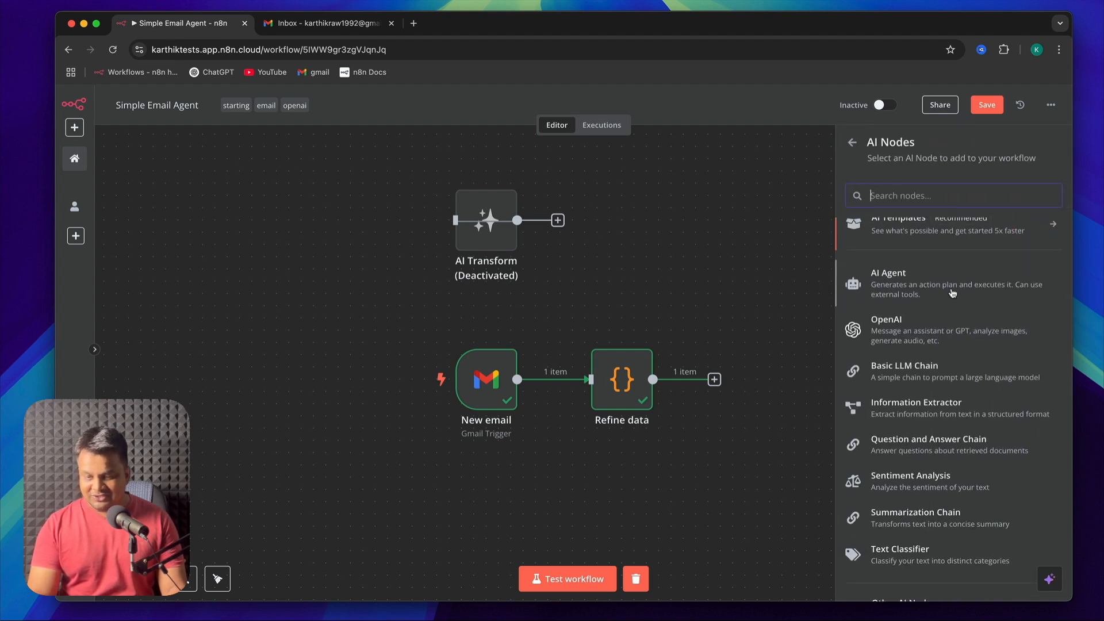
{"action": "scroll", "coordinate": [955, 290], "scroll_direction": "up", "scroll_amount": 1}
{"action": "left_click", "coordinate": [854, 144]}
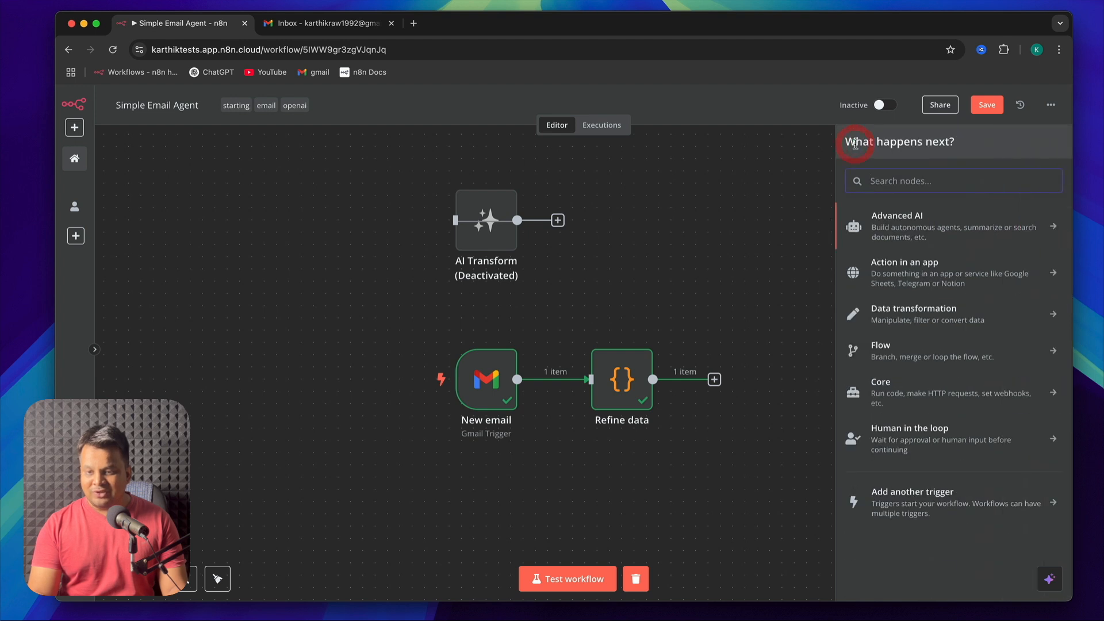
{"action": "type", "text": "ai ag"}
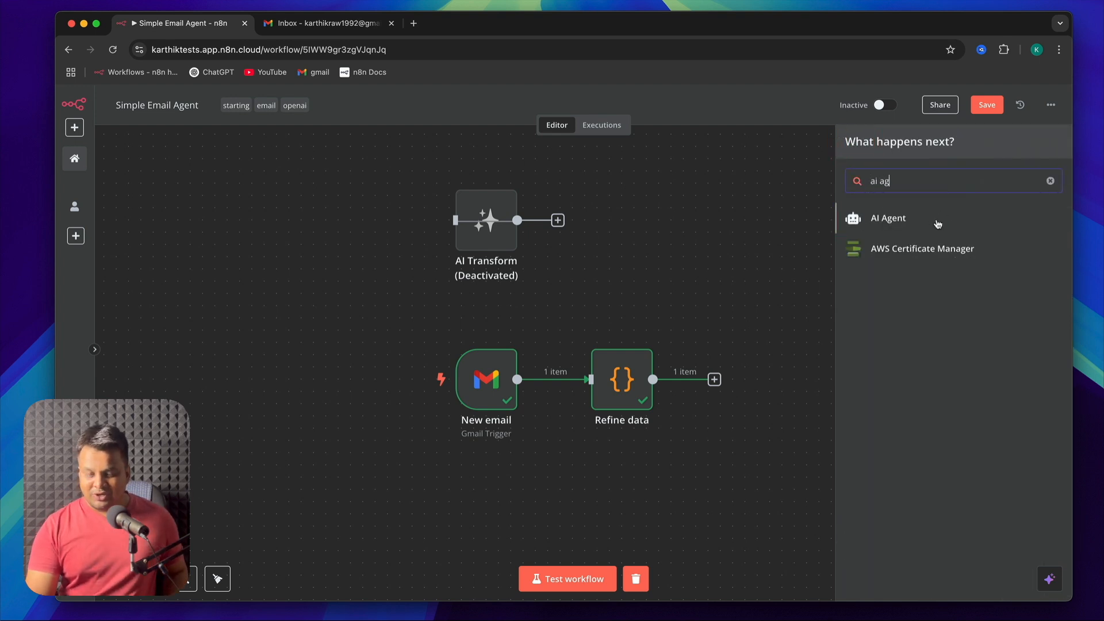
{"action": "left_click", "coordinate": [937, 220]}
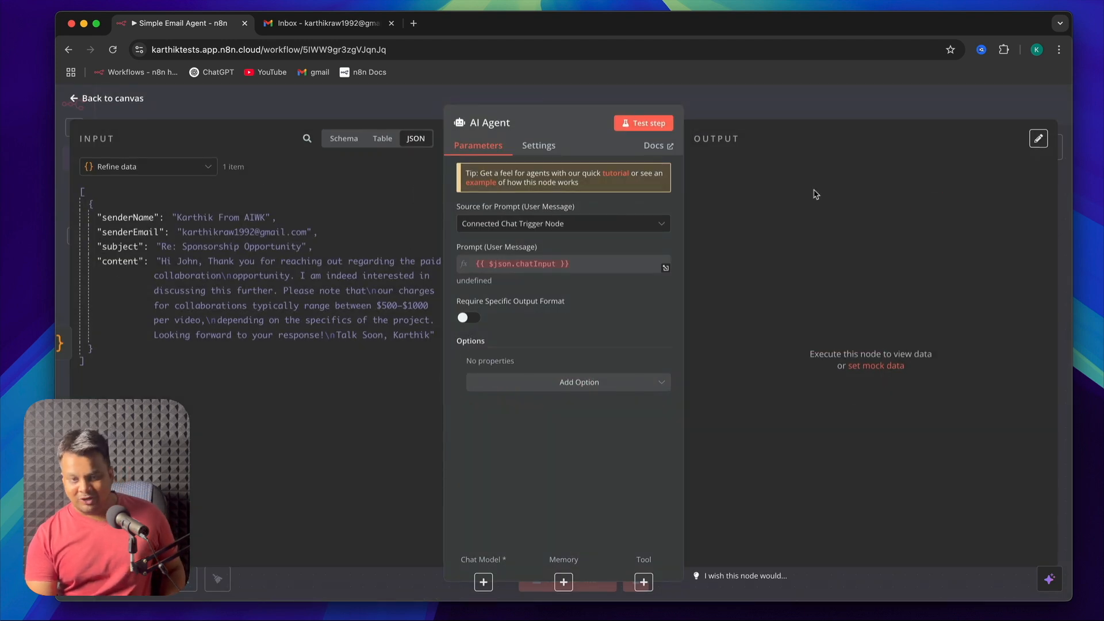
{"action": "left_click", "coordinate": [114, 105]}
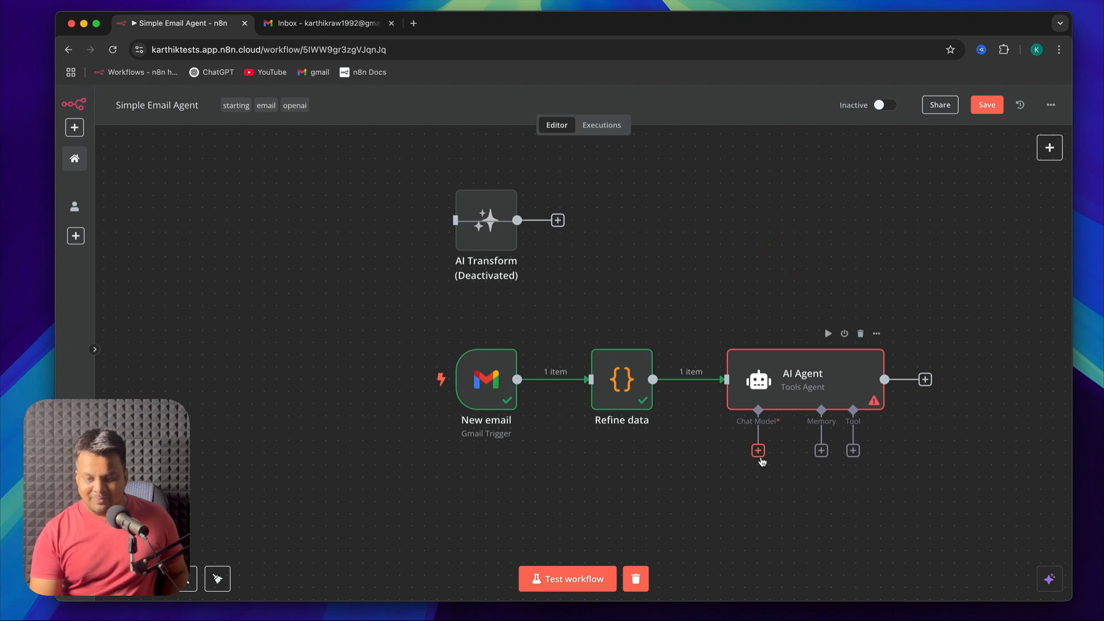
Attach an OpenAI Chat Model to the AI Agent, keeping the OpenAi account credential and the gpt-4o-mini model
{"action": "left_click", "coordinate": [758, 451]}
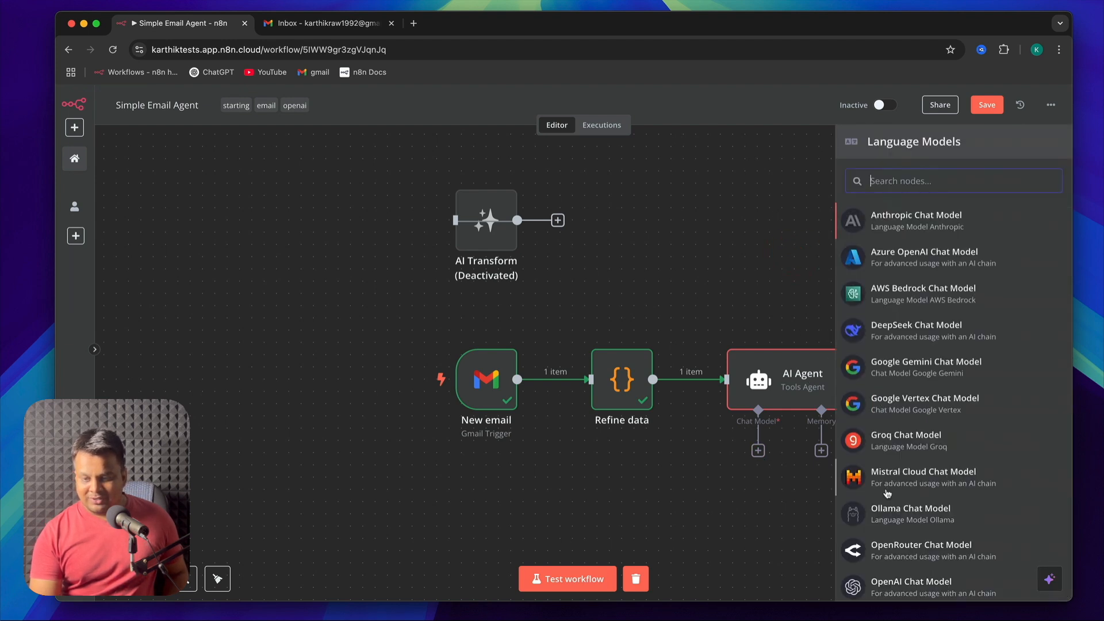
{"action": "scroll", "coordinate": [913, 495], "scroll_direction": "down", "scroll_amount": 1}
{"action": "left_click", "coordinate": [936, 555]}
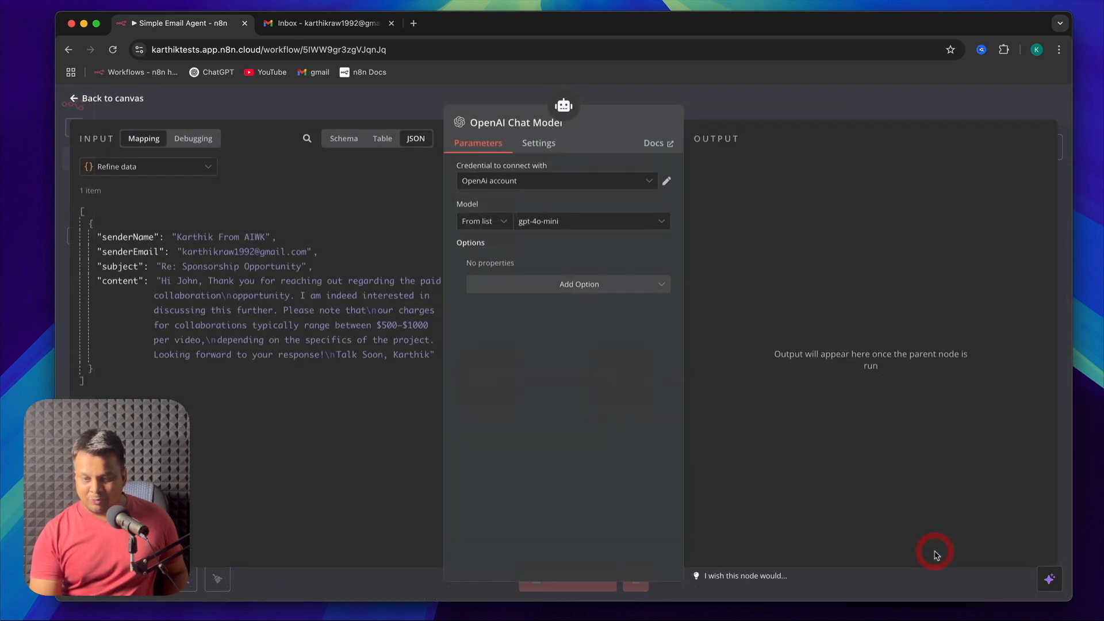
{"action": "left_click", "coordinate": [96, 101]}
Attach Simple Memory to the AI Agent and map its Context Window Length to the content field from Refine data
{"action": "left_click", "coordinate": [821, 450]}
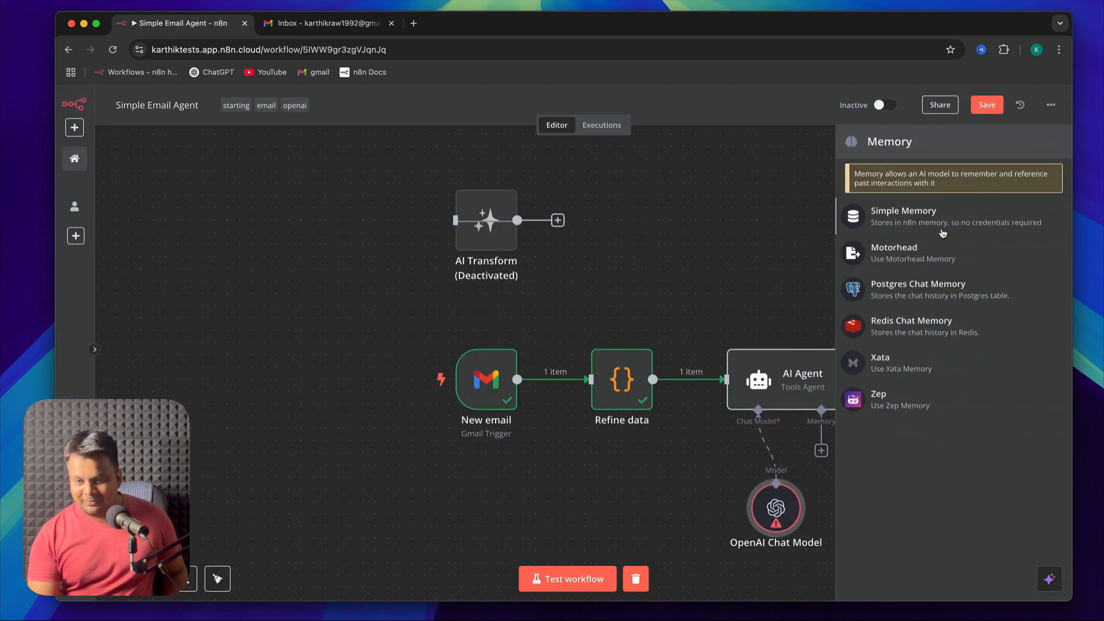
{"action": "left_click", "coordinate": [939, 229]}
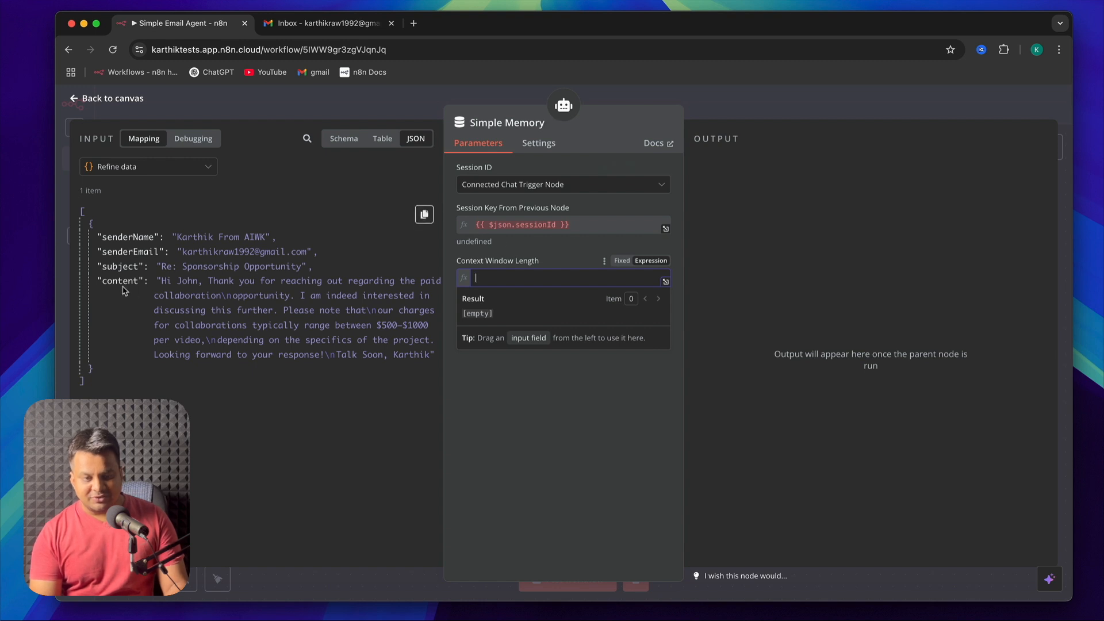
{"action": "left_click_drag", "start_coordinate": [118, 282], "coordinate": [535, 282]}
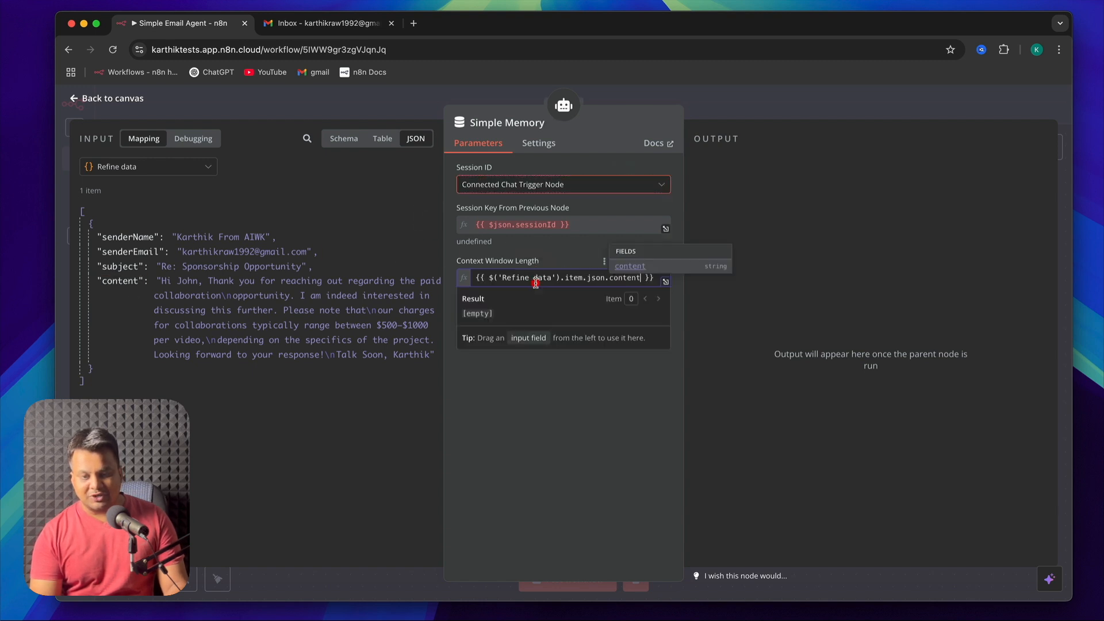
{"action": "left_click", "coordinate": [83, 108]}
{"action": "left_click", "coordinate": [807, 208]}
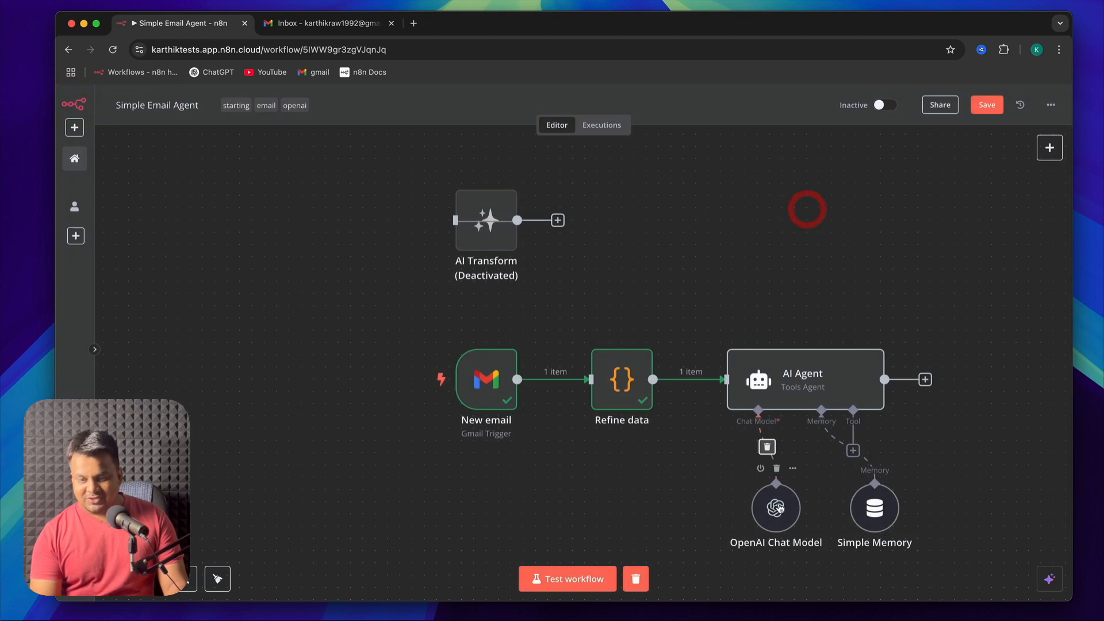
Rearrange the chat model and memory nodes beneath the AI Agent and attach a Gmail Tool to it
{"action": "left_click_drag", "start_coordinate": [780, 509], "coordinate": [732, 504]}
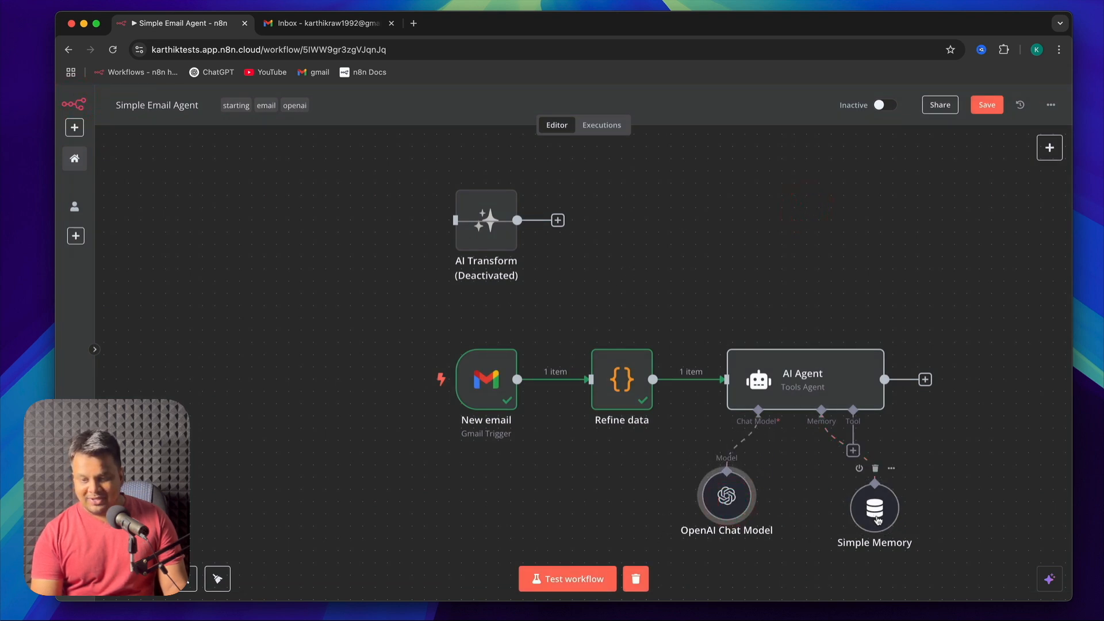
{"action": "left_click_drag", "start_coordinate": [877, 520], "coordinate": [815, 508]}
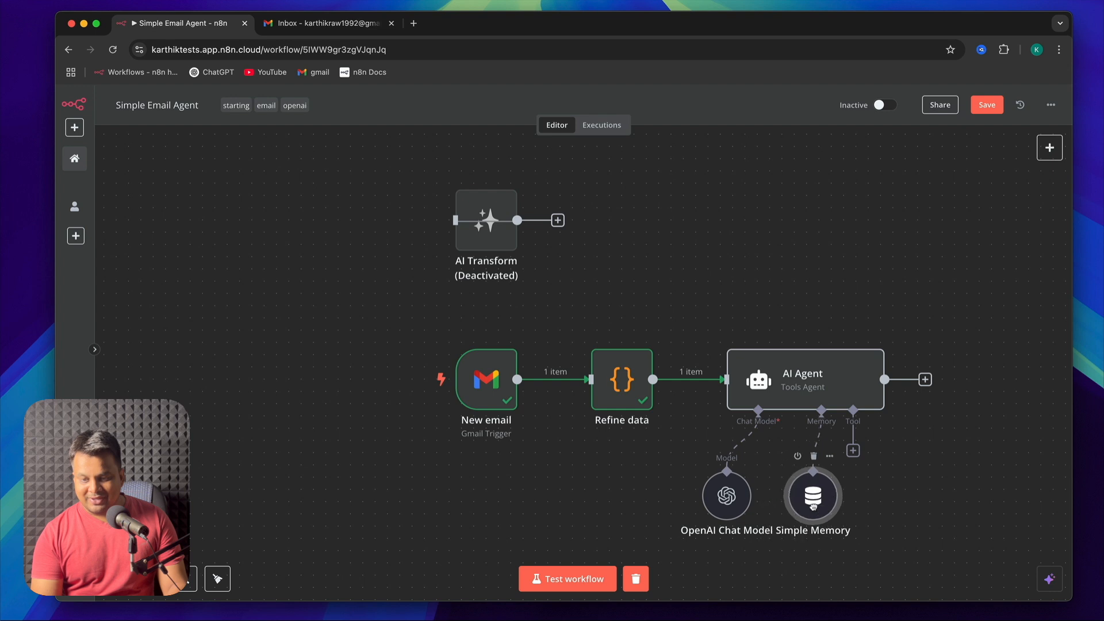
{"action": "left_click", "coordinate": [853, 454]}
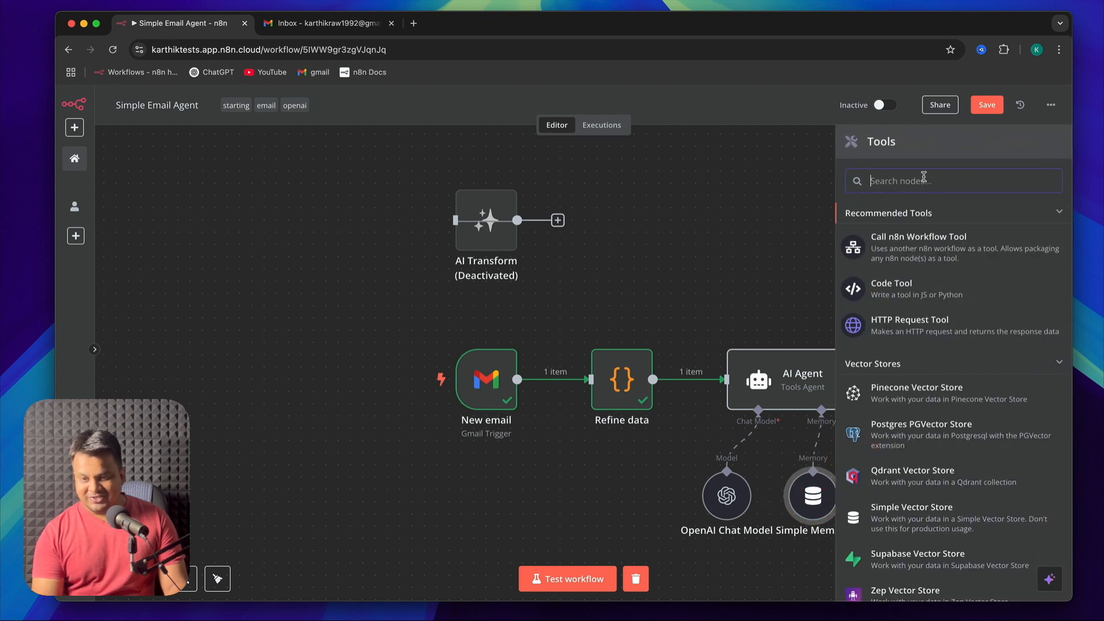
{"action": "type", "text": "gmail"}
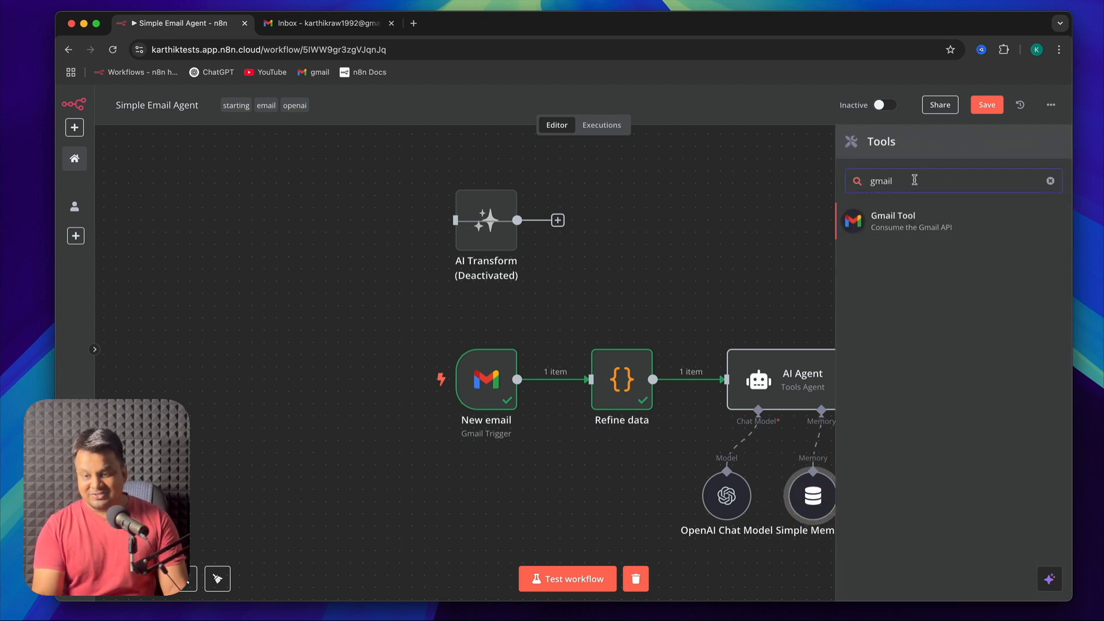
{"action": "left_click", "coordinate": [941, 226]}
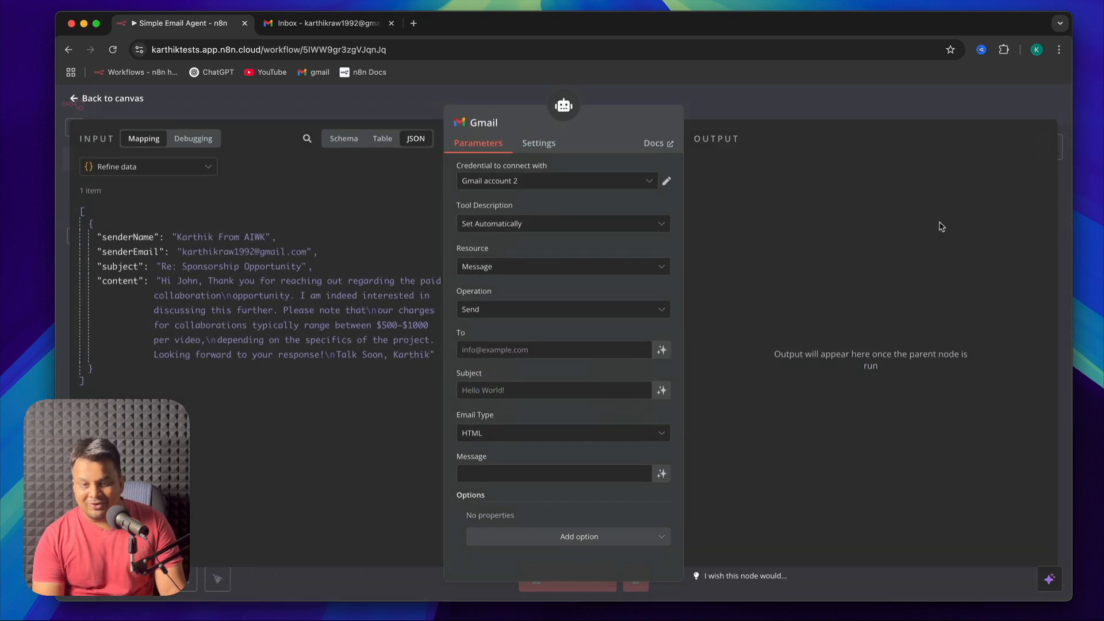
Configure the Gmail tool with credential Gmail account 2, an automatic tool description, resource Message and operation Send
{"action": "left_click", "coordinate": [537, 183]}
{"action": "left_click", "coordinate": [523, 211]}
{"action": "left_click", "coordinate": [551, 223]}
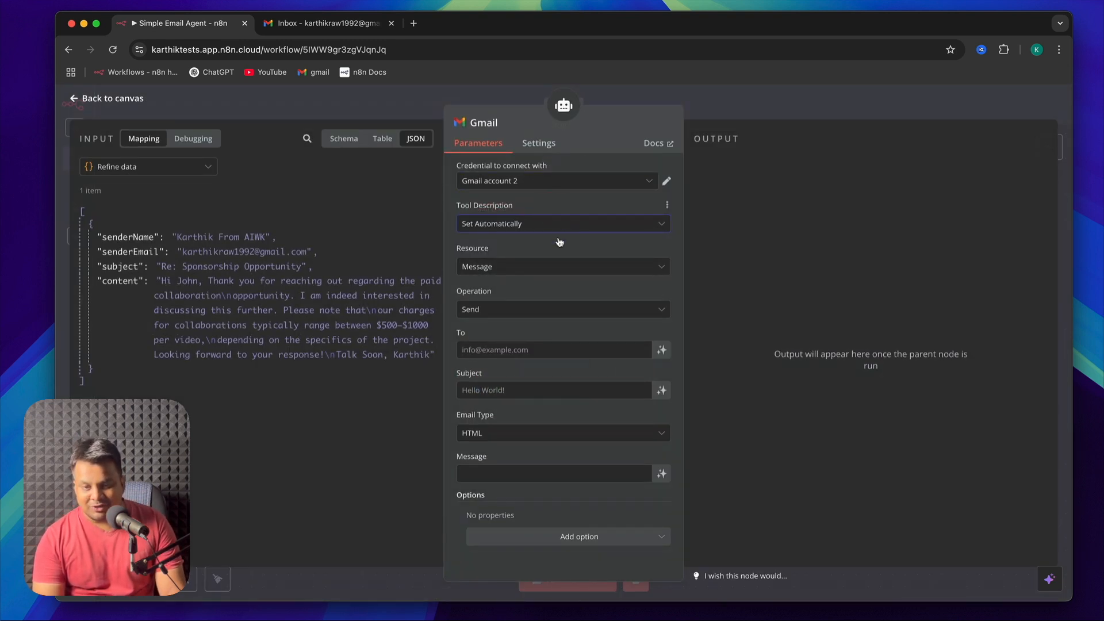
{"action": "left_click", "coordinate": [573, 270]}
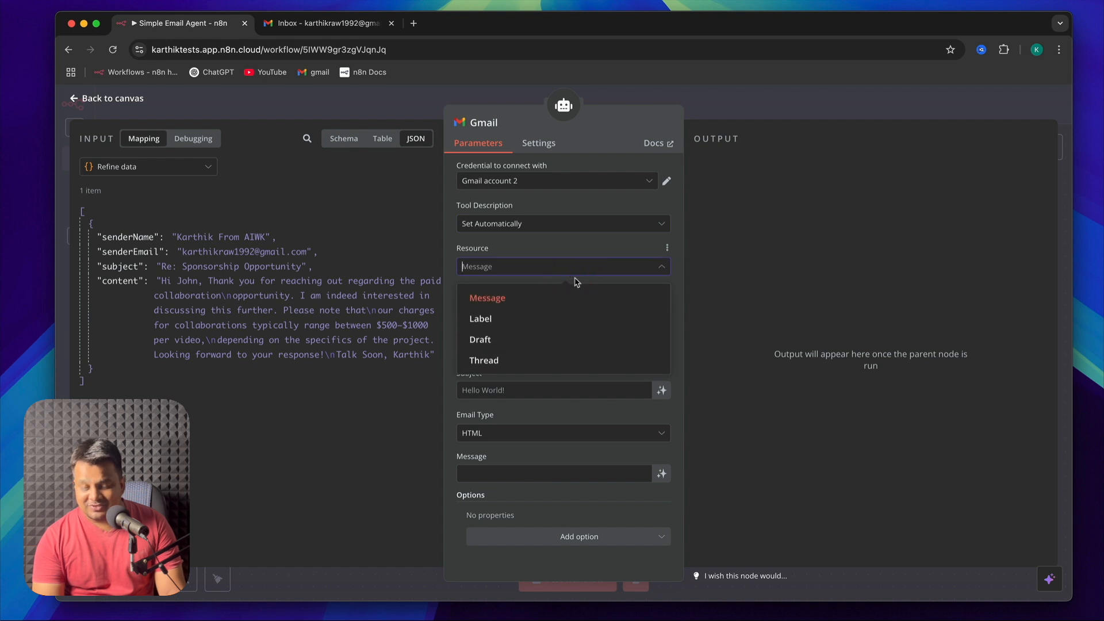
{"action": "left_click", "coordinate": [562, 299]}
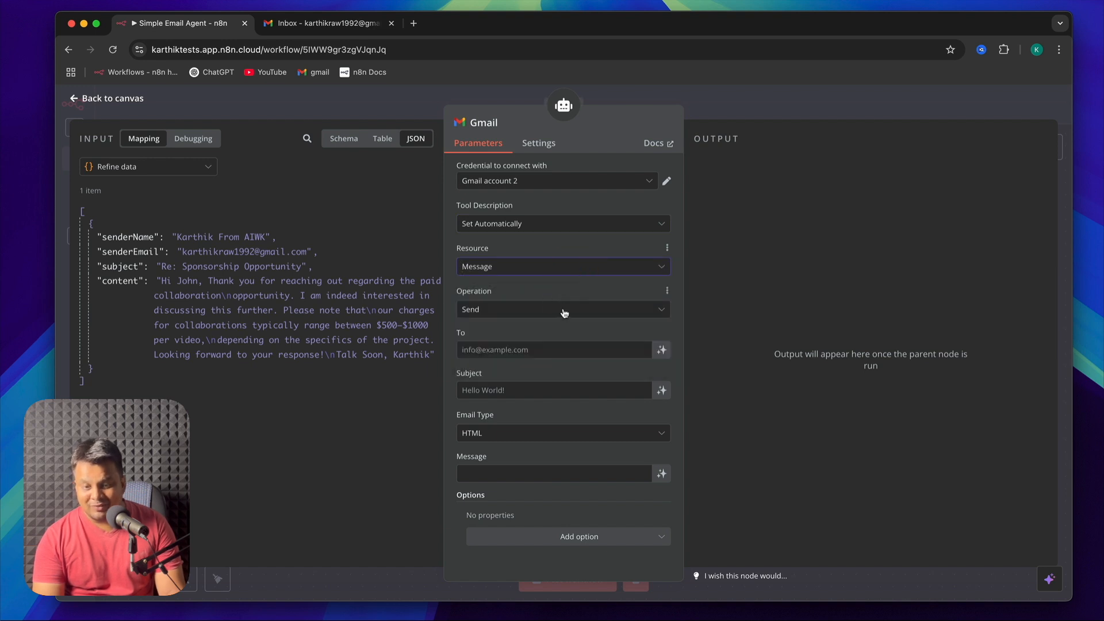
{"action": "left_click", "coordinate": [564, 313]}
{"action": "left_click", "coordinate": [562, 311]}
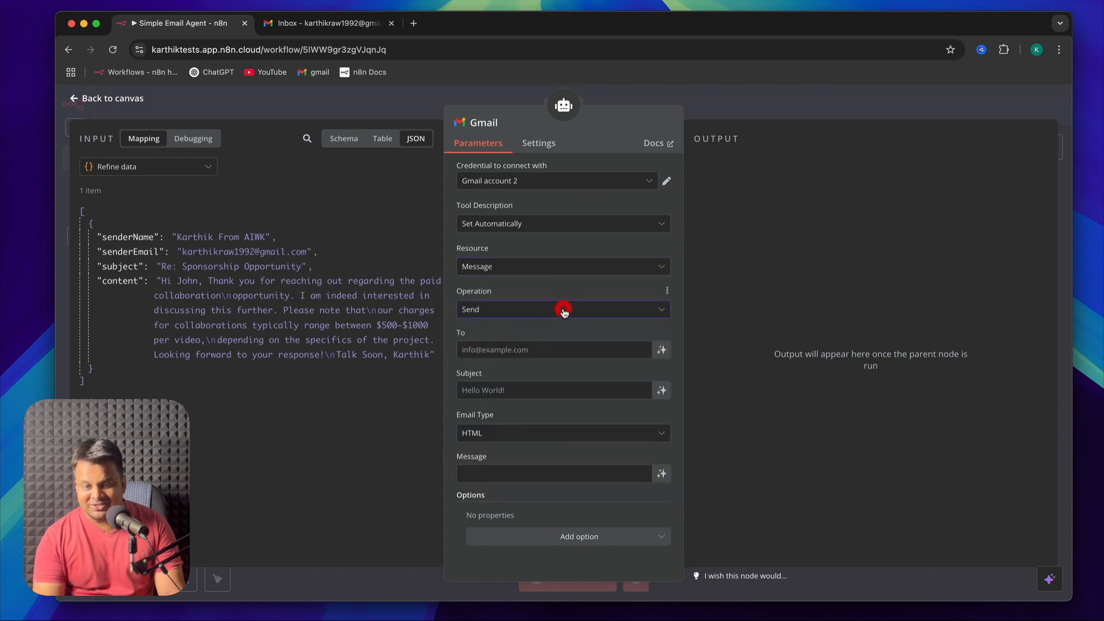
Let the model define the Gmail tool's To, Subject and Message parameters automatically
{"action": "left_click", "coordinate": [662, 350]}
{"action": "left_click", "coordinate": [663, 409]}
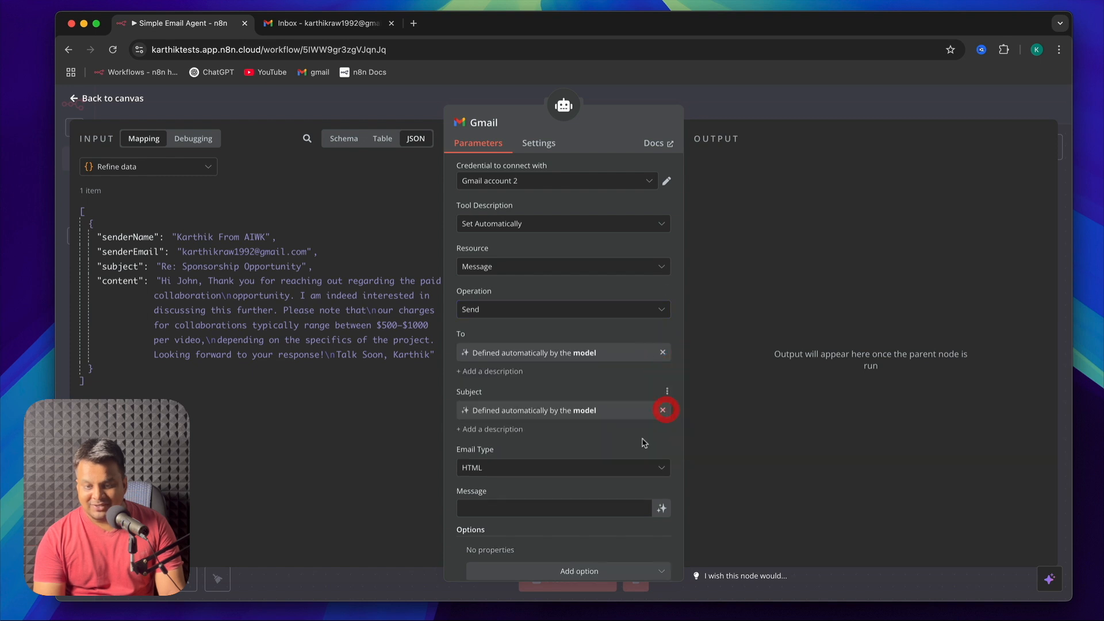
{"action": "left_click", "coordinate": [662, 508]}
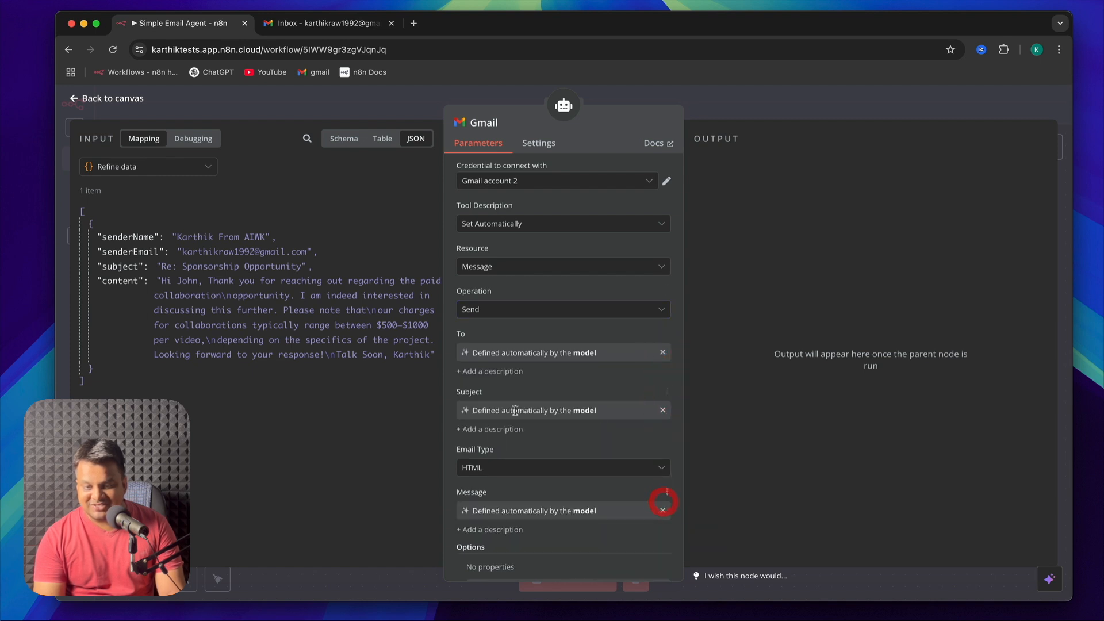
Let the model define the Gmail tool's To parameter again and set the Email Type to Text
{"action": "left_click", "coordinate": [662, 352]}
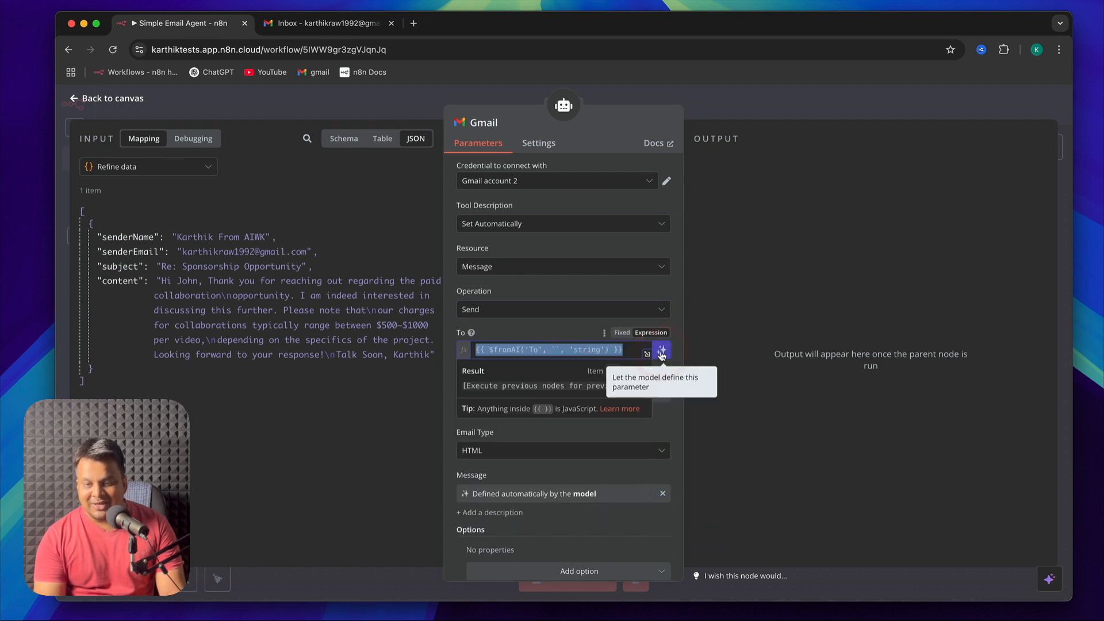
{"action": "left_click", "coordinate": [660, 351]}
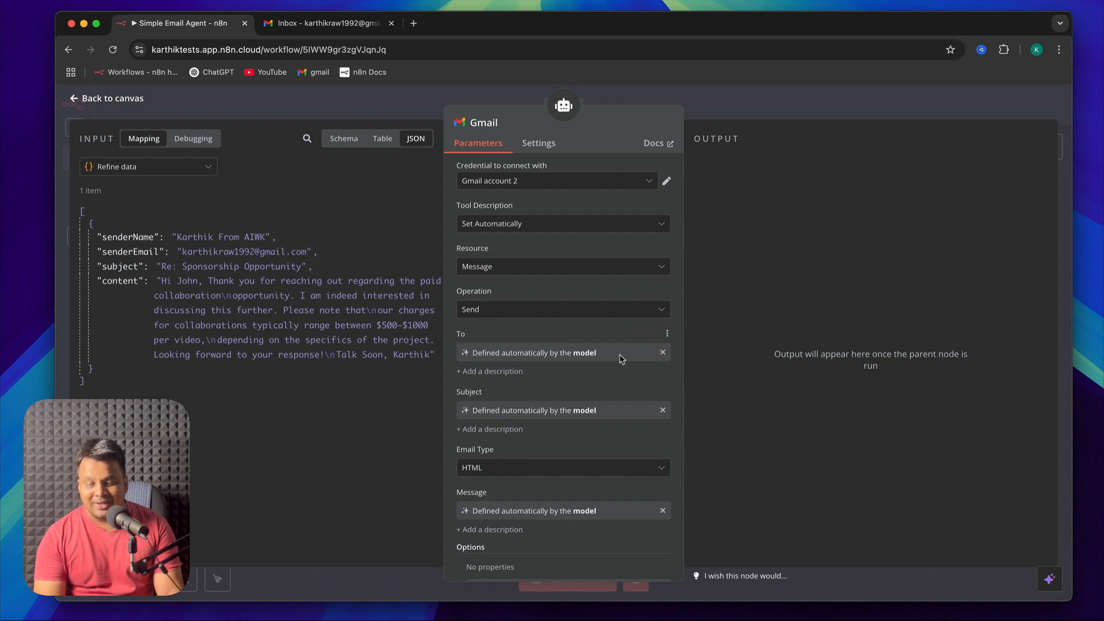
{"action": "scroll", "coordinate": [620, 463], "scroll_direction": "down", "scroll_amount": 1}
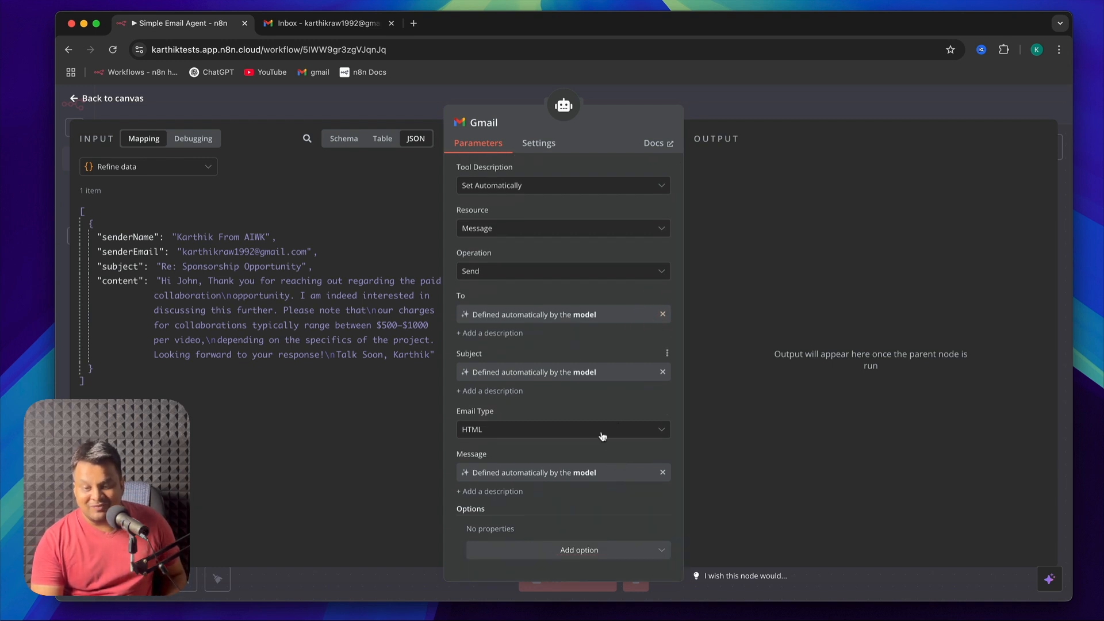
{"action": "left_click", "coordinate": [614, 432]}
{"action": "left_click", "coordinate": [532, 460]}
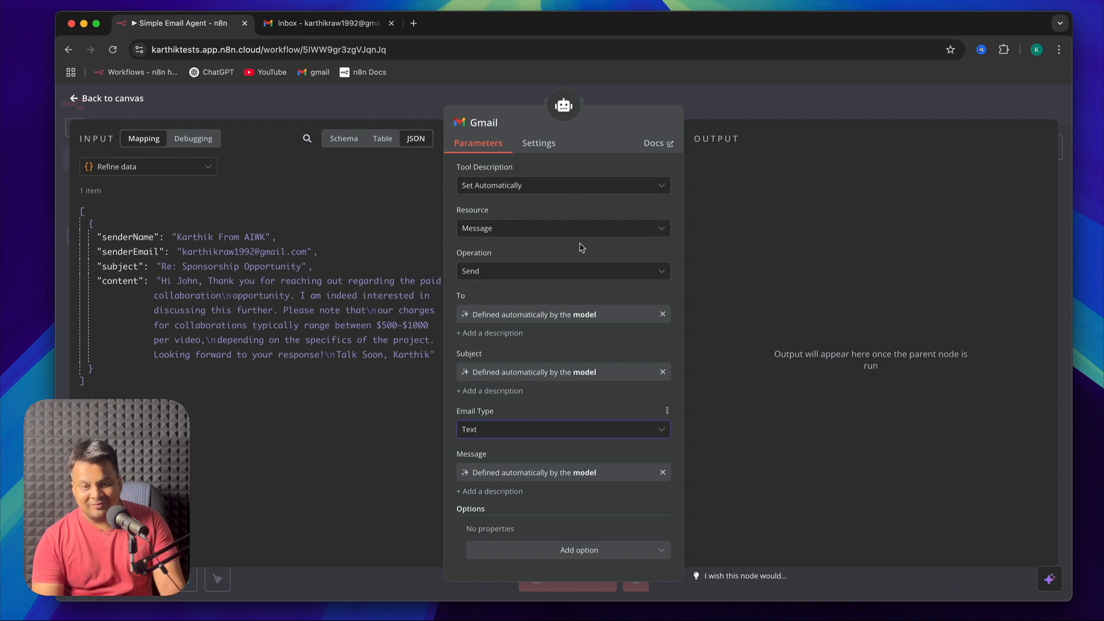
Reselect Gmail account 2 as the Gmail tool's credential and return to the workflow canvas
{"action": "scroll", "coordinate": [539, 267], "scroll_direction": "up", "scroll_amount": 1}
{"action": "left_click", "coordinate": [529, 180]}
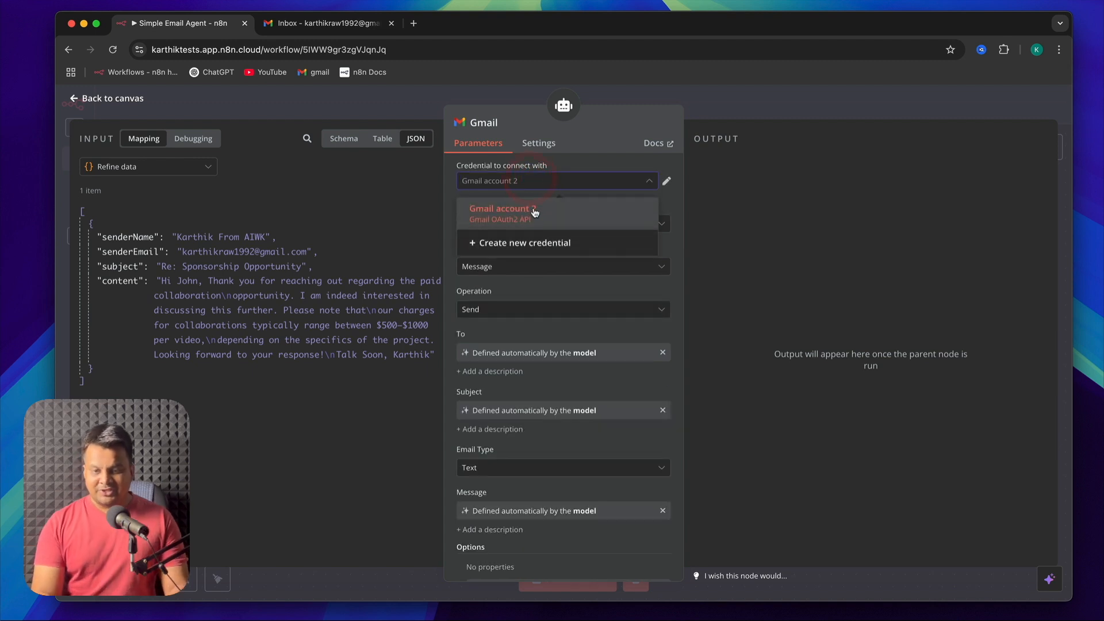
{"action": "left_click", "coordinate": [535, 210]}
{"action": "left_click", "coordinate": [532, 181]}
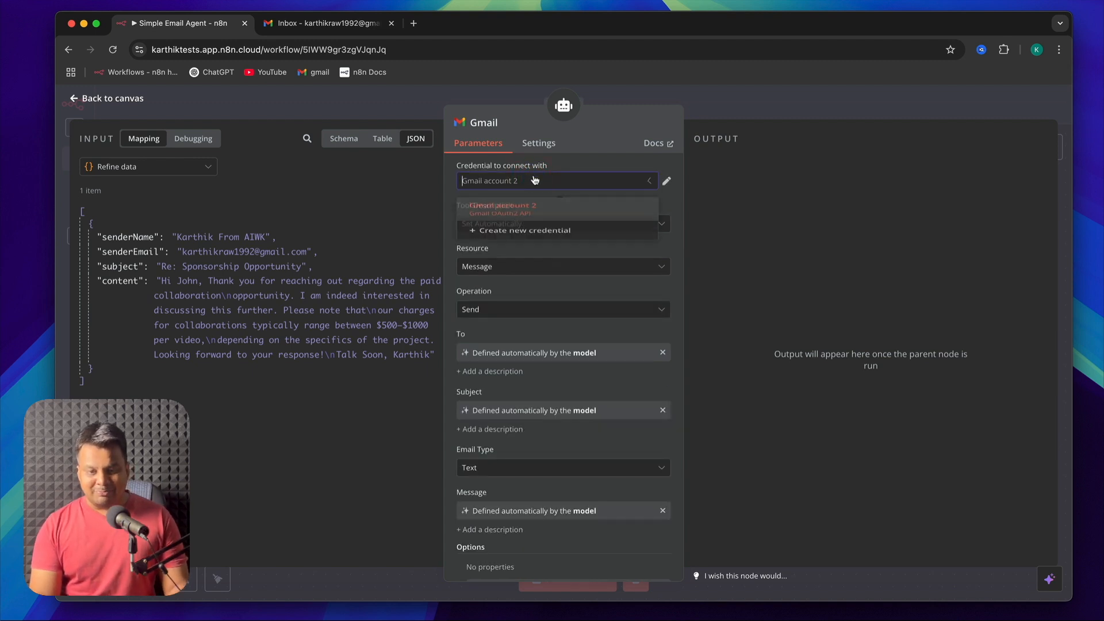
{"action": "left_click", "coordinate": [534, 212]}
{"action": "left_click", "coordinate": [75, 99]}
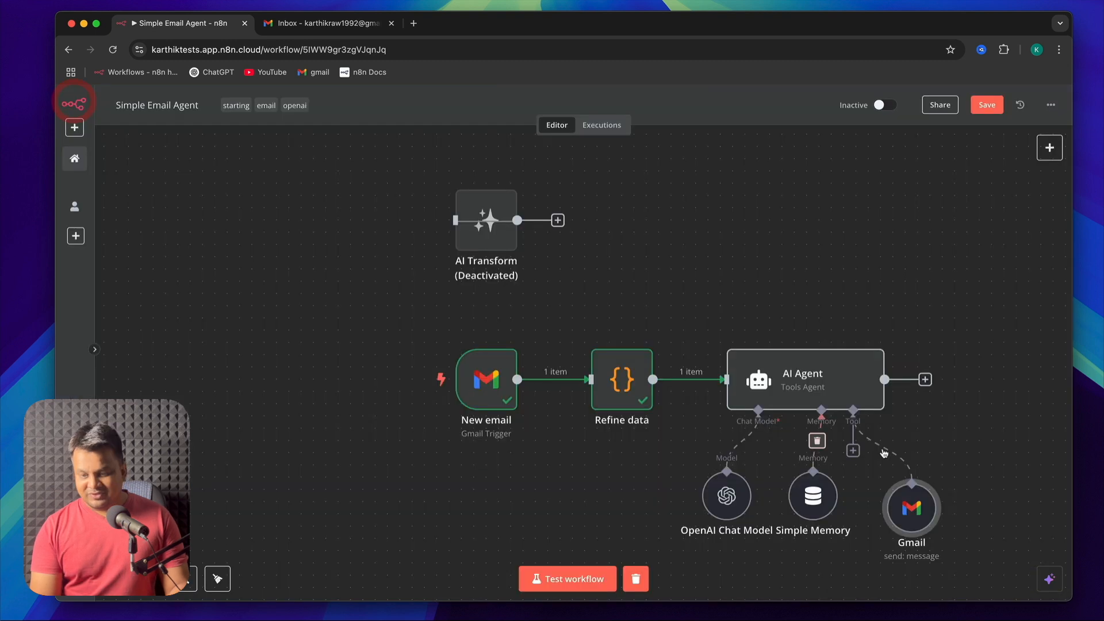
Set the AI Agent's prompt source to Define below and begin the user message with "Reply to the following email, details below:"
{"action": "double_click", "coordinate": [808, 378]}
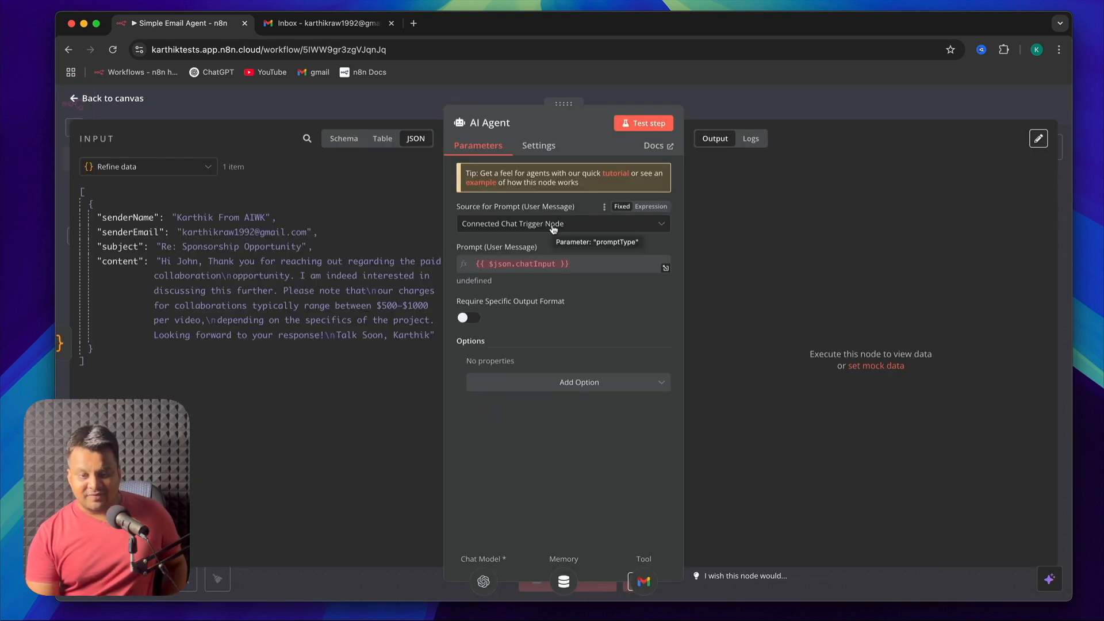
{"action": "left_click", "coordinate": [553, 225]}
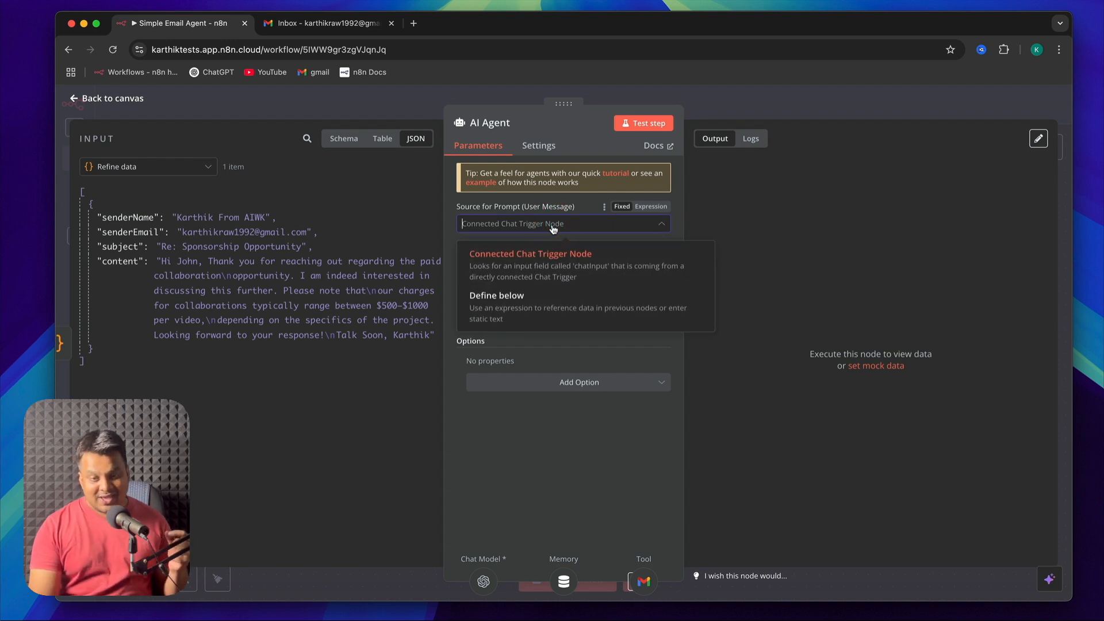
{"action": "left_click", "coordinate": [552, 302]}
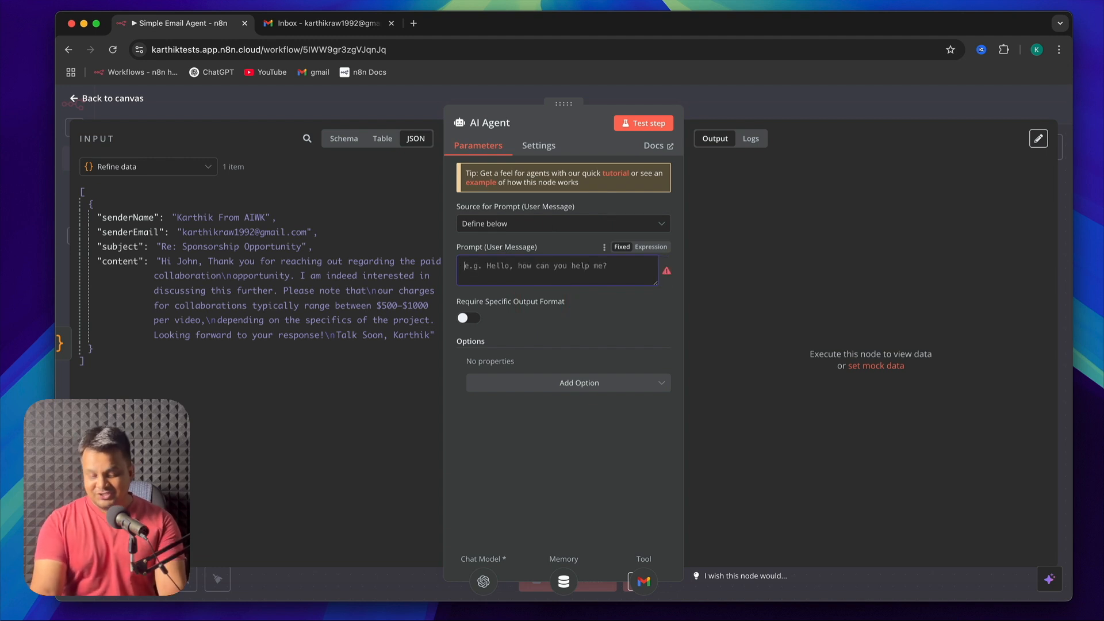
{"action": "type", "text": "Reply to the fol"}
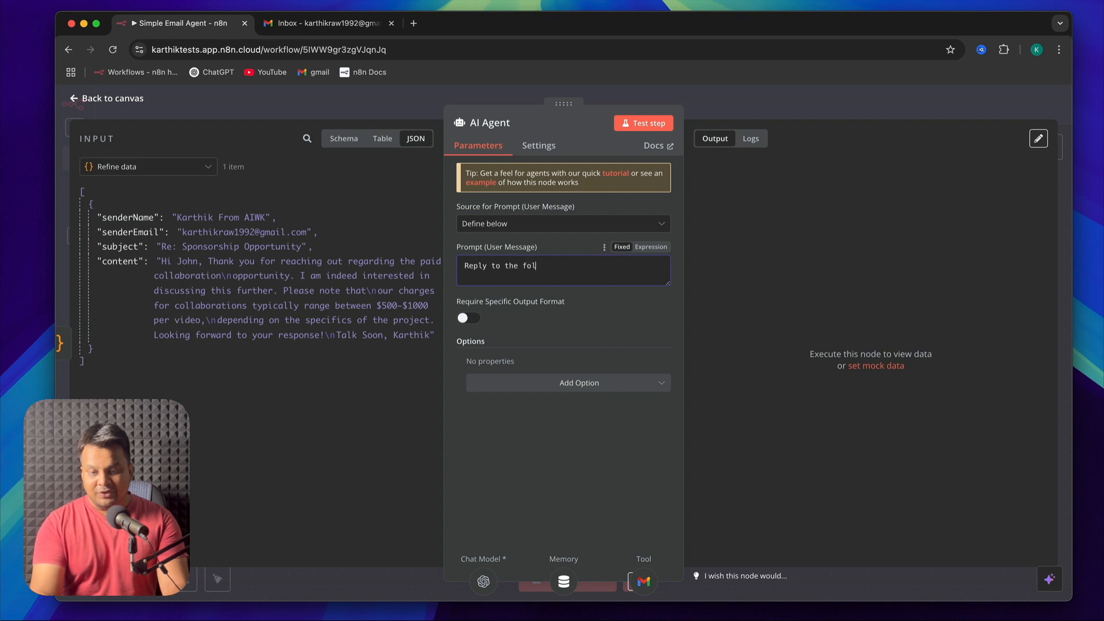
{"action": "type", "text": "lowing email, details below:"}
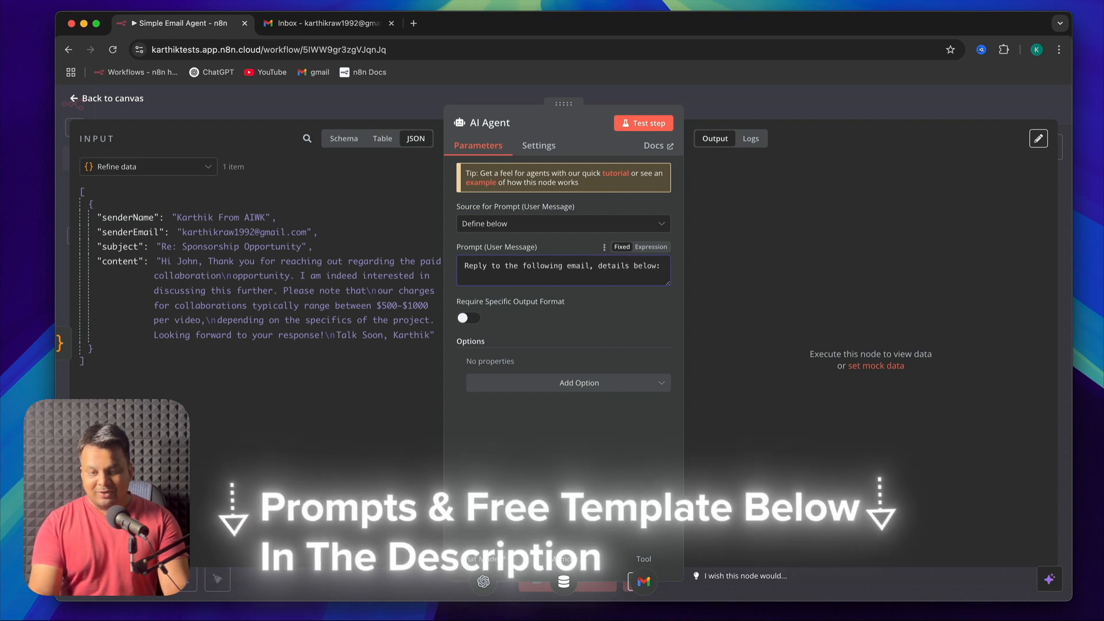
Add a "Sender's name:" line to the prompt and map the senderName field from Refine data into it
{"action": "key", "text": "Return"}
{"action": "type", "text": "Sender's"}
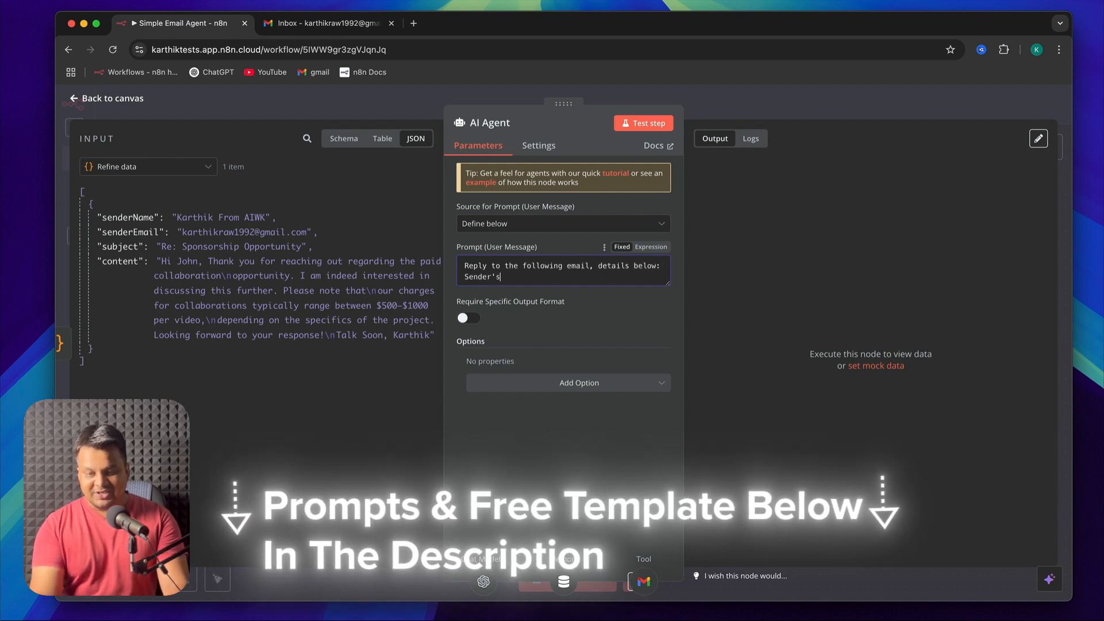
{"action": "type", "text": " name:"}
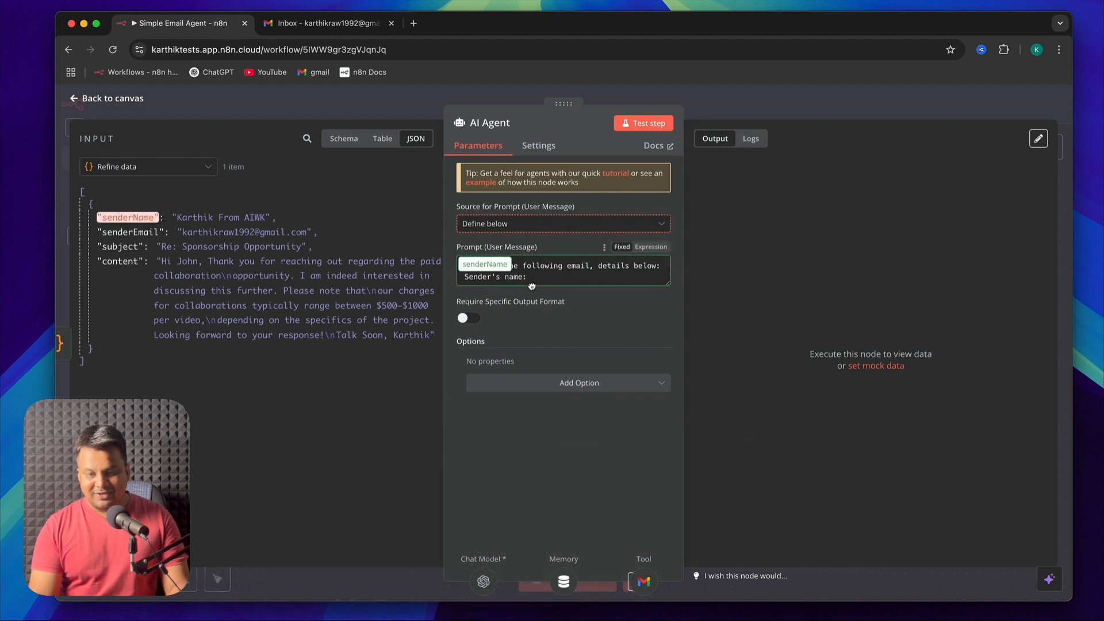
{"action": "left_click", "coordinate": [570, 288]}
{"action": "left_click_drag", "start_coordinate": [127, 216], "coordinate": [544, 280]}
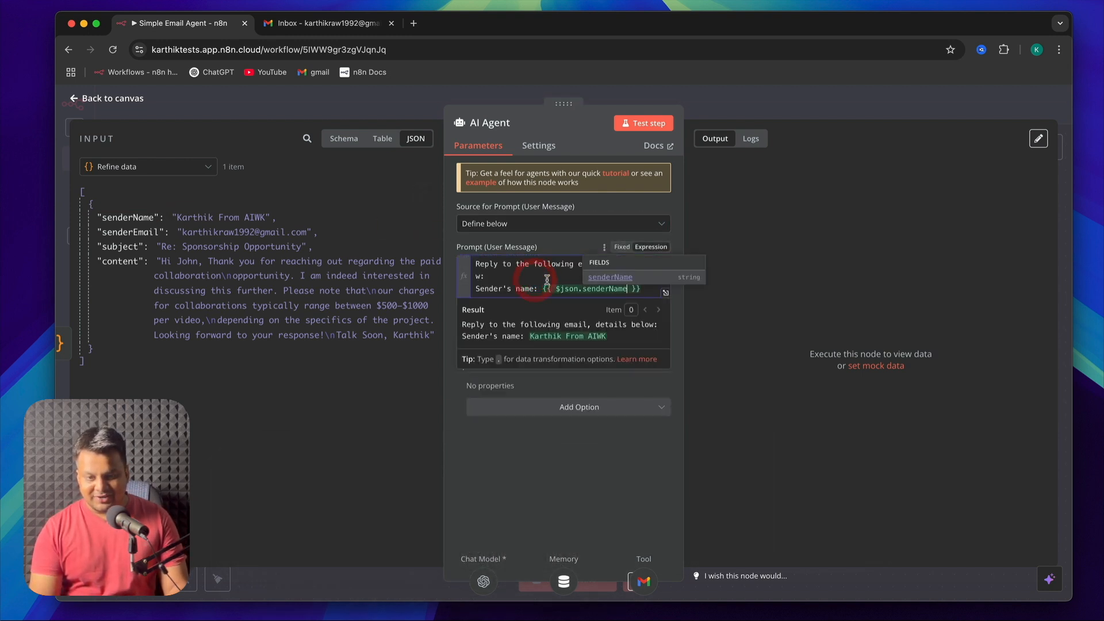
{"action": "left_click", "coordinate": [510, 267]}
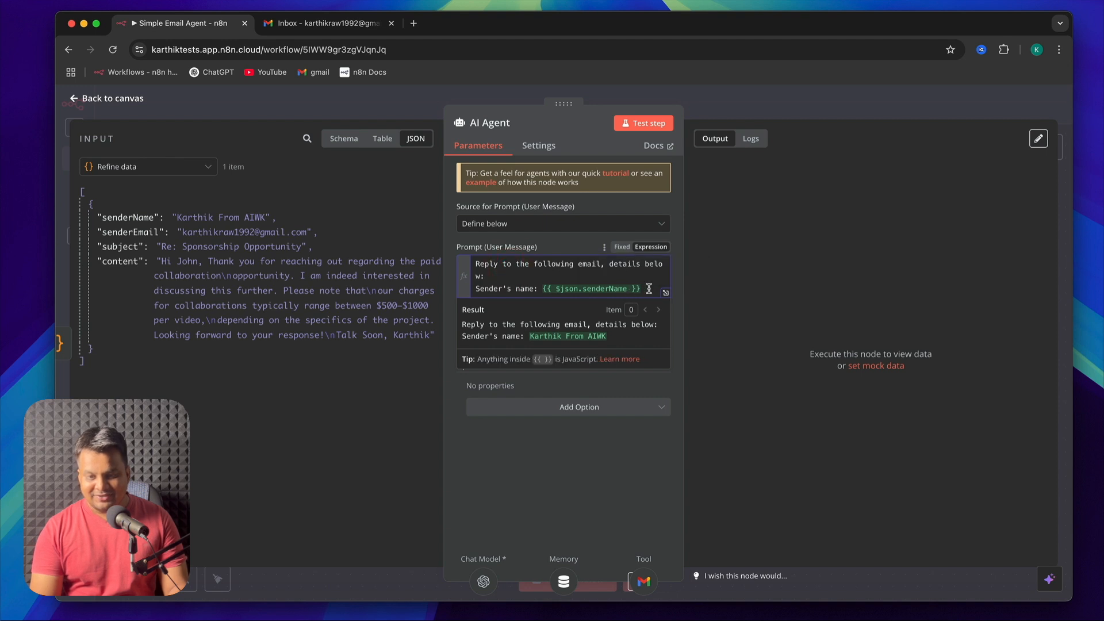
Expand the prompt's expression editor and add the label "Sender's Email Address:" on a new line
{"action": "left_click", "coordinate": [667, 294]}
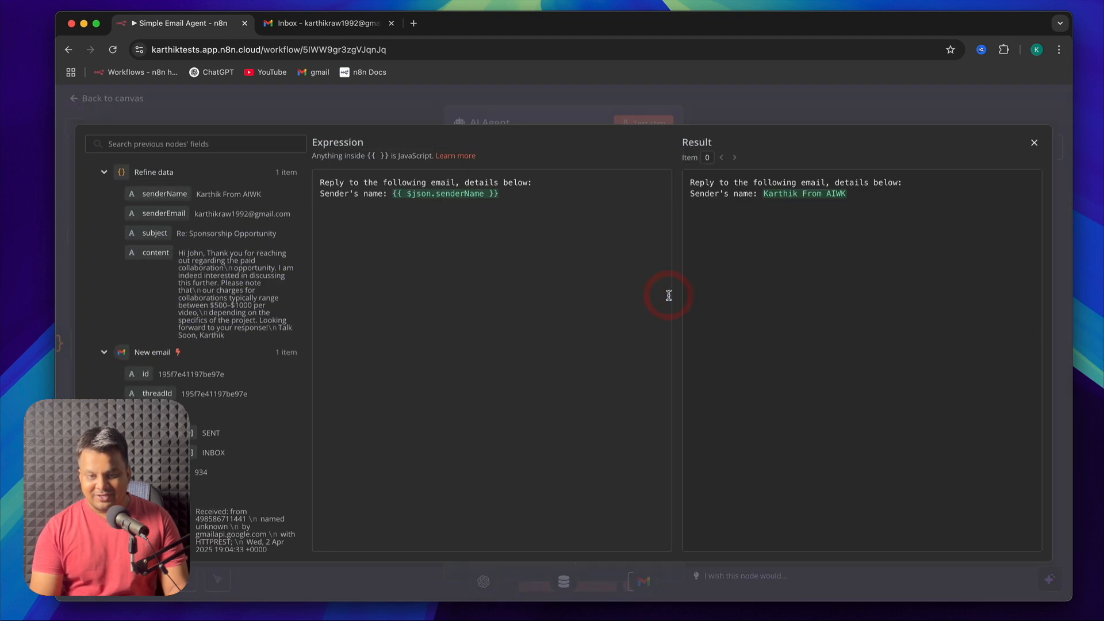
{"action": "key", "text": "Return"}
{"action": "type", "text": "Sender's Eamil Address"}
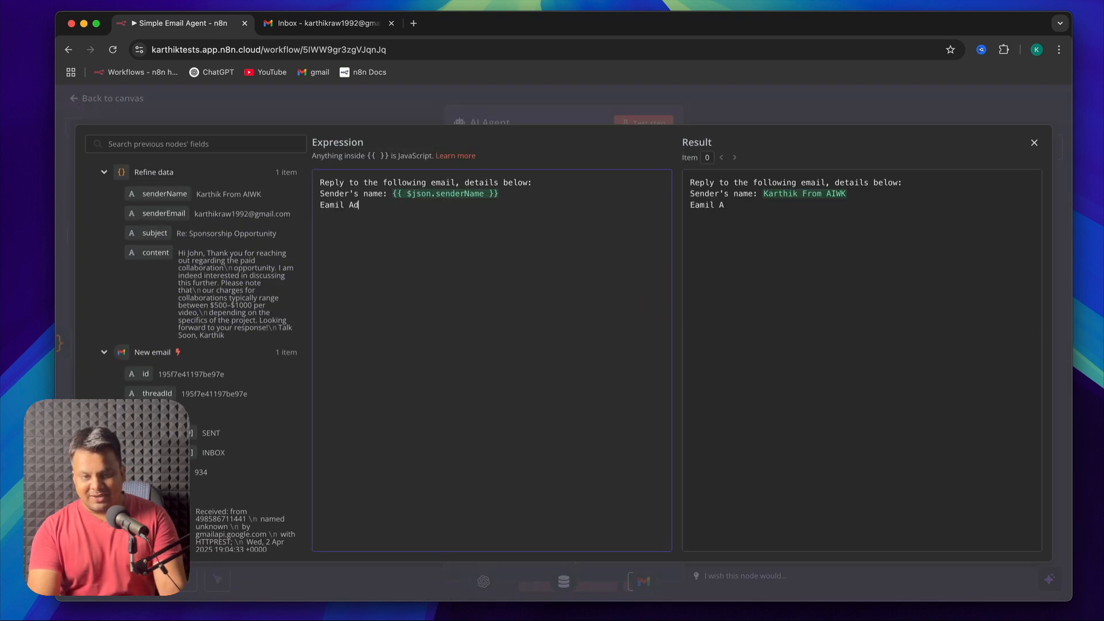
{"action": "left_click", "coordinate": [364, 205]}
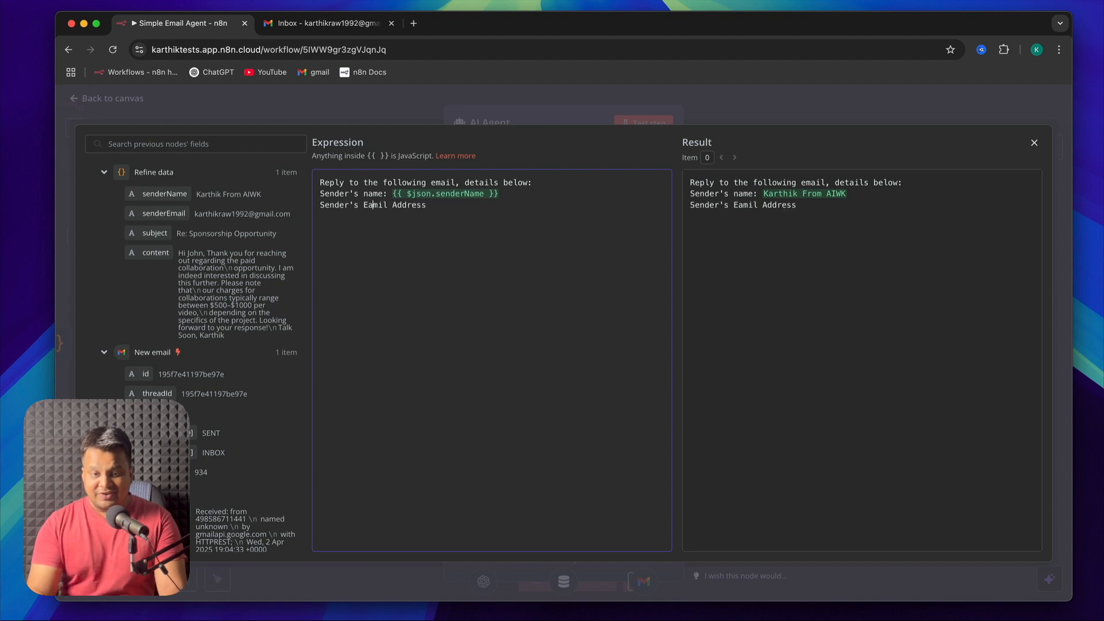
{"action": "key", "text": "BackSpace"}
{"action": "key", "text": "Right"}
{"action": "type", "text": "a"}
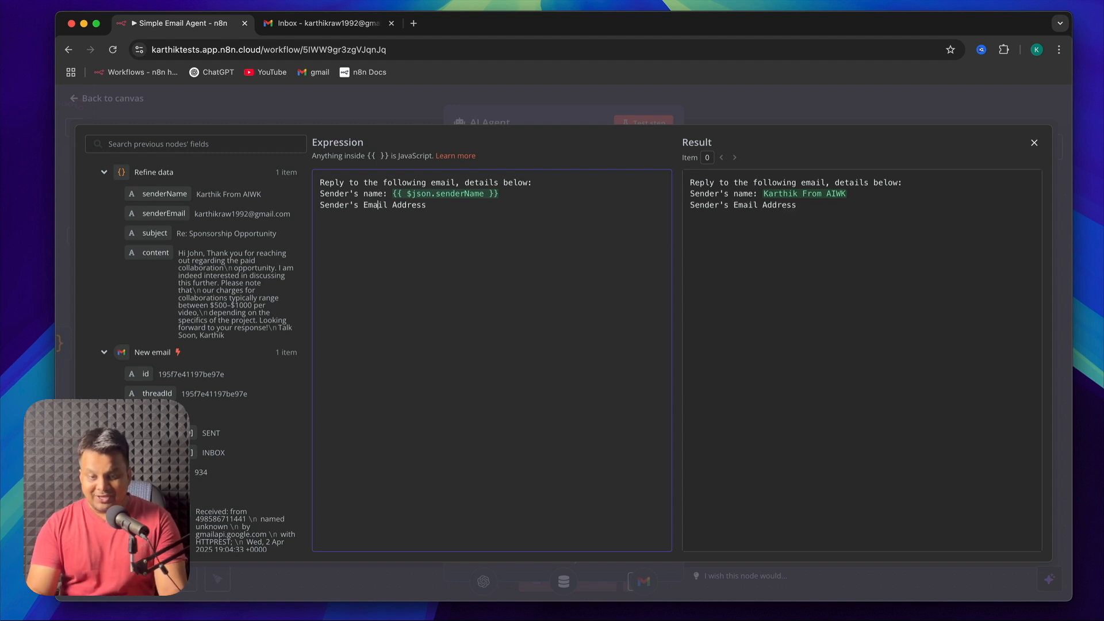
{"action": "left_click", "coordinate": [427, 204]}
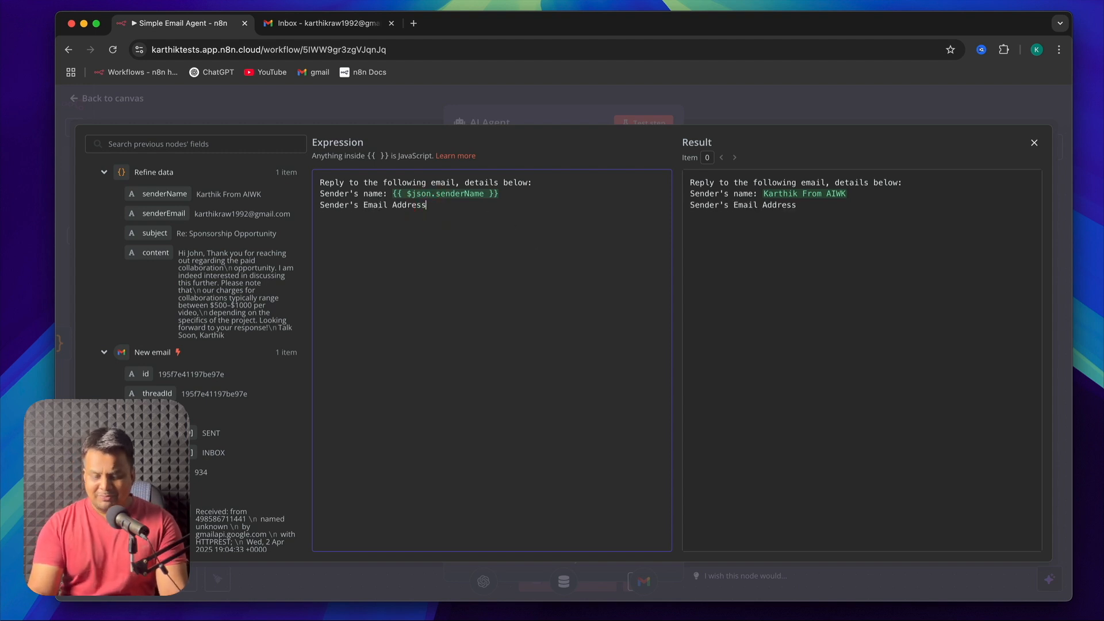
{"action": "type", "text": ":"}
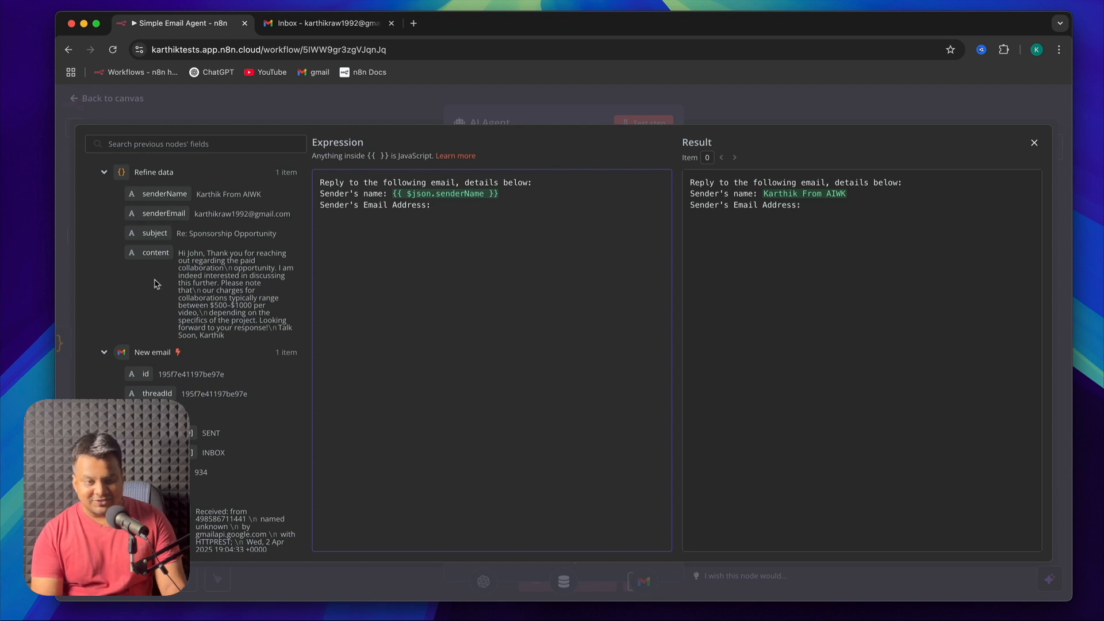
Collapse the New email fields and map senderEmail from Refine data after the "Sender's Email Address:" label
{"action": "scroll", "coordinate": [154, 280], "scroll_direction": "down", "scroll_amount": 5}
{"action": "scroll", "coordinate": [156, 282], "scroll_direction": "up", "scroll_amount": 5}
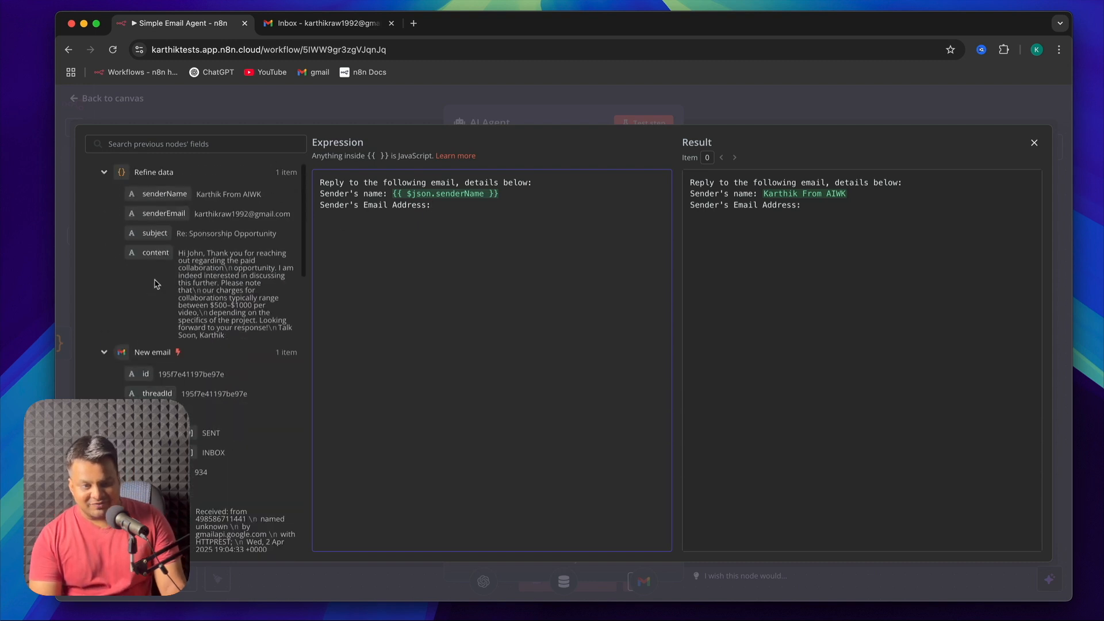
{"action": "left_click", "coordinate": [103, 353]}
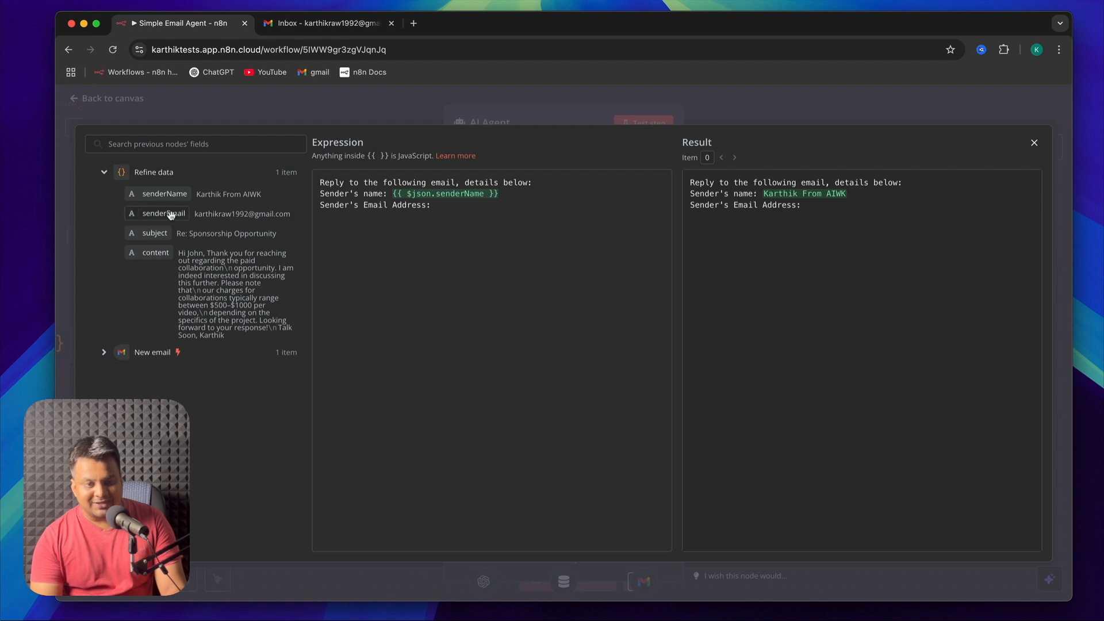
{"action": "left_click_drag", "start_coordinate": [171, 215], "coordinate": [423, 219]}
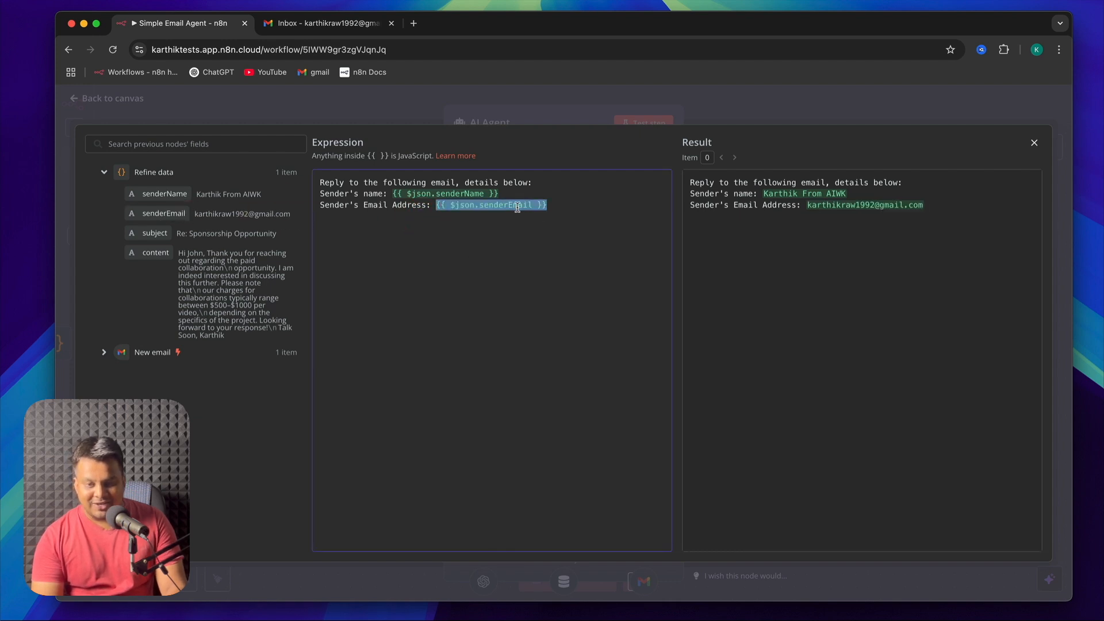
{"action": "left_click", "coordinate": [571, 209]}
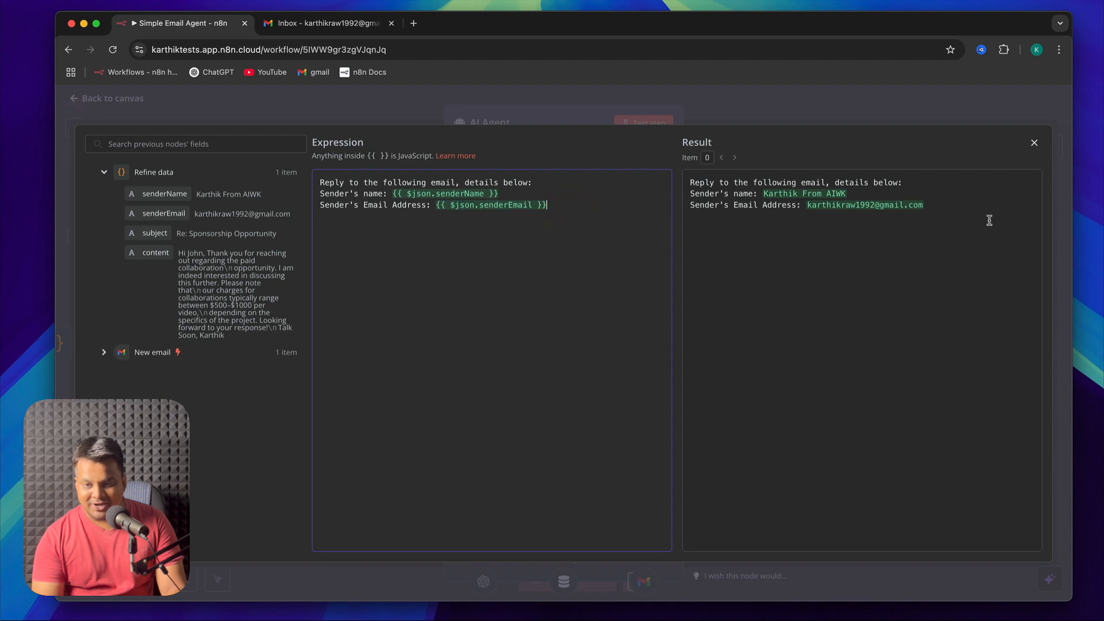
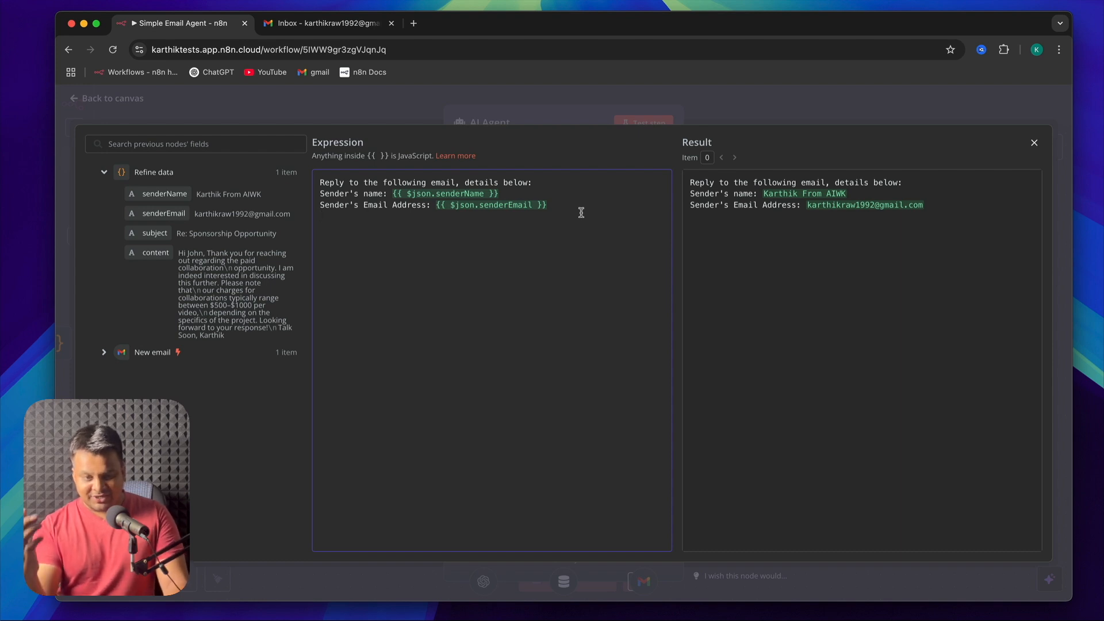
Add a "Subject of the email:" line to the prompt and map the subject field from Refine data after it
{"action": "type", "text": "Subject of the email:"}
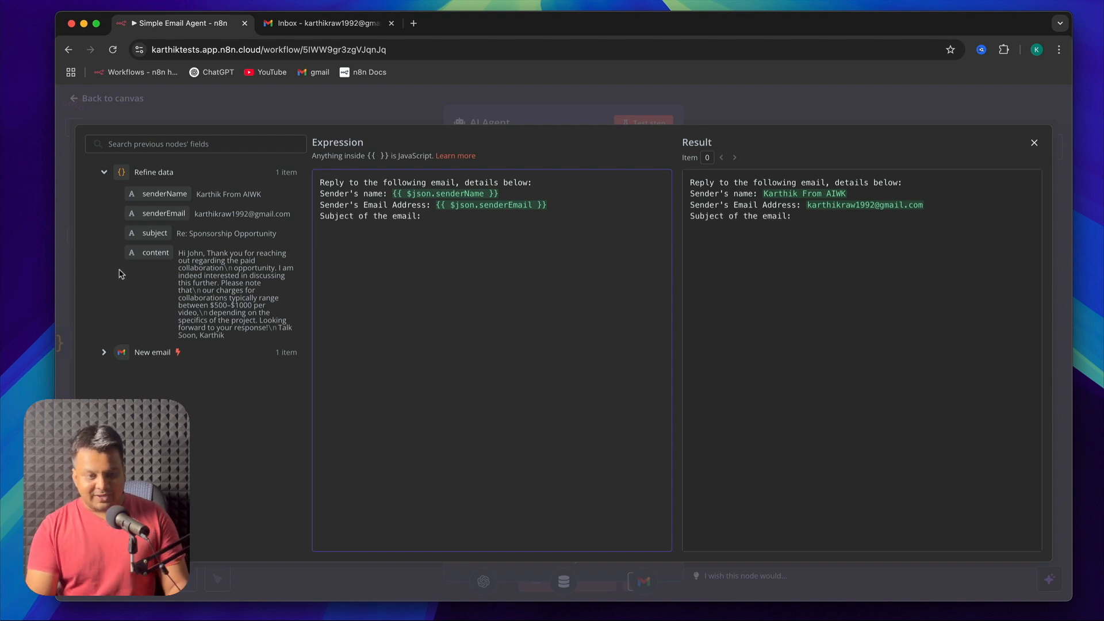
{"action": "left_click_drag", "start_coordinate": [154, 233], "coordinate": [294, 217]}
{"action": "left_click_drag", "start_coordinate": [440, 224], "coordinate": [435, 222]}
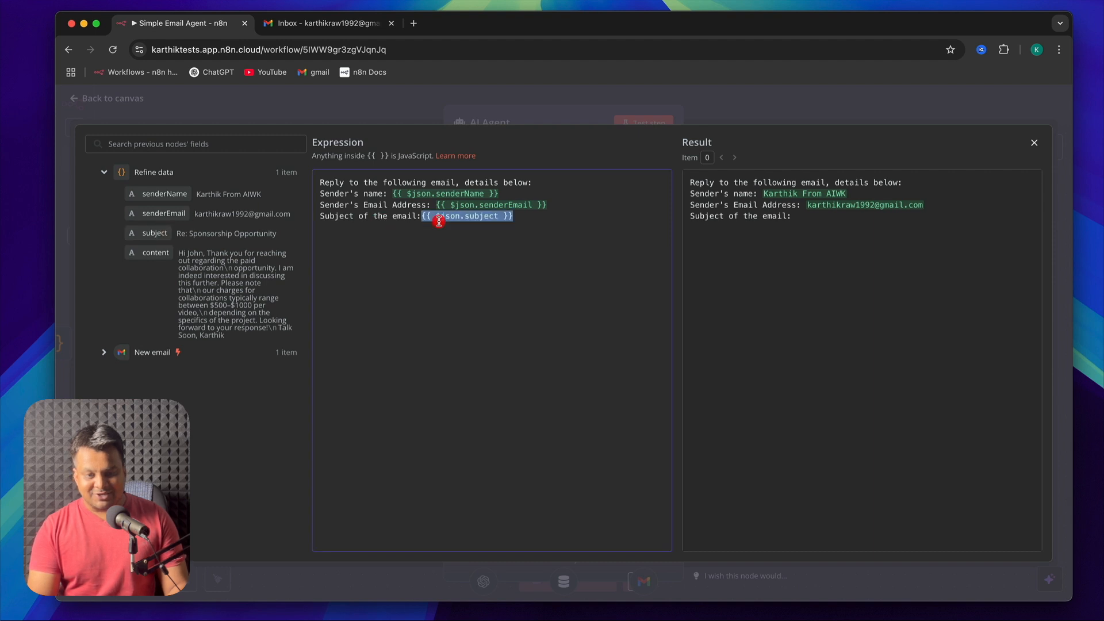
Add a "Content of the email:" line, map the content field from Refine data after it, and close the expression editor
{"action": "key", "text": "Return"}
{"action": "type", "text": "Content of th"}
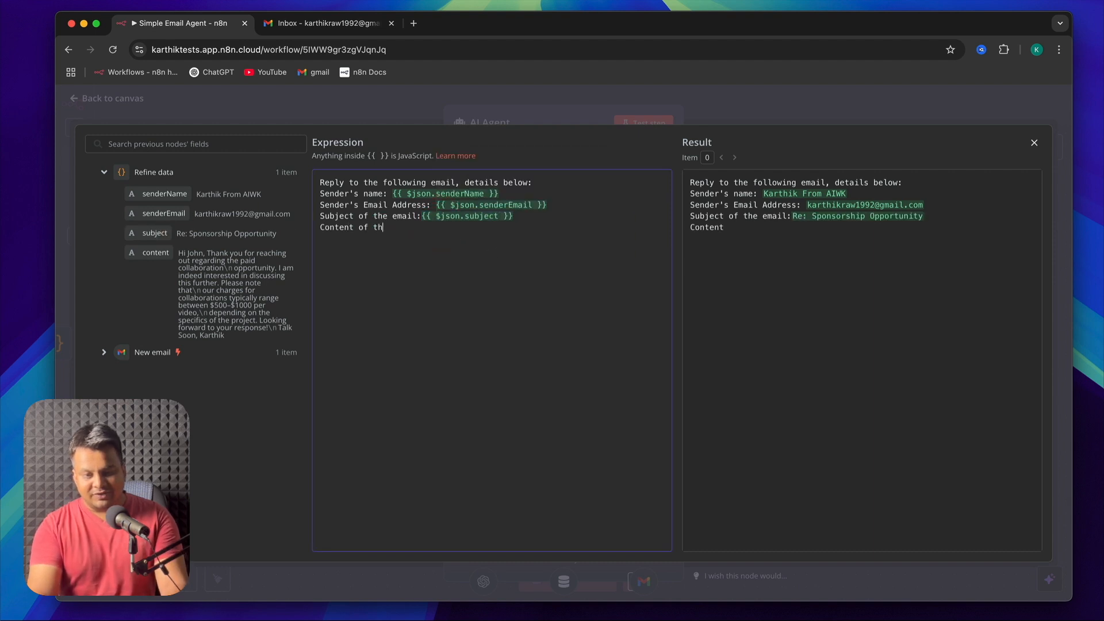
{"action": "type", "text": "e email:"}
{"action": "left_click_drag", "start_coordinate": [152, 253], "coordinate": [454, 233]}
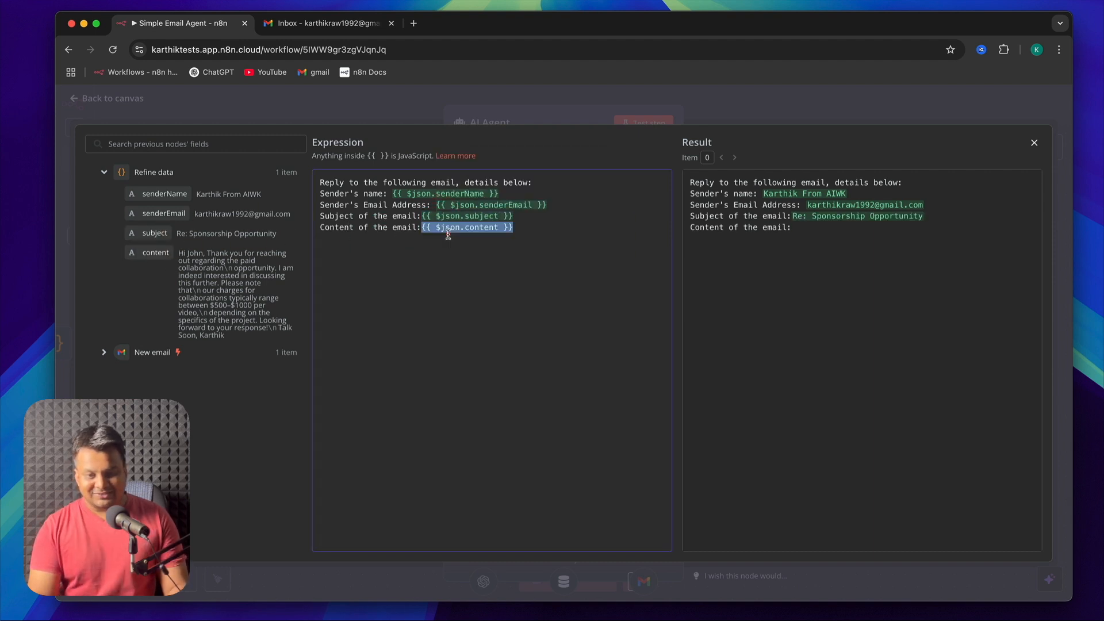
{"action": "left_click", "coordinate": [620, 249]}
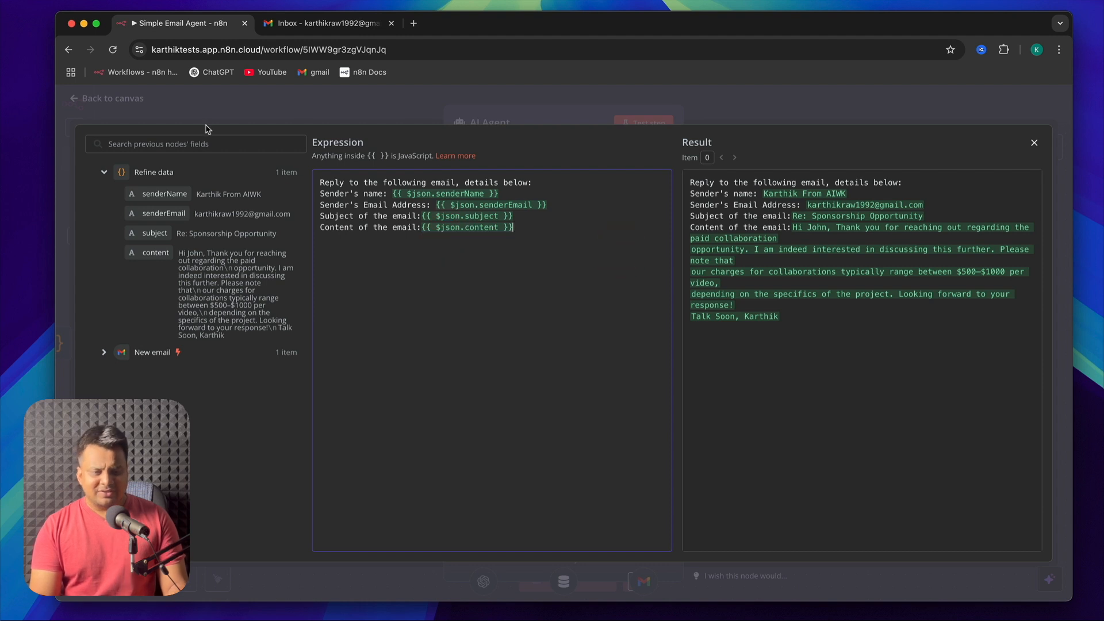
{"action": "left_click", "coordinate": [147, 114]}
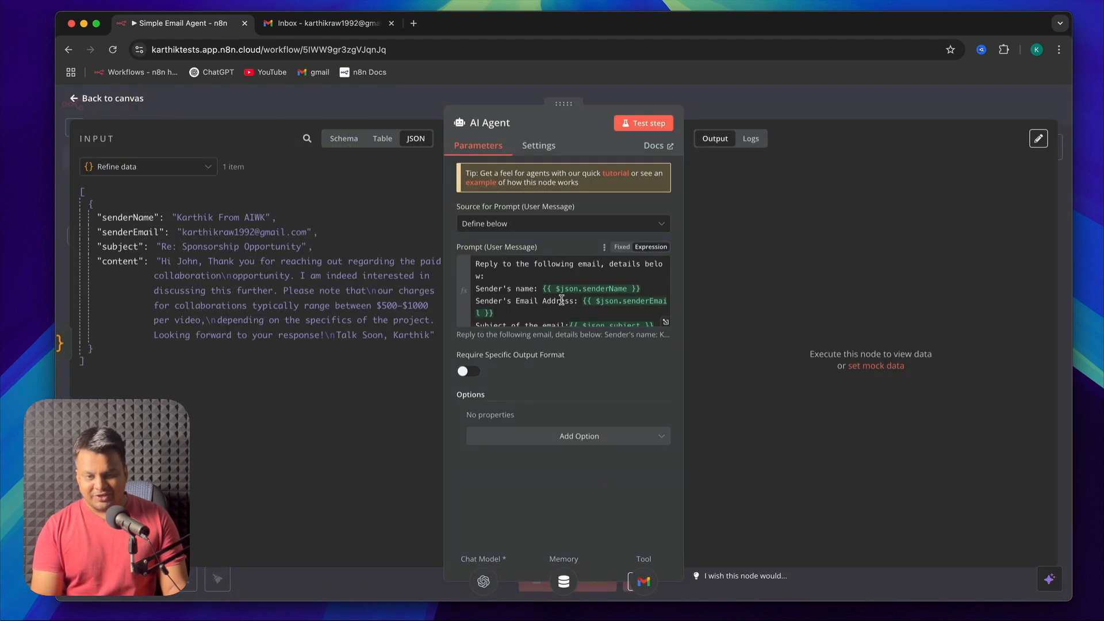
{"action": "scroll", "coordinate": [544, 300], "scroll_direction": "down", "scroll_amount": 1}
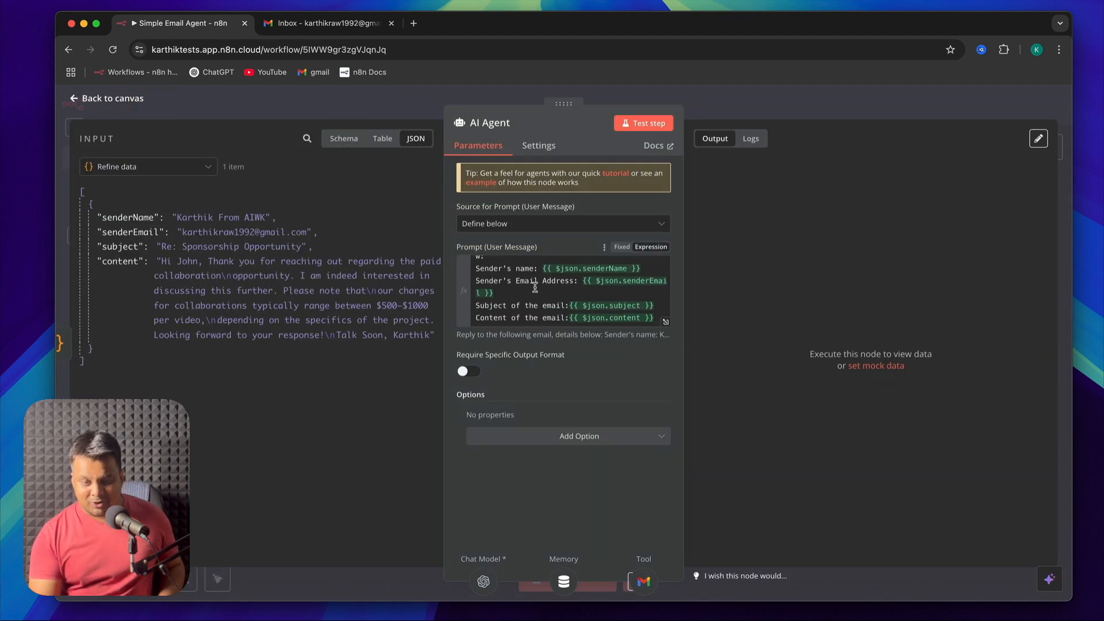
{"action": "scroll", "coordinate": [534, 287], "scroll_direction": "up", "scroll_amount": 1}
{"action": "scroll", "coordinate": [534, 288], "scroll_direction": "down", "scroll_amount": 1}
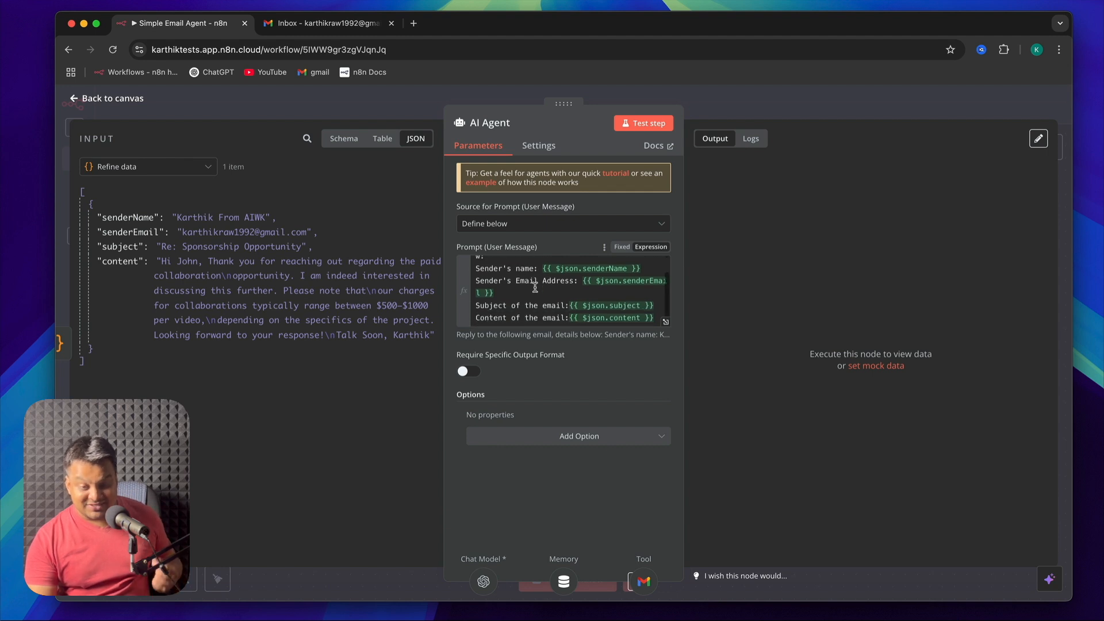
{"action": "scroll", "coordinate": [535, 288], "scroll_direction": "up", "scroll_amount": 1}
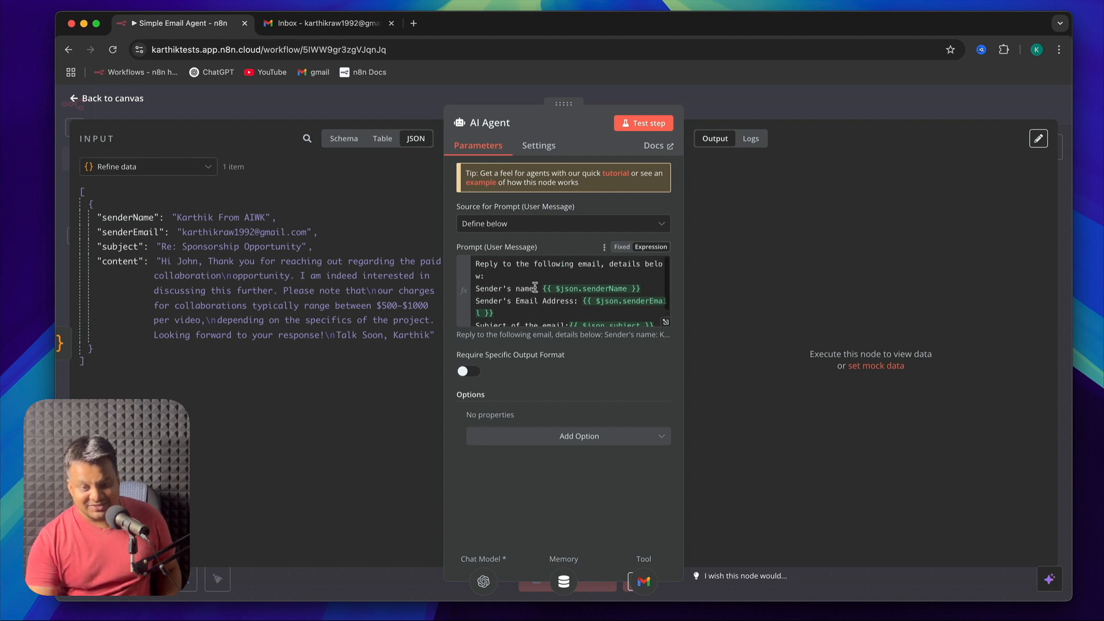
{"action": "scroll", "coordinate": [534, 288], "scroll_direction": "down", "scroll_amount": 1}
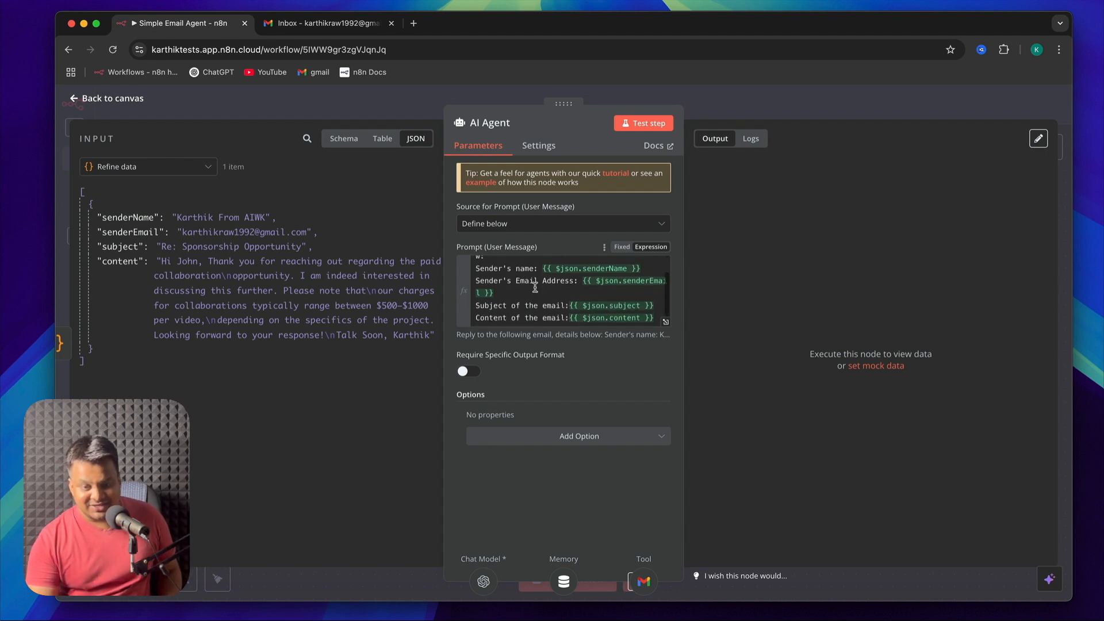
Add a System Message option to the AI Agent reading "You are a helpful email assistant, your tasks are below", followed by a new dash line
{"action": "left_click", "coordinate": [584, 441]}
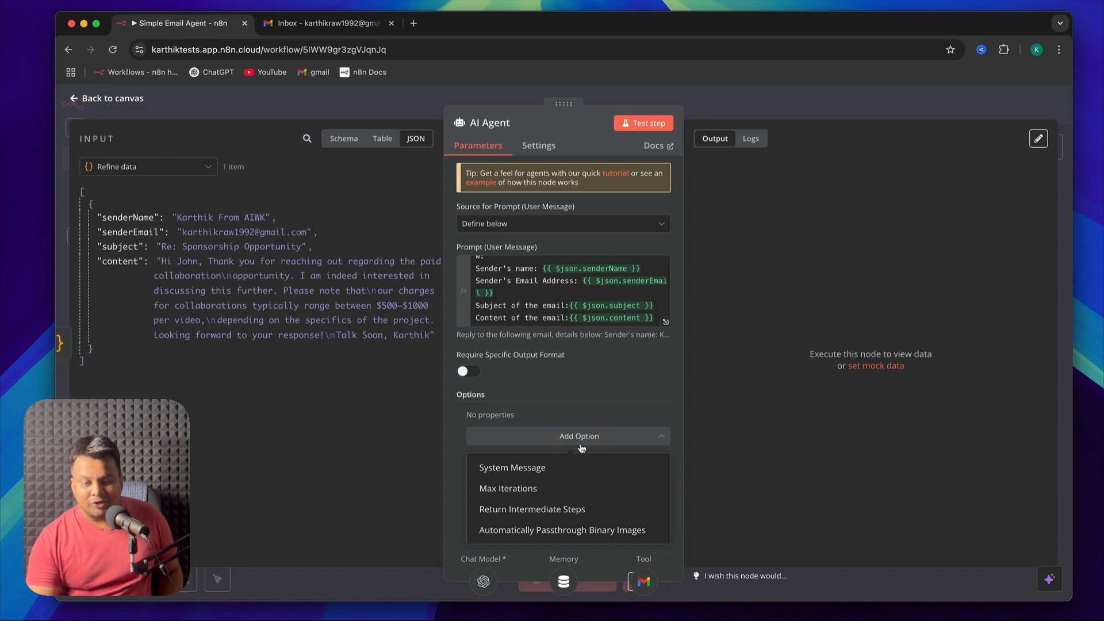
{"action": "left_click", "coordinate": [545, 471]}
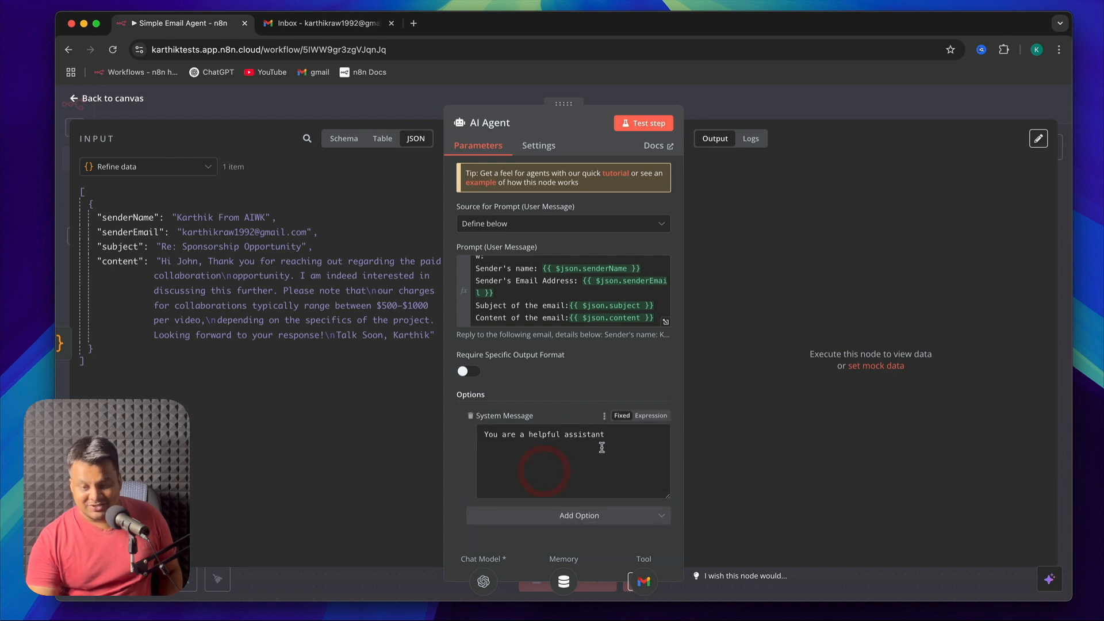
{"action": "double_click", "coordinate": [540, 432]}
{"action": "left_click", "coordinate": [585, 432]}
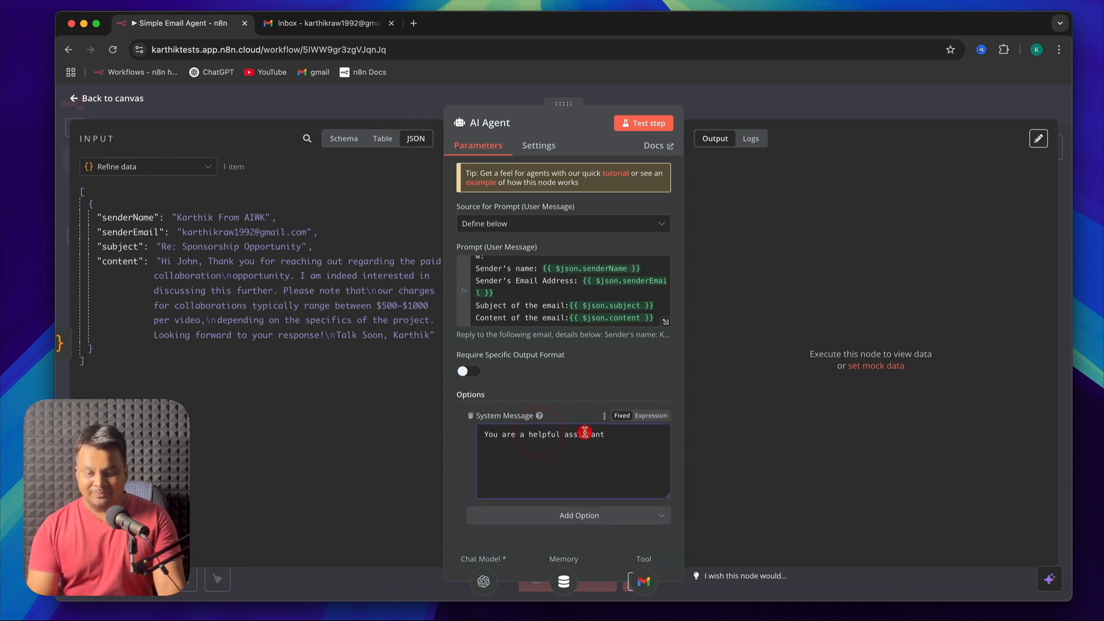
{"action": "type", "text": "email assistant"}
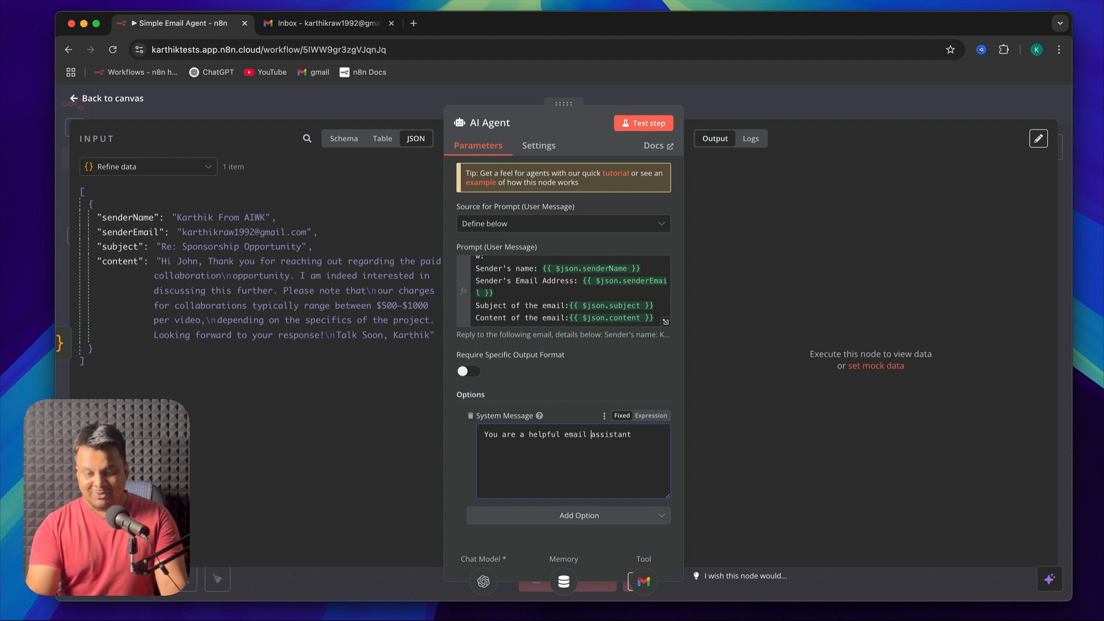
{"action": "type", "text": ", your "}
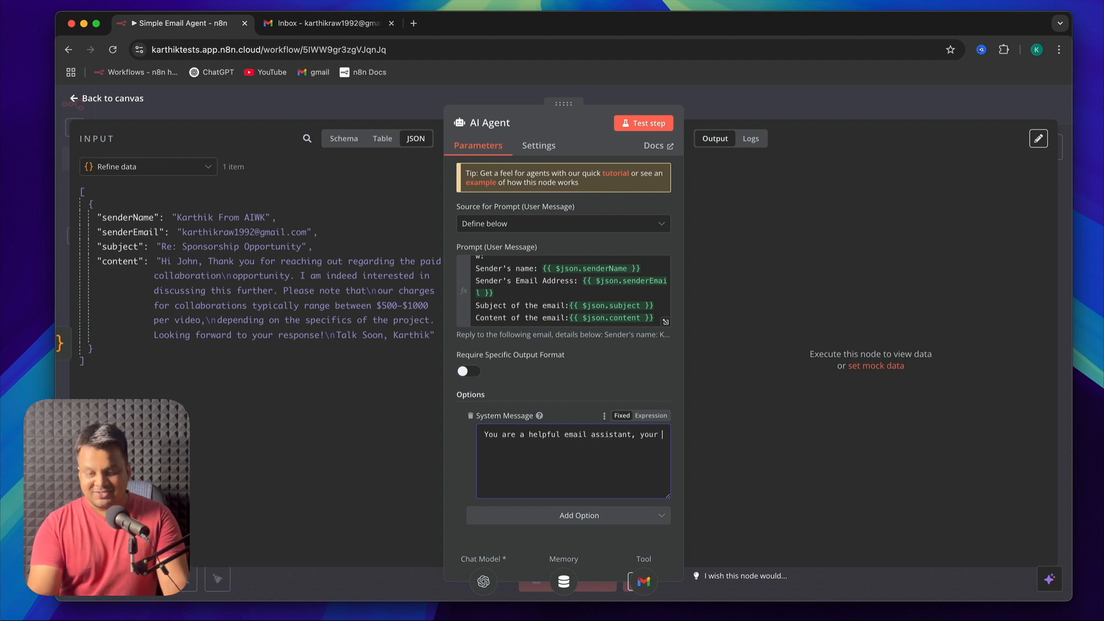
{"action": "type", "text": "tasks are below"}
{"action": "key", "text": "Return"}
{"action": "type", "text": "-"}
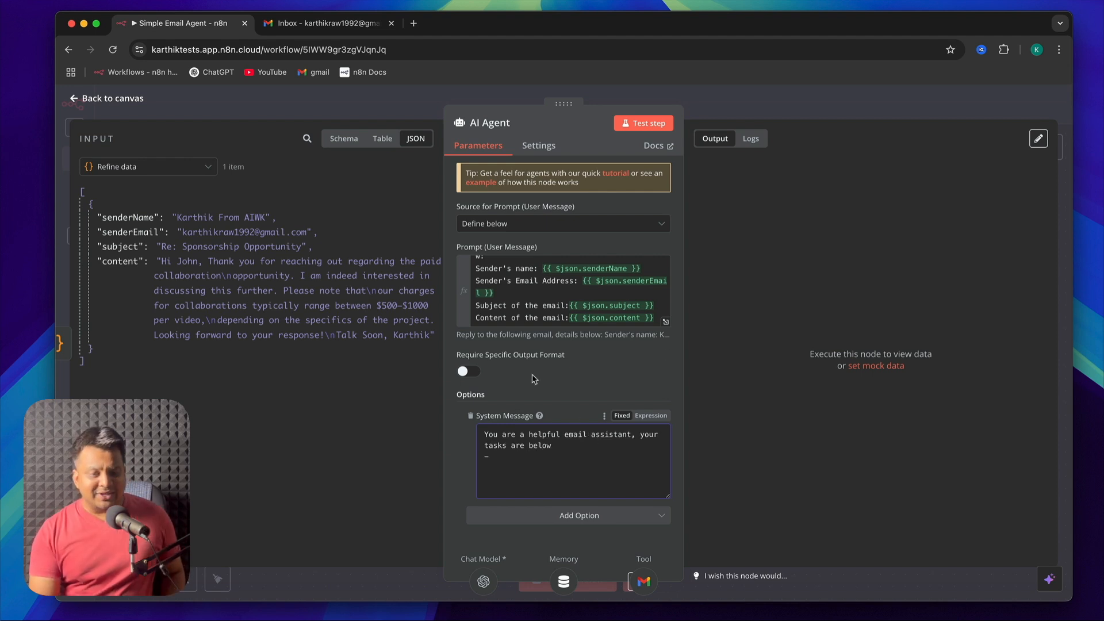
{"action": "left_click", "coordinate": [87, 99]}
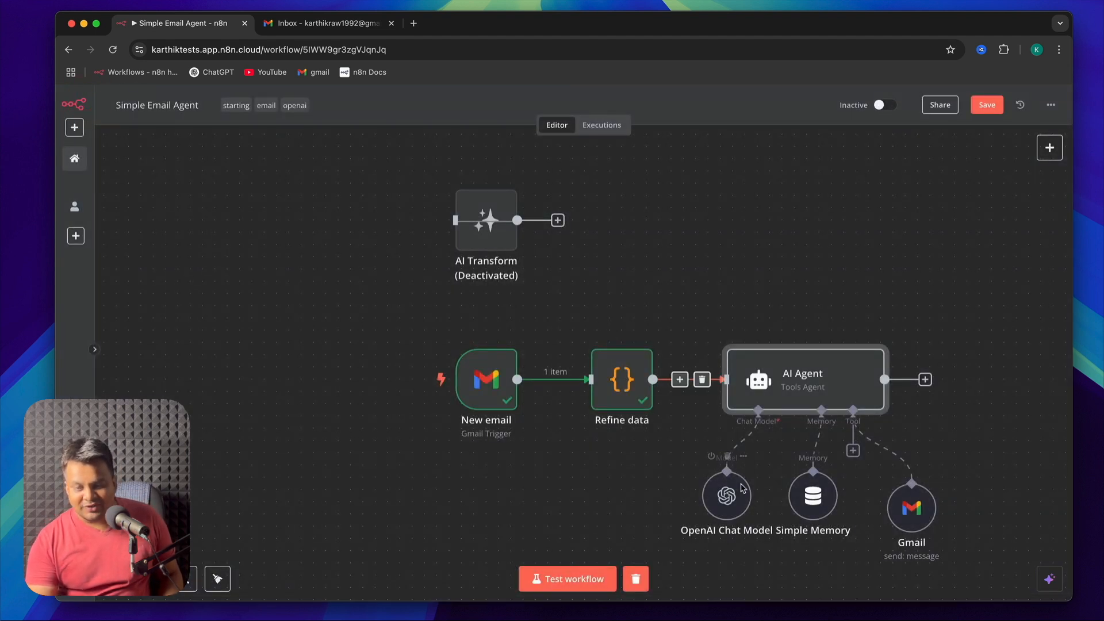
Rename the AI Agent node to "Email Agent" and return to the canvas
{"action": "double_click", "coordinate": [795, 390]}
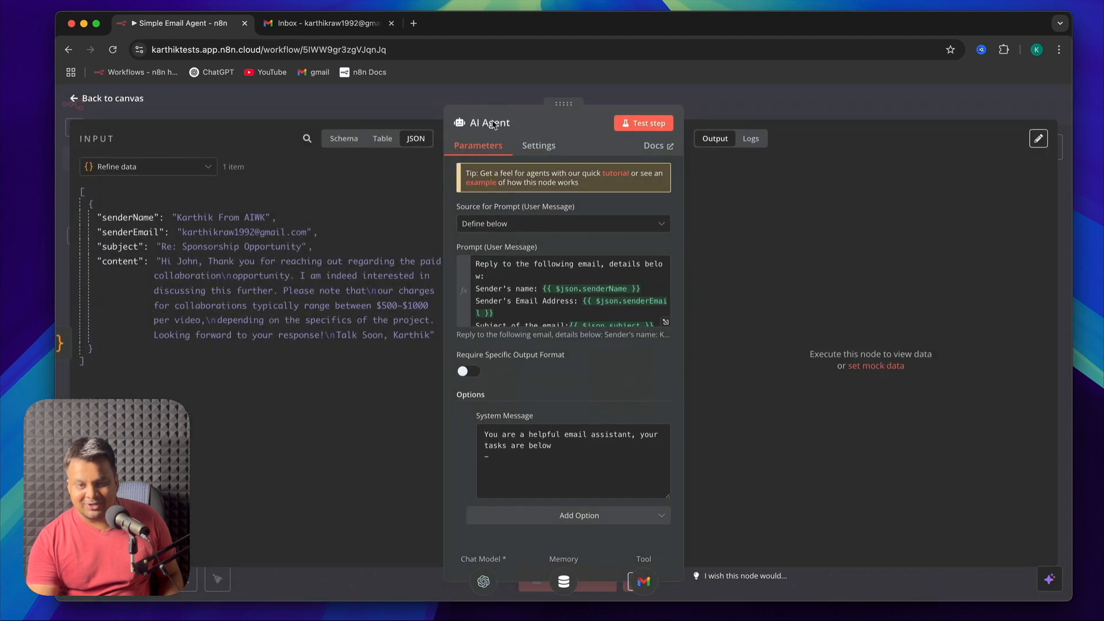
{"action": "left_click", "coordinate": [510, 126]}
{"action": "triple_click", "coordinate": [559, 122]}
{"action": "type", "text": "Email"}
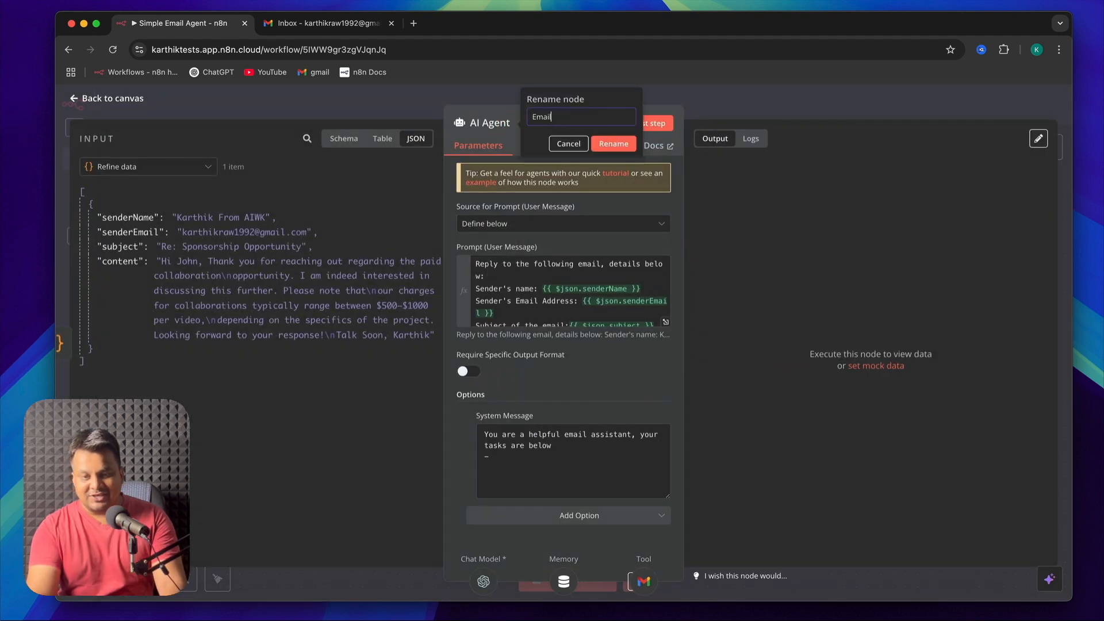
{"action": "type", "text": " Agent"}
{"action": "left_click", "coordinate": [617, 150]}
{"action": "key", "text": "Escape"}
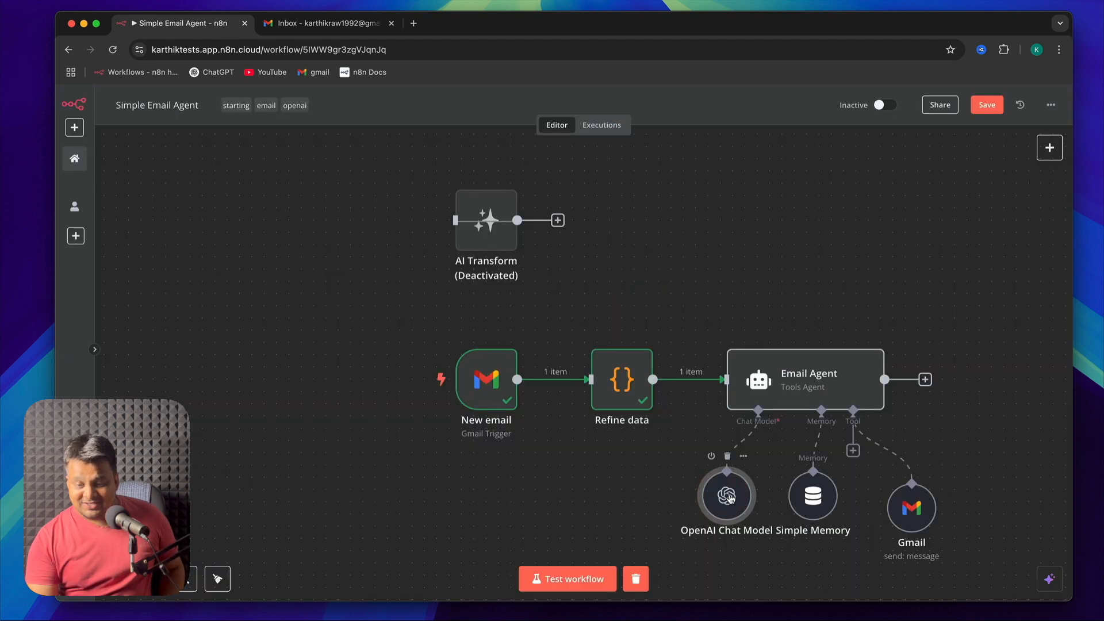
Set the OpenAI Chat Model's credential to "n8n free OpenAI API credits" and return to the canvas
{"action": "double_click", "coordinate": [728, 495]}
{"action": "left_click", "coordinate": [591, 188]}
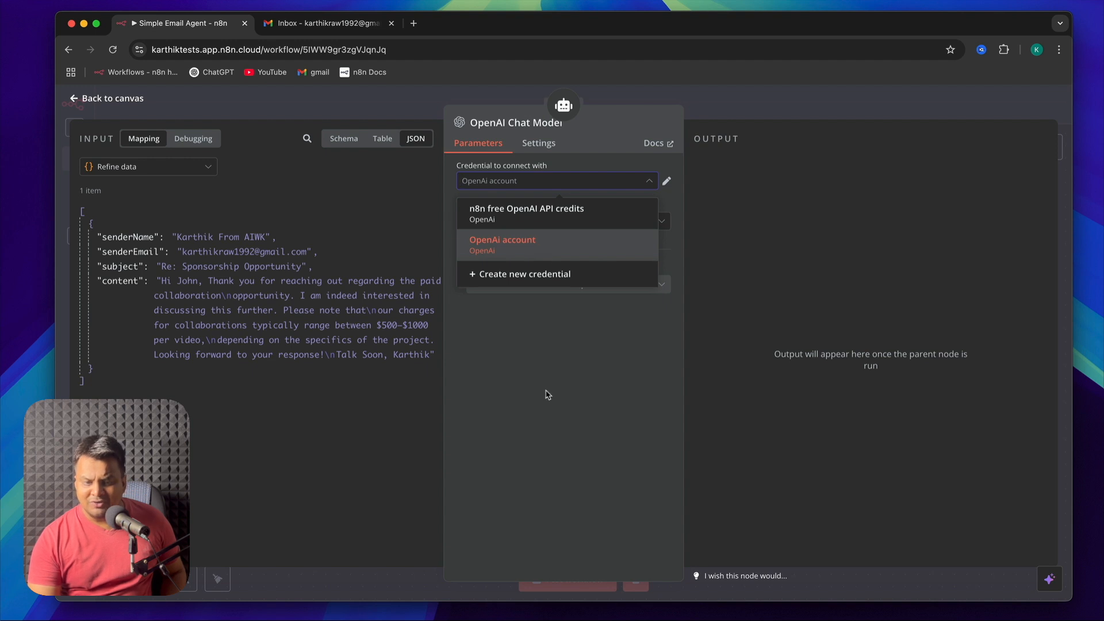
{"action": "left_click", "coordinate": [547, 255]}
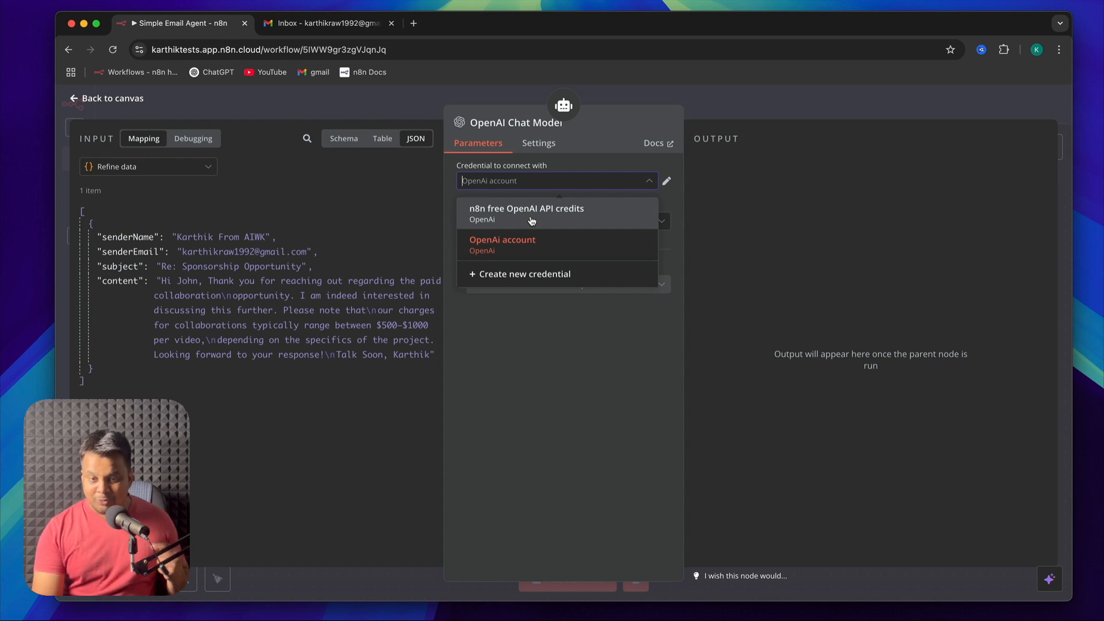
{"action": "left_click", "coordinate": [531, 220]}
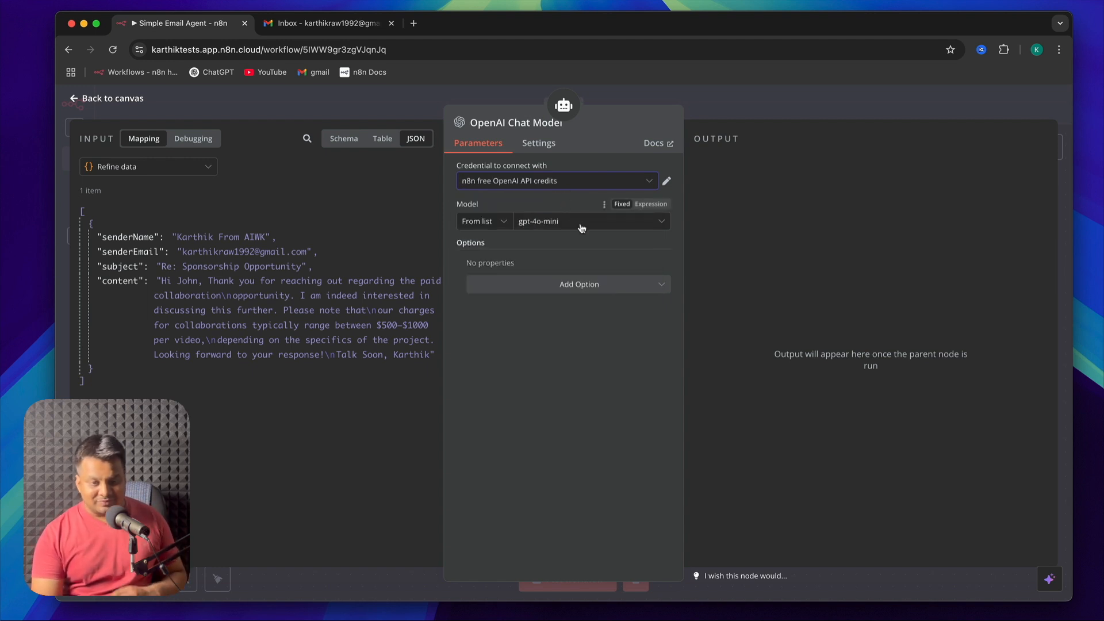
{"action": "left_click", "coordinate": [577, 186]}
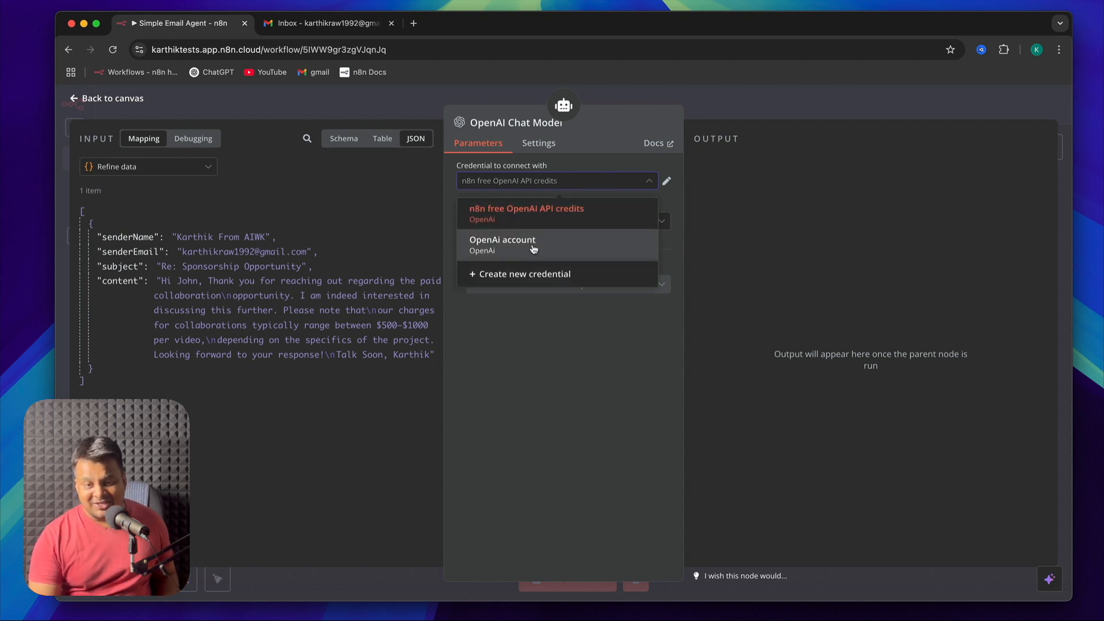
{"action": "left_click", "coordinate": [537, 181]}
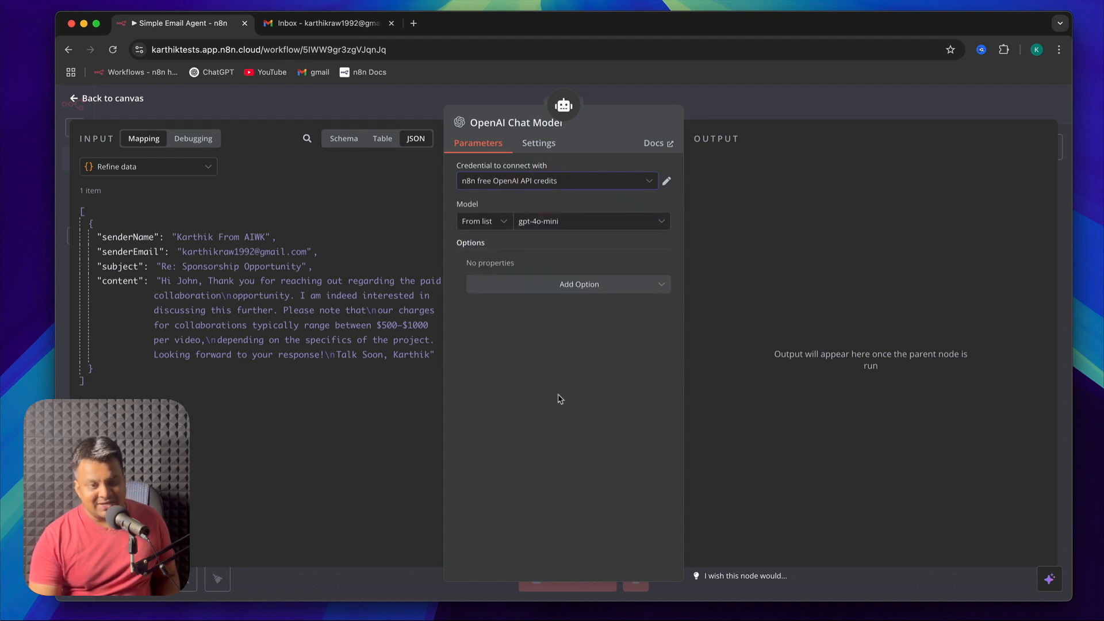
{"action": "left_click", "coordinate": [73, 101]}
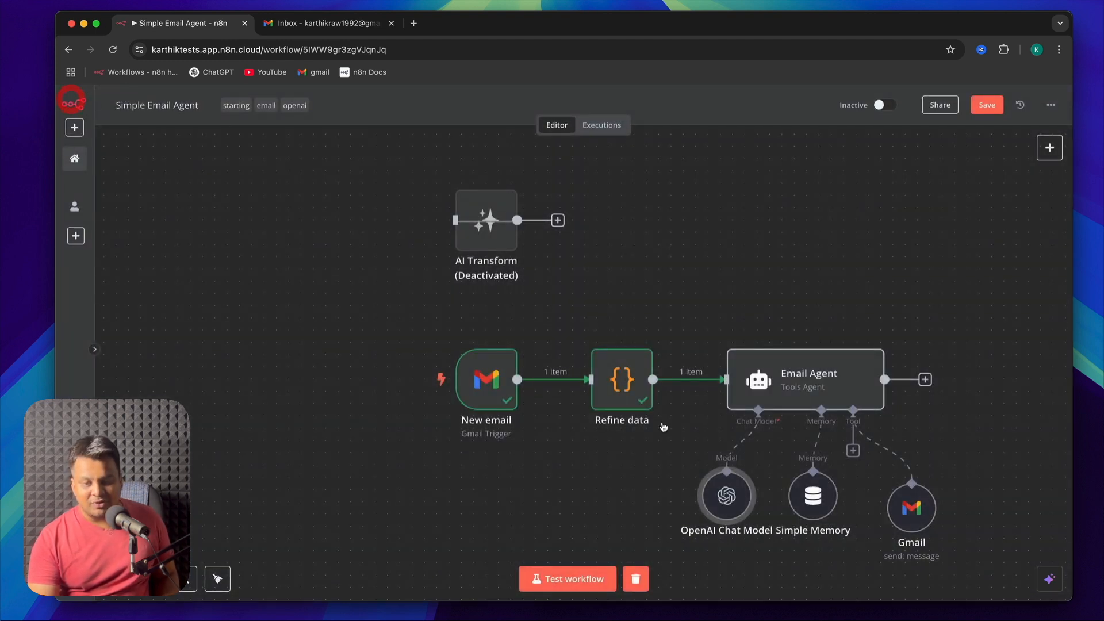
Move the OpenAI Chat Model node slightly away from Simple Memory and check the Gmail tool's settings
{"action": "left_click_drag", "start_coordinate": [691, 495], "coordinate": [703, 495]}
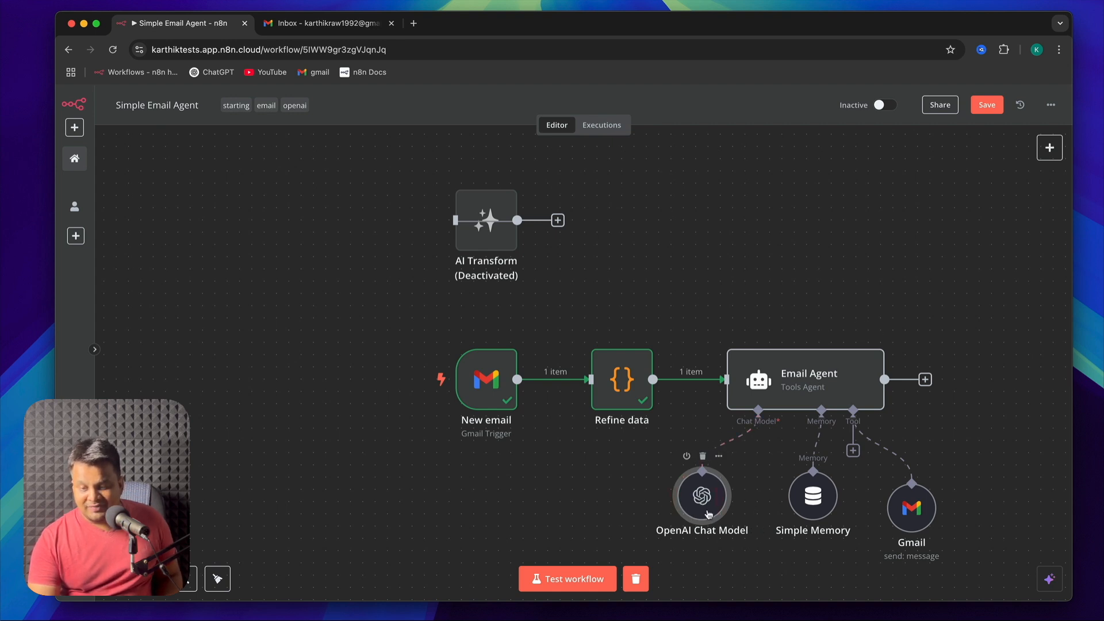
{"action": "double_click", "coordinate": [907, 511]}
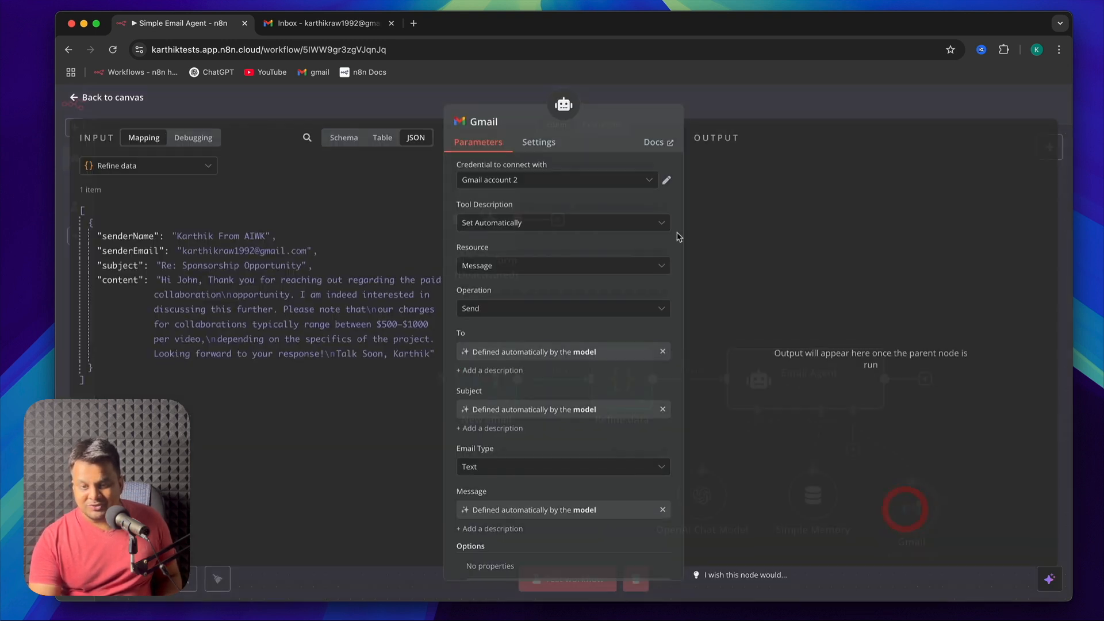
{"action": "left_click", "coordinate": [106, 99]}
Add to the Email Agent's system message the rule "If the emails are automated alerts, promotions, newsletters,computer generated emails then don't reply"
{"action": "double_click", "coordinate": [822, 378]}
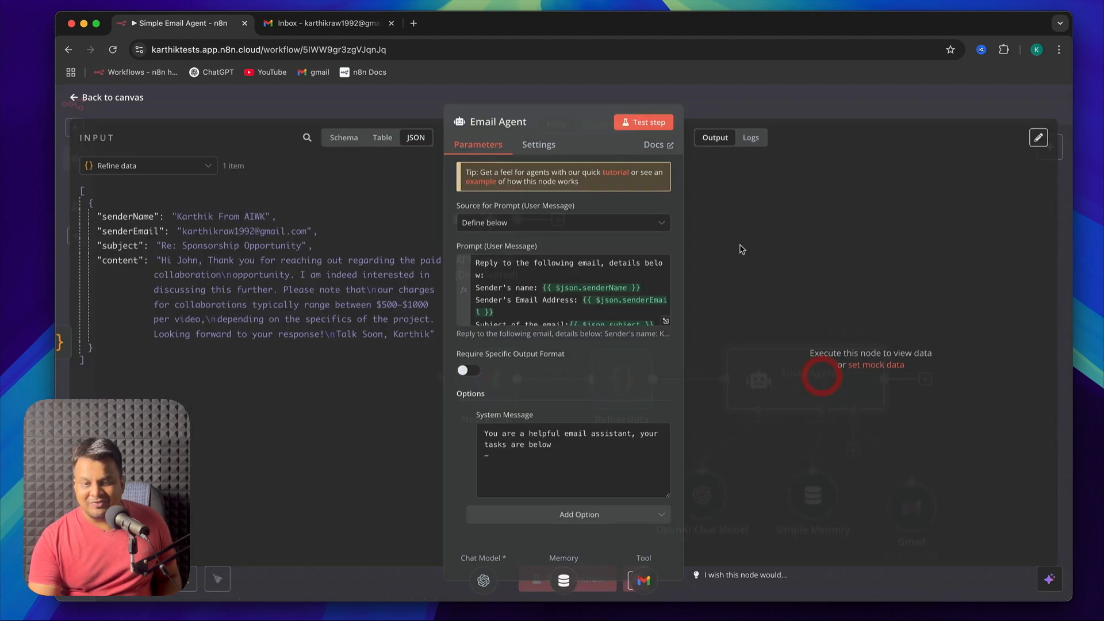
{"action": "left_click", "coordinate": [541, 462]}
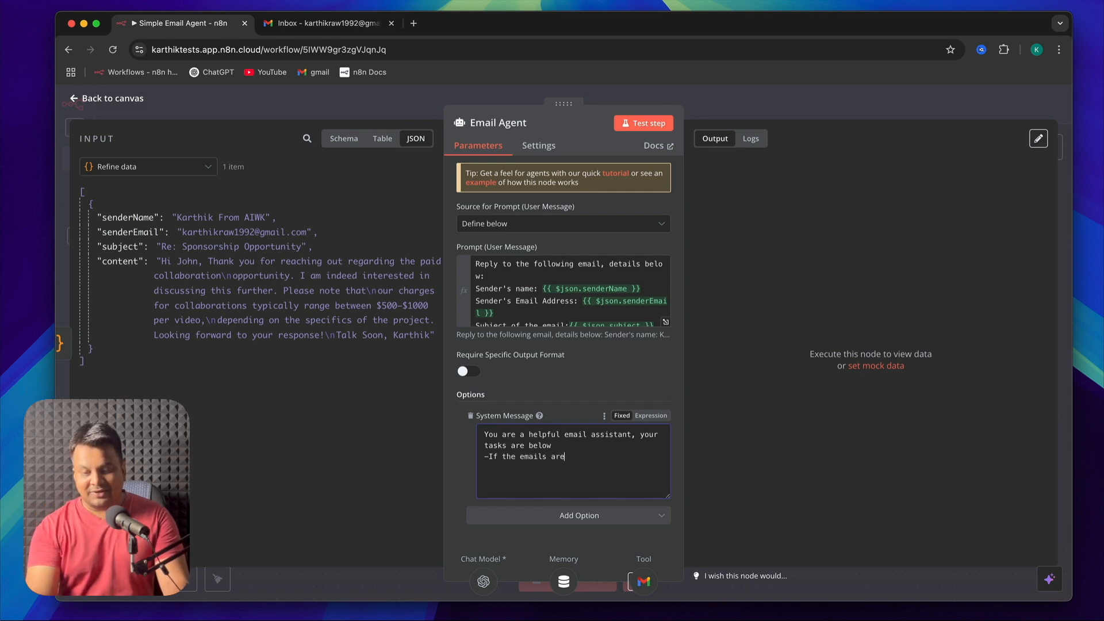
{"action": "type", "text": "alerts, promo"}
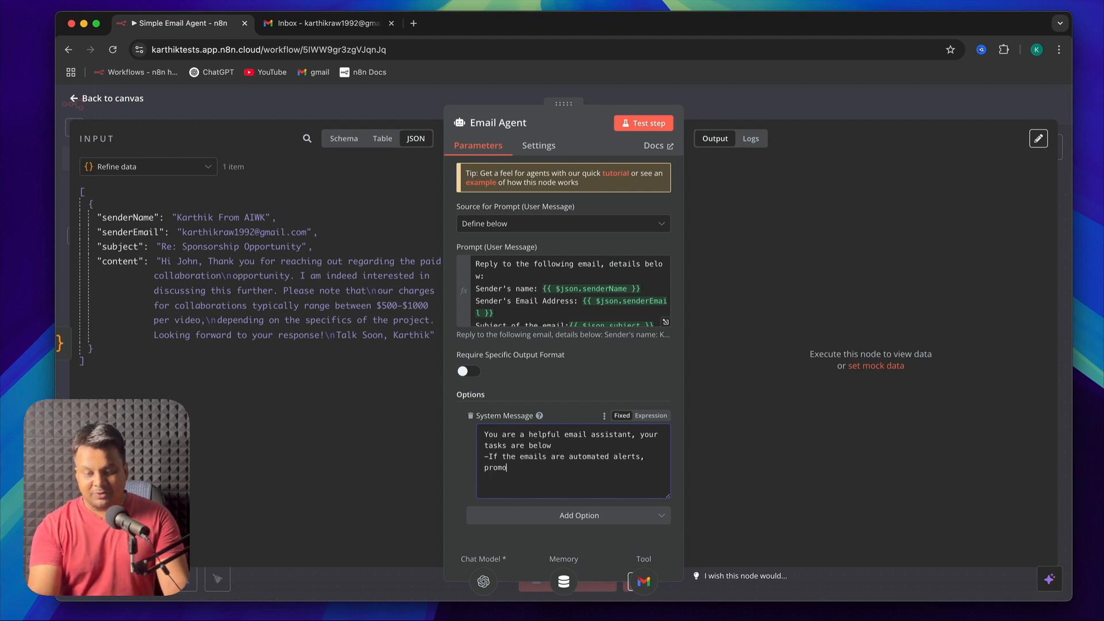
{"action": "type", "text": "tions, newsltw"}
{"action": "key", "text": "BackSpace"}
{"action": "key", "text": "BackSpace"}
{"action": "type", "text": "etters,computer generated emails then don't reply"}
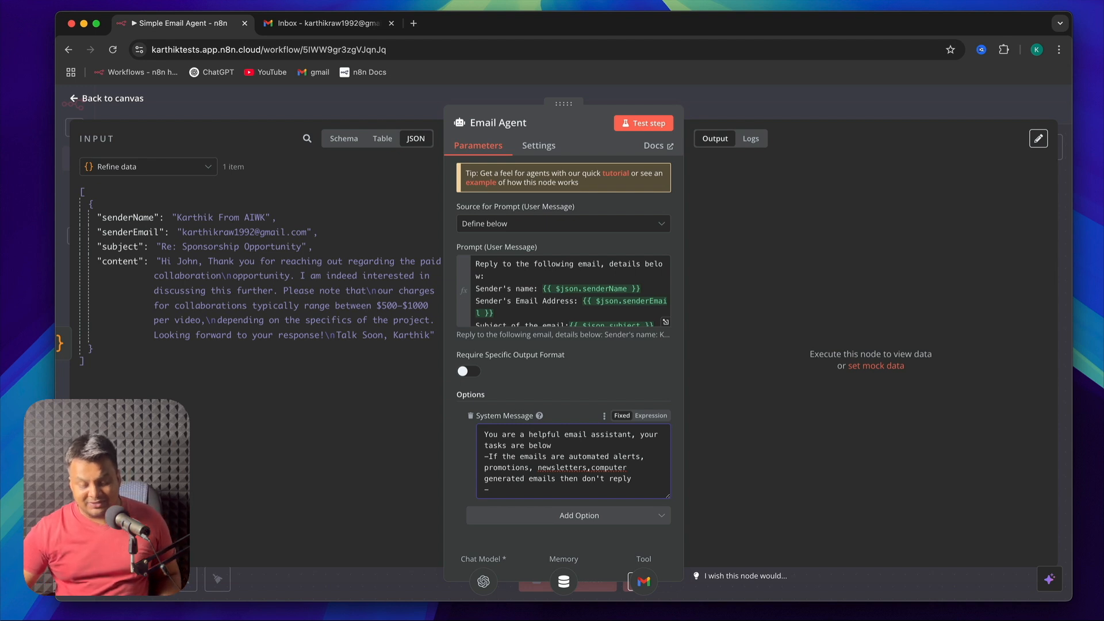
Add the rule "if the email is about a possible sponsorship or collaboration then write a composed email mentioning my price is $500-1000$ per video on youtube"
{"action": "type", "text": "if the"}
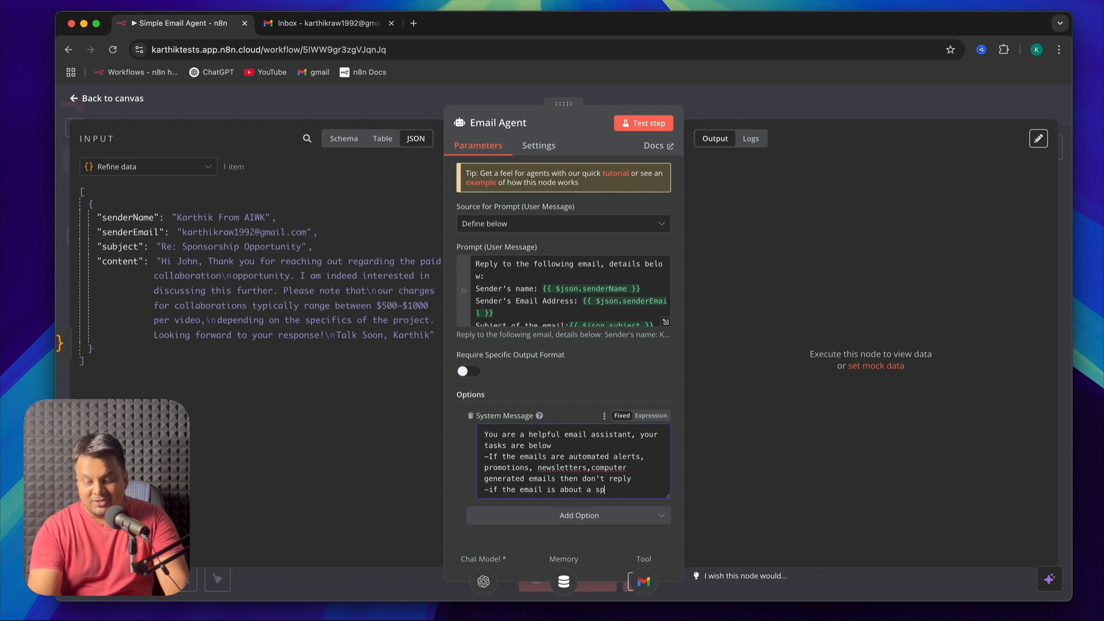
{"action": "type", "text": " email is about a possible sponsorship or collaboration then write a composed email mentioning my price is $500-1000$ per video on youtube"}
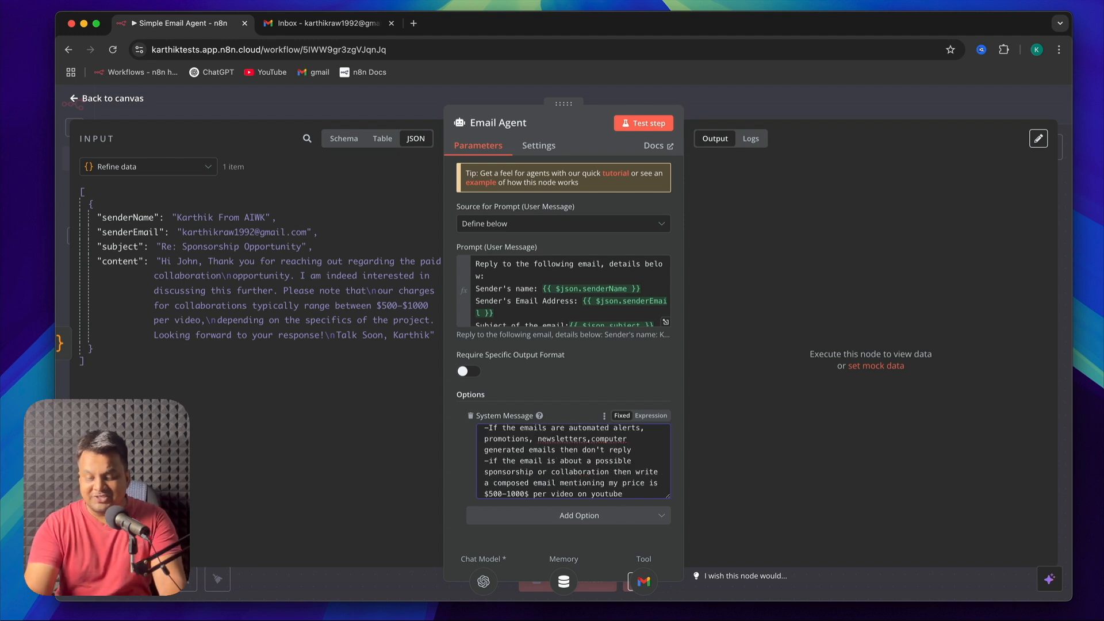
{"action": "key", "text": "Return"}
{"action": "type", "text": "-if the email"}
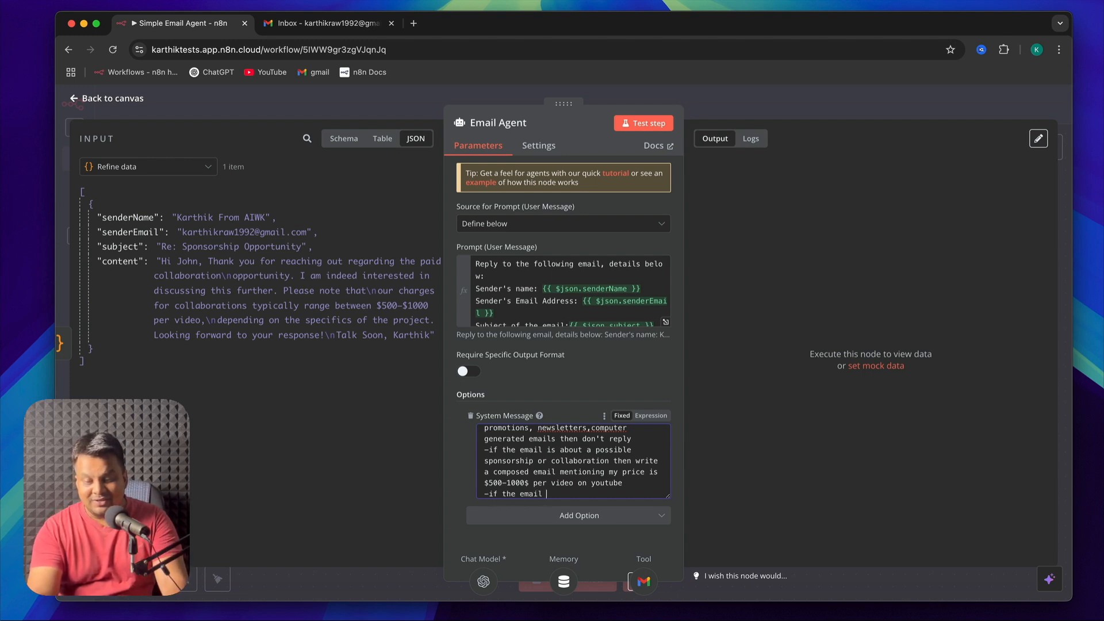
Add the system message rule "if the email is a general query reply in the most human way possible" and return to the canvas
{"action": "type", "text": "is a genera"}
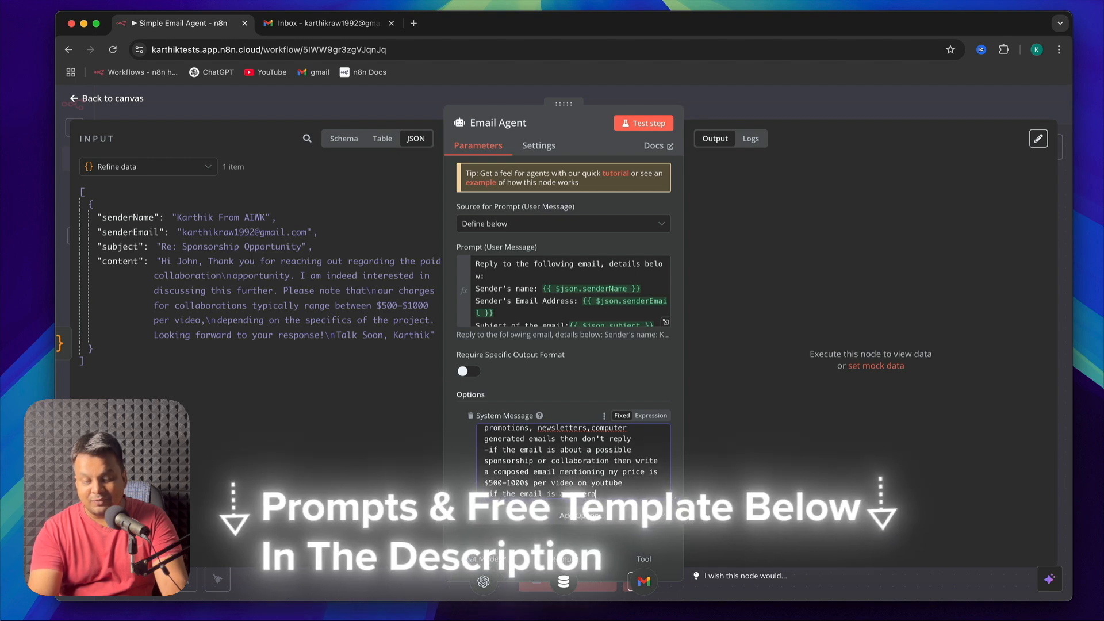
{"action": "type", "text": "l query reply in the most "}
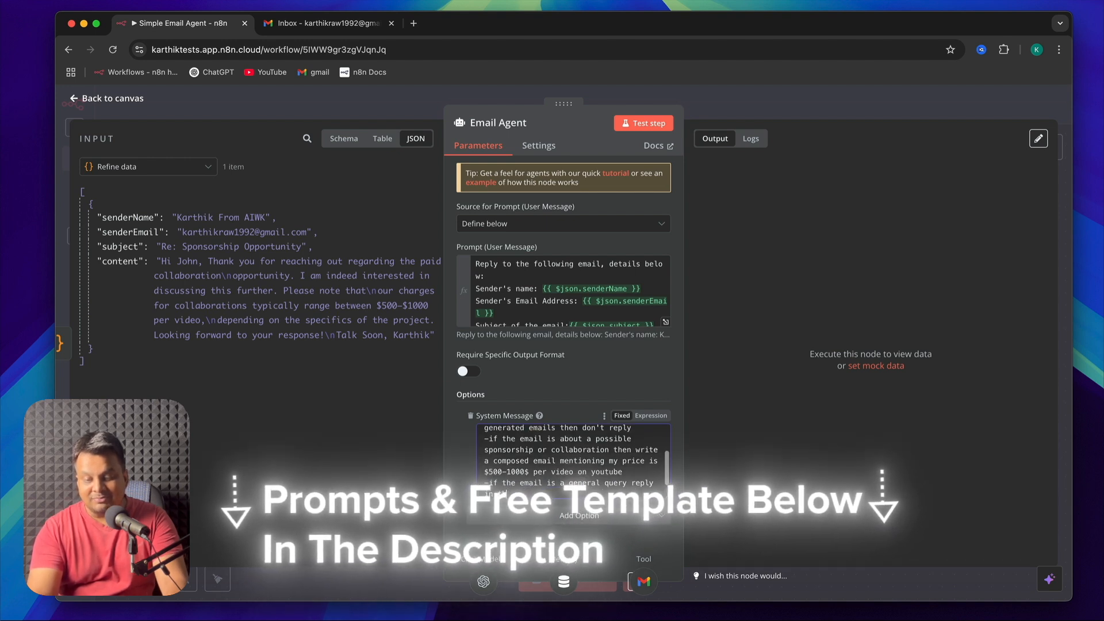
{"action": "type", "text": "human way possible"}
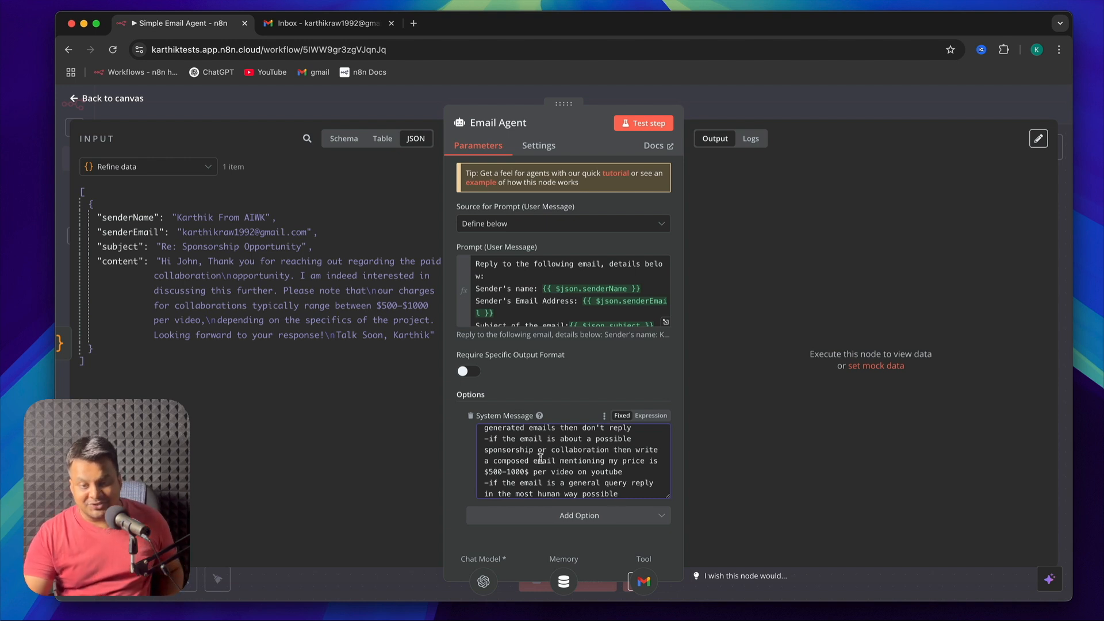
{"action": "scroll", "coordinate": [633, 471], "scroll_direction": "down", "scroll_amount": 1}
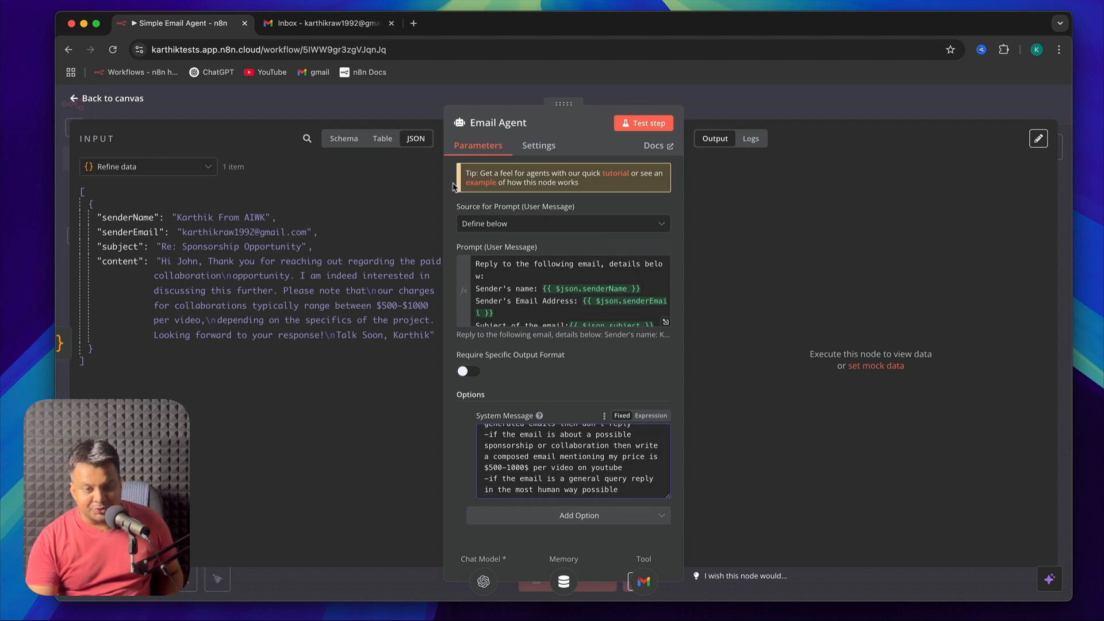
{"action": "left_click", "coordinate": [85, 100]}
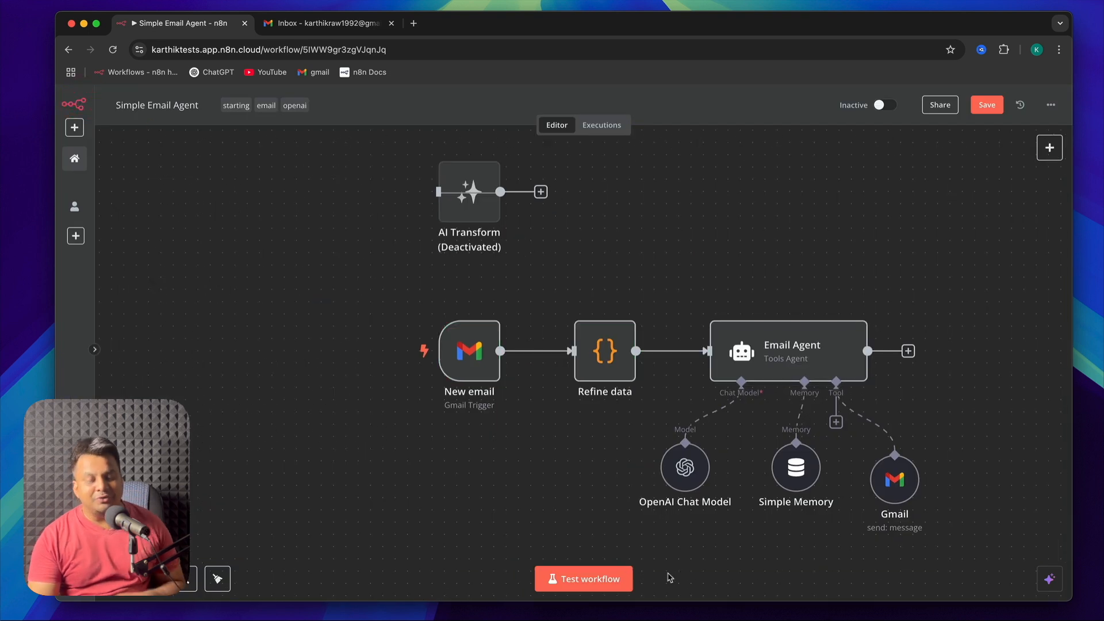
Switch to Gmail, read the Sponsorship Opportunity email, and check the refreshed inbox and the extra mail folders
{"action": "left_click", "coordinate": [328, 23]}
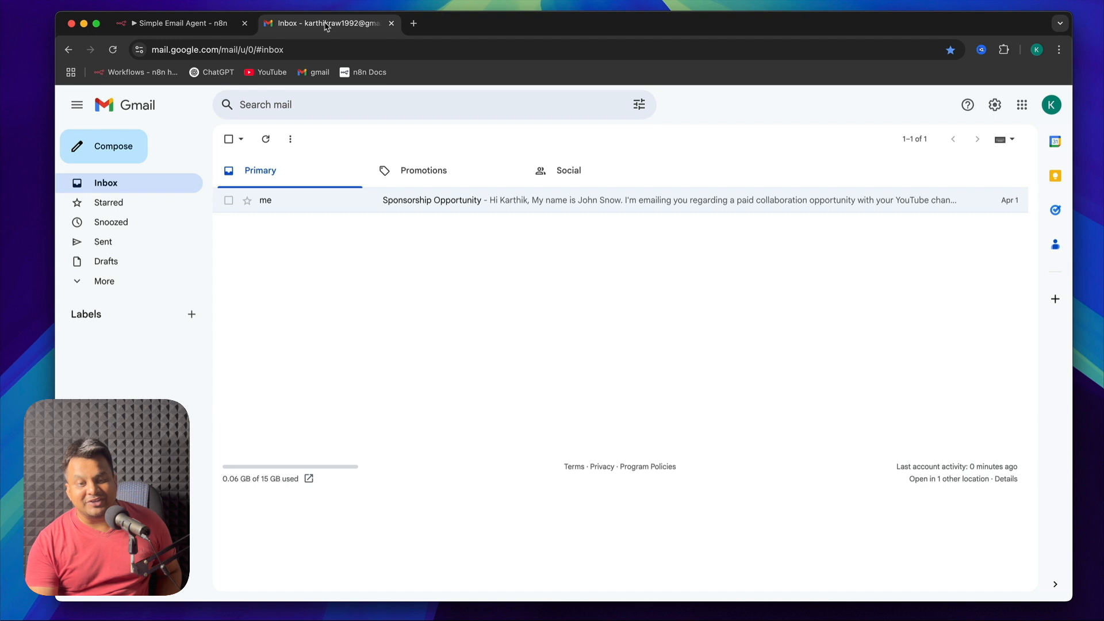
{"action": "left_click", "coordinate": [549, 201]}
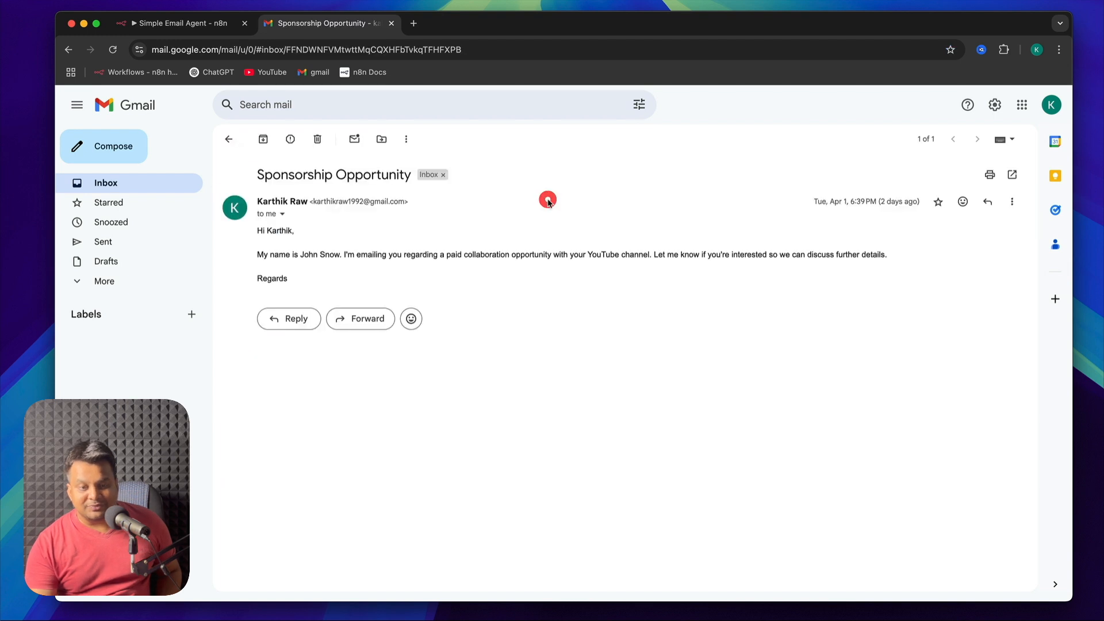
{"action": "left_click", "coordinate": [229, 138]}
{"action": "left_click", "coordinate": [266, 139]}
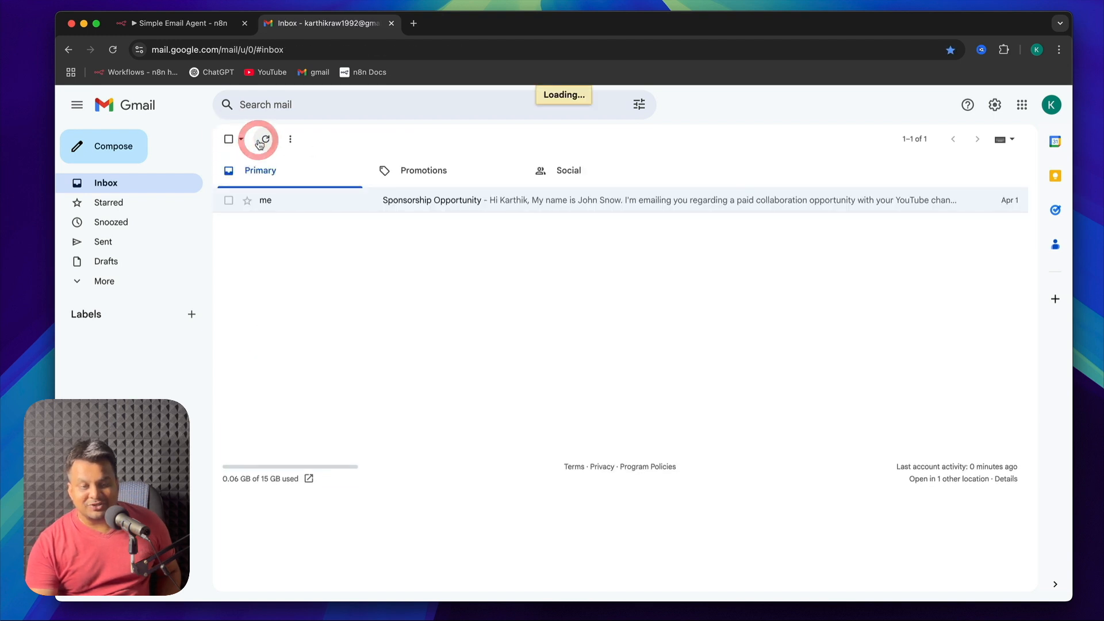
{"action": "left_click", "coordinate": [104, 281]}
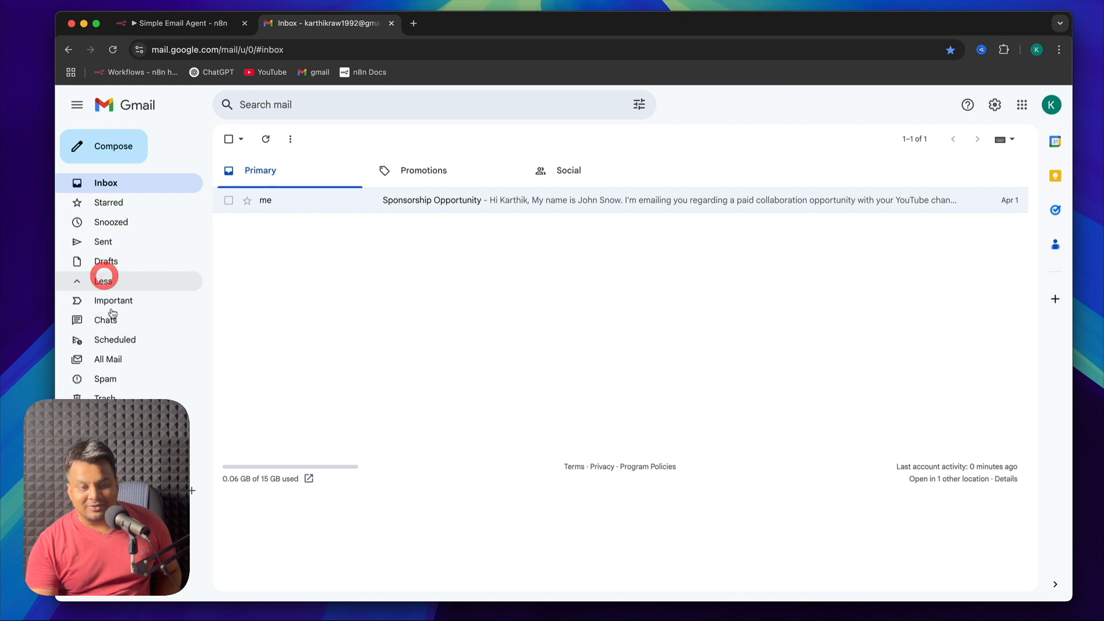
{"action": "left_click", "coordinate": [131, 361]}
{"action": "left_click", "coordinate": [115, 184]}
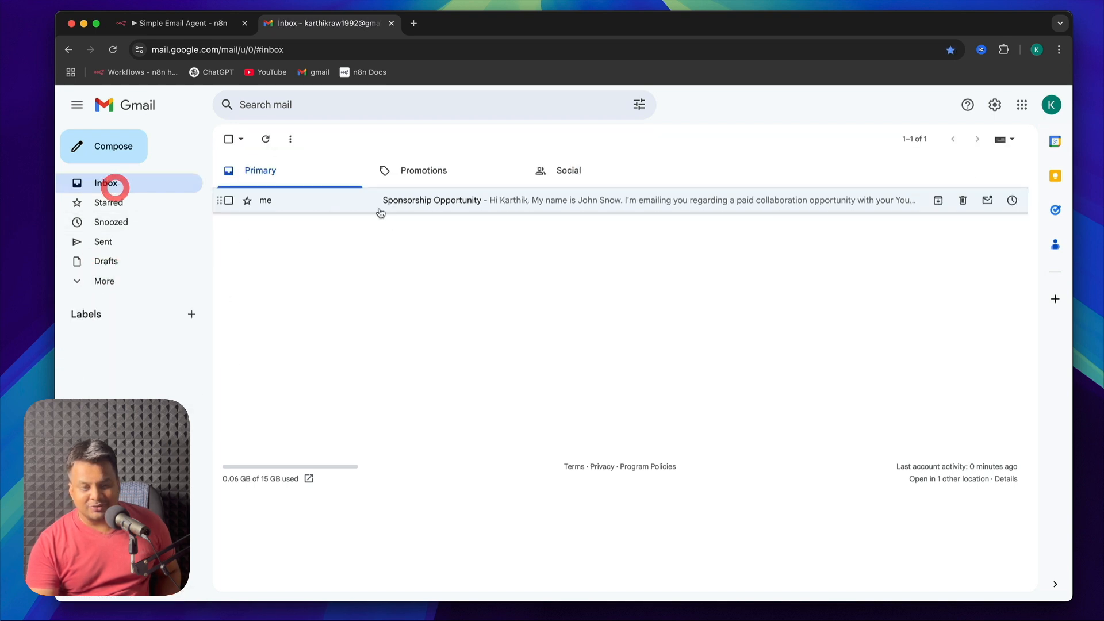
Switch back to n8n and test the whole Simple Email Agent workflow
{"action": "left_click", "coordinate": [166, 25]}
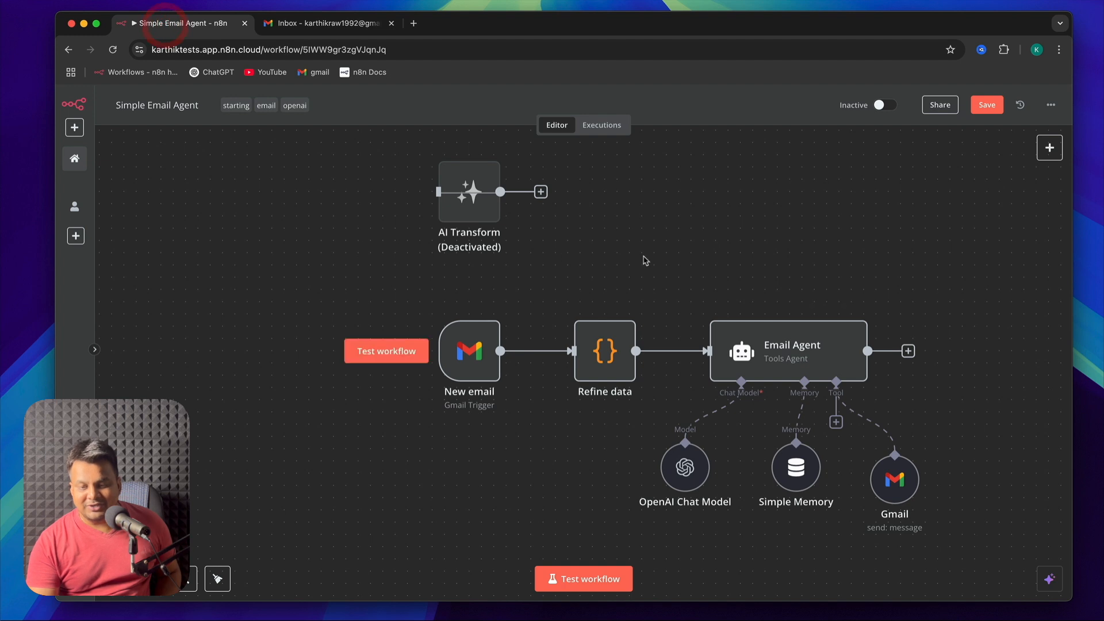
{"action": "left_click", "coordinate": [589, 581]}
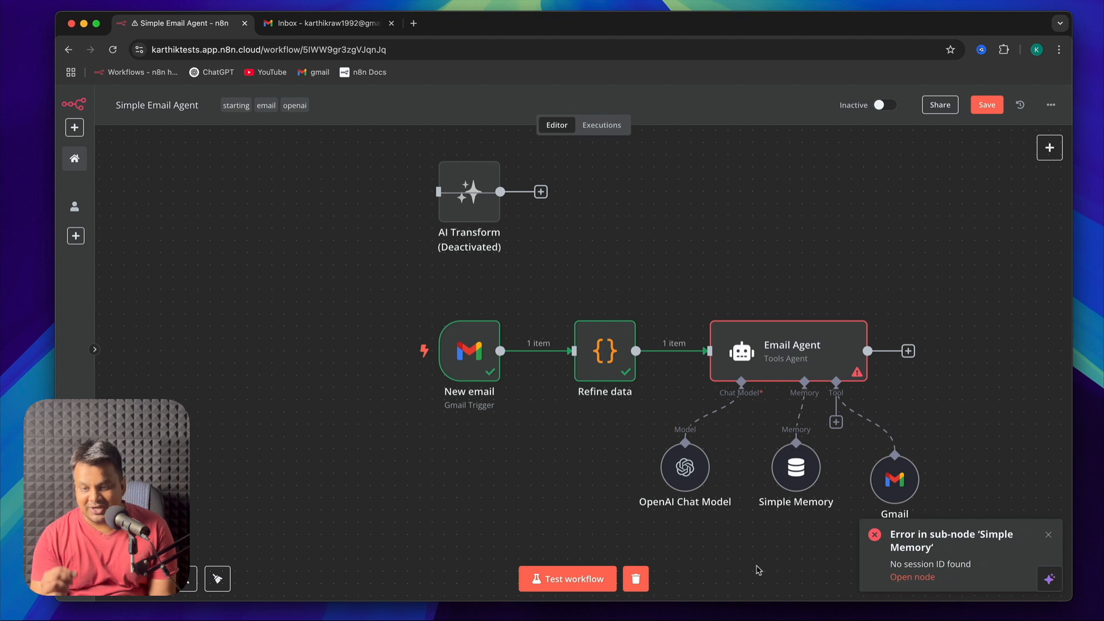
Set Simple Memory's Session ID to "Define below", with Refine data's content field as the key and a context window length of 1
{"action": "left_click", "coordinate": [802, 477]}
{"action": "double_click", "coordinate": [802, 477]}
{"action": "left_click", "coordinate": [594, 190]}
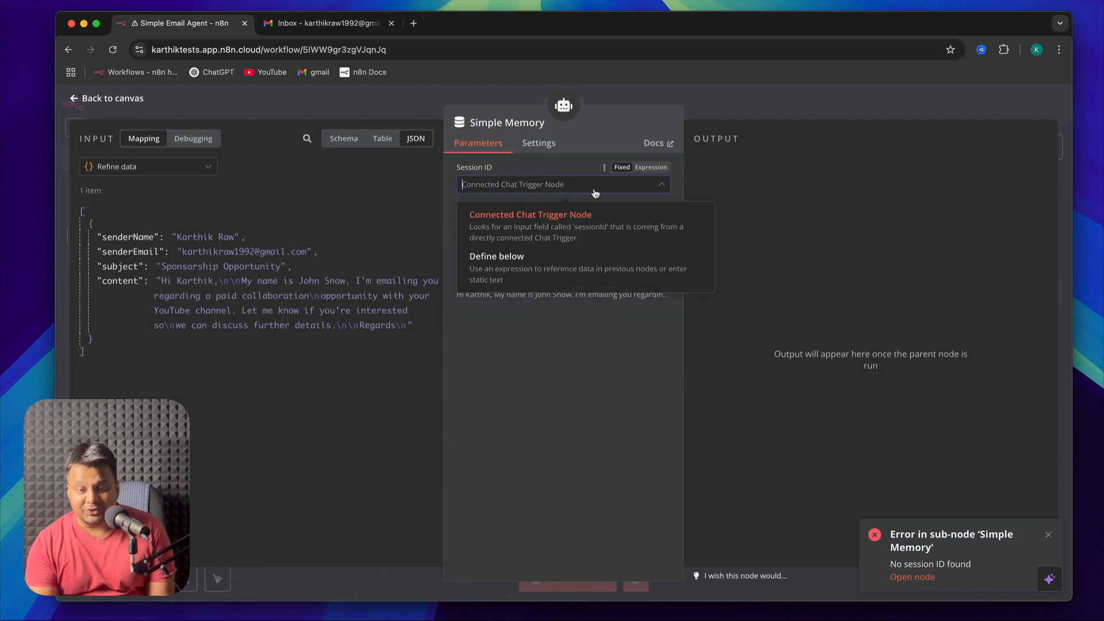
{"action": "left_click", "coordinate": [551, 265]}
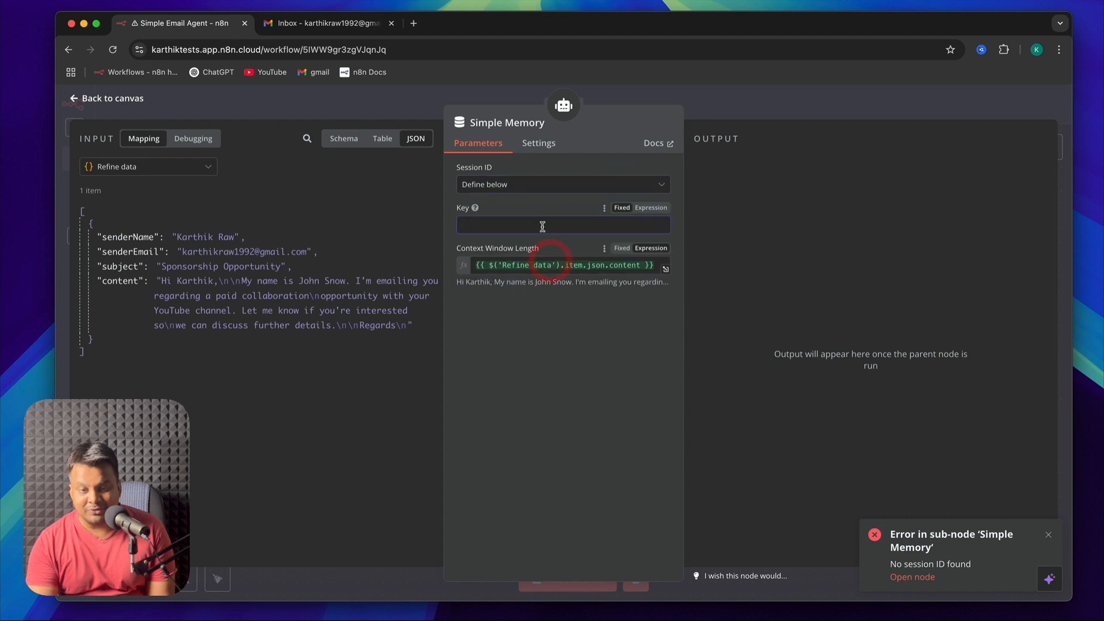
{"action": "left_click_drag", "start_coordinate": [118, 280], "coordinate": [563, 225]}
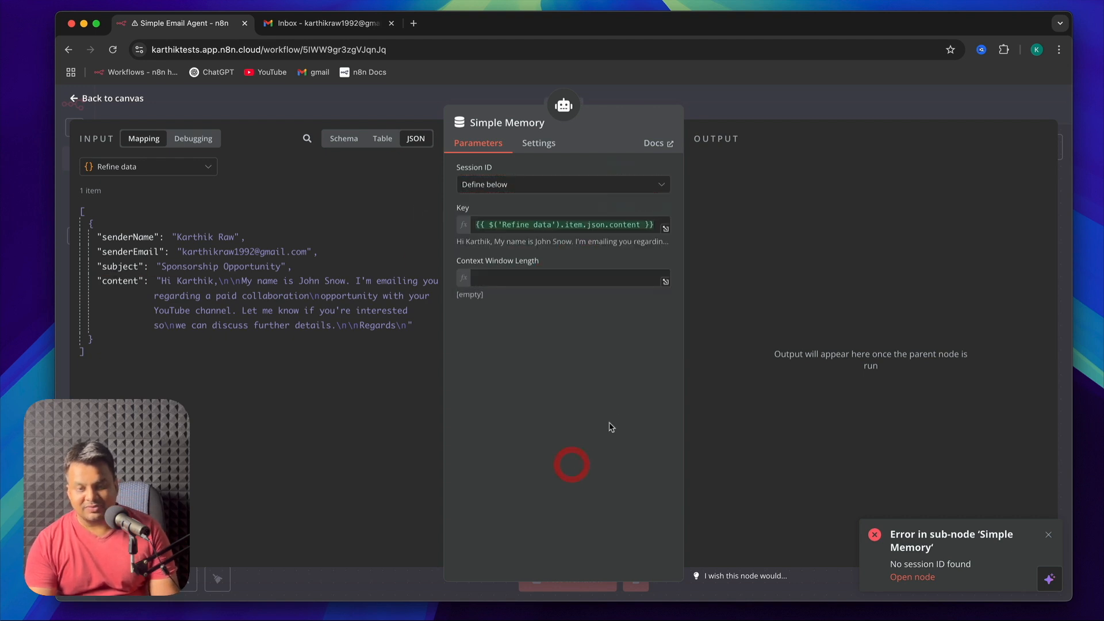
{"action": "left_click", "coordinate": [547, 278]}
{"action": "type", "text": "1000"}
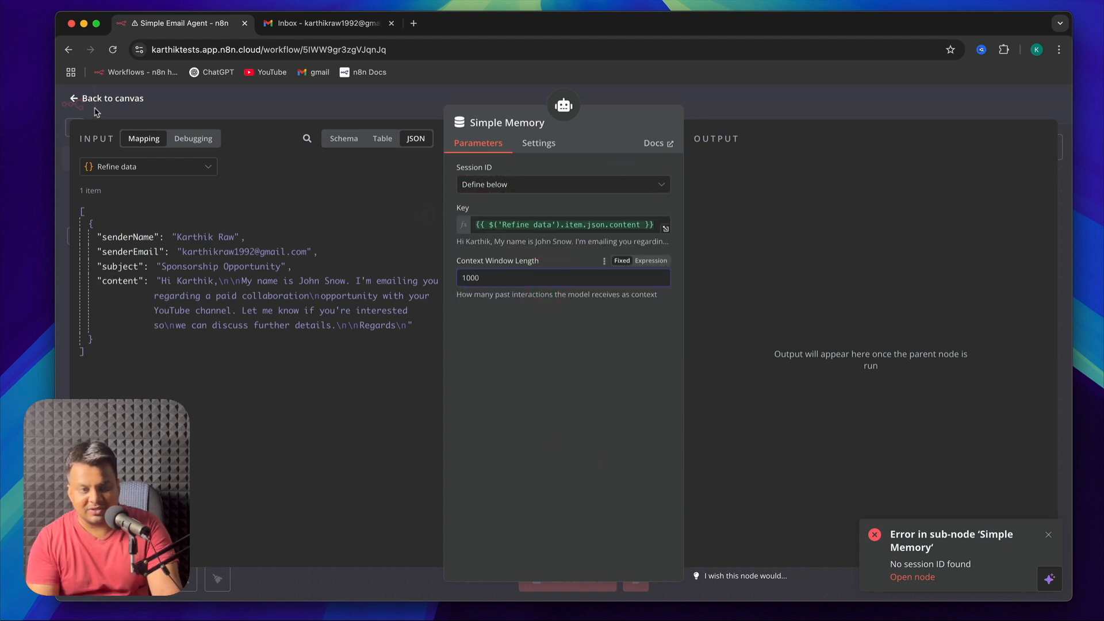
{"action": "left_click", "coordinate": [89, 103]}
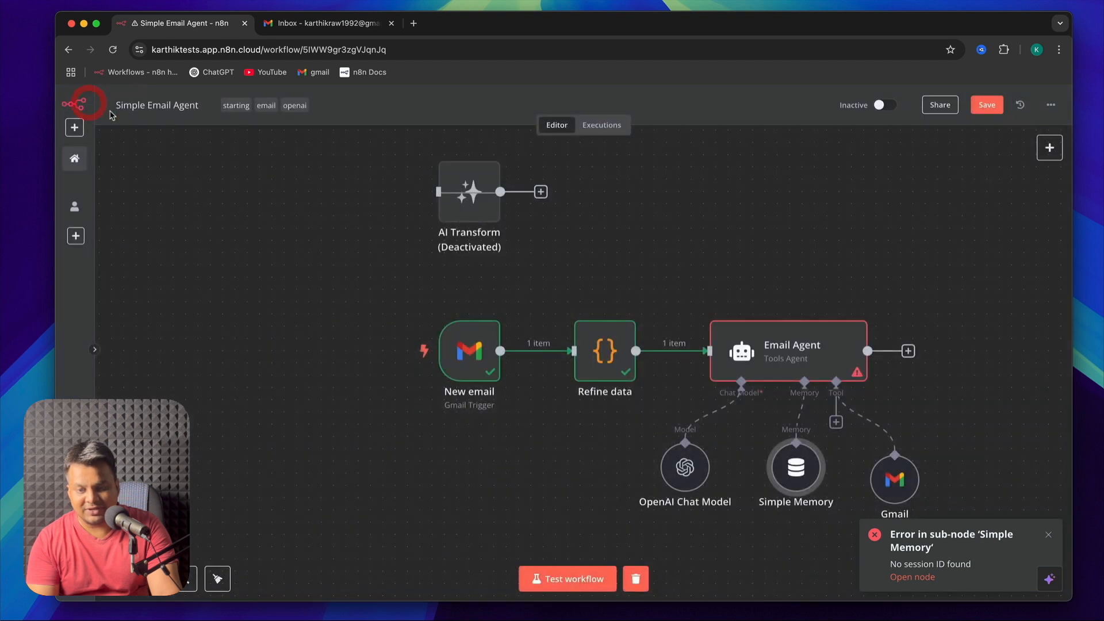
Test the workflow again and set the OpenAI Chat Model's credential to "OpenAi account"
{"action": "left_click", "coordinate": [568, 579]}
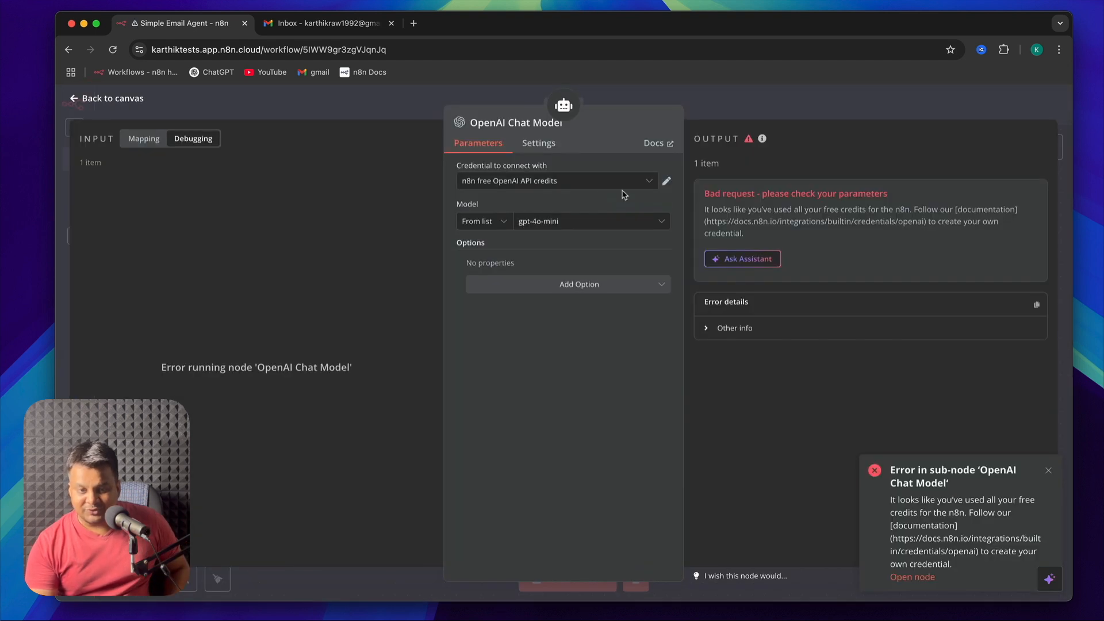
{"action": "left_click", "coordinate": [598, 182]}
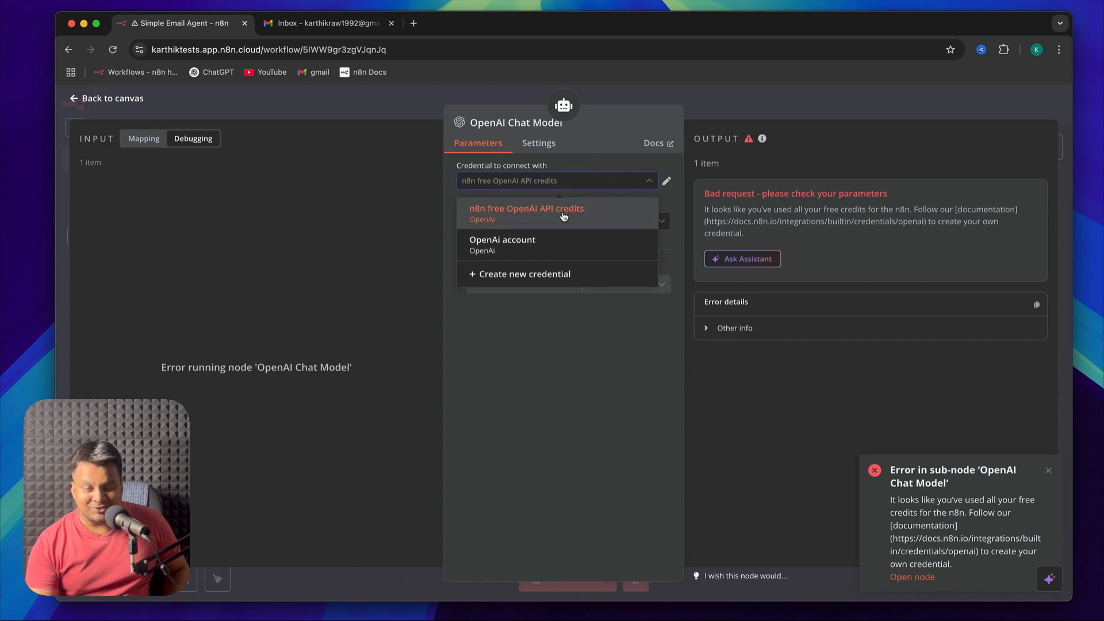
{"action": "left_click", "coordinate": [524, 247]}
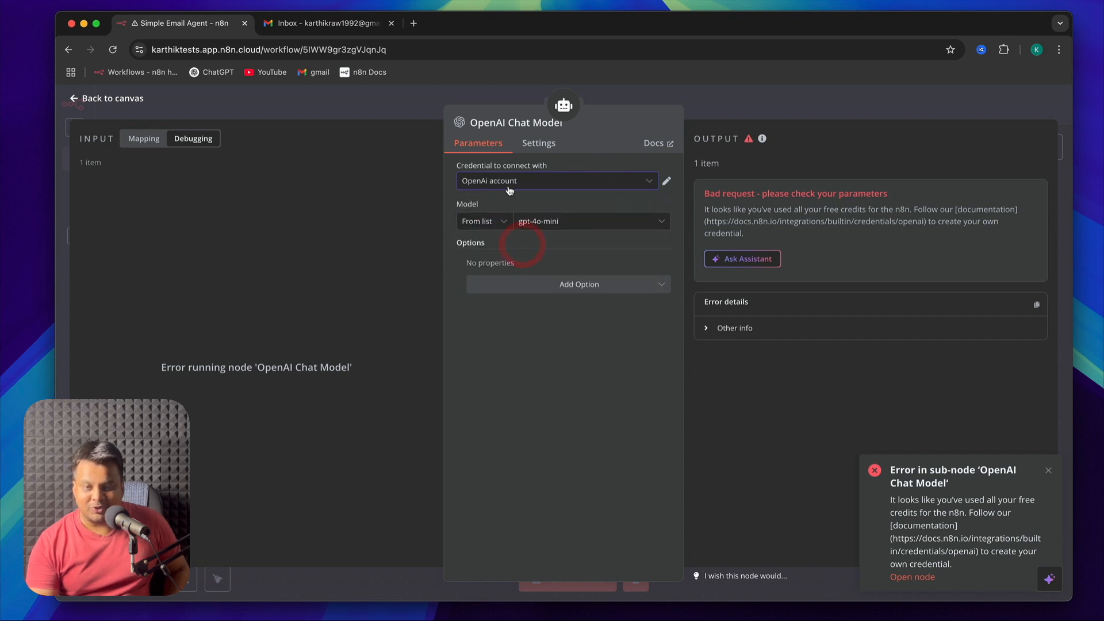
{"action": "left_click", "coordinate": [76, 101]}
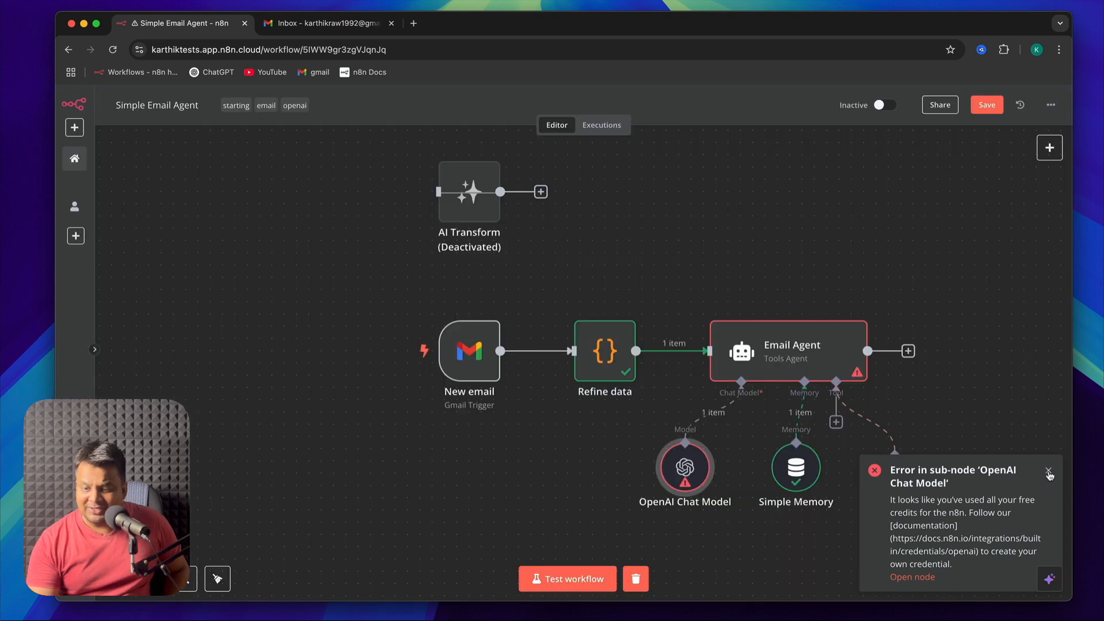
{"action": "left_click", "coordinate": [1048, 472]}
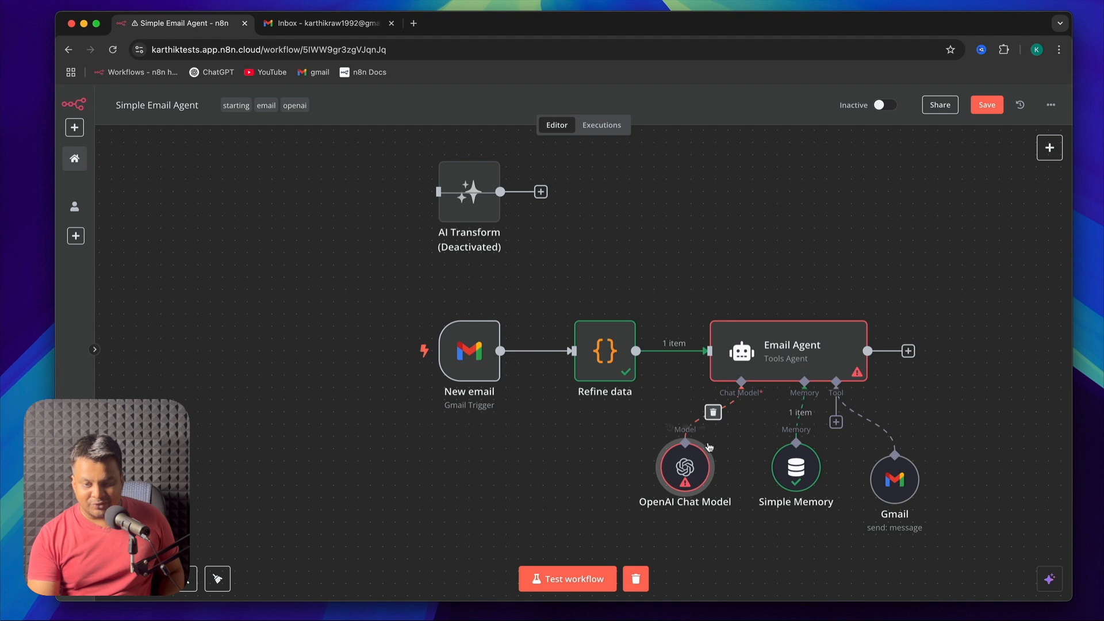
{"action": "double_click", "coordinate": [684, 467]}
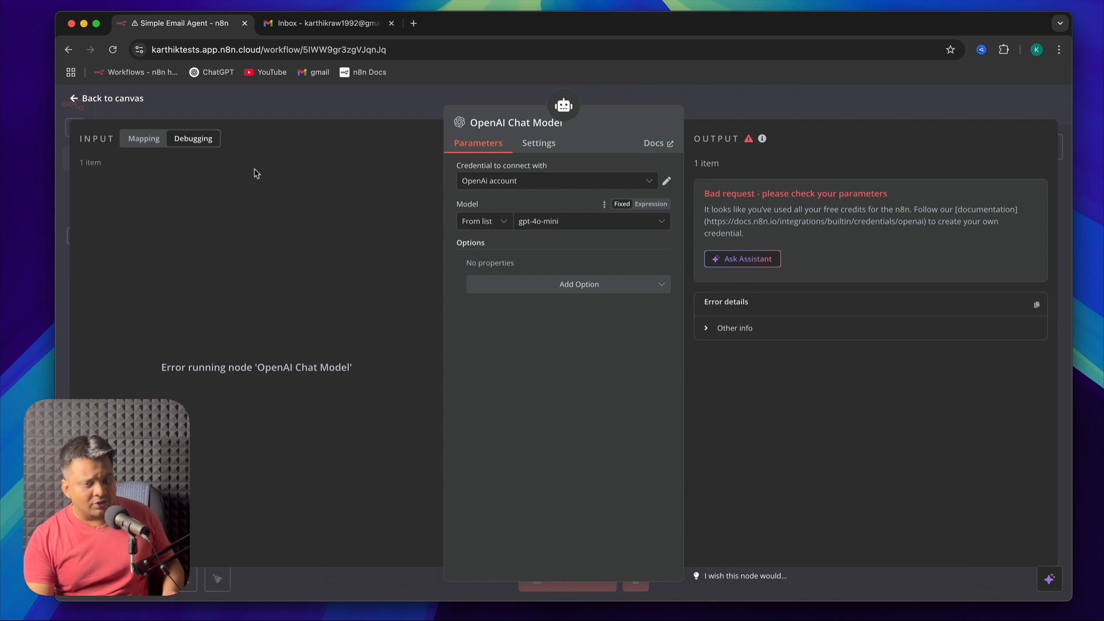
{"action": "left_click", "coordinate": [75, 99]}
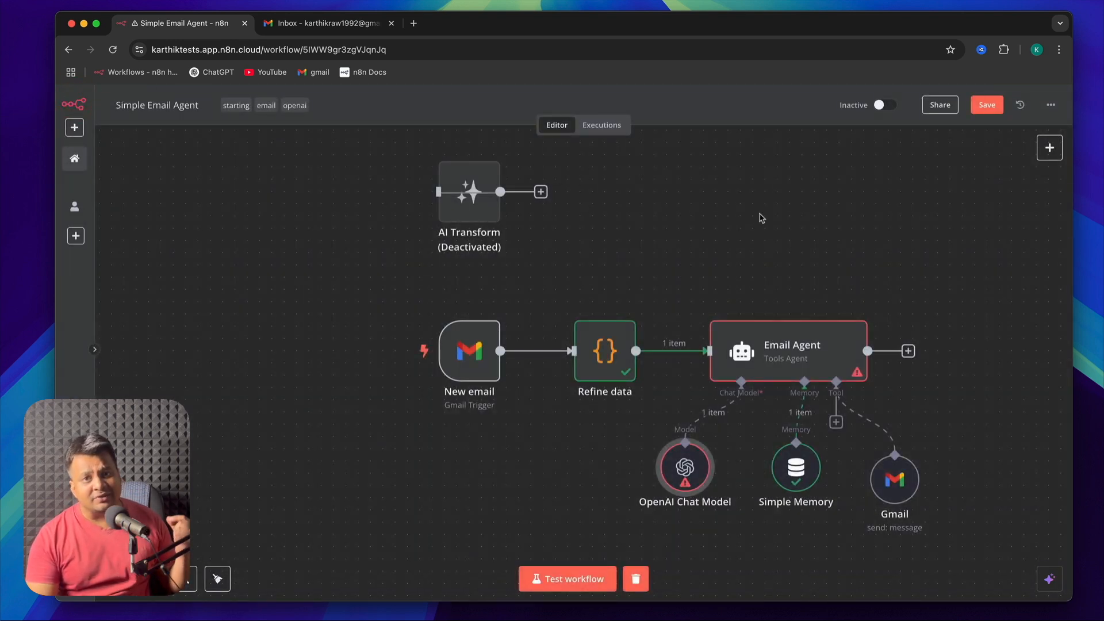
Clear the previous execution data, then rerun the workflow test and check it in the execution history
{"action": "left_click", "coordinate": [638, 583]}
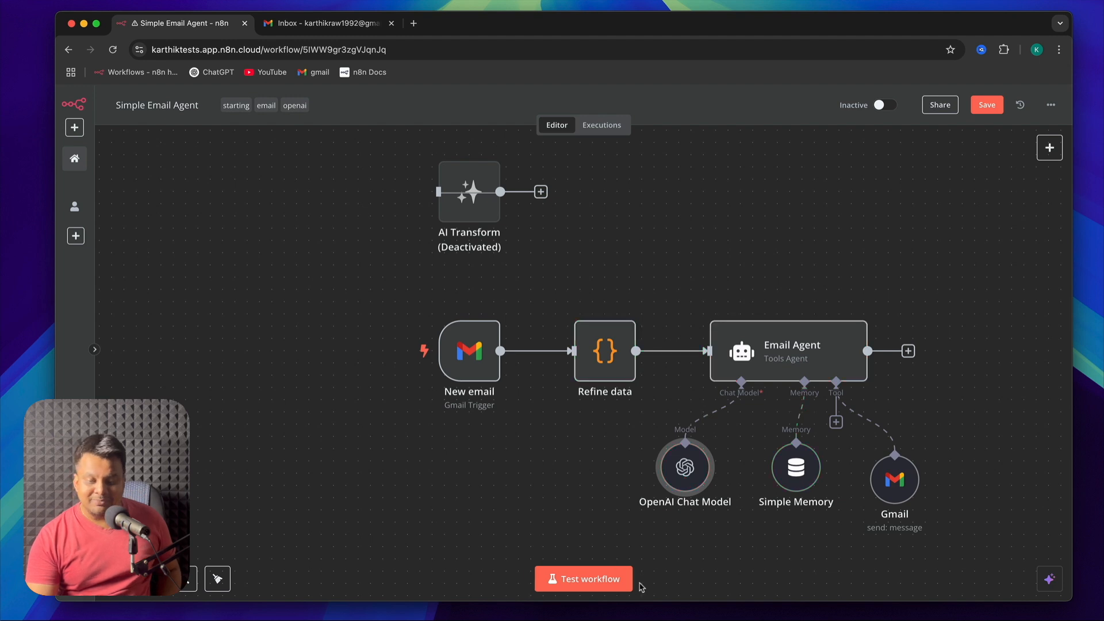
{"action": "left_click", "coordinate": [603, 584]}
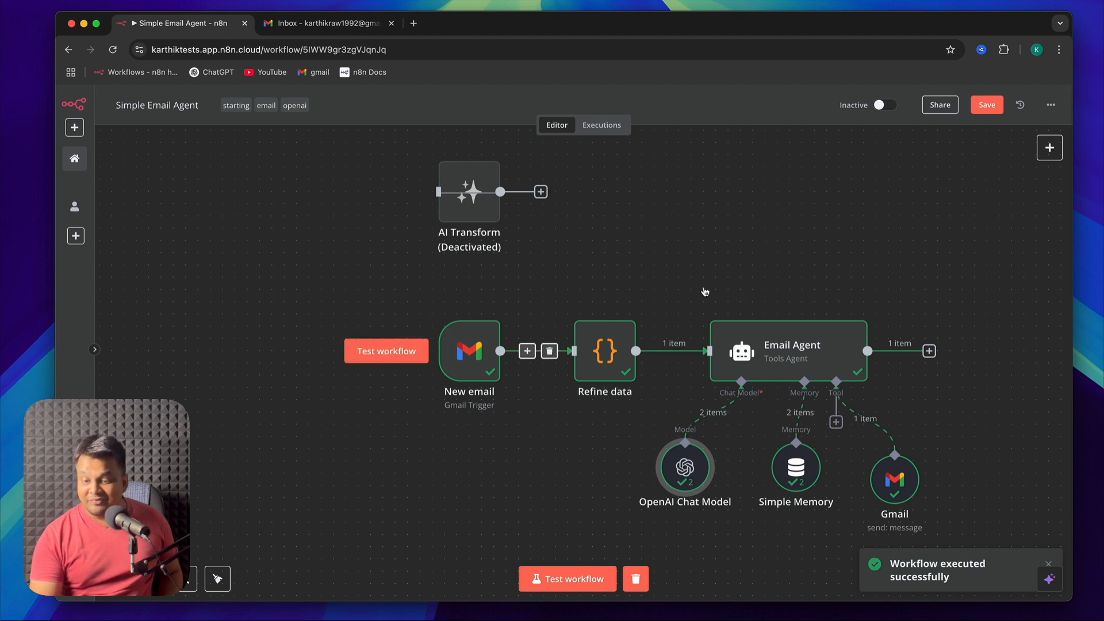
{"action": "mouse_move", "coordinate": [826, 350]}
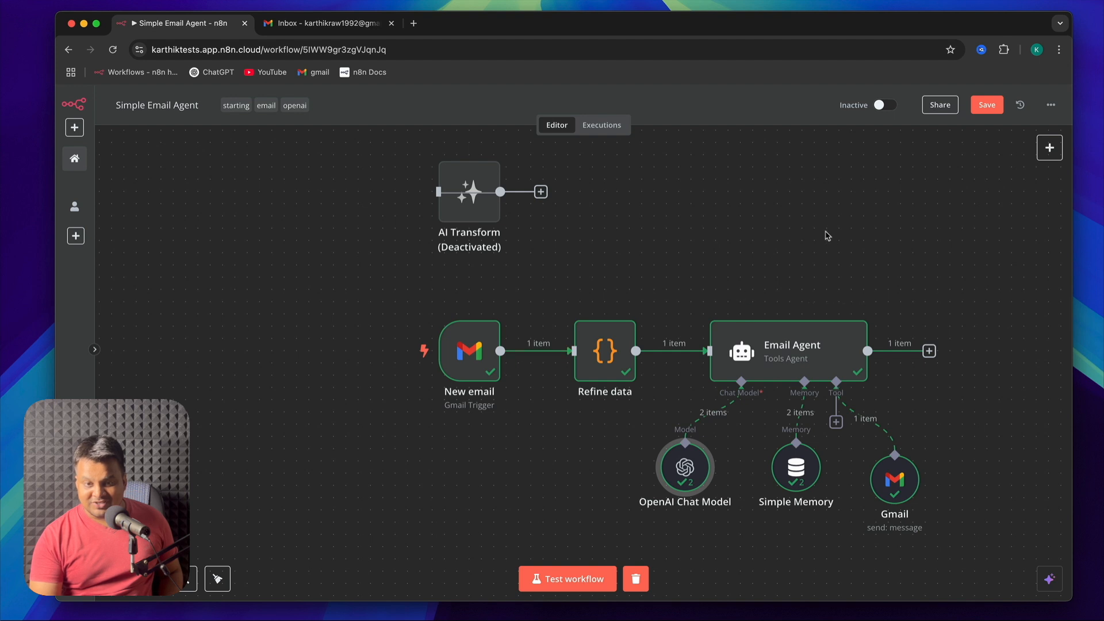
{"action": "left_click", "coordinate": [758, 200]}
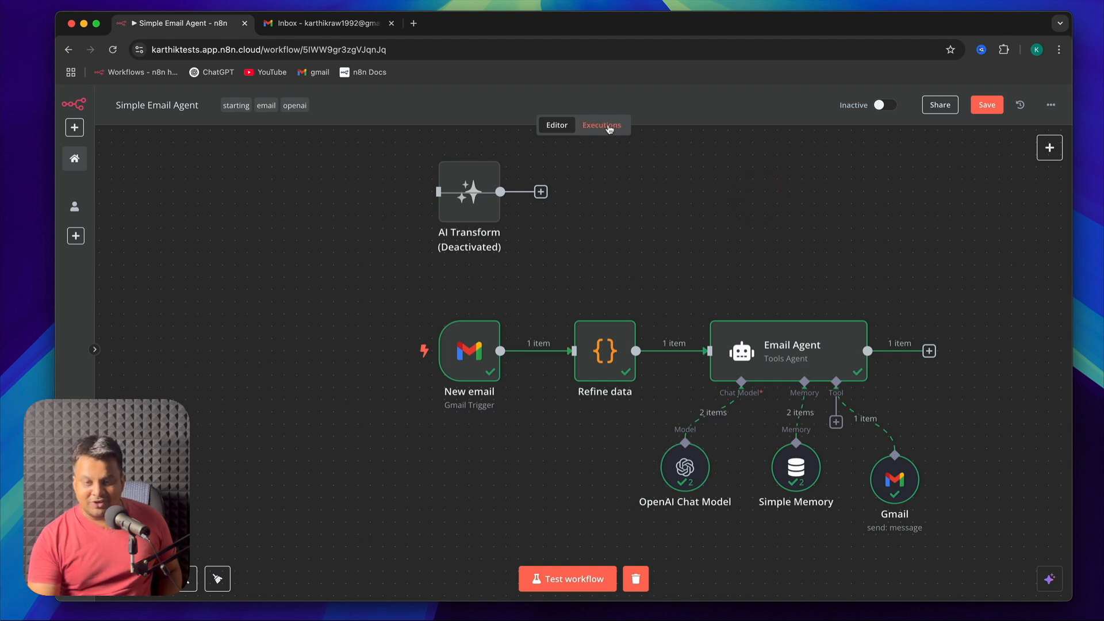
{"action": "left_click", "coordinate": [609, 129]}
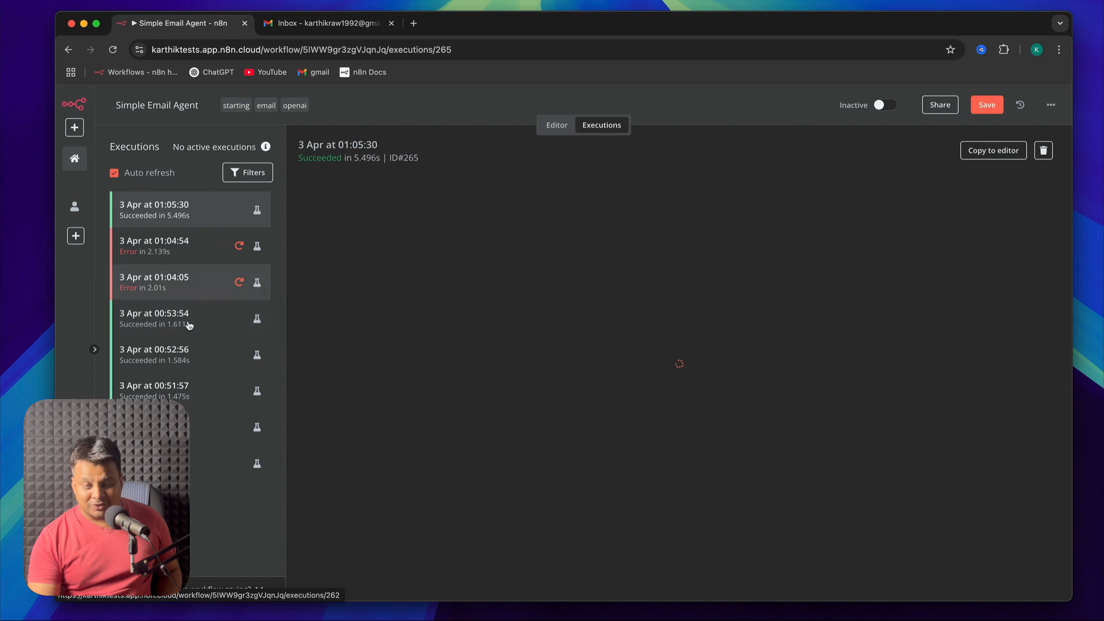
{"action": "left_click", "coordinate": [557, 127]}
Switch to Gmail, refresh the inbox, and read the "Re: Sponsorship Opportunity" reply, highlighting its pricing paragraph and the automatic n8n footer
{"action": "left_click", "coordinate": [304, 26]}
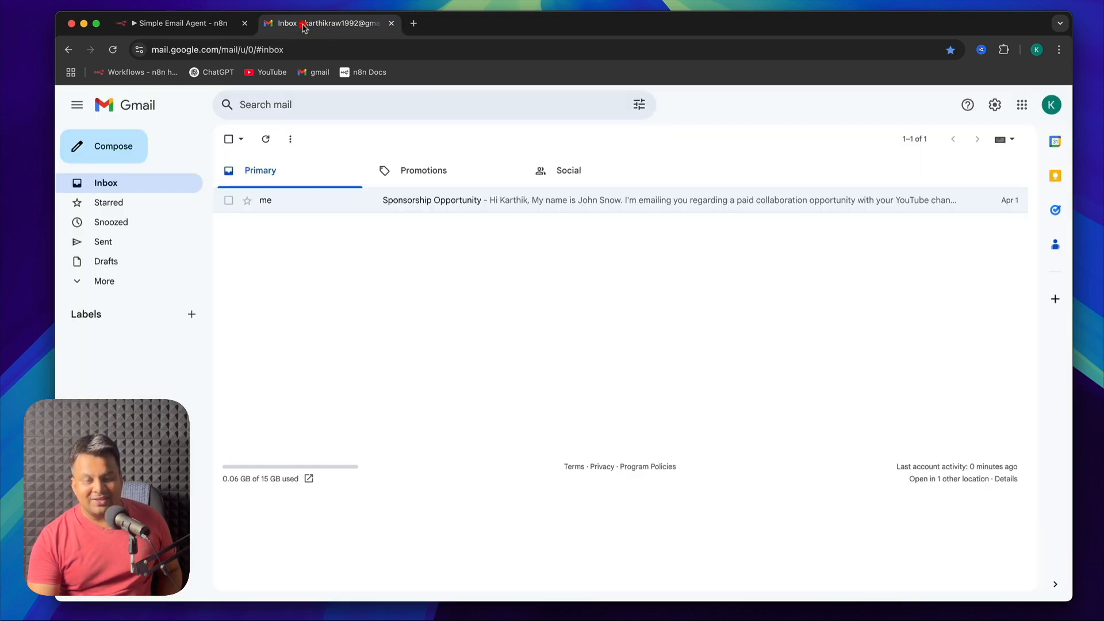
{"action": "left_click", "coordinate": [265, 139]}
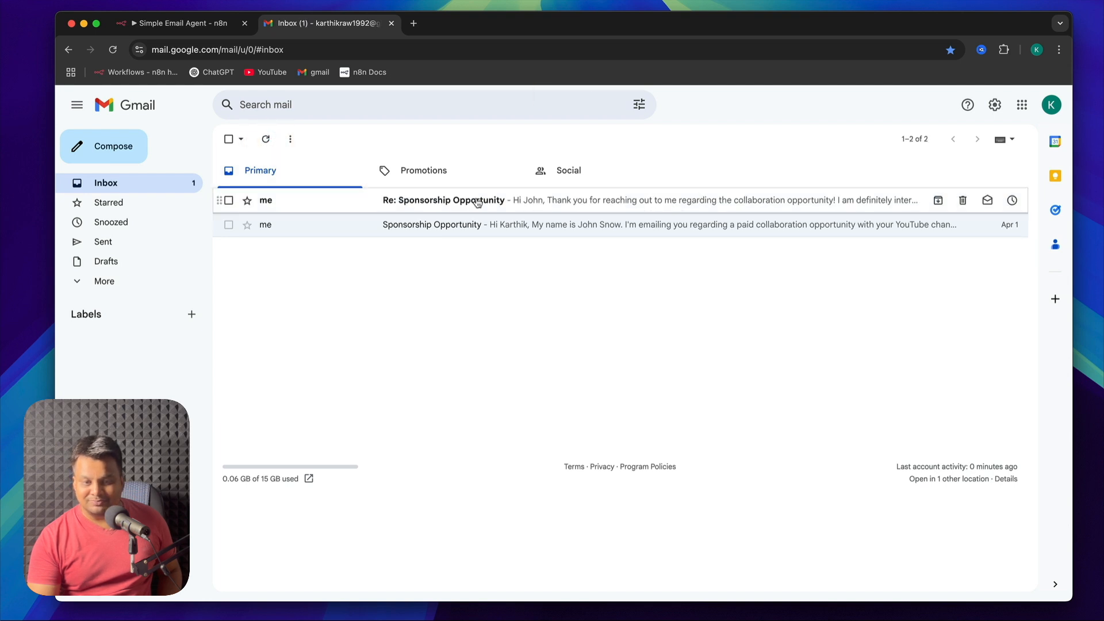
{"action": "left_click", "coordinate": [477, 201]}
{"action": "triple_click", "coordinate": [870, 255]}
{"action": "left_click", "coordinate": [870, 254]}
{"action": "triple_click", "coordinate": [870, 254]}
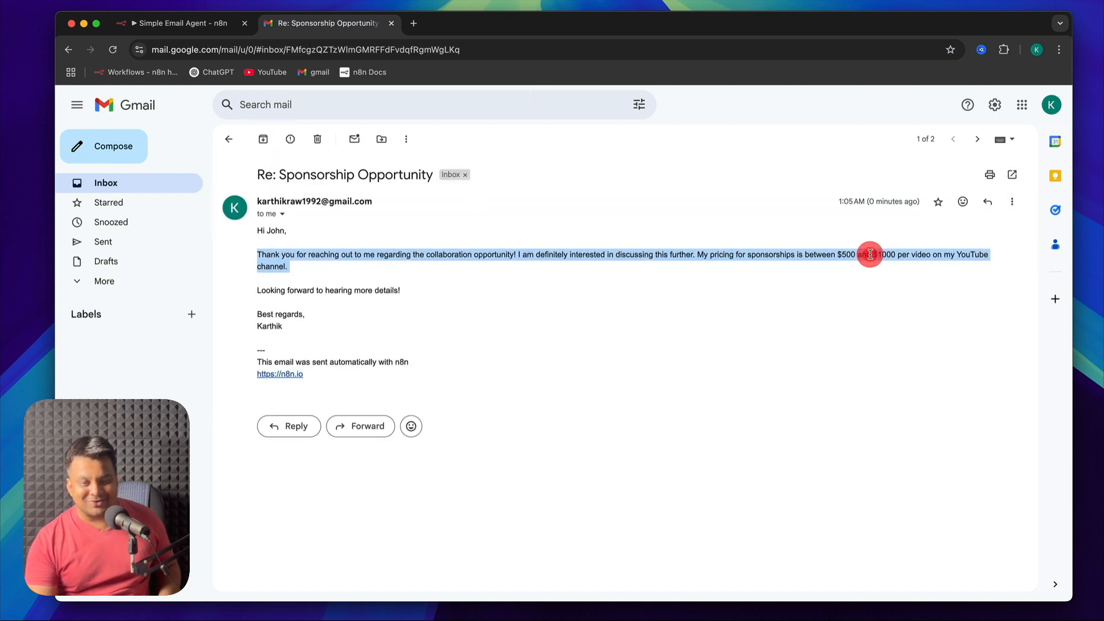
{"action": "triple_click", "coordinate": [336, 293]}
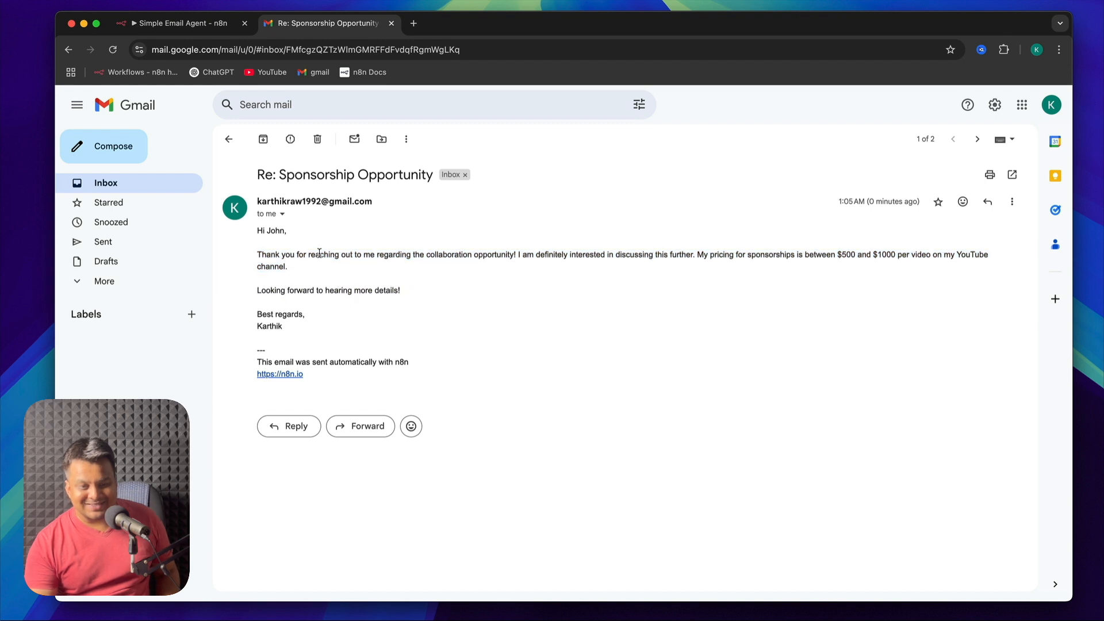
{"action": "triple_click", "coordinate": [318, 252]}
{"action": "triple_click", "coordinate": [330, 292]}
{"action": "triple_click", "coordinate": [513, 243]}
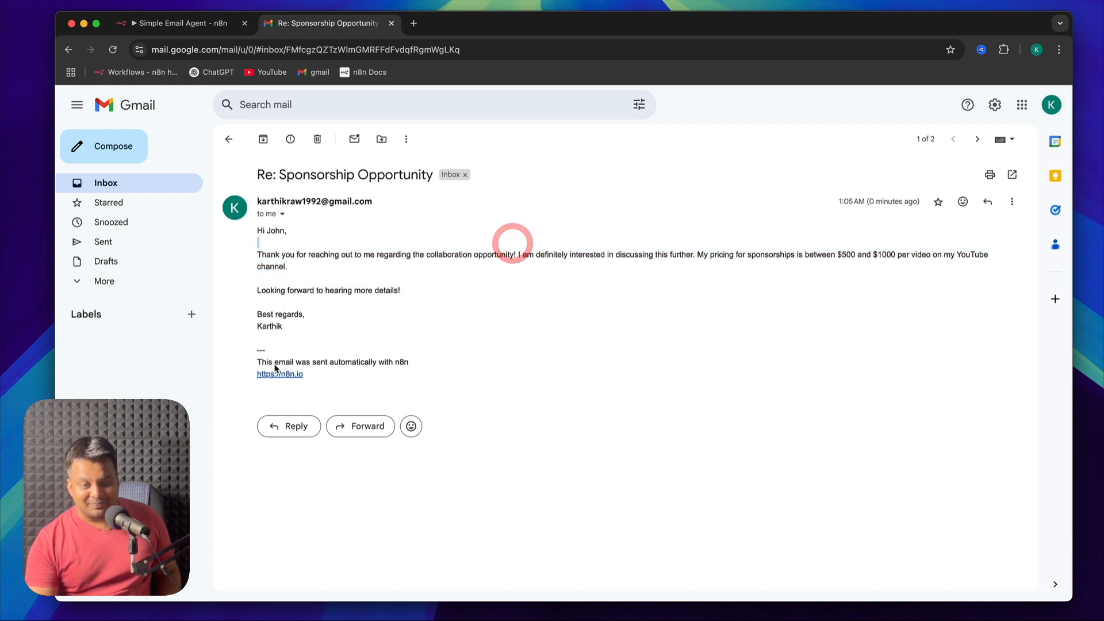
{"action": "left_click_drag", "start_coordinate": [261, 362], "coordinate": [417, 363]}
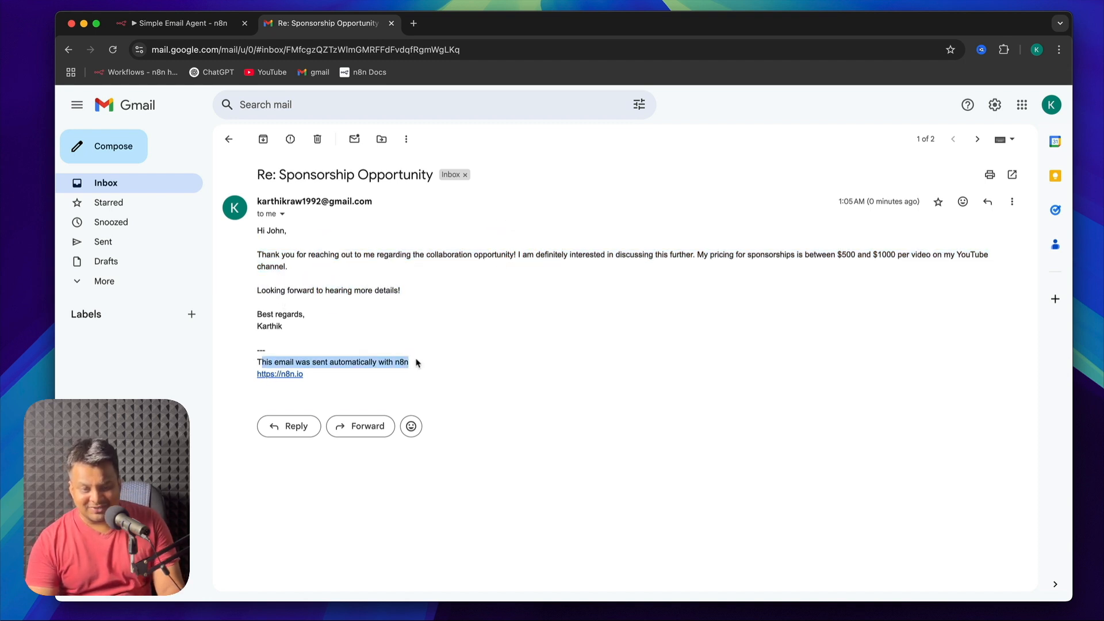
Highlight the automatic n8n footer in the reply, then switch to n8n and inspect the Gmail tool node's available options
{"action": "left_click", "coordinate": [415, 360]}
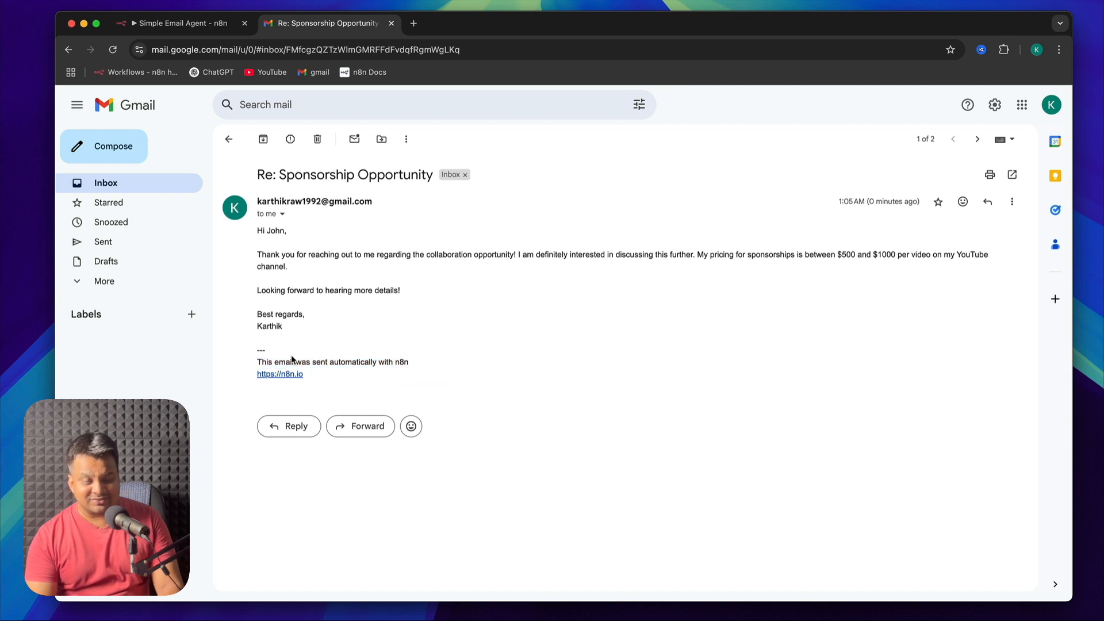
{"action": "left_click_drag", "start_coordinate": [257, 360], "coordinate": [423, 361]}
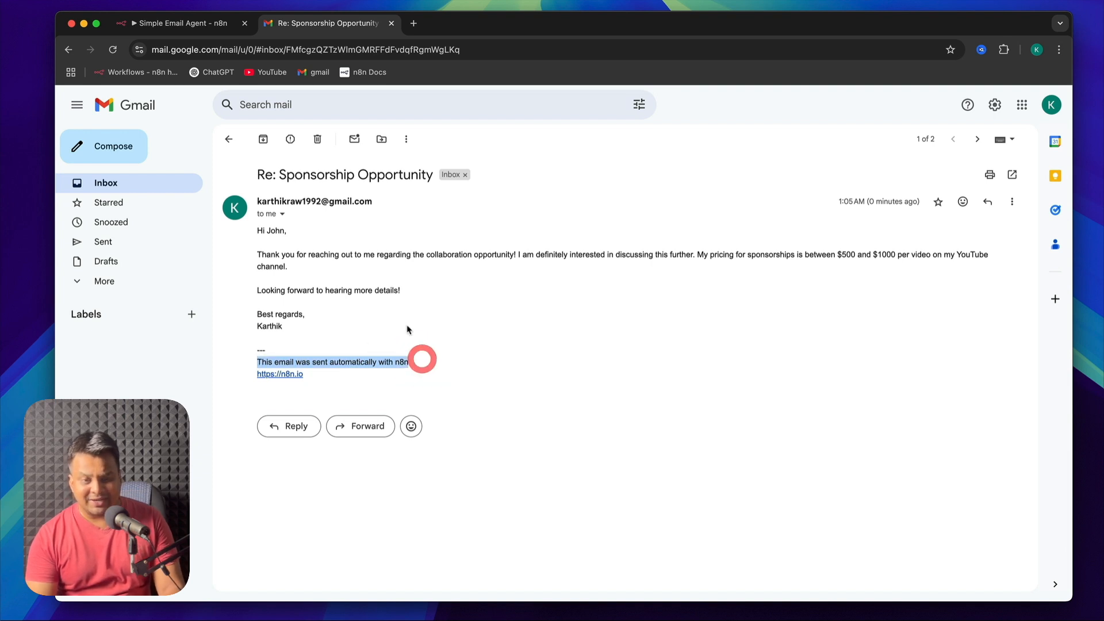
{"action": "left_click", "coordinate": [192, 26]}
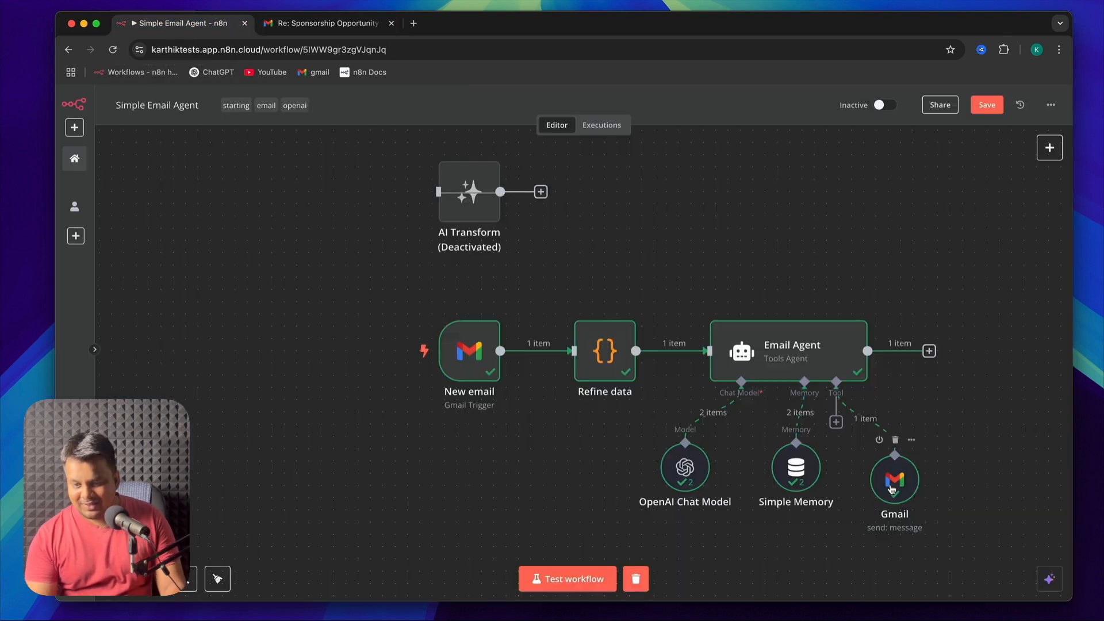
{"action": "double_click", "coordinate": [891, 489]}
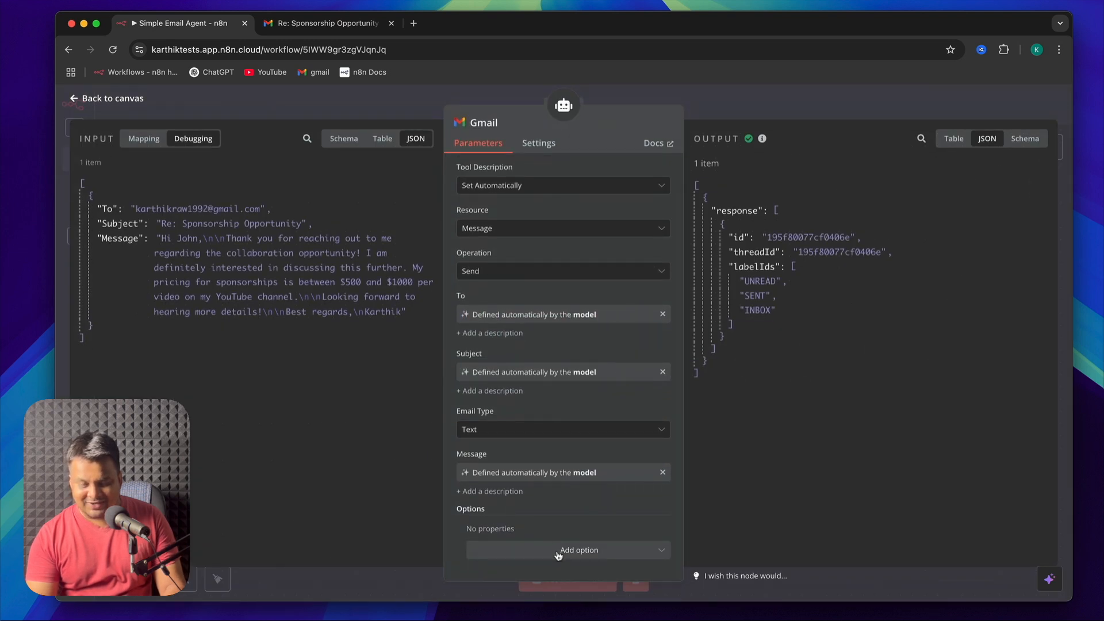
{"action": "left_click", "coordinate": [558, 553]}
{"action": "left_click", "coordinate": [558, 553]}
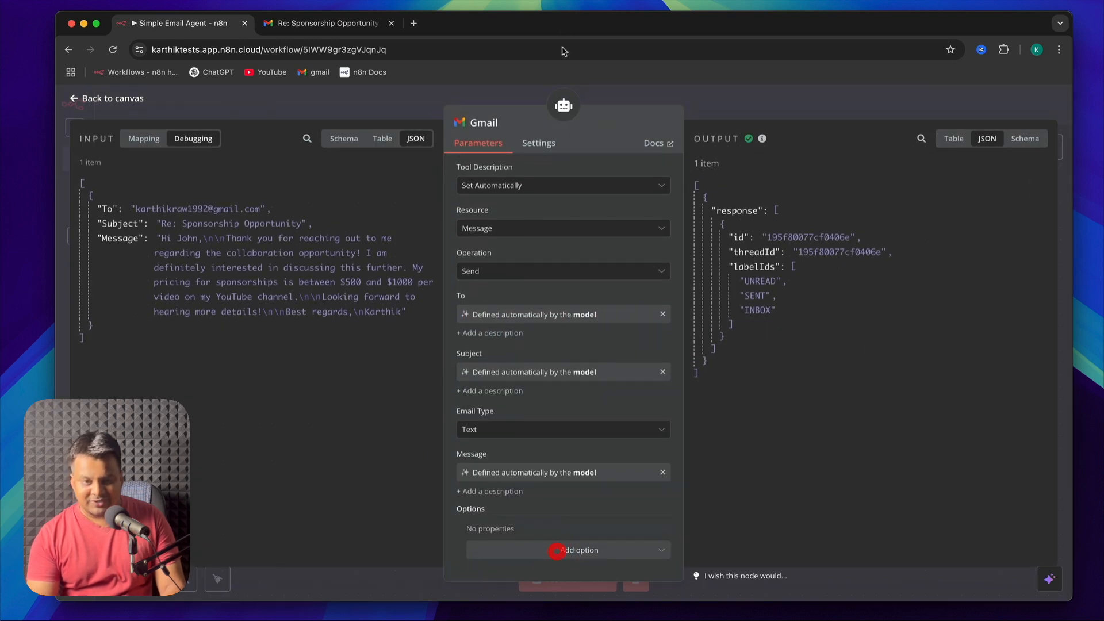
Rename the Gmail tool node to "Send Email" and return to the canvas
{"action": "left_click", "coordinate": [502, 124]}
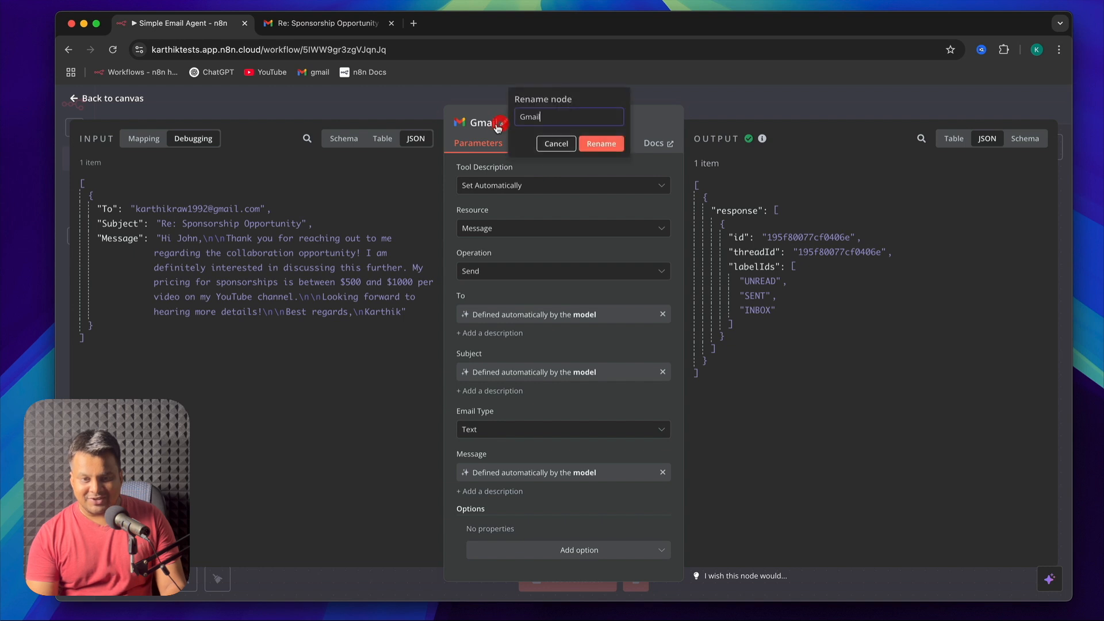
{"action": "double_click", "coordinate": [532, 117]}
{"action": "type", "text": "Send E"}
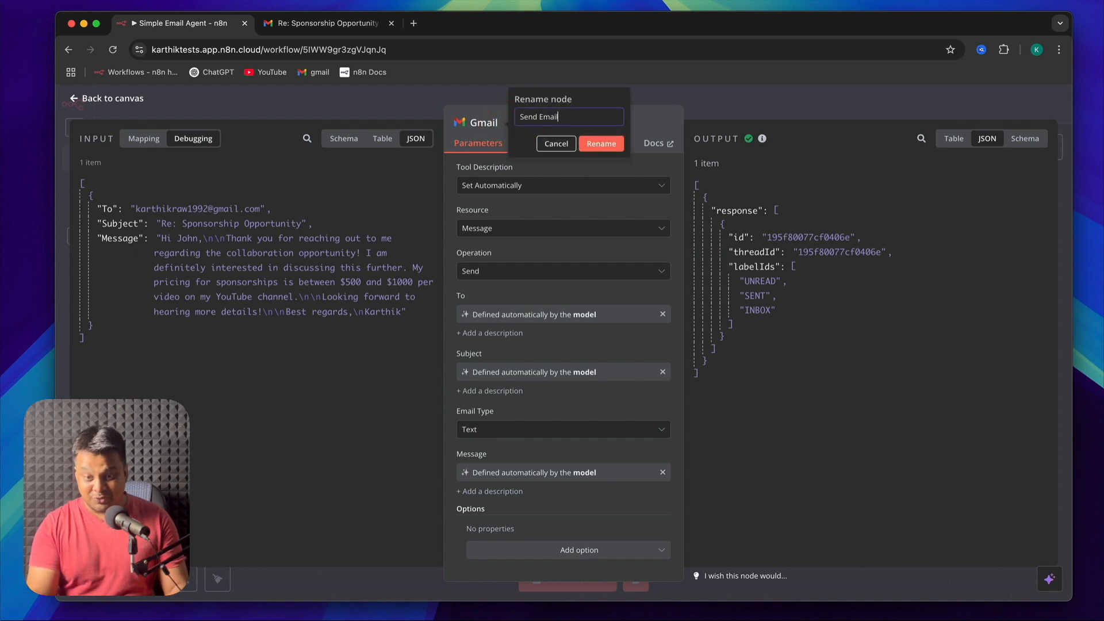
{"action": "left_click", "coordinate": [591, 144]}
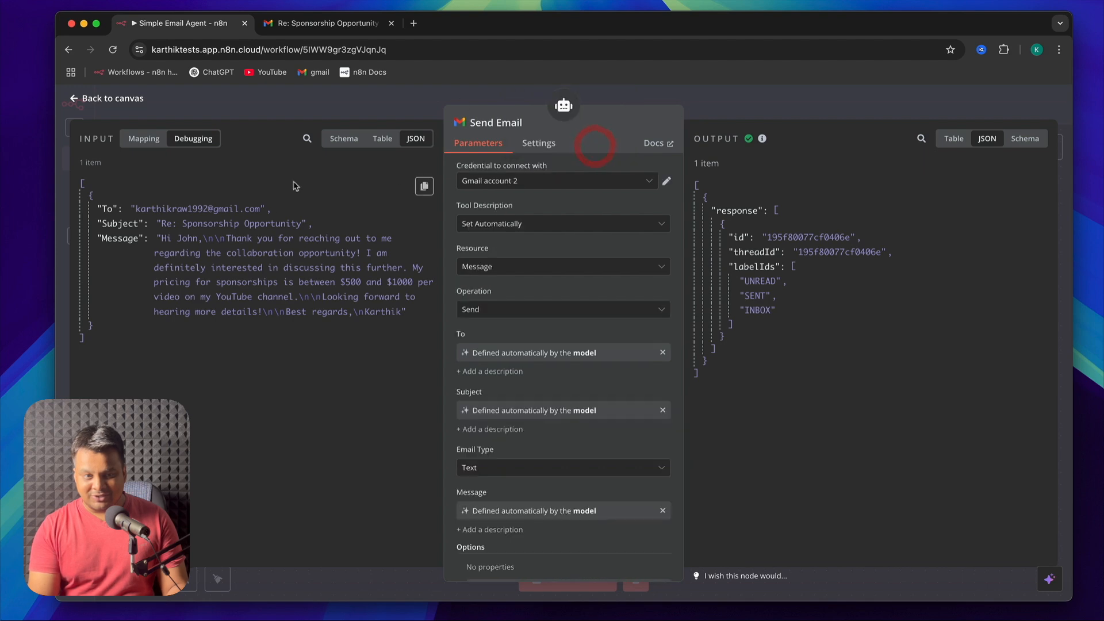
{"action": "left_click", "coordinate": [111, 99]}
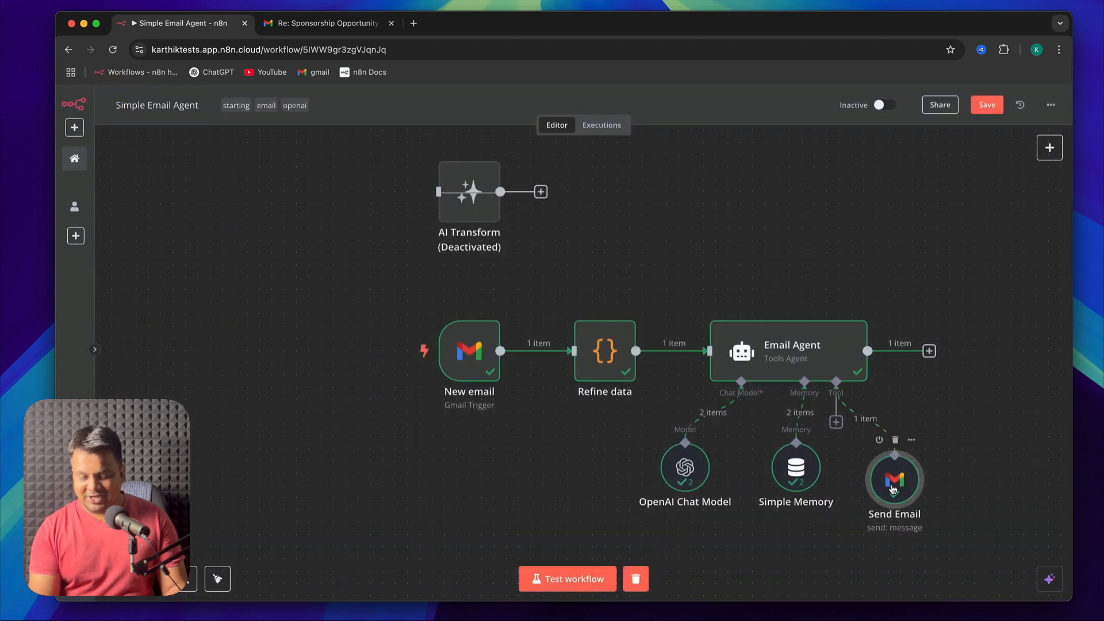
Add the Append n8n Attribution option to the Send Email node and turn it off
{"action": "double_click", "coordinate": [893, 483]}
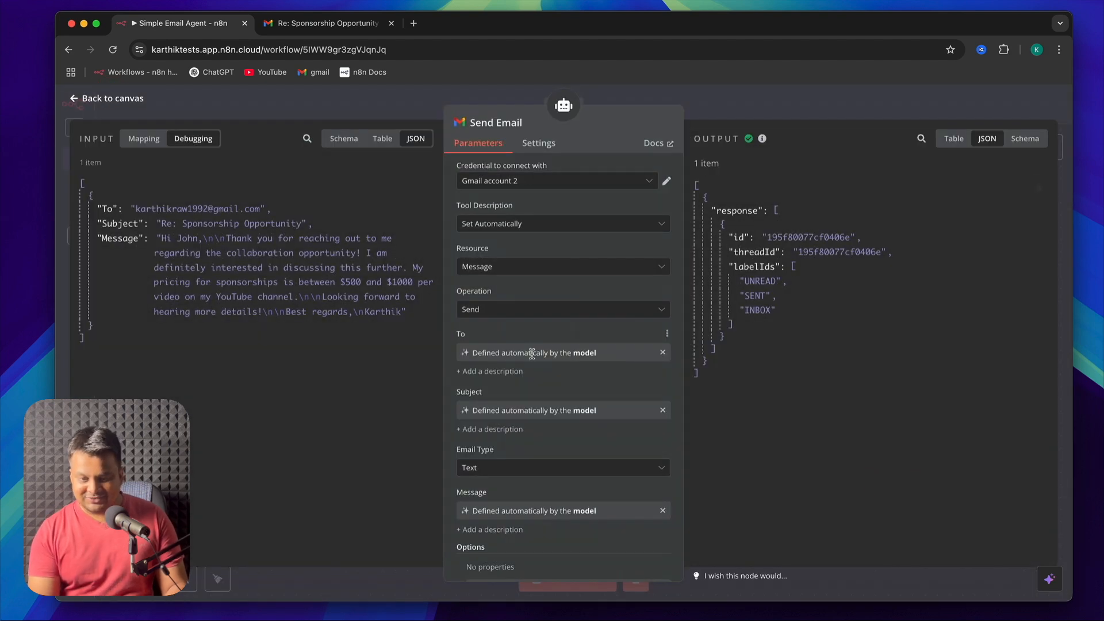
{"action": "scroll", "coordinate": [667, 316], "scroll_direction": "down", "scroll_amount": 2}
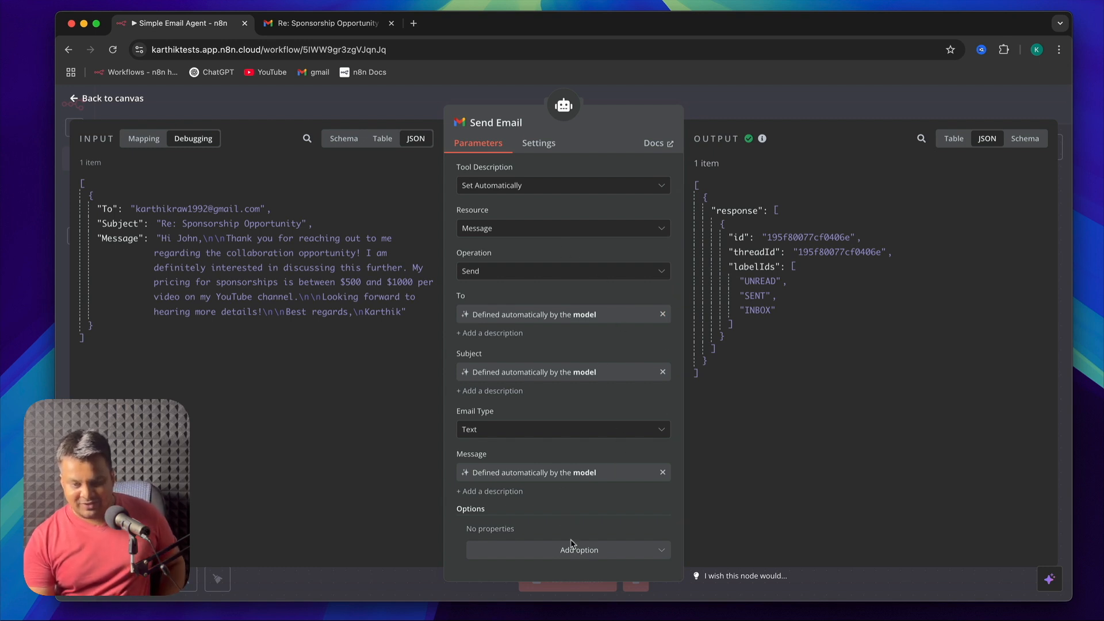
{"action": "left_click", "coordinate": [580, 555]}
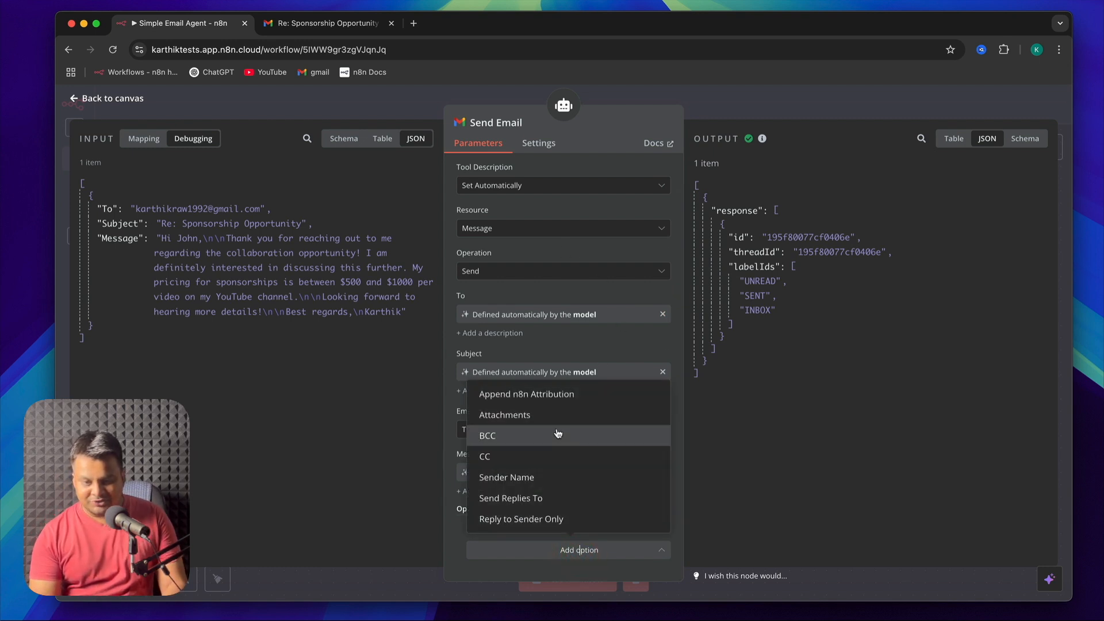
{"action": "left_click", "coordinate": [544, 395]}
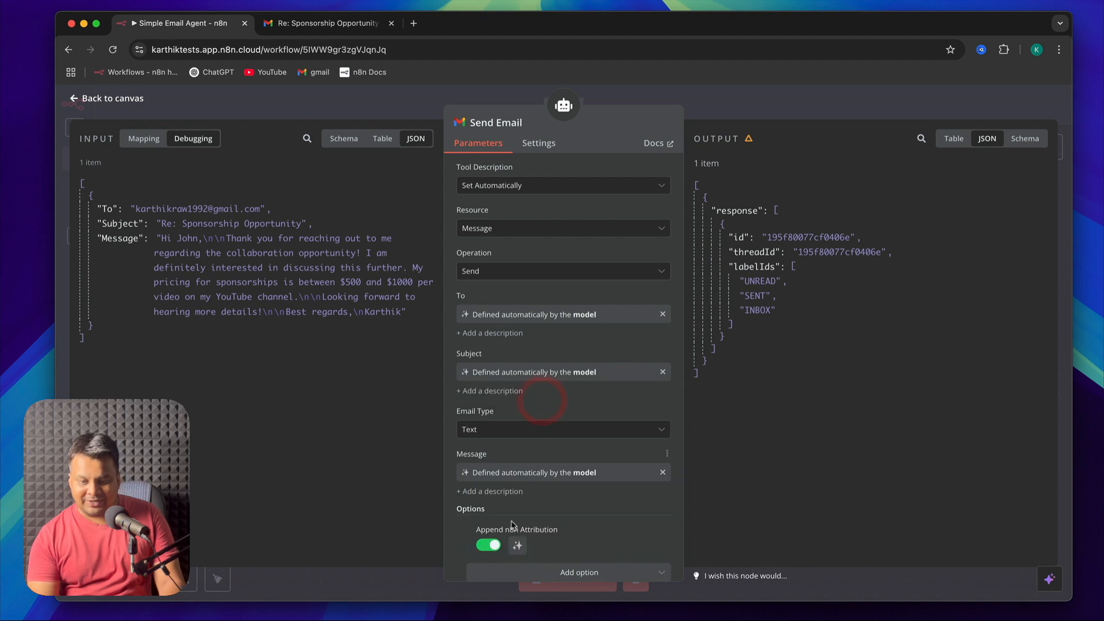
{"action": "scroll", "coordinate": [565, 515], "scroll_direction": "down", "scroll_amount": 1}
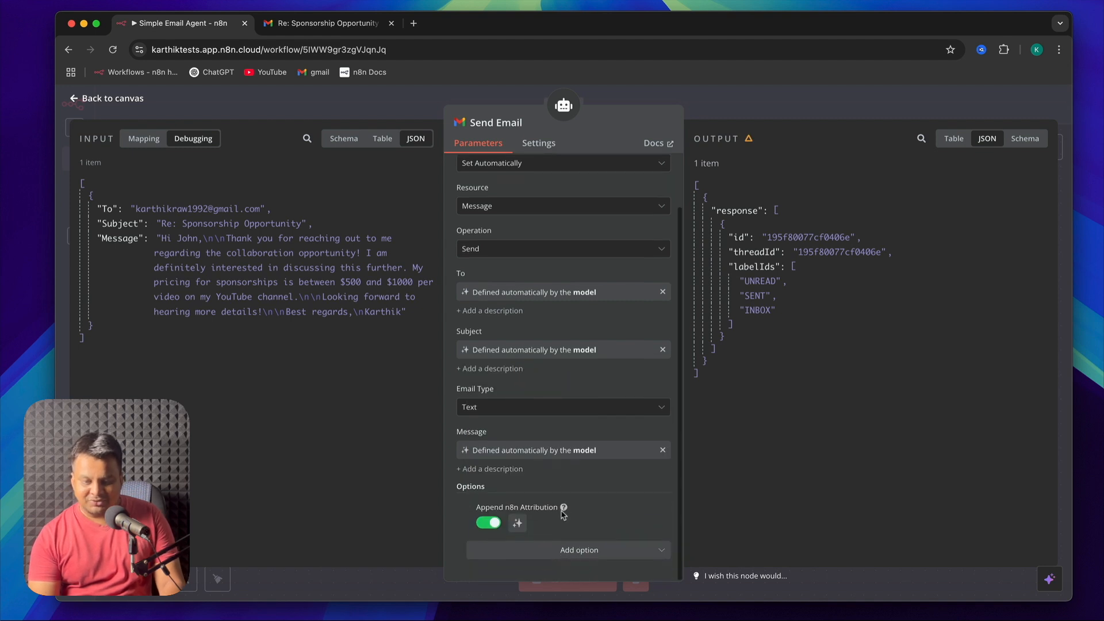
{"action": "left_click", "coordinate": [488, 523]}
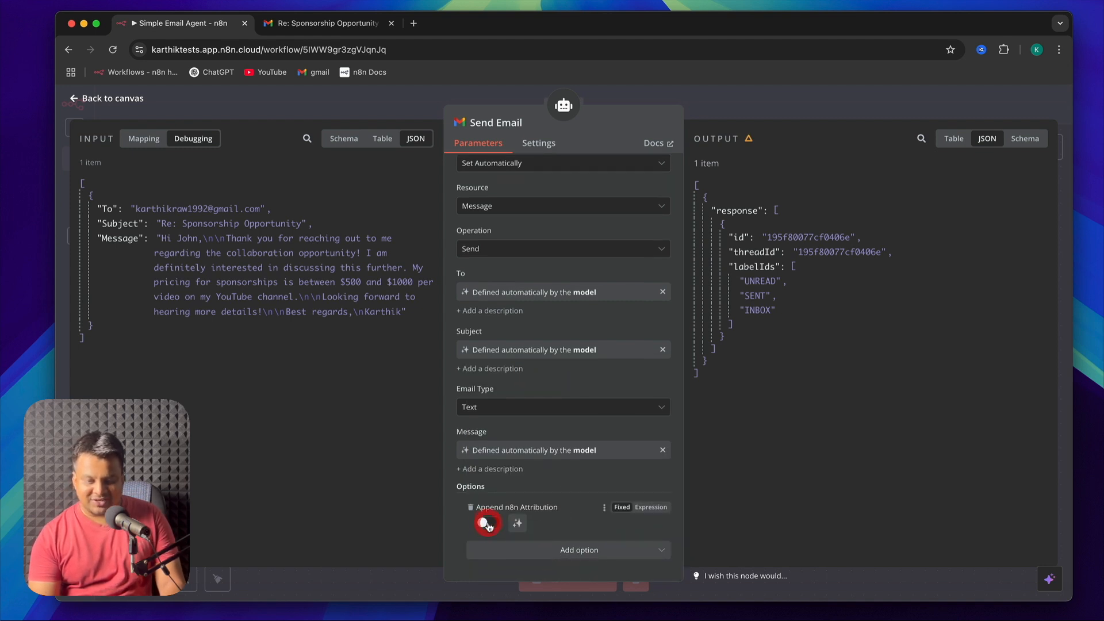
Add a Sender Name option to the Send Email node, enter the sender's display name, and save the workflow
{"action": "left_click", "coordinate": [598, 548]}
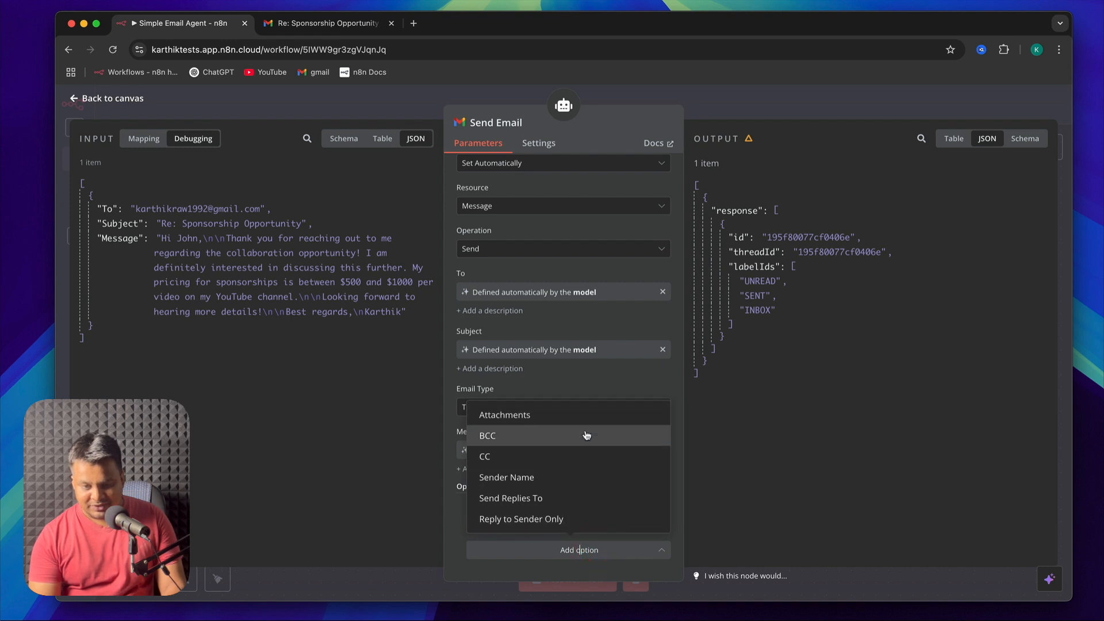
{"action": "left_click", "coordinate": [587, 478]}
{"action": "type", "text": "Karthik From Youtube"}
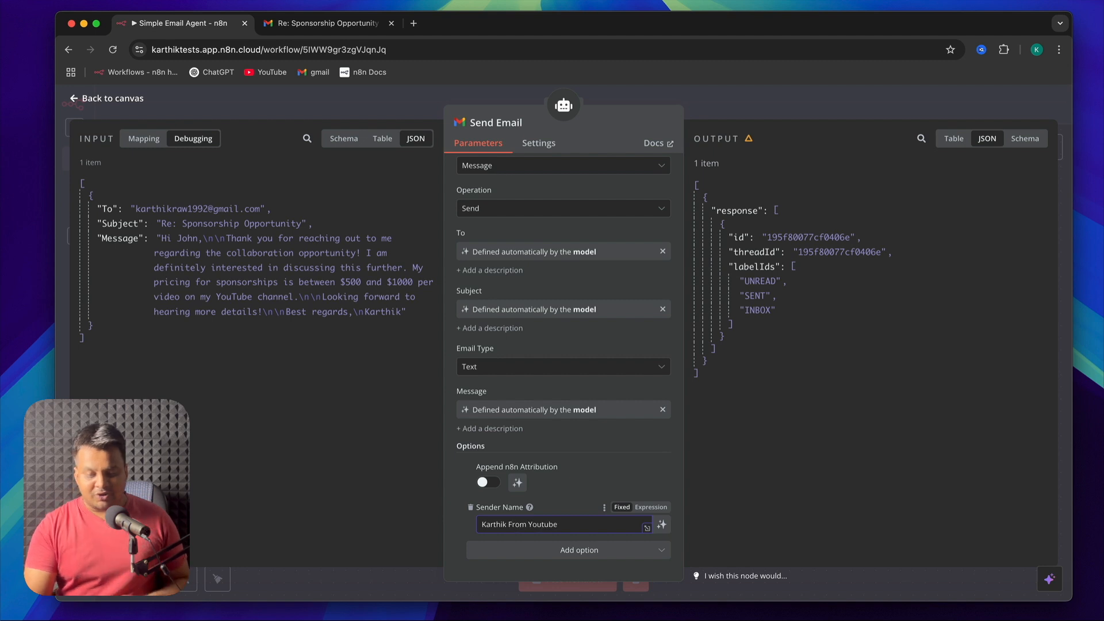
{"action": "left_click", "coordinate": [81, 101]}
{"action": "left_click", "coordinate": [994, 104]}
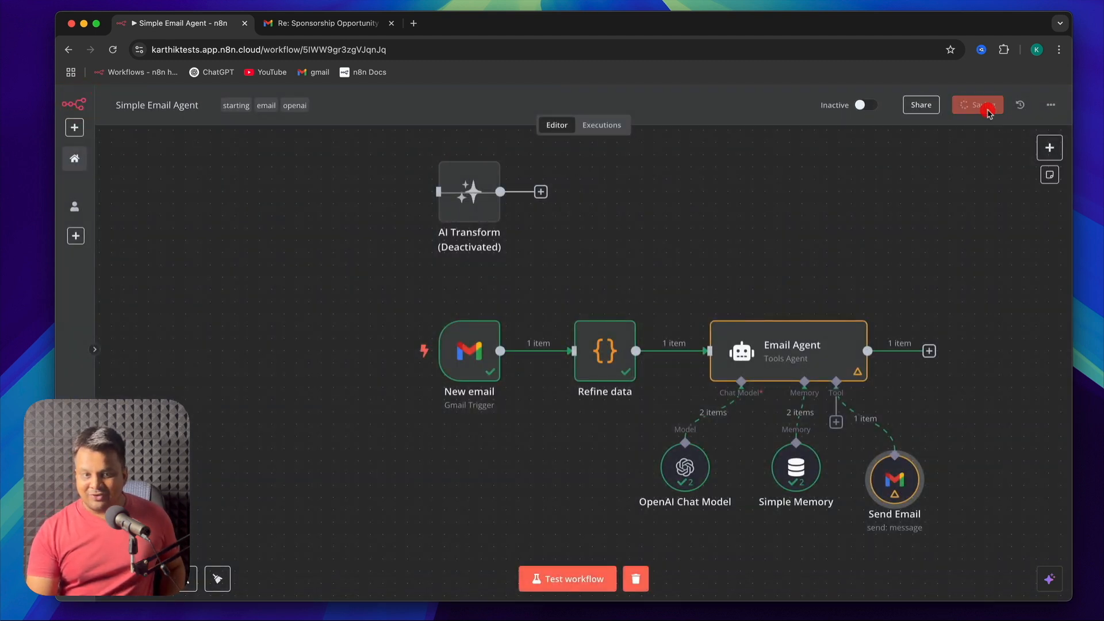
Switch to Gmail and delete the earlier "Re: Sponsorship Opportunity" reply
{"action": "left_click", "coordinate": [322, 23]}
{"action": "left_click", "coordinate": [317, 140]}
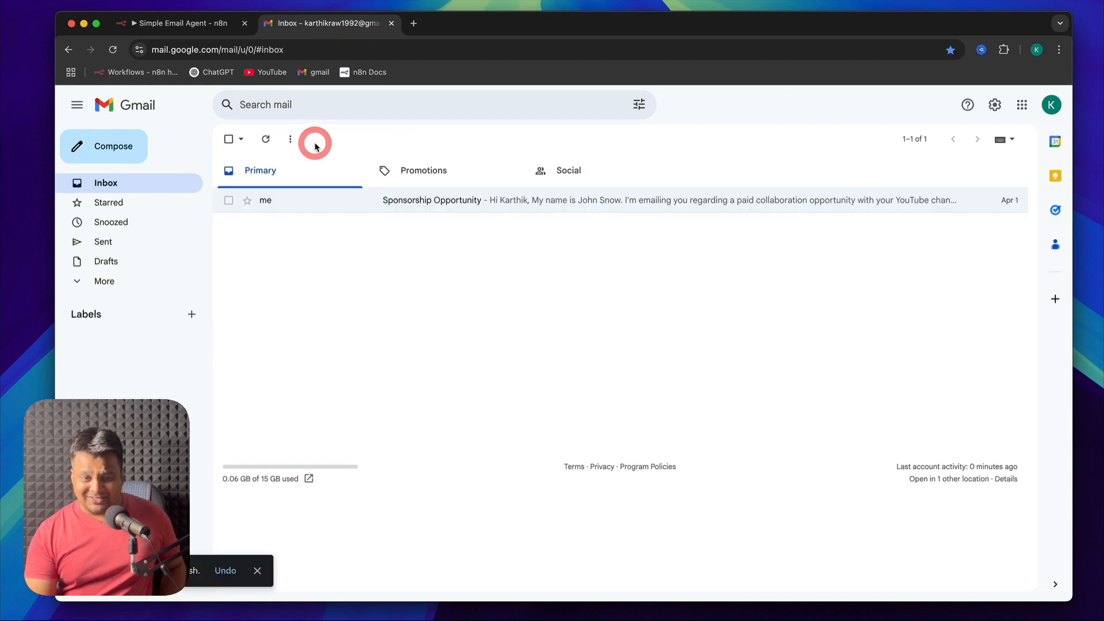
Switch back to n8n, clear the previous execution data, and test the workflow again
{"action": "key", "text": "ctrl+shift+Tab"}
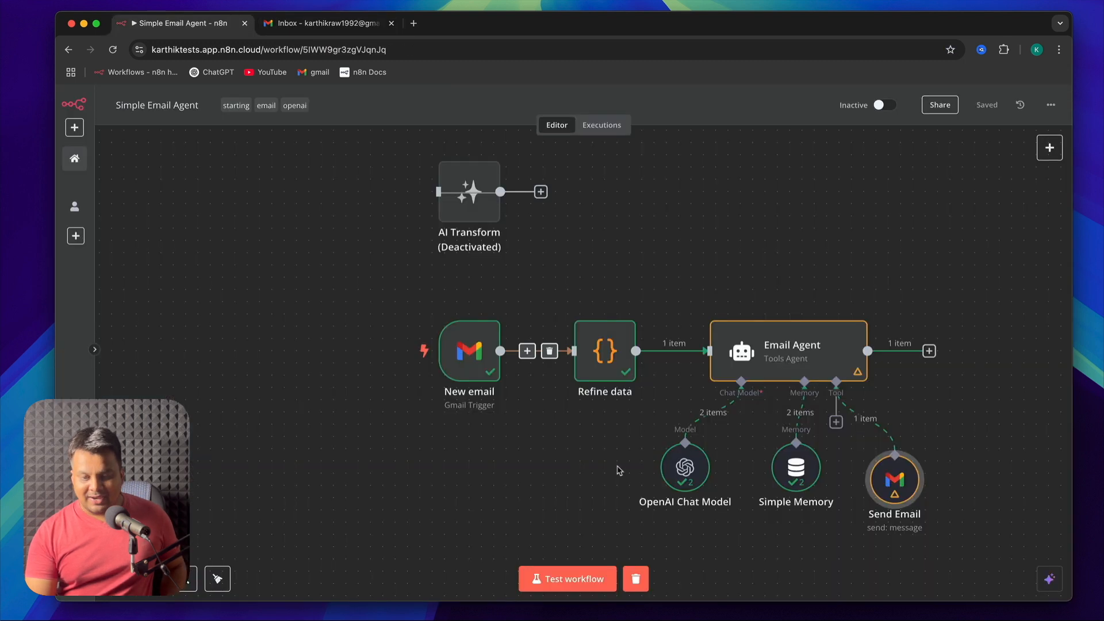
{"action": "left_click", "coordinate": [635, 578]}
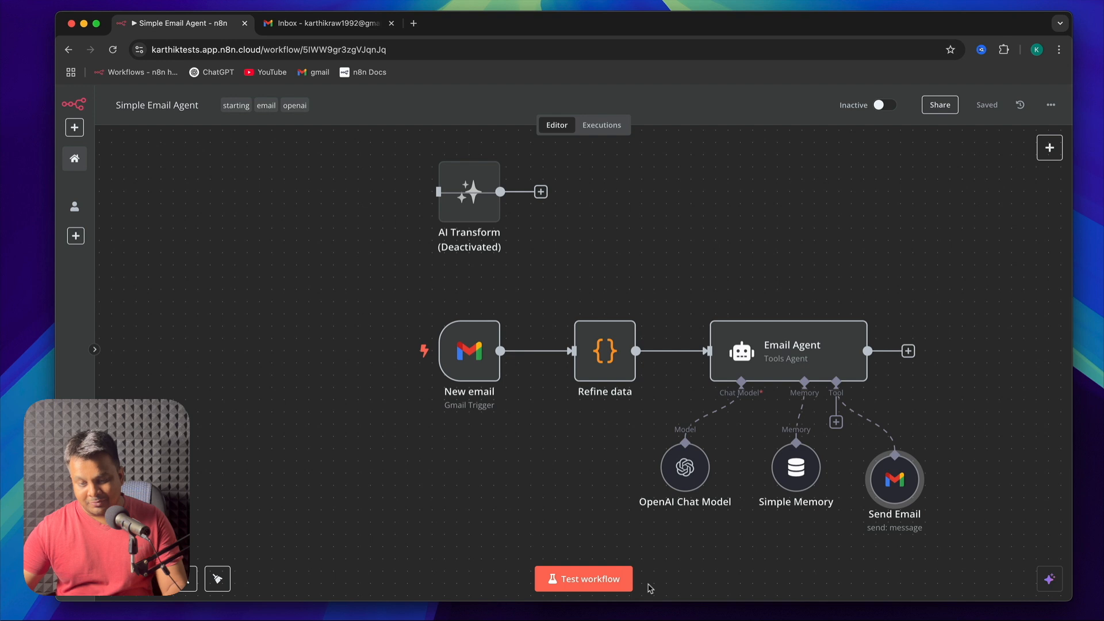
{"action": "left_click", "coordinate": [616, 580]}
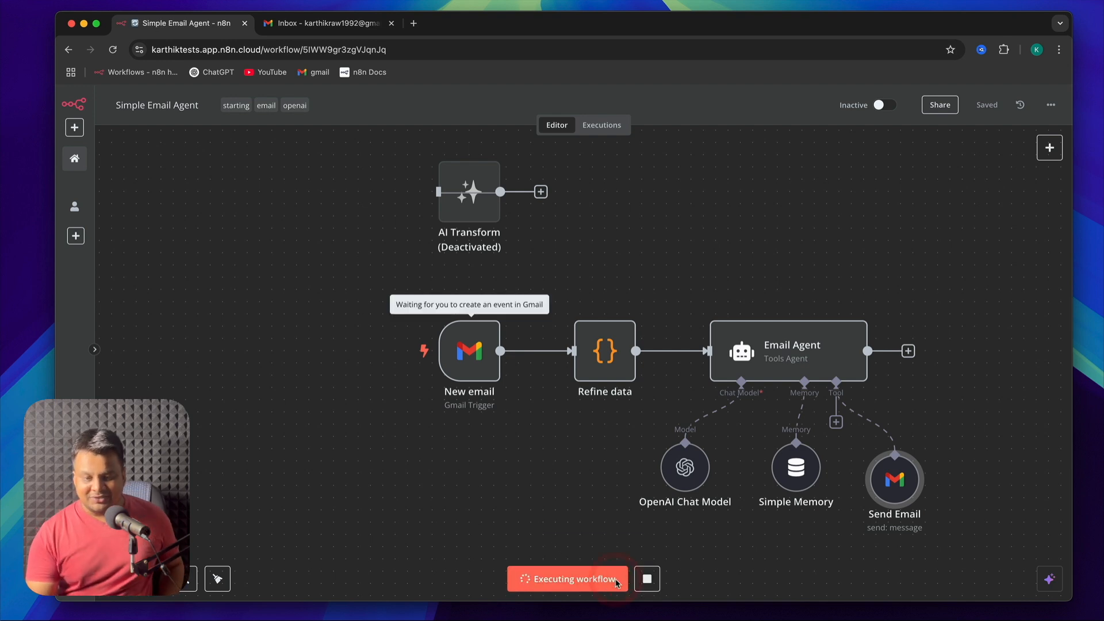
Switch to Gmail, refresh the inbox, and open the new "Re: Sponsorship Opportunity" reply to check its sender name and closing lines
{"action": "left_click", "coordinate": [304, 23]}
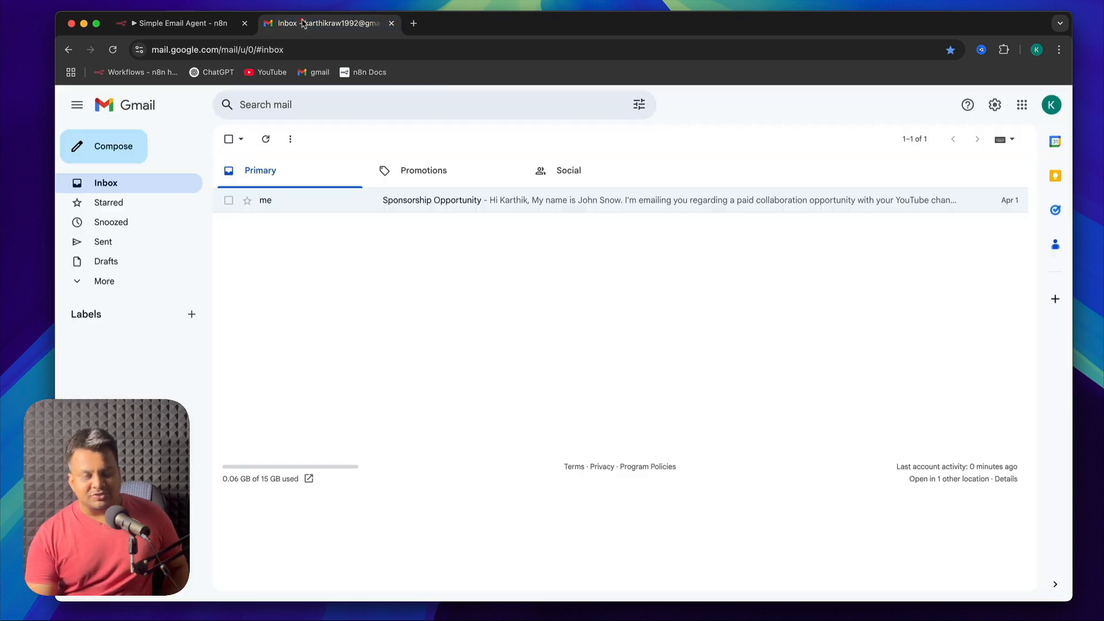
{"action": "left_click", "coordinate": [266, 140]}
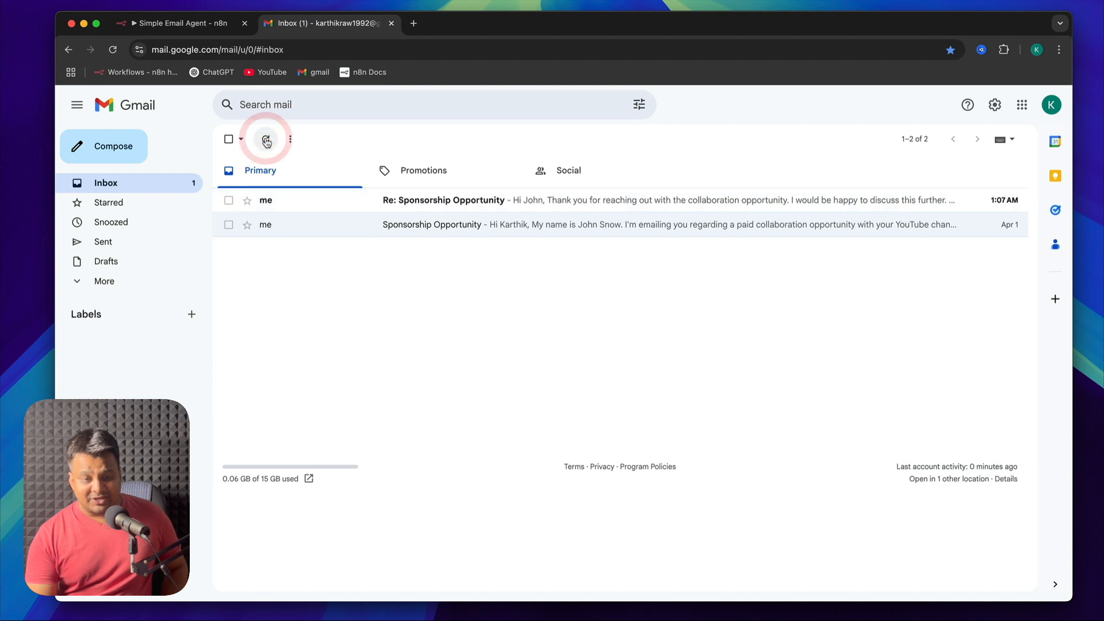
{"action": "left_click", "coordinate": [294, 200]}
{"action": "triple_click", "coordinate": [332, 279]}
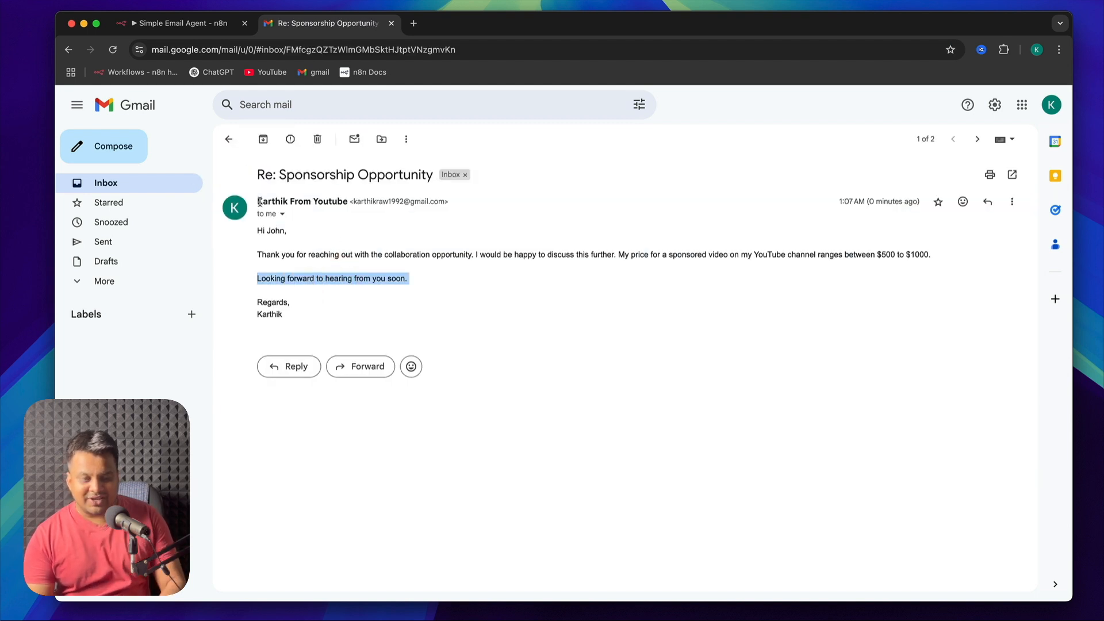
{"action": "left_click_drag", "start_coordinate": [258, 201], "coordinate": [350, 201]}
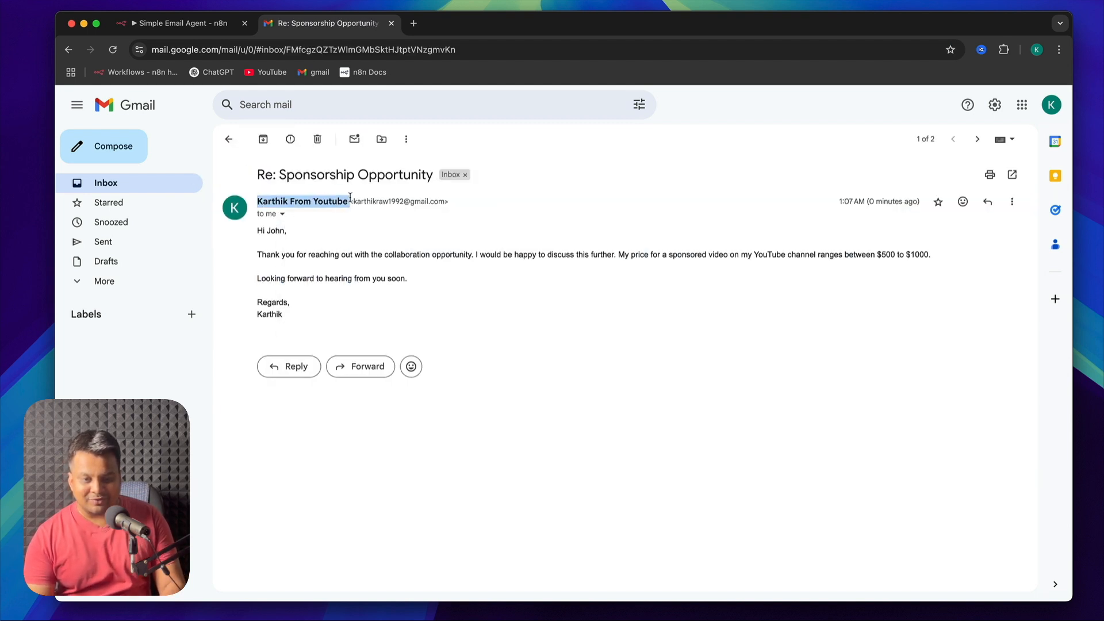
{"action": "left_click", "coordinate": [424, 281]}
Switch to n8n and review the Send Email node's parameters and execution data, then return to the canvas
{"action": "left_click", "coordinate": [224, 23]}
{"action": "double_click", "coordinate": [893, 475]}
{"action": "scroll", "coordinate": [605, 468], "scroll_direction": "down", "scroll_amount": 2}
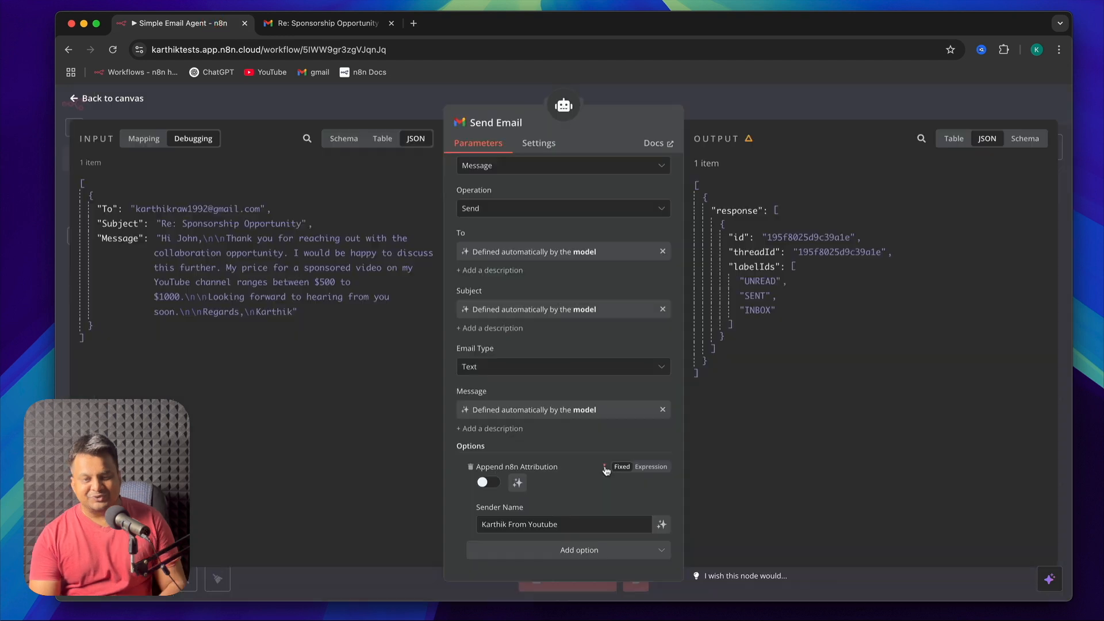
{"action": "scroll", "coordinate": [604, 468], "scroll_direction": "up", "scroll_amount": 2}
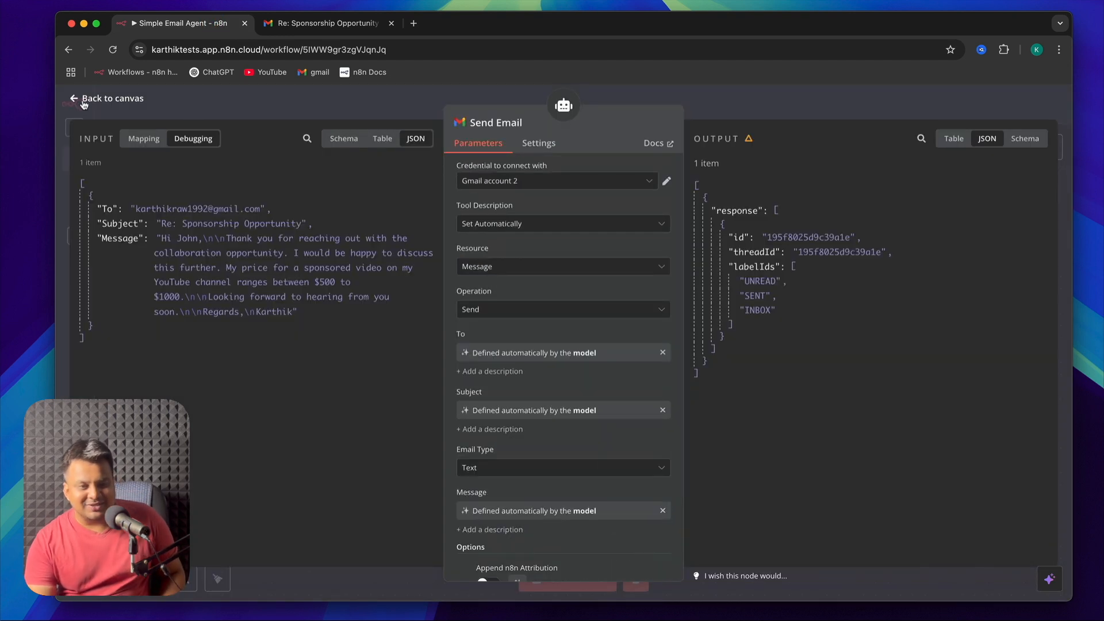
{"action": "left_click", "coordinate": [84, 101]}
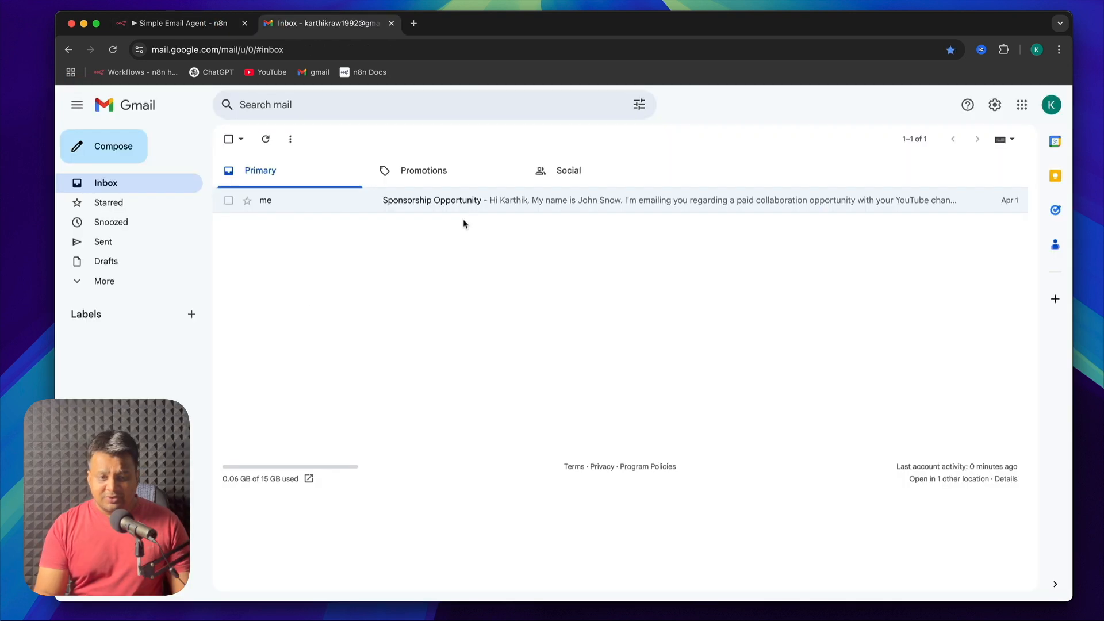
In Gmail, start a new email to the account's own address with the subject "Hoping you're great" and an opening greeting
{"action": "left_click", "coordinate": [477, 201]}
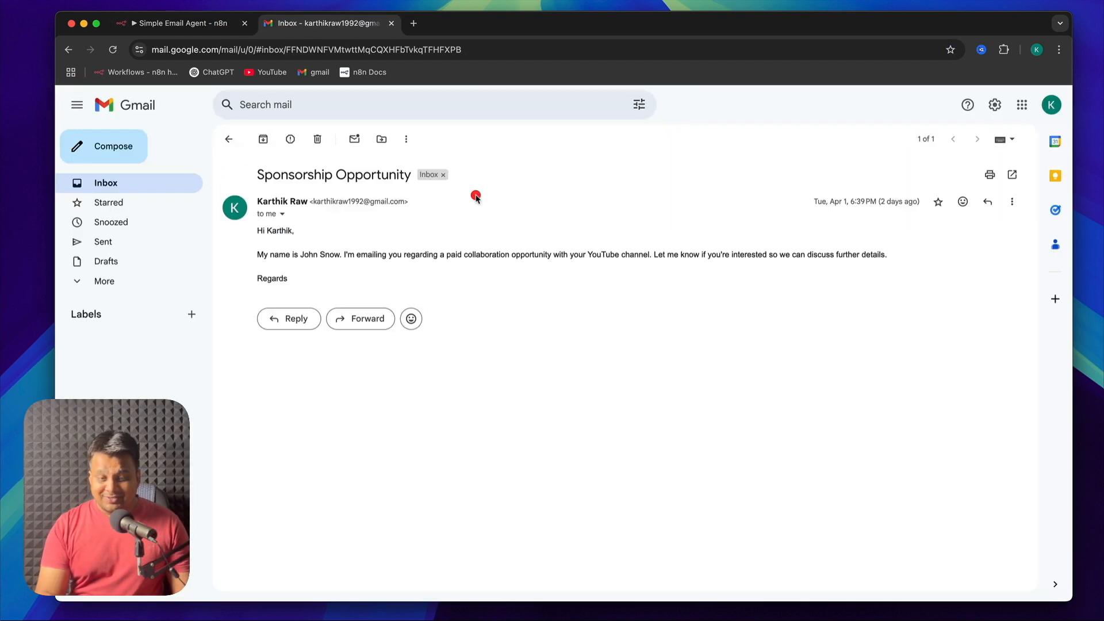
{"action": "left_click", "coordinate": [228, 139]}
{"action": "left_click", "coordinate": [116, 158]}
{"action": "type", "text": "ka"}
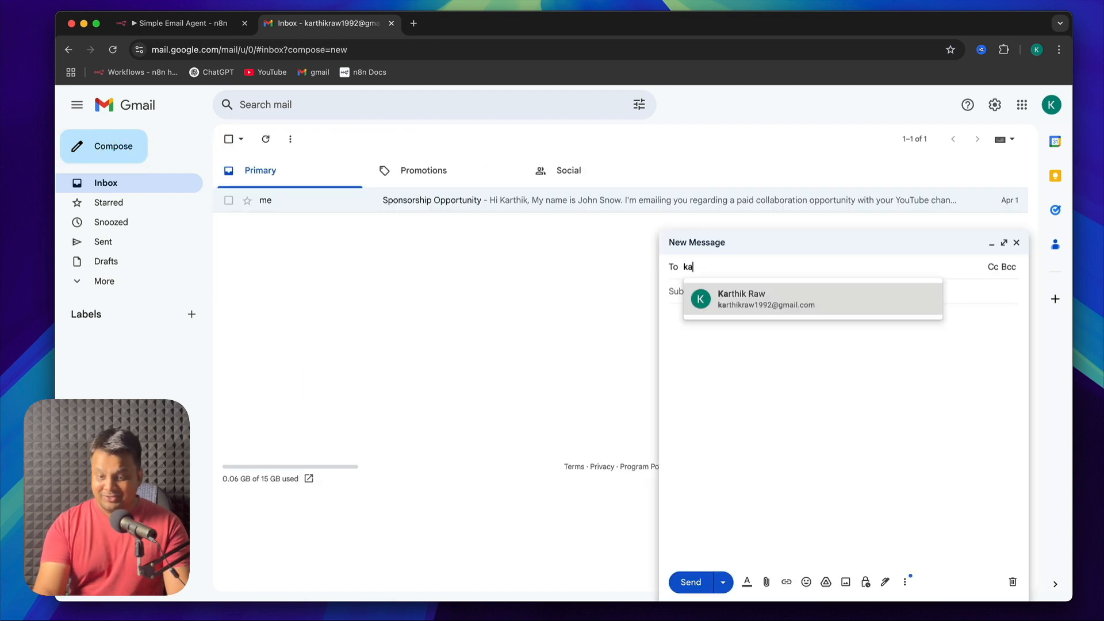
{"action": "key", "text": "Return"}
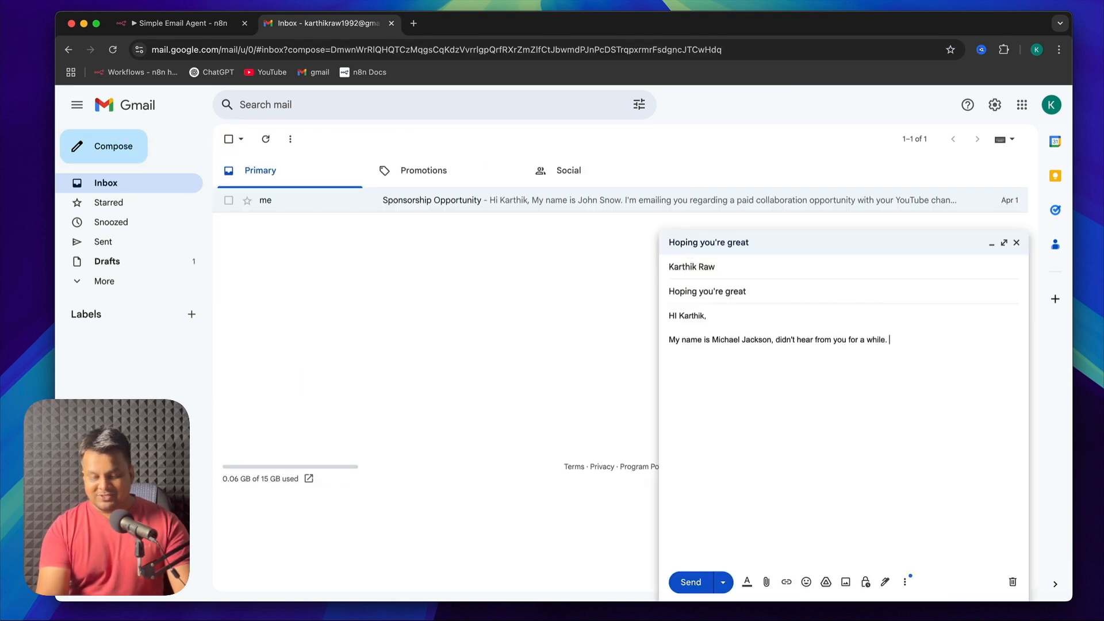
Add "Hope you're doing well and I'm worried about you." to the message, sign off with "Talk soon," and the sender's name, and send it
{"action": "type", "text": "you're doing well and"}
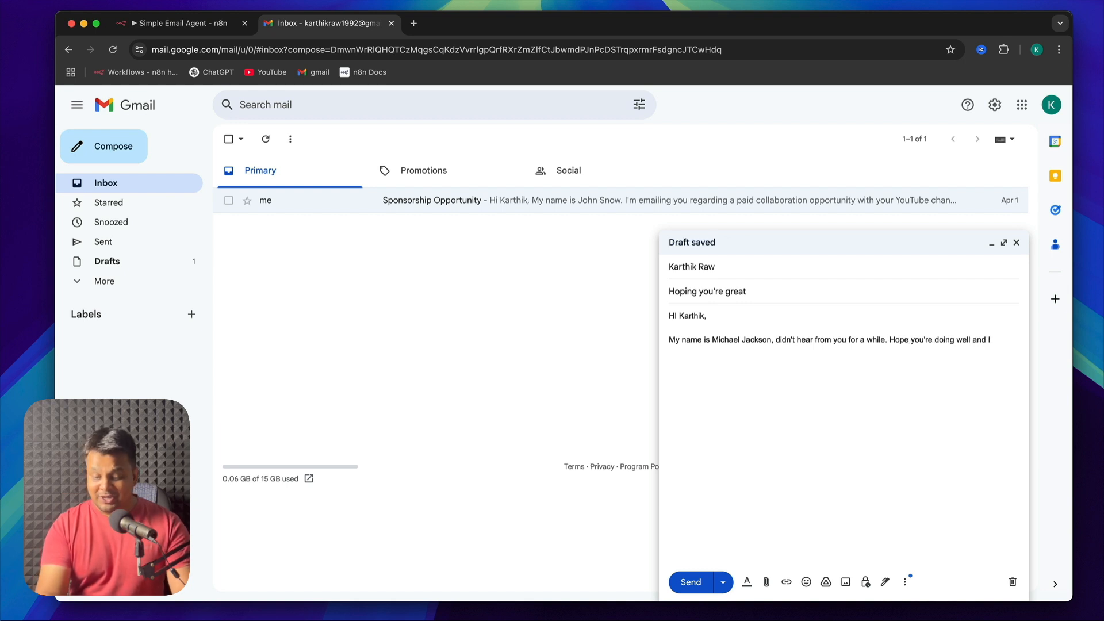
{"action": "type", "text": "'m worrti"}
{"action": "key", "text": "BackSpace"}
{"action": "key", "text": "BackSpace"}
{"action": "type", "text": "i"}
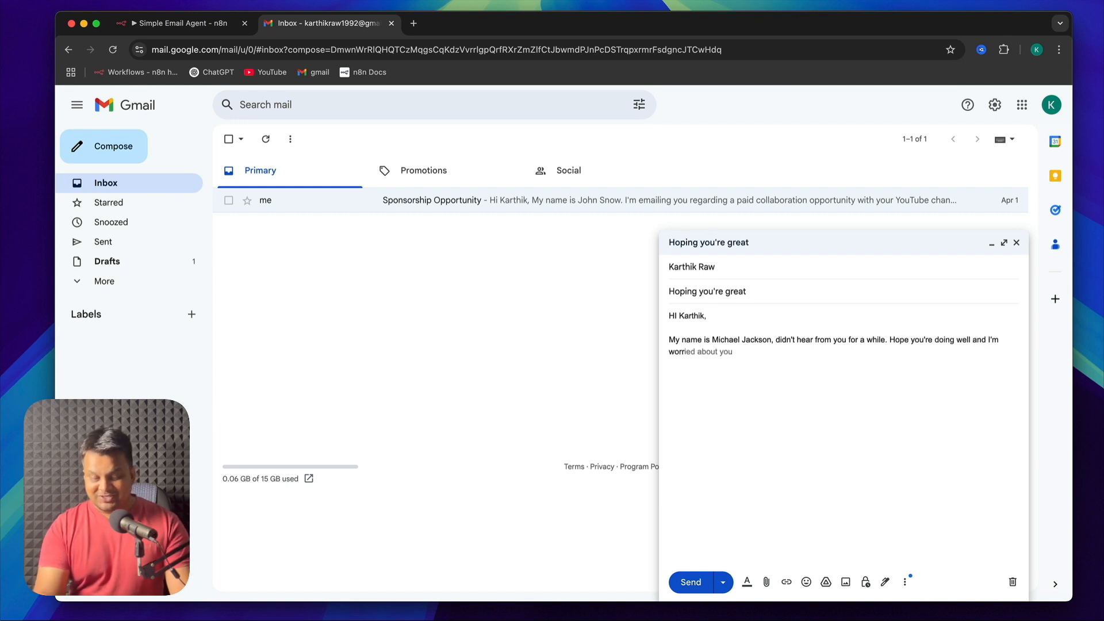
{"action": "key", "text": "Tab"}
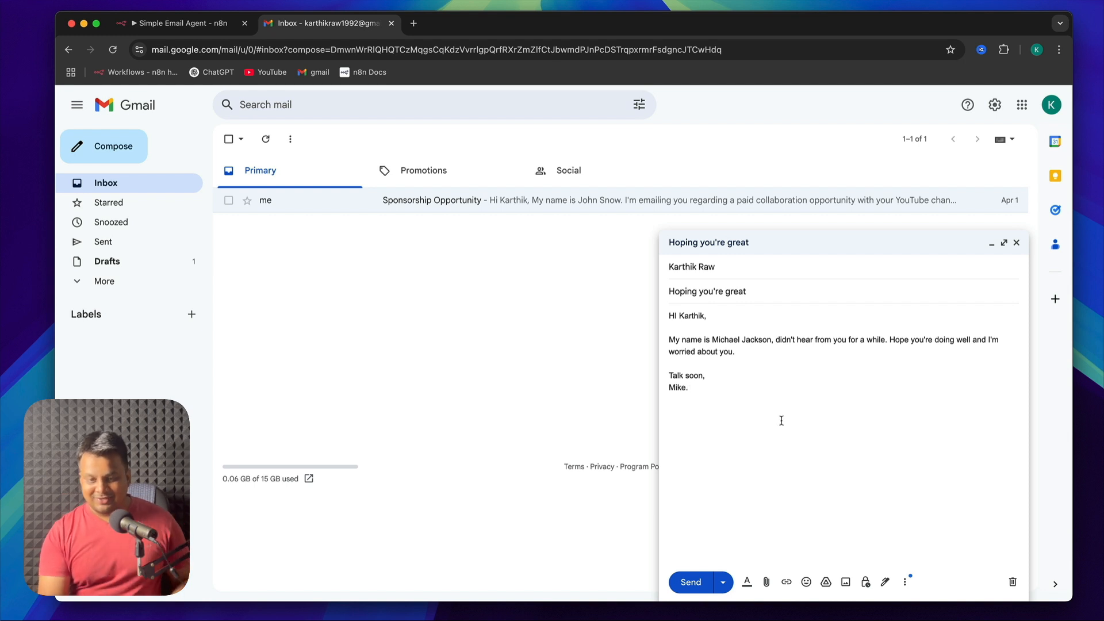
{"action": "left_click", "coordinate": [690, 582]}
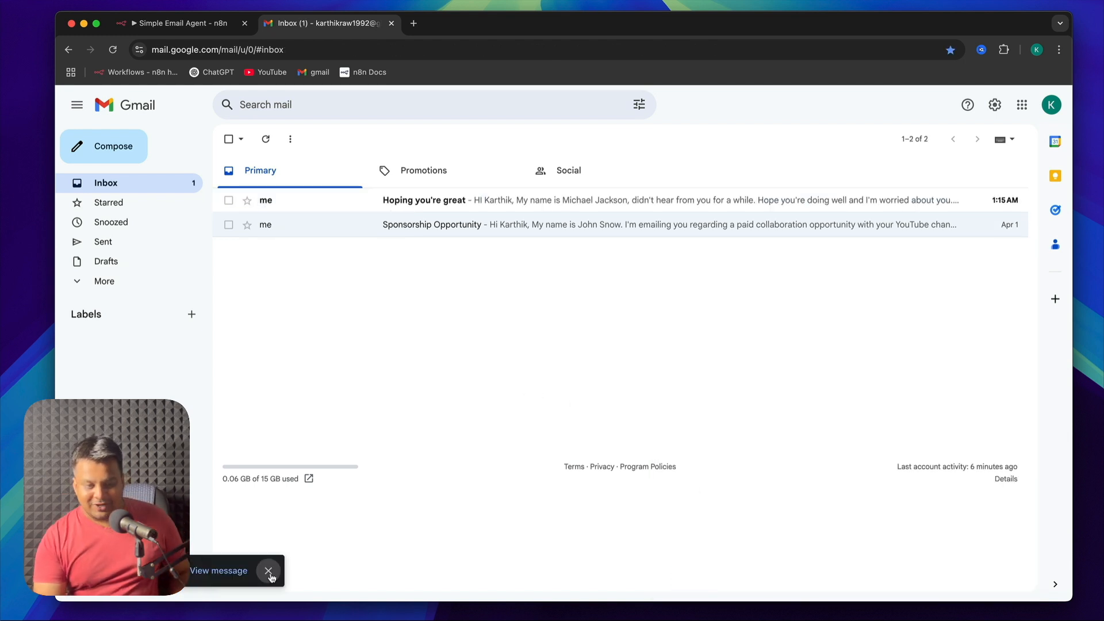
Switch to n8n, dismiss the activation notice, check the New email trigger's poll settings, and deactivate the Simple Email Agent workflow
{"action": "left_click", "coordinate": [178, 23]}
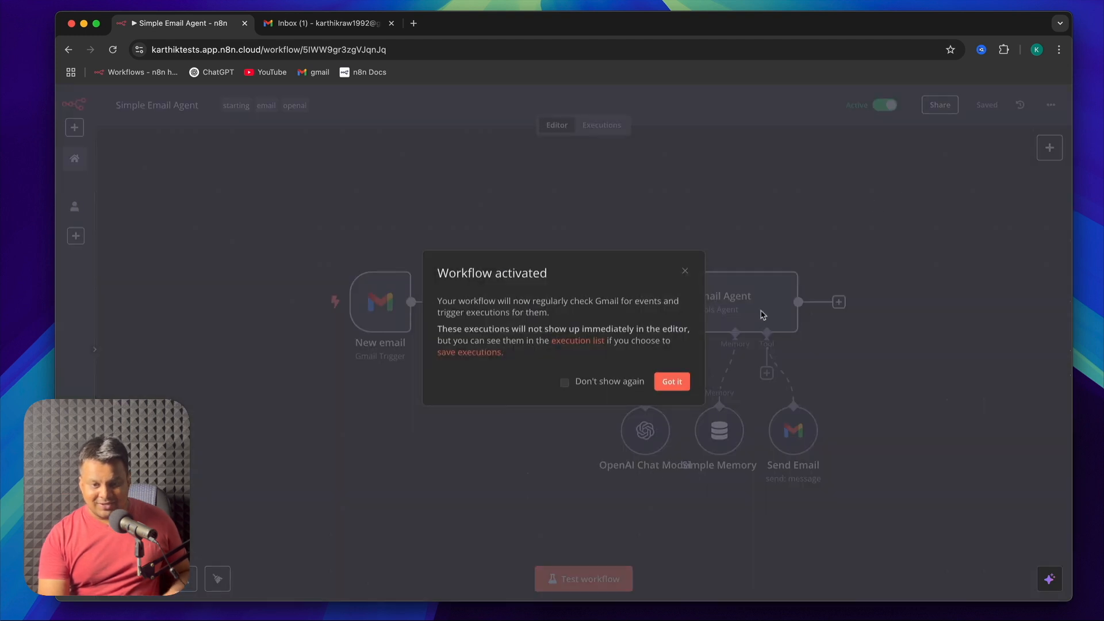
{"action": "left_click", "coordinate": [669, 383]}
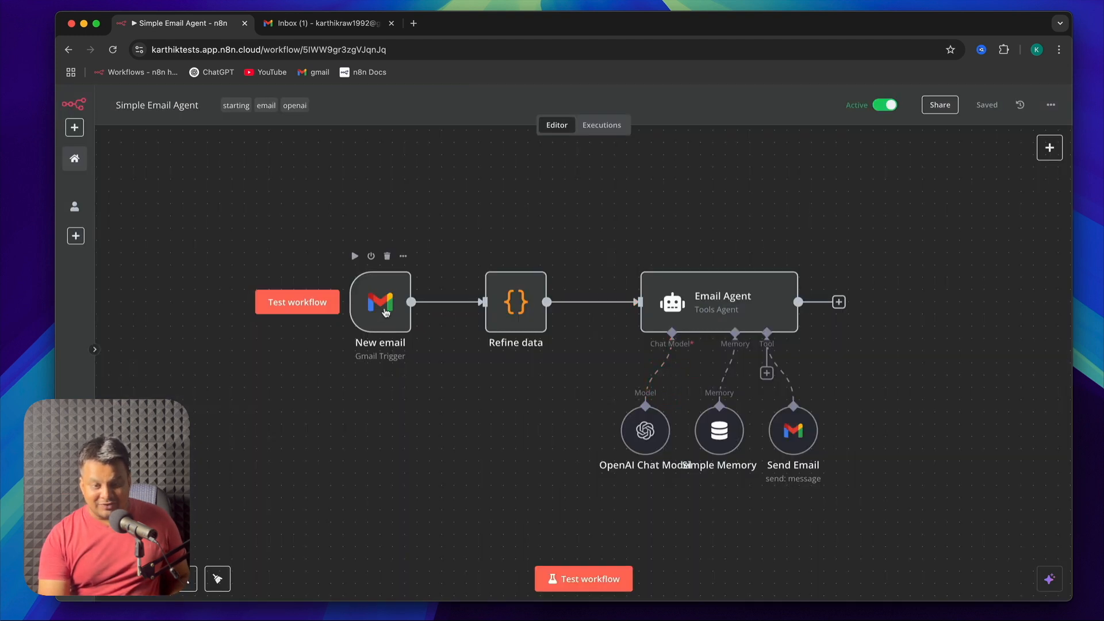
{"action": "double_click", "coordinate": [385, 313]}
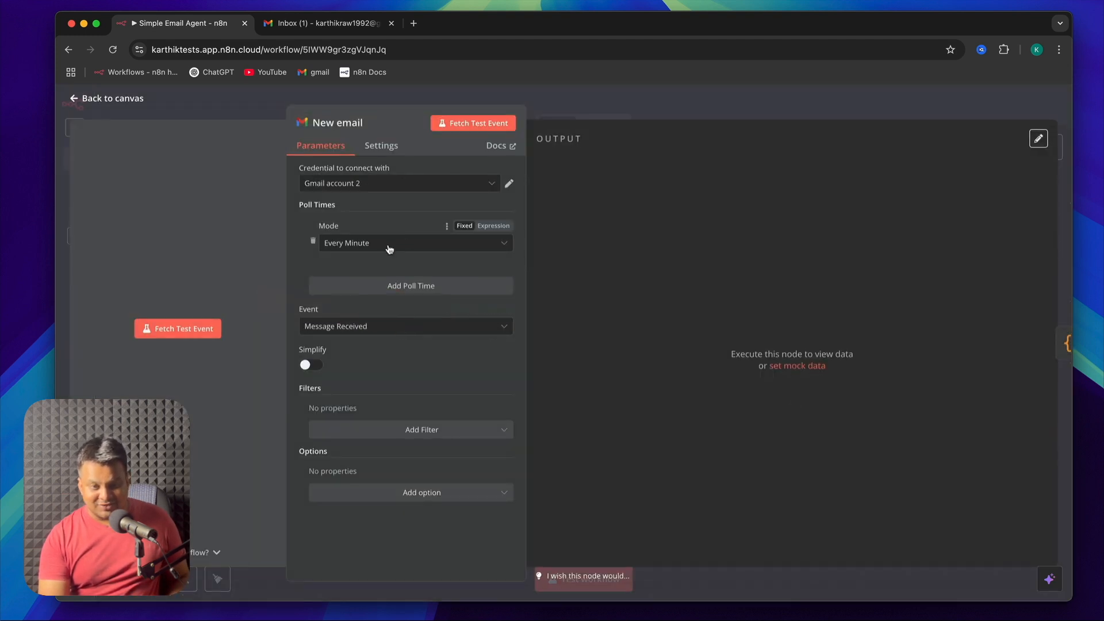
{"action": "left_click", "coordinate": [986, 100]}
{"action": "left_click", "coordinate": [886, 104]}
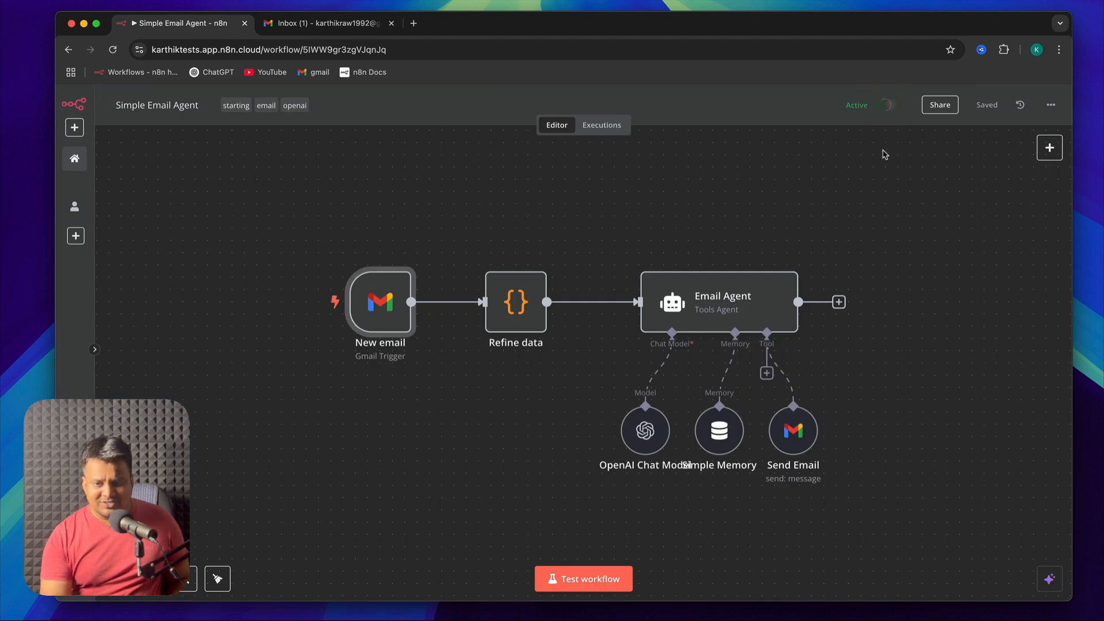
Test the workflow on the "Hoping you're great" email, glancing at the Gmail inbox while it runs
{"action": "left_click", "coordinate": [601, 579]}
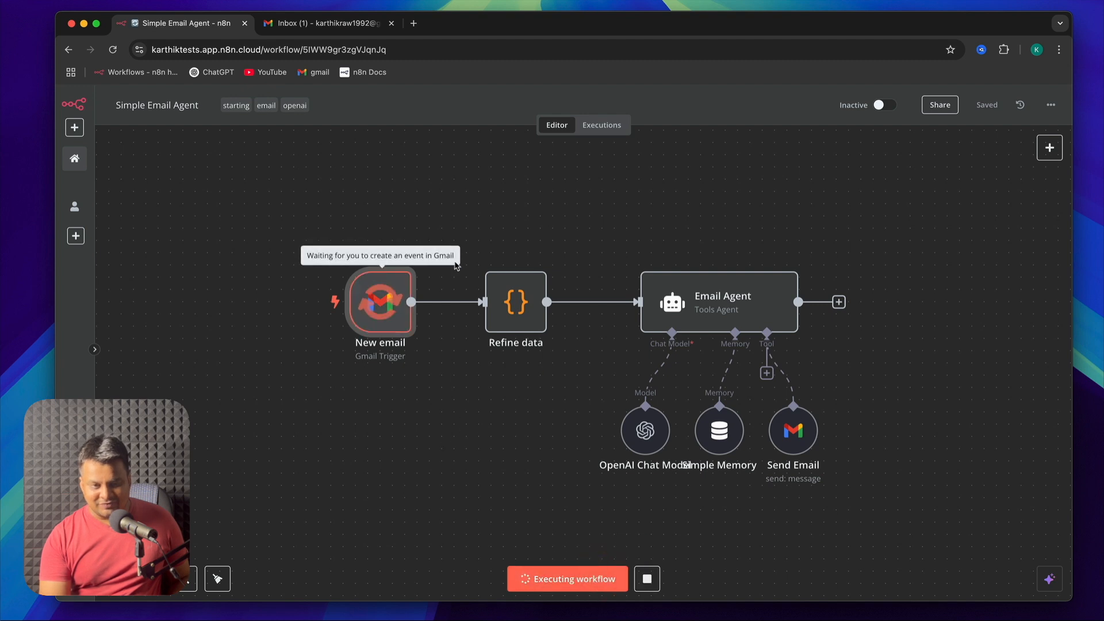
{"action": "left_click", "coordinate": [342, 24]}
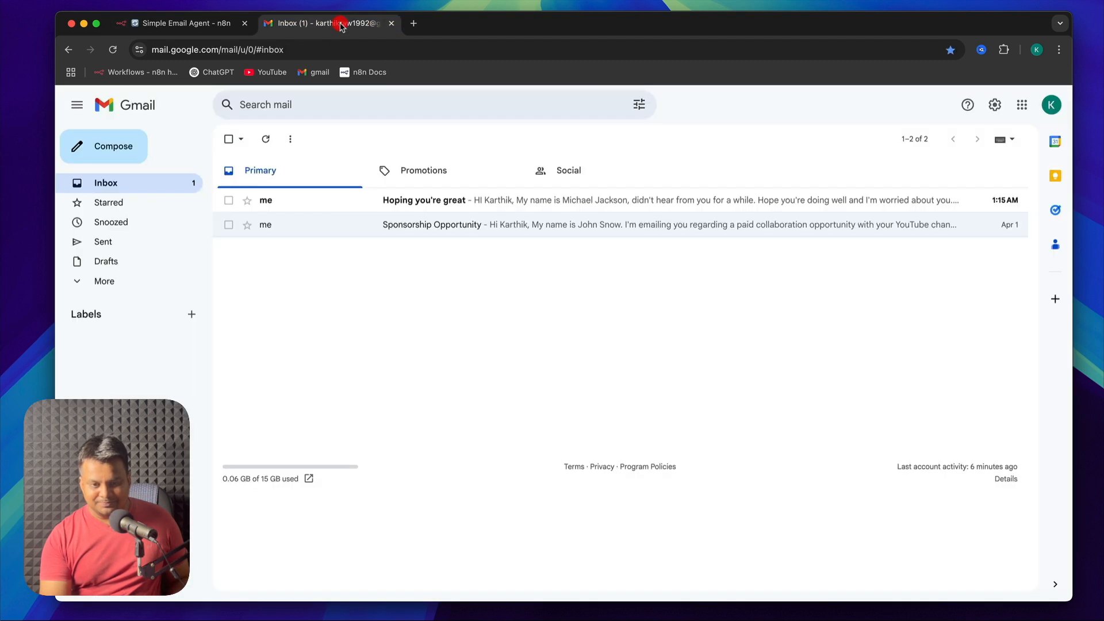
{"action": "left_click", "coordinate": [190, 23]}
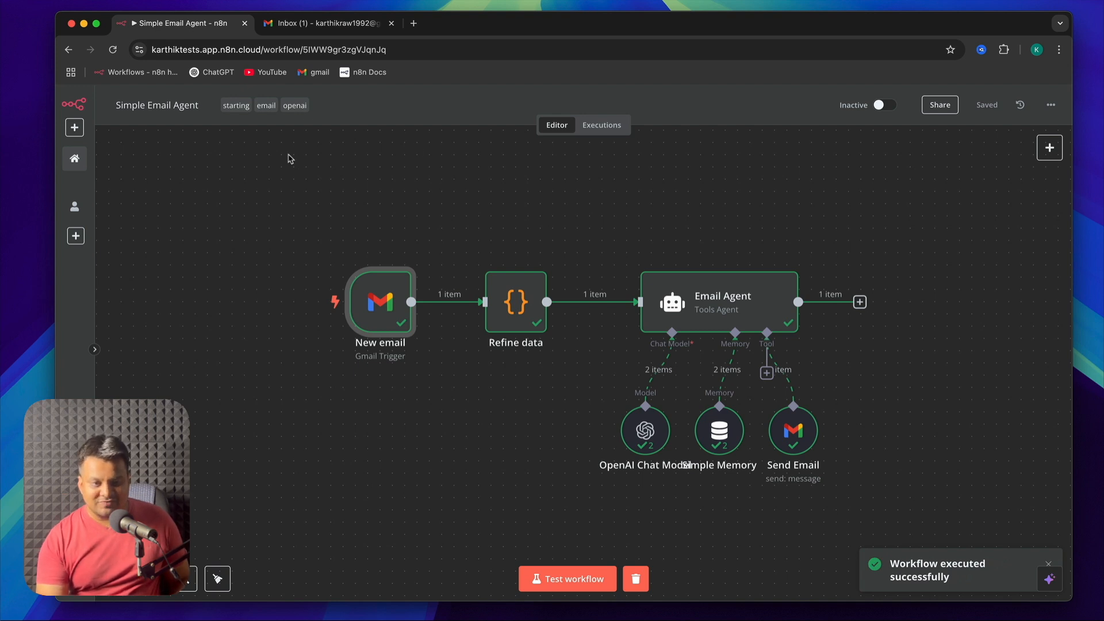
In Gmail, refresh the inbox and open the new "Re: Hoping you're great" reply to read its body and closing
{"action": "left_click", "coordinate": [309, 23]}
{"action": "left_click", "coordinate": [270, 145]}
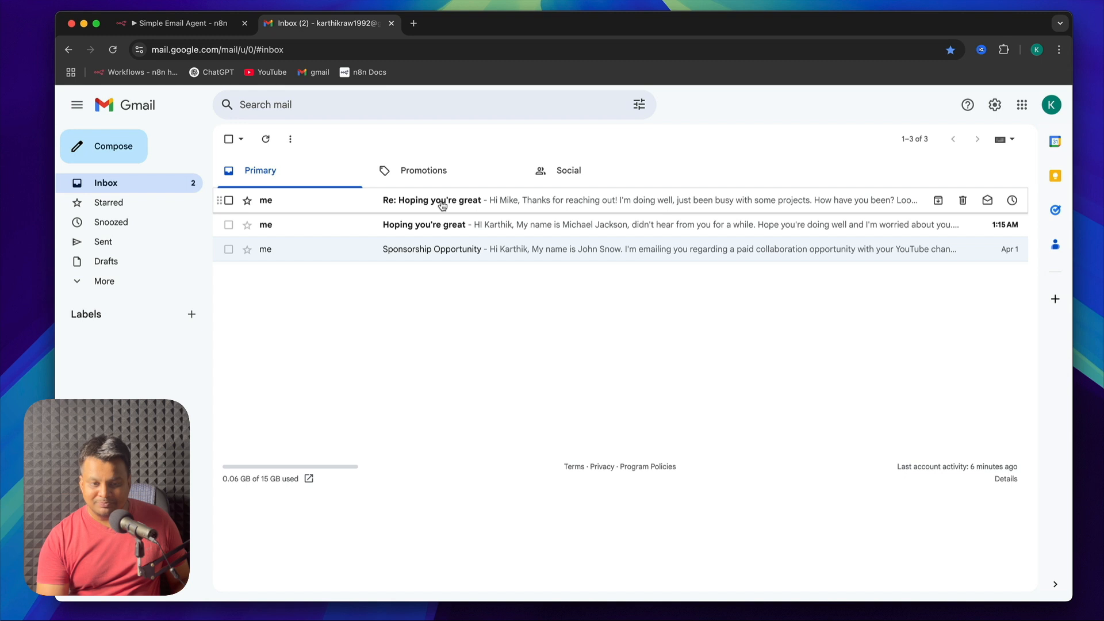
{"action": "left_click", "coordinate": [442, 205]}
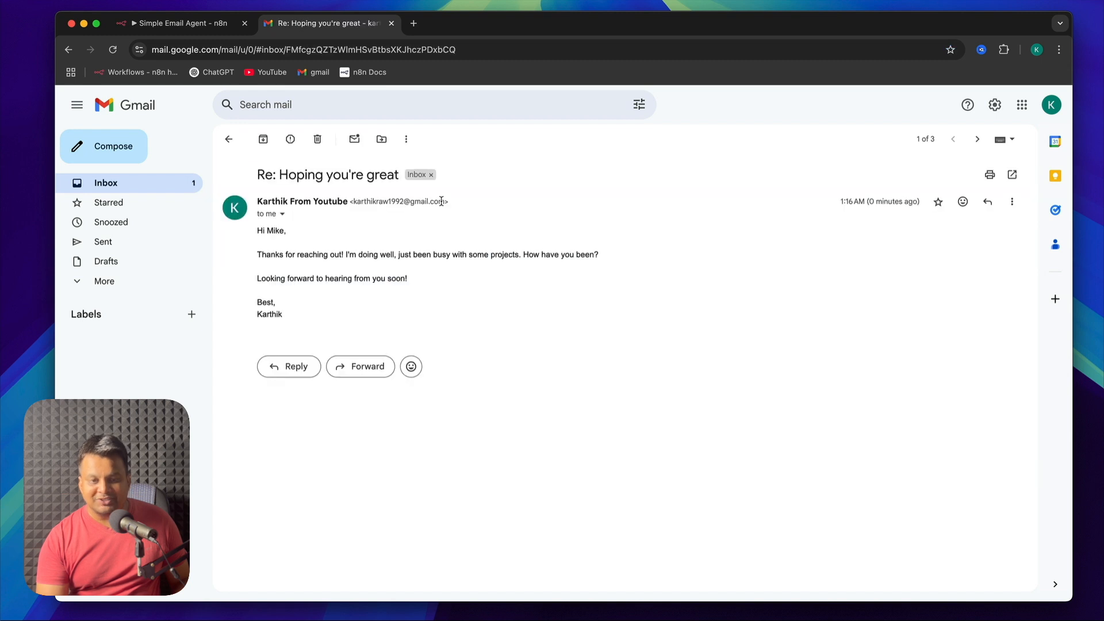
{"action": "triple_click", "coordinate": [331, 254]}
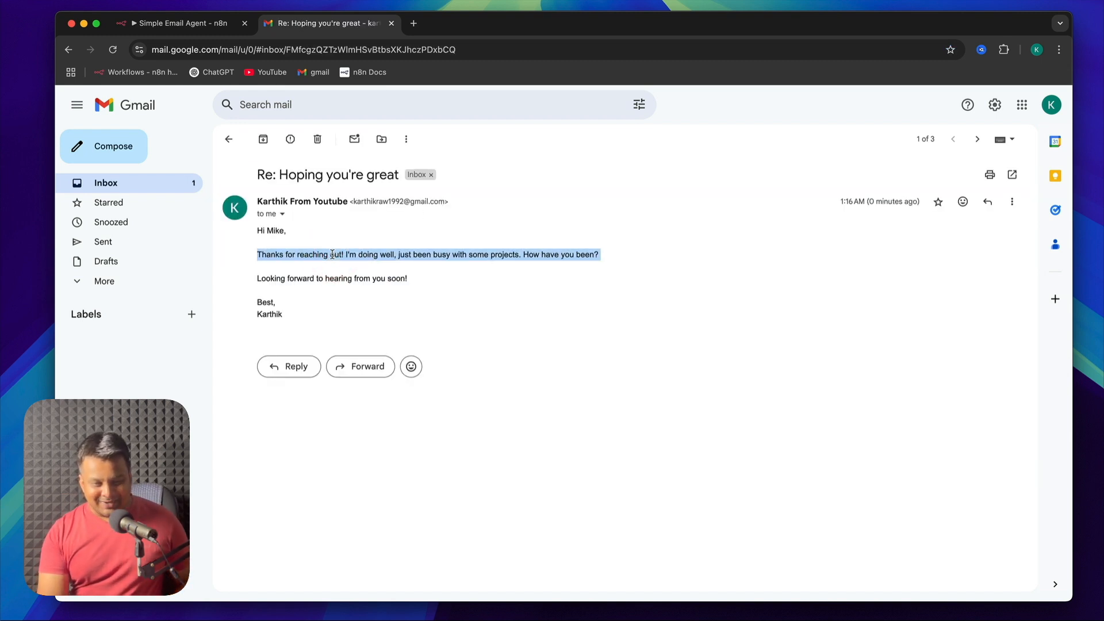
{"action": "triple_click", "coordinate": [325, 254]}
{"action": "triple_click", "coordinate": [318, 254]}
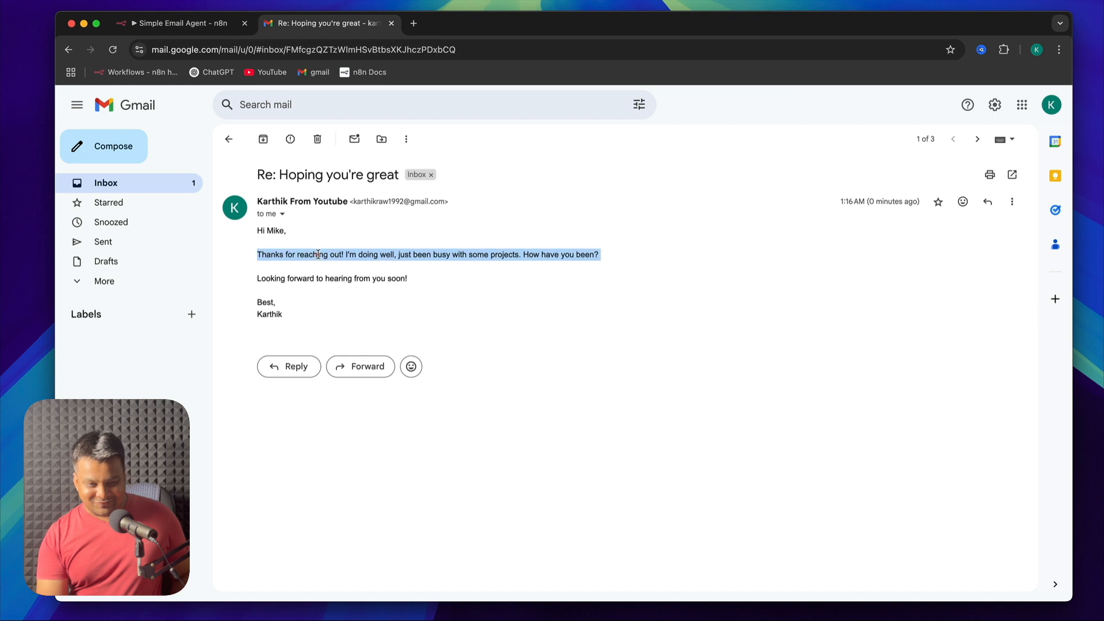
{"action": "left_click", "coordinate": [391, 255]}
{"action": "triple_click", "coordinate": [440, 255]}
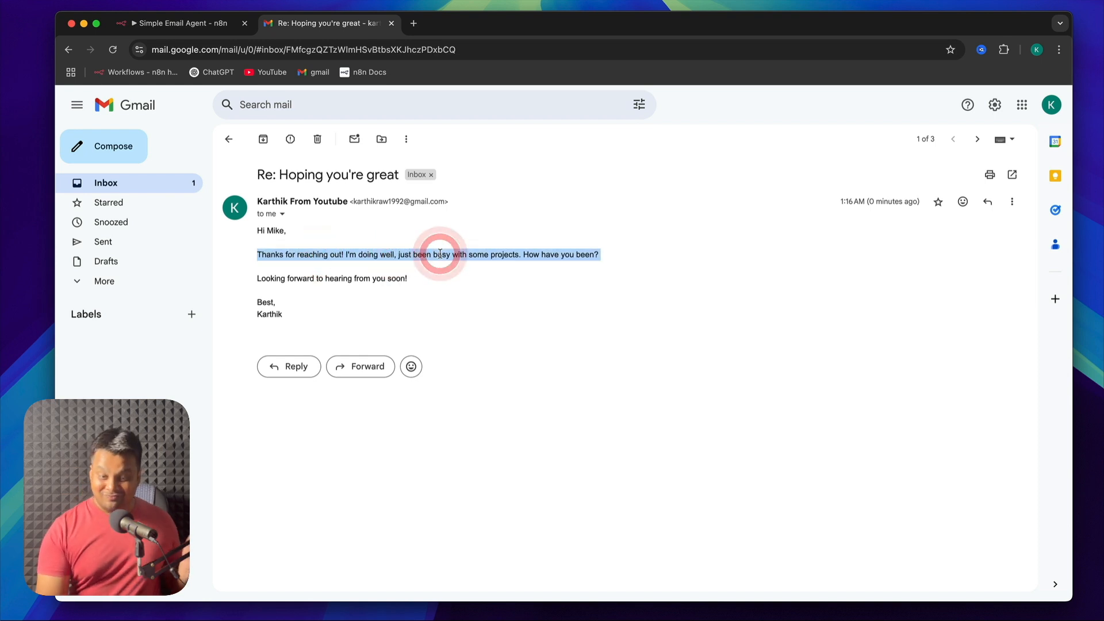
{"action": "double_click", "coordinate": [397, 279]}
In n8n, add "- sign off with talk soon," plus the account owner's first name and "message" to the Email Agent's system message, and save
{"action": "left_click", "coordinate": [192, 25]}
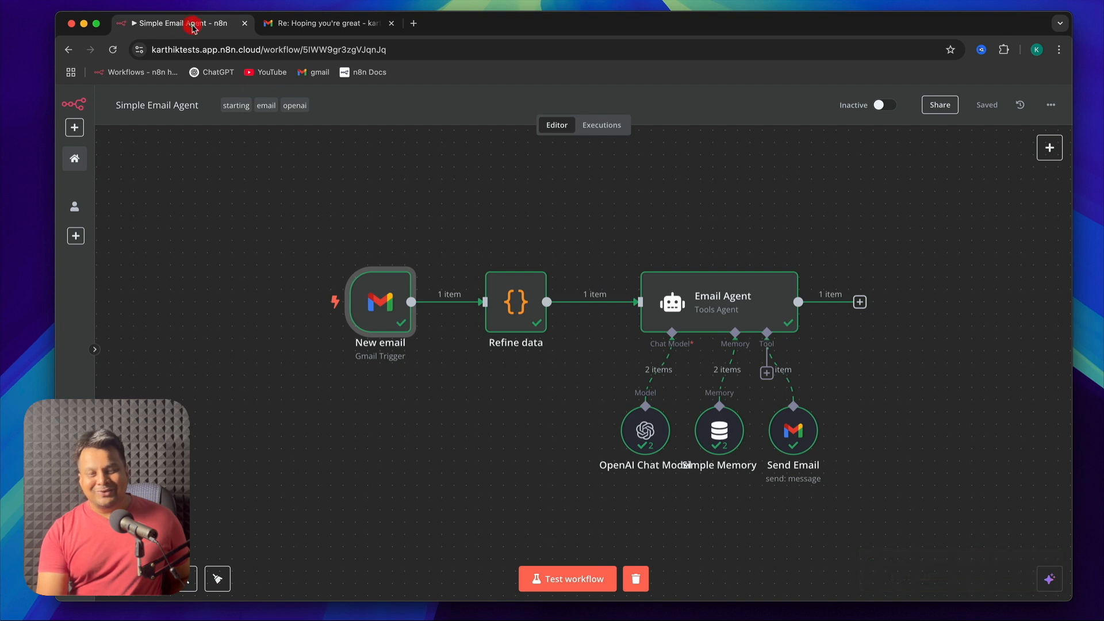
{"action": "double_click", "coordinate": [707, 311]}
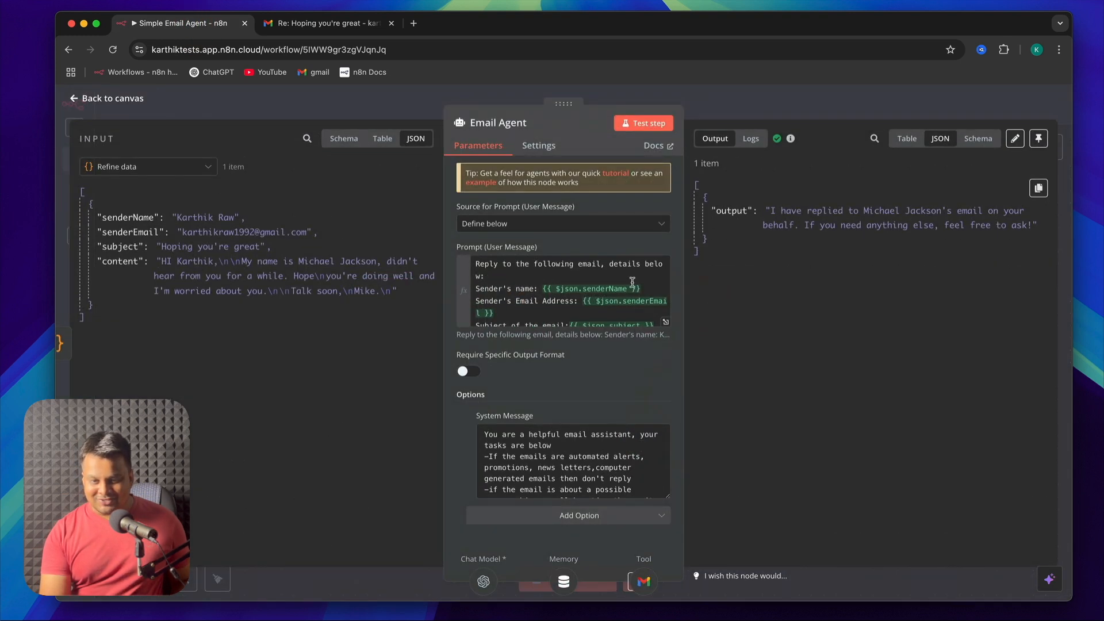
{"action": "key", "text": "Return"}
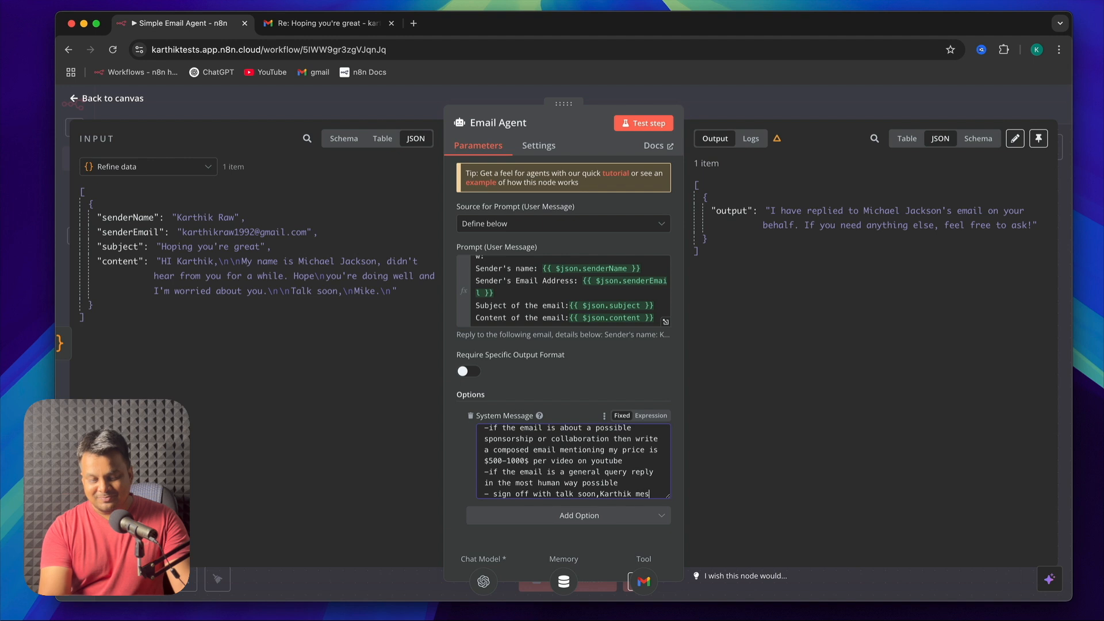
{"action": "type", "text": "- sign off with talk soon,Karthik message"}
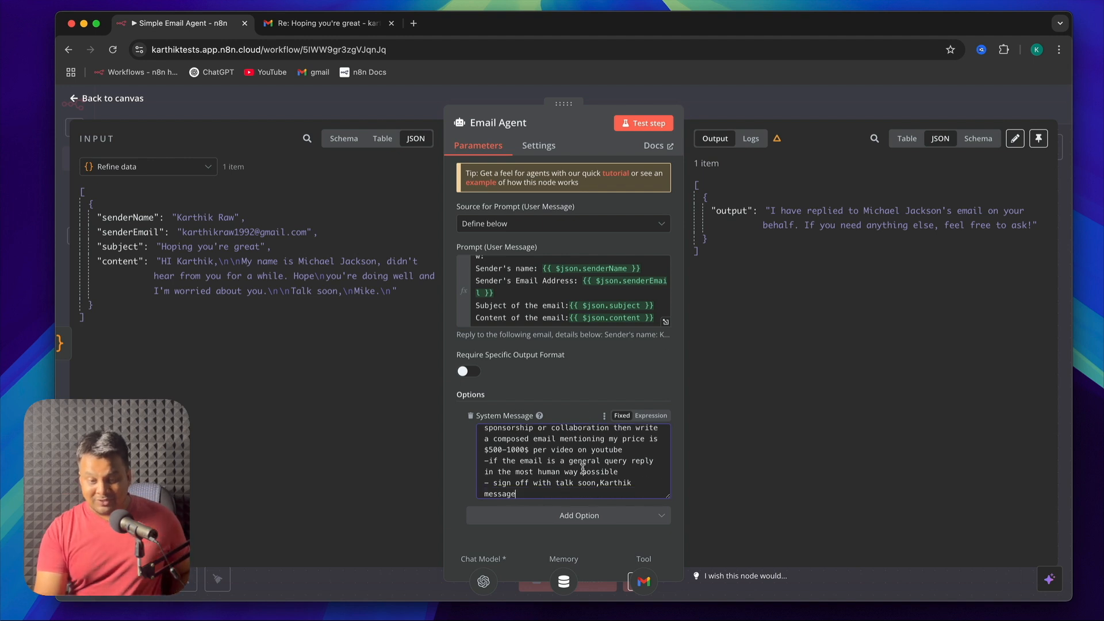
{"action": "left_click", "coordinate": [112, 99]}
{"action": "left_click", "coordinate": [988, 109]}
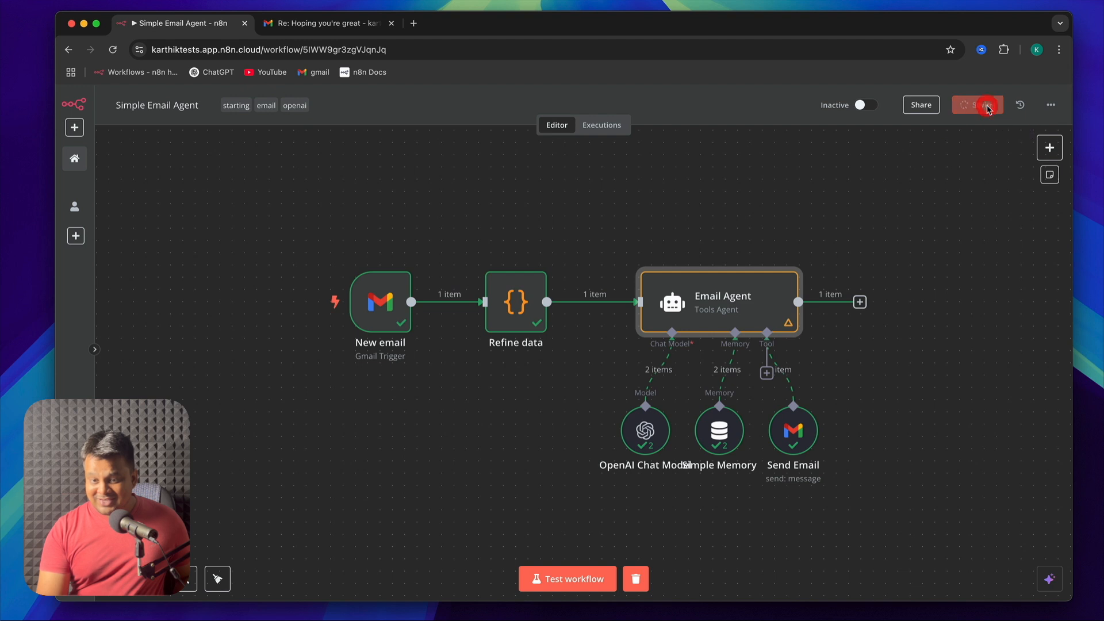
Switch to Gmail and delete the open "Re: Hoping you're great" reply
{"action": "left_click", "coordinate": [318, 23]}
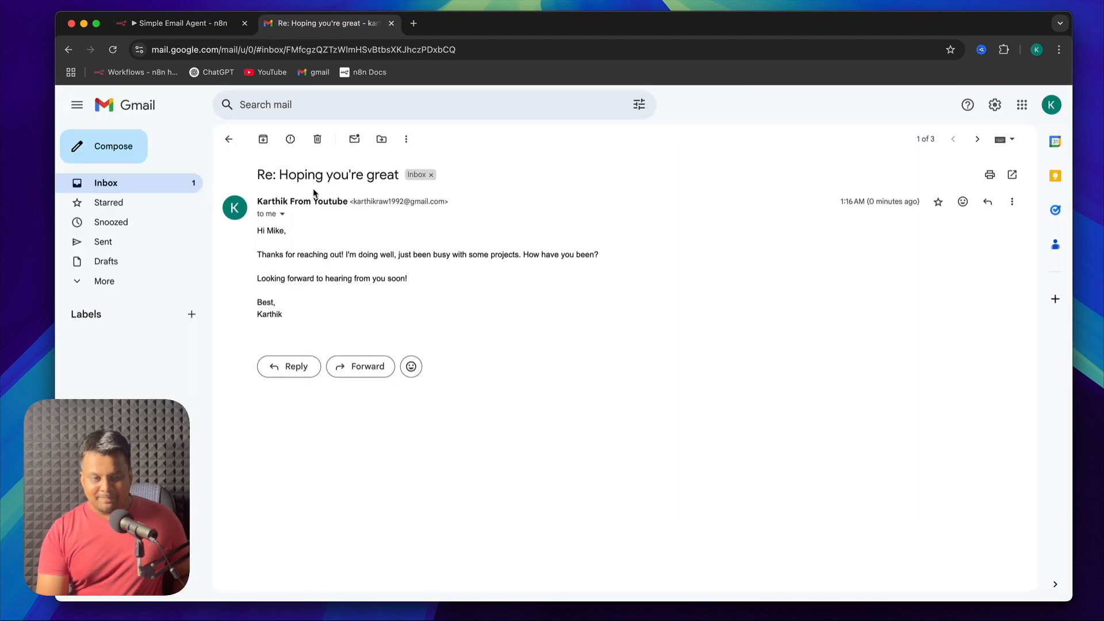
{"action": "left_click", "coordinate": [228, 140]}
{"action": "left_click", "coordinate": [419, 201]}
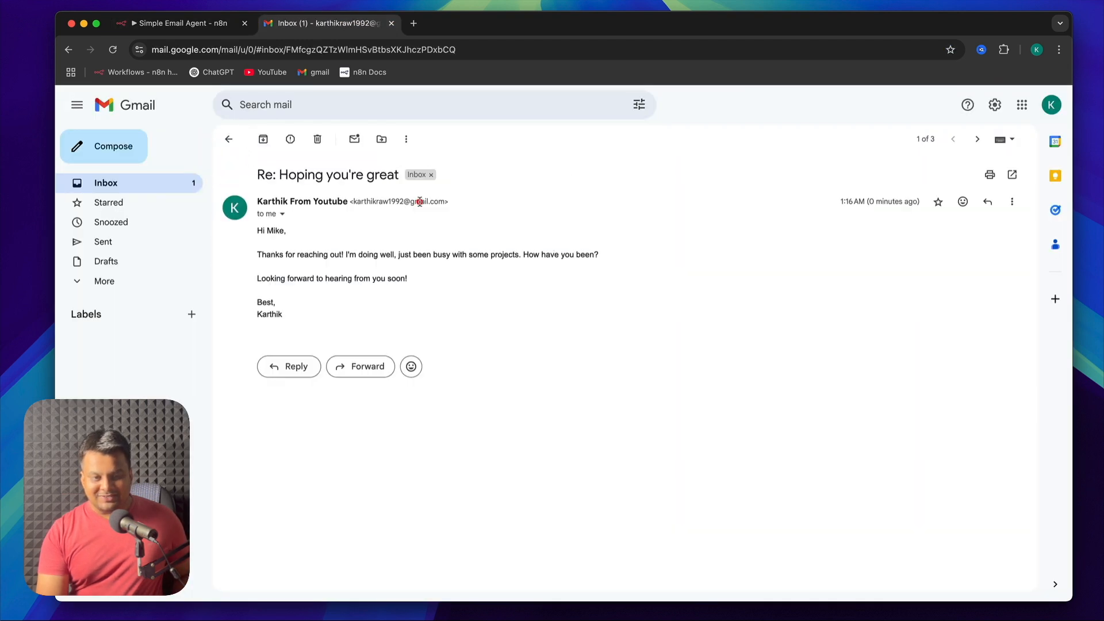
{"action": "left_click", "coordinate": [317, 139]}
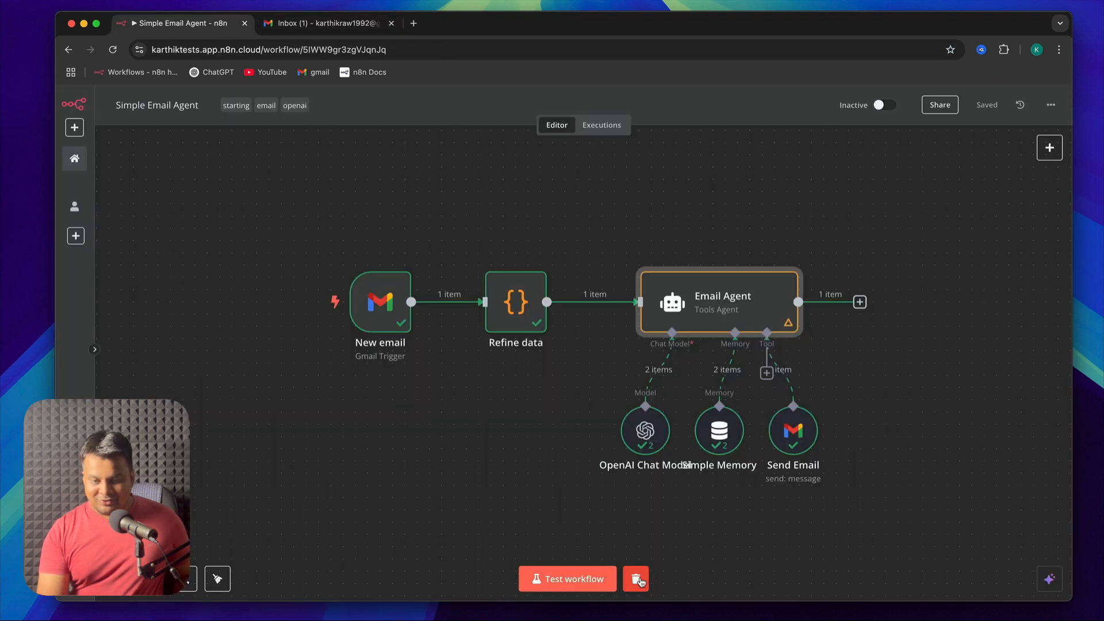
Back in n8n, clear the previous execution data and test the workflow again
{"action": "left_click", "coordinate": [639, 579]}
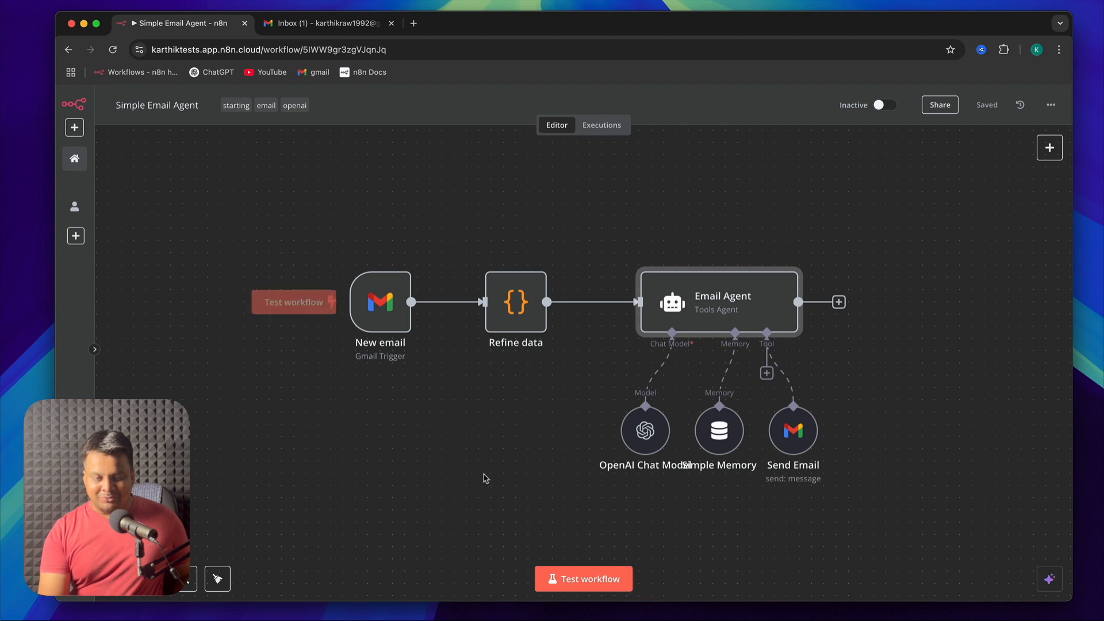
{"action": "left_click", "coordinate": [596, 577]}
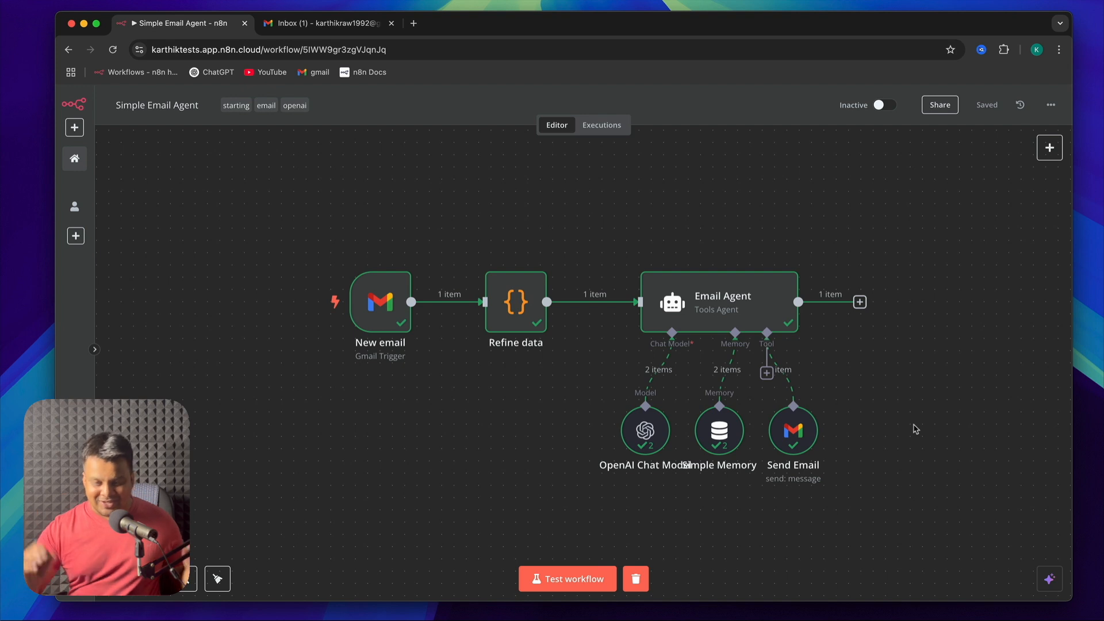
View the OpenAI Chat Model node's credential options and execution data, and return to the canvas
{"action": "left_click", "coordinate": [566, 182]}
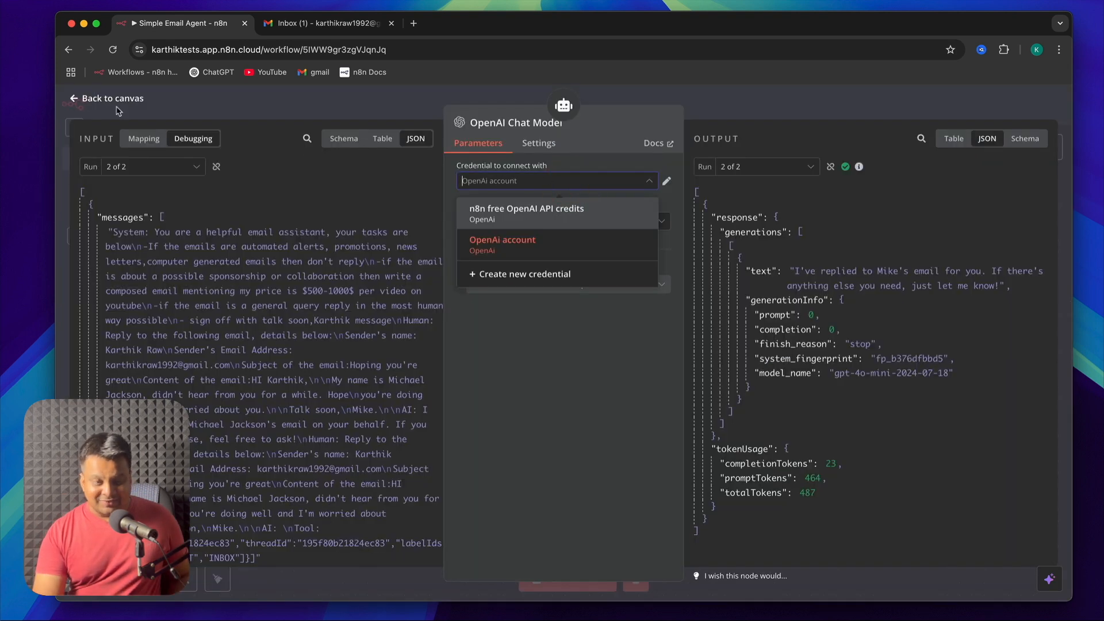
{"action": "left_click", "coordinate": [86, 101]}
{"action": "left_click", "coordinate": [365, 415]}
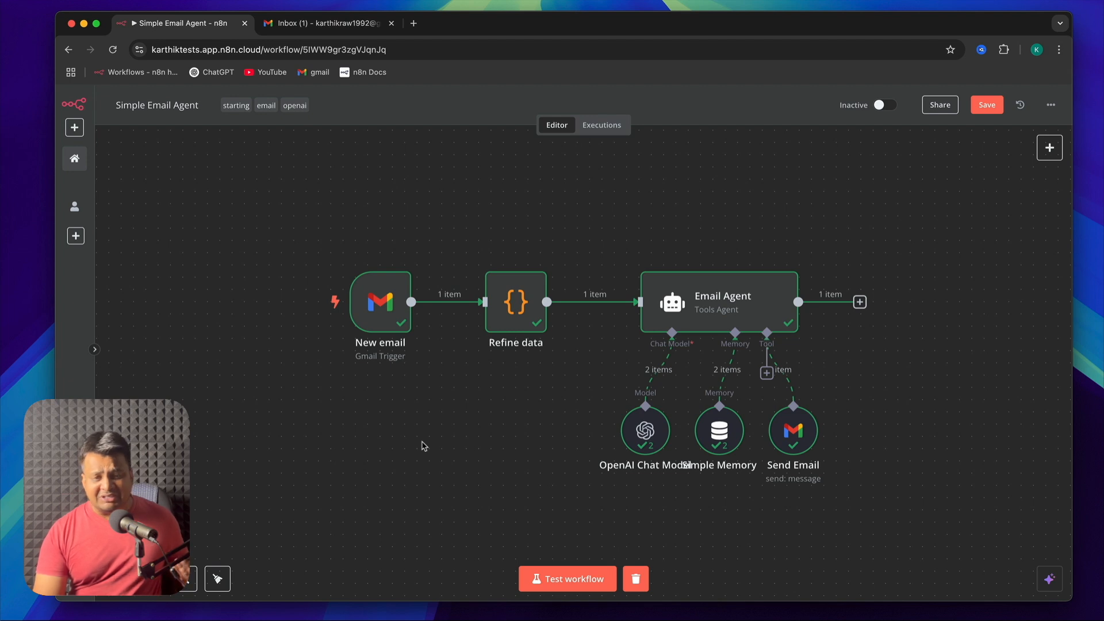
In Gmail, refresh the inbox and open the latest "Re: Hoping you're great" reply to check its message and sign-off
{"action": "left_click", "coordinate": [326, 24]}
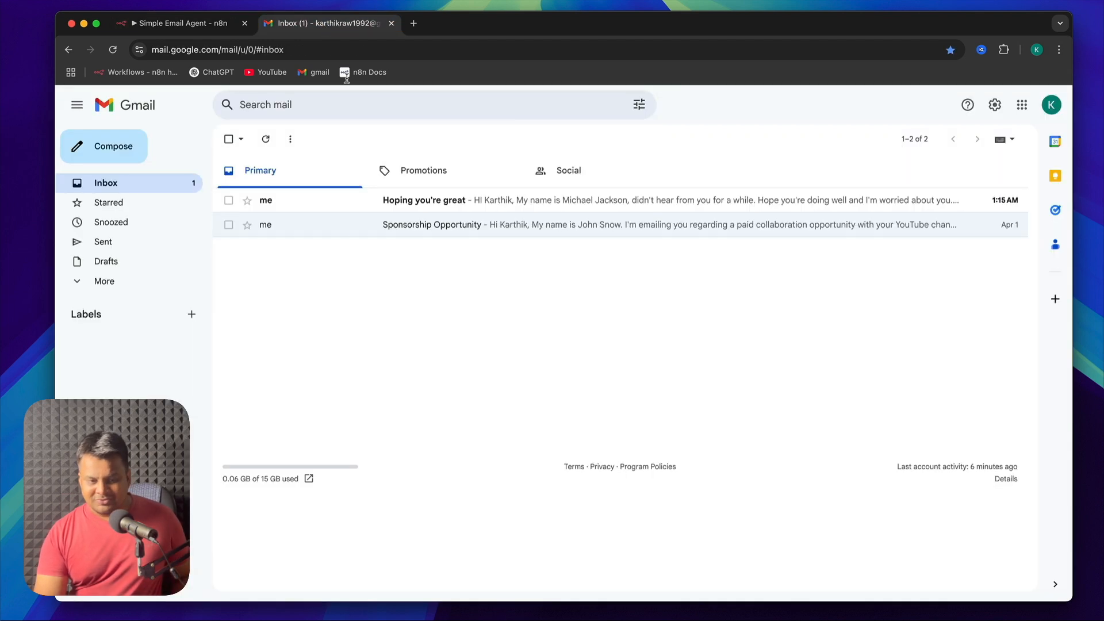
{"action": "left_click", "coordinate": [396, 310]}
{"action": "left_click", "coordinate": [268, 139]}
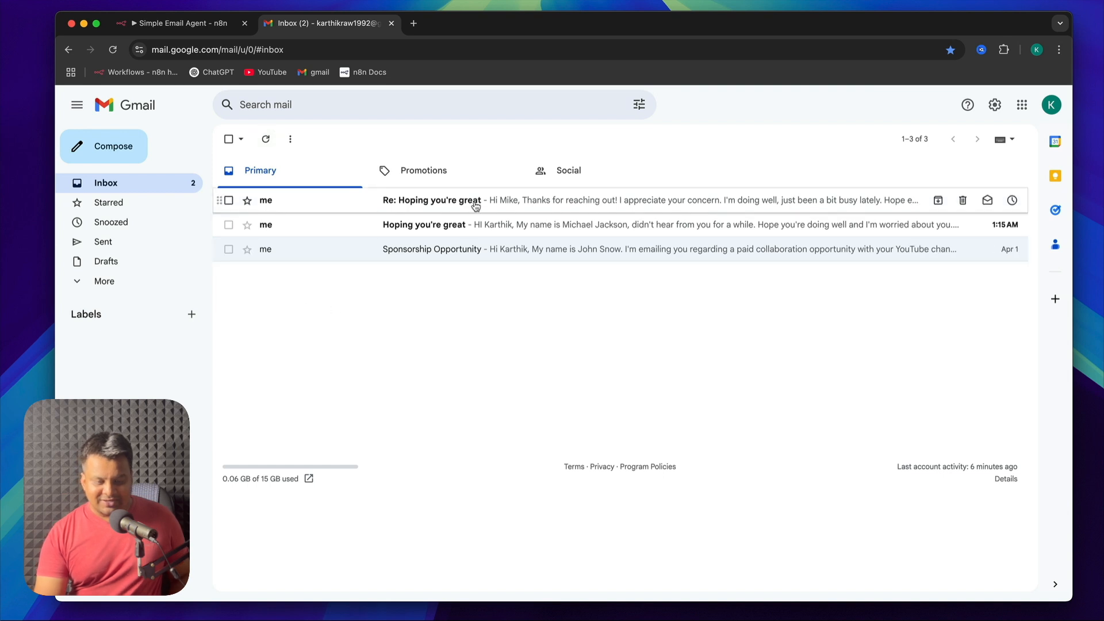
{"action": "left_click", "coordinate": [486, 204]}
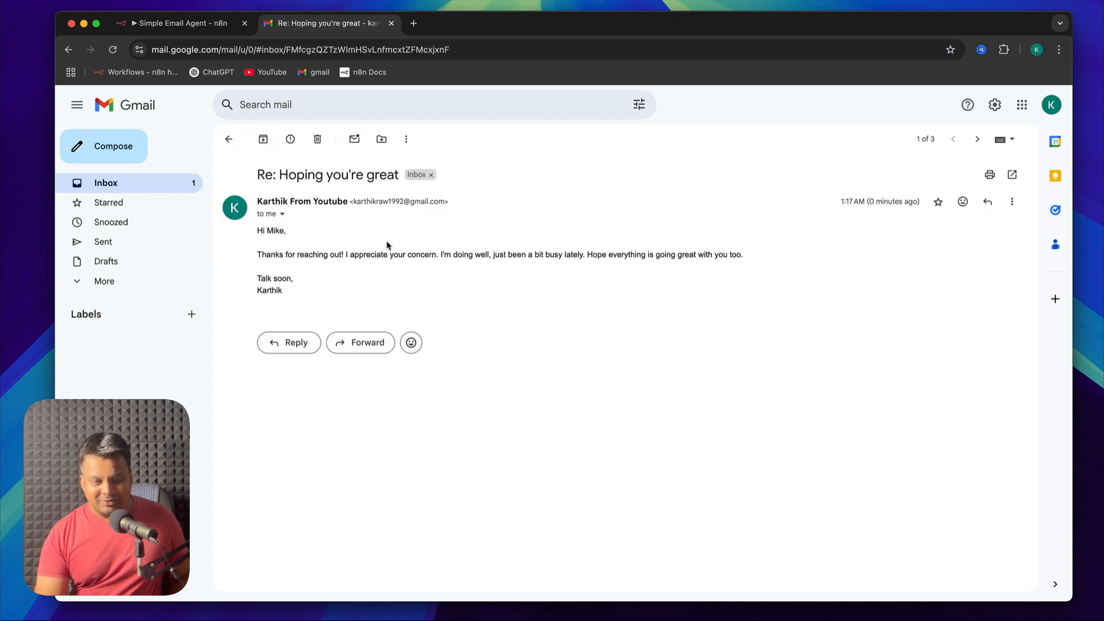
{"action": "triple_click", "coordinate": [400, 254]}
{"action": "double_click", "coordinate": [260, 278]}
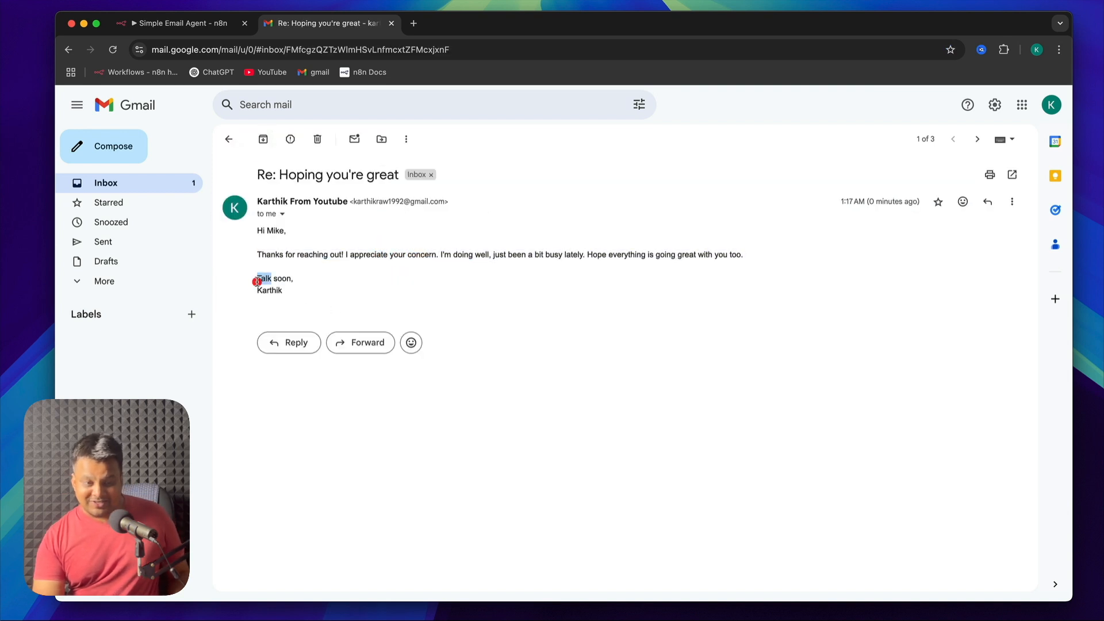
{"action": "double_click", "coordinate": [284, 278]}
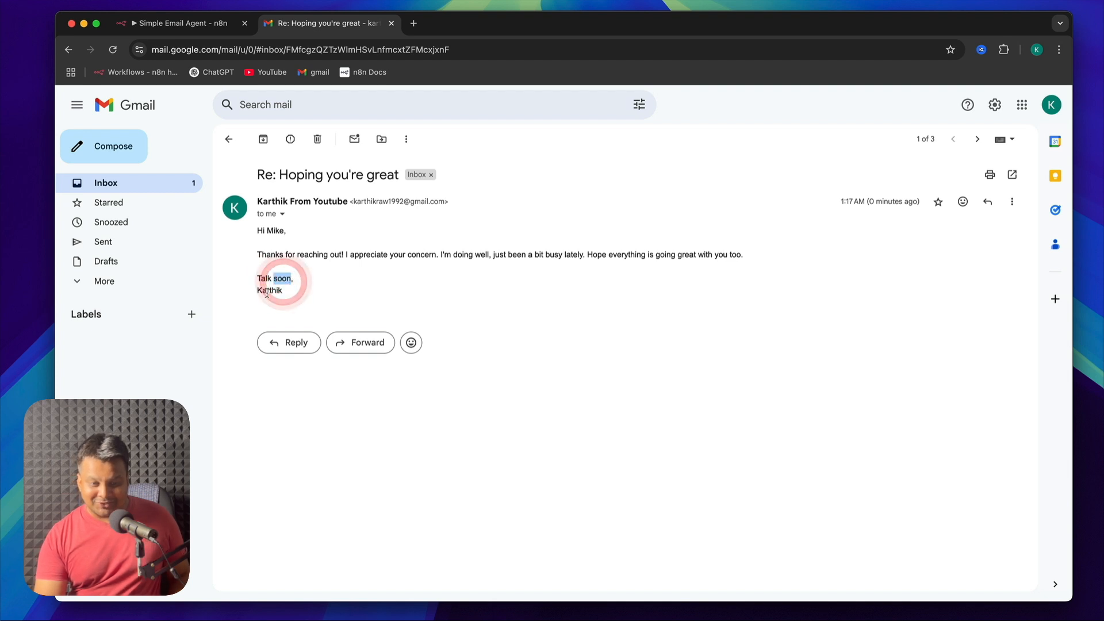
{"action": "double_click", "coordinate": [268, 291]}
Review the sign-off rule in the Email Agent's system message in n8n and compare it with the reply in Gmail
{"action": "left_click", "coordinate": [178, 23]}
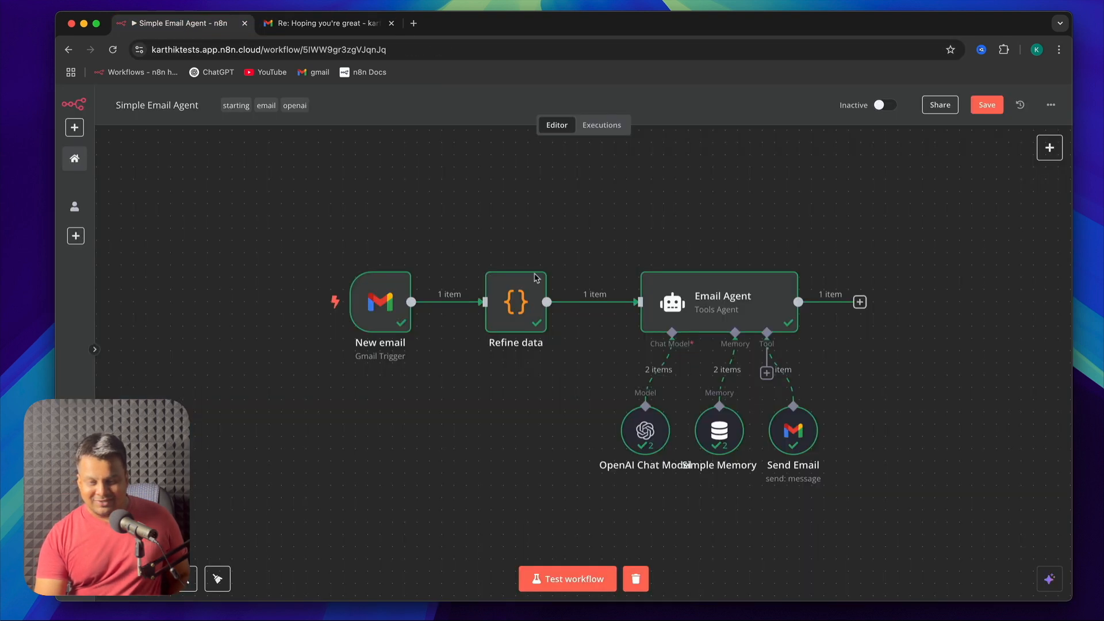
{"action": "left_click", "coordinate": [713, 313]}
{"action": "double_click", "coordinate": [713, 313]}
{"action": "scroll", "coordinate": [559, 447], "scroll_direction": "down", "scroll_amount": 5}
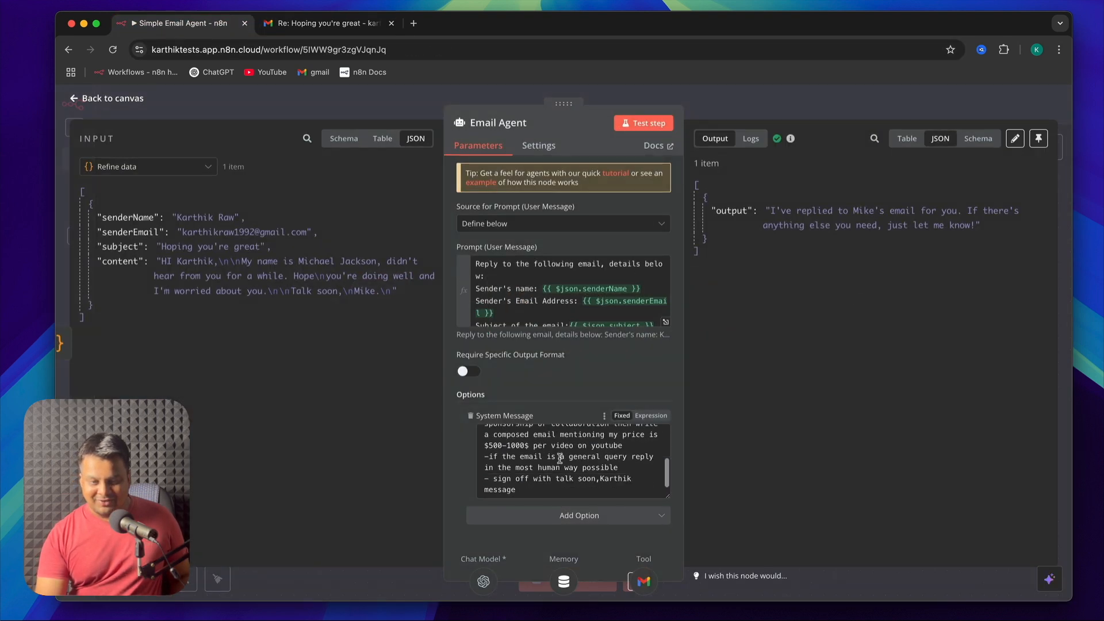
{"action": "left_click", "coordinate": [303, 24]}
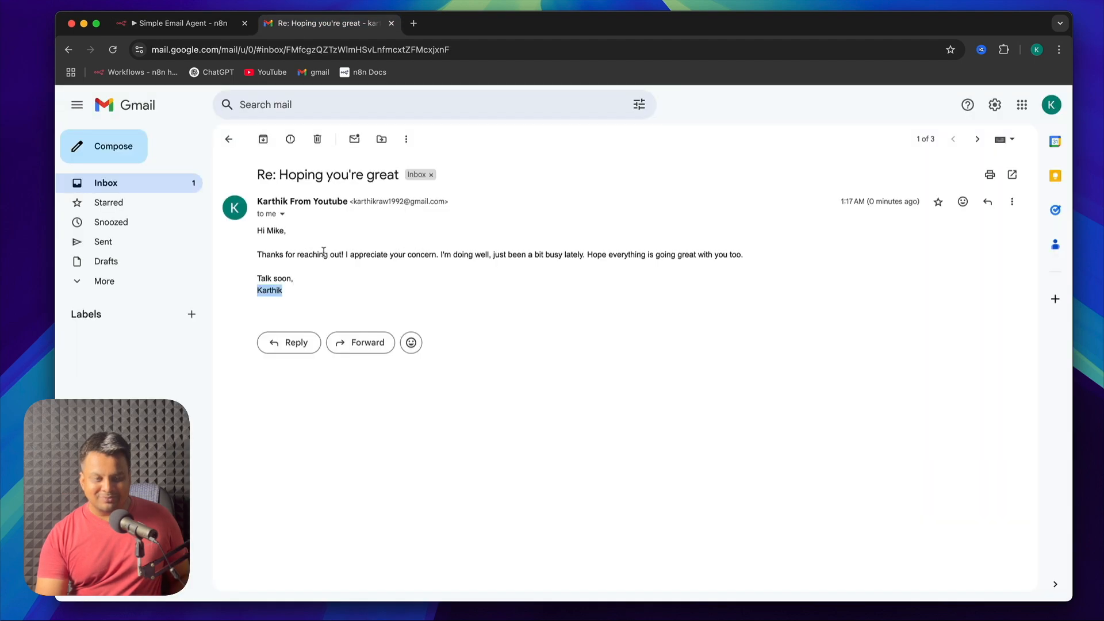